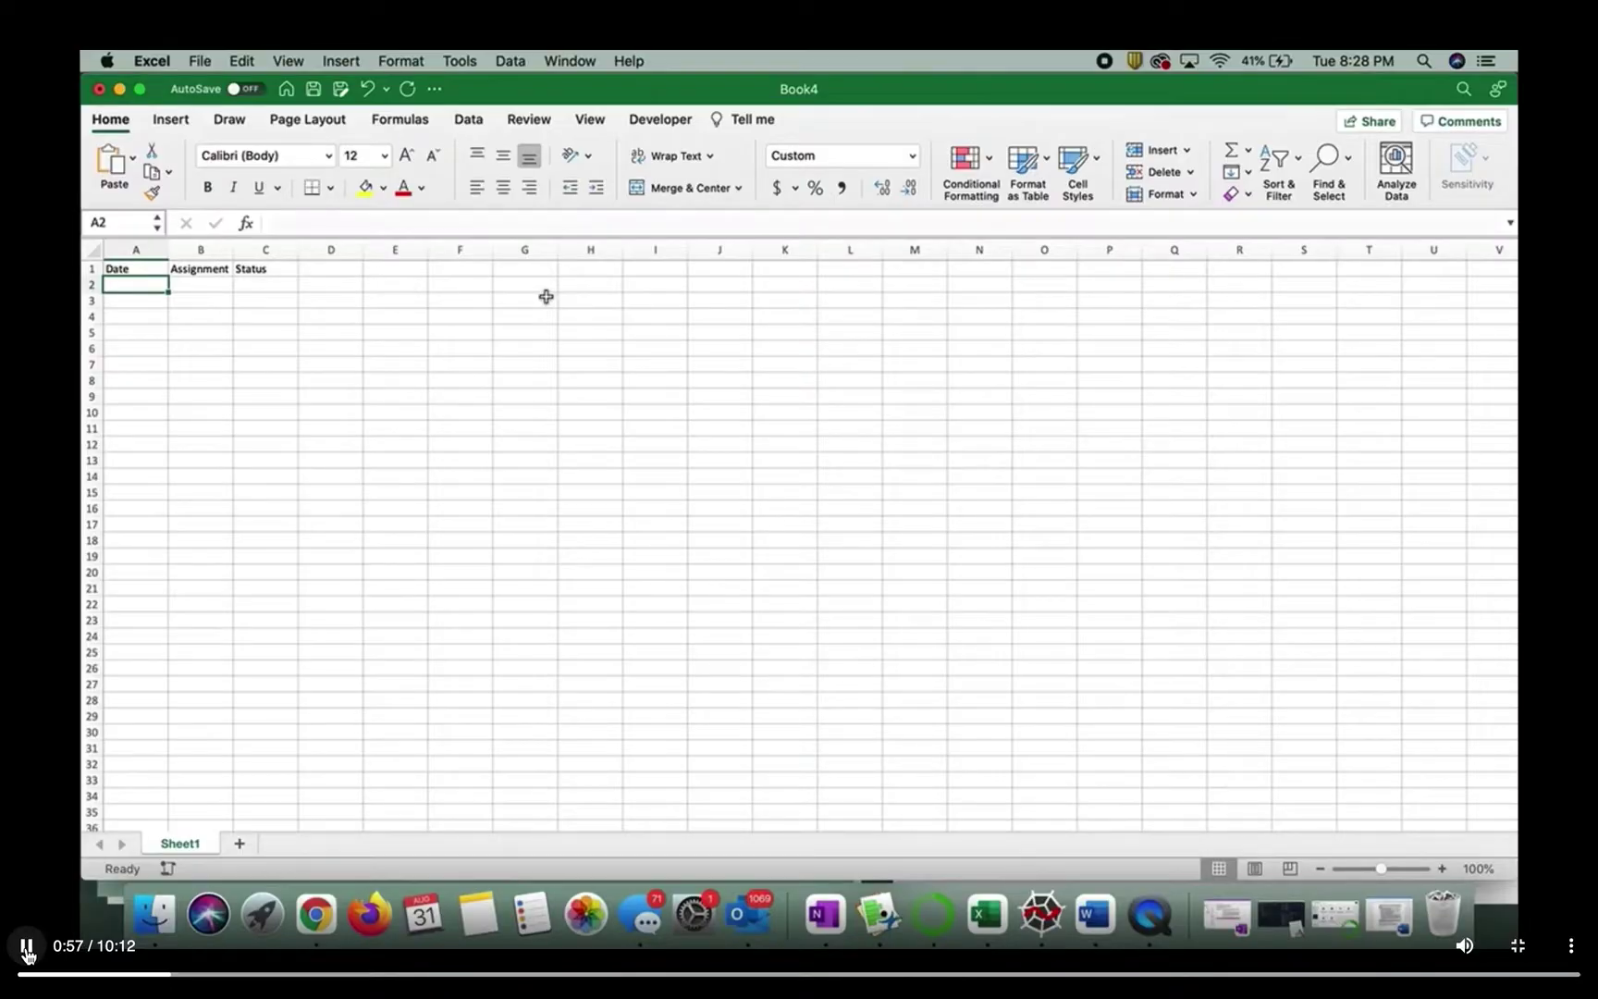
Step: Enter 31-Aug and 4-Sep, each with a math assignment entry
{"action": "type", "text": "8/31"}
{"action": "key", "text": "Tab"}
{"action": "type", "text": "match"}
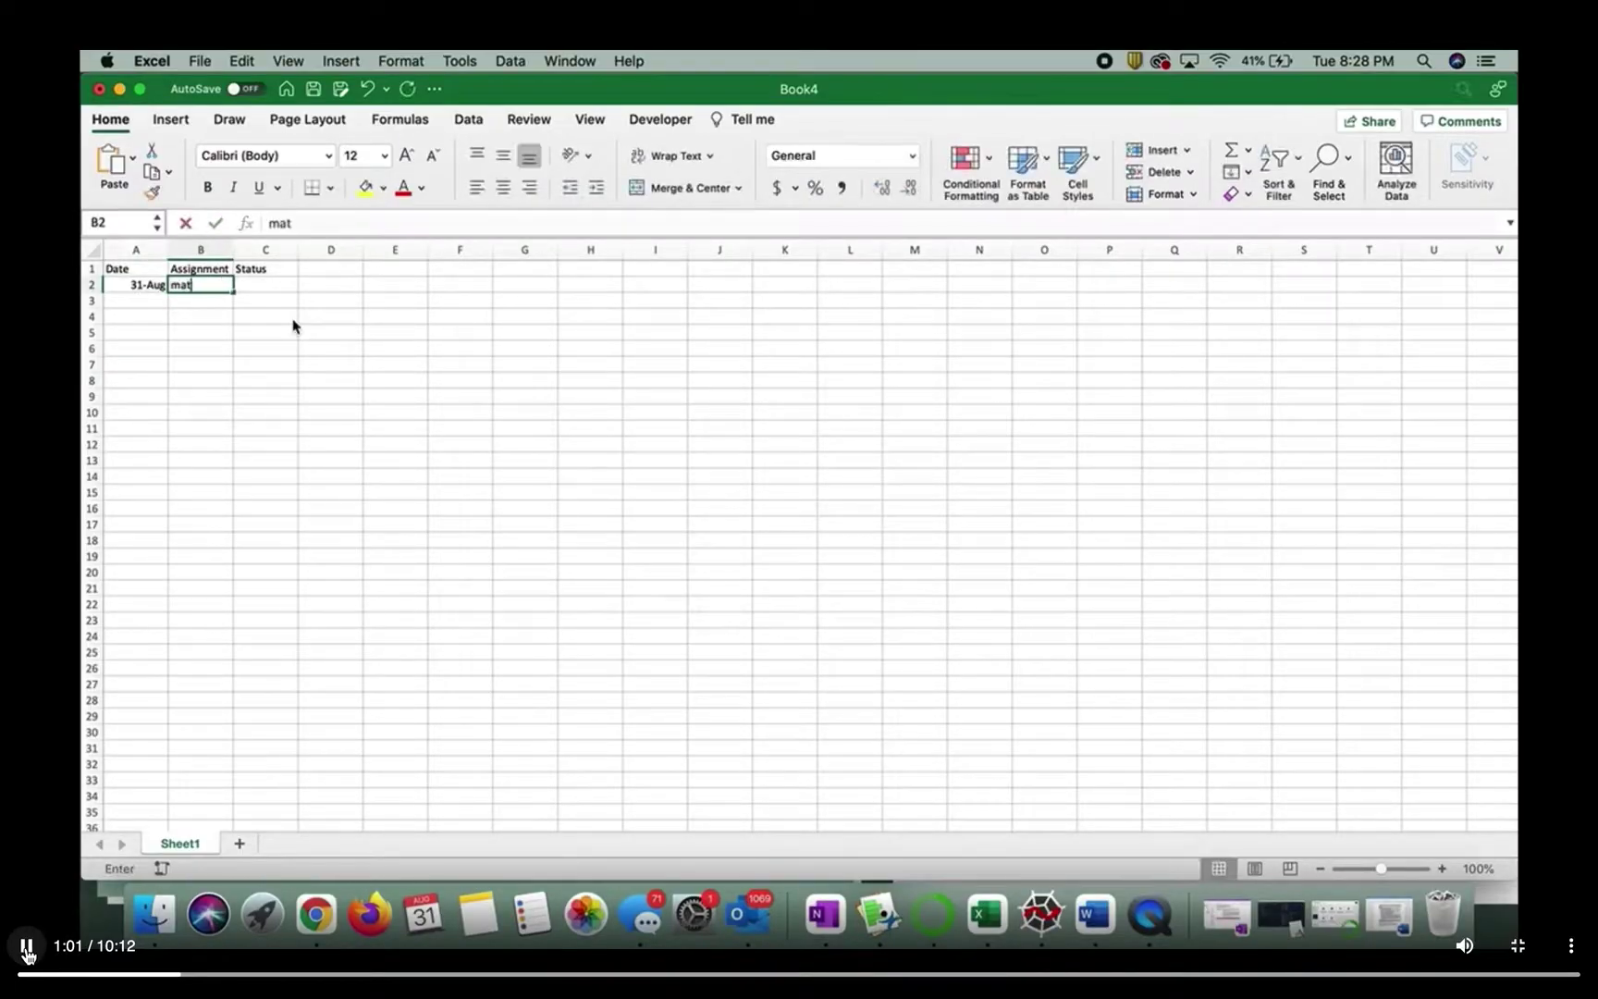
{"action": "key", "text": "BackSpace"}
{"action": "key", "text": "BackSpace"}
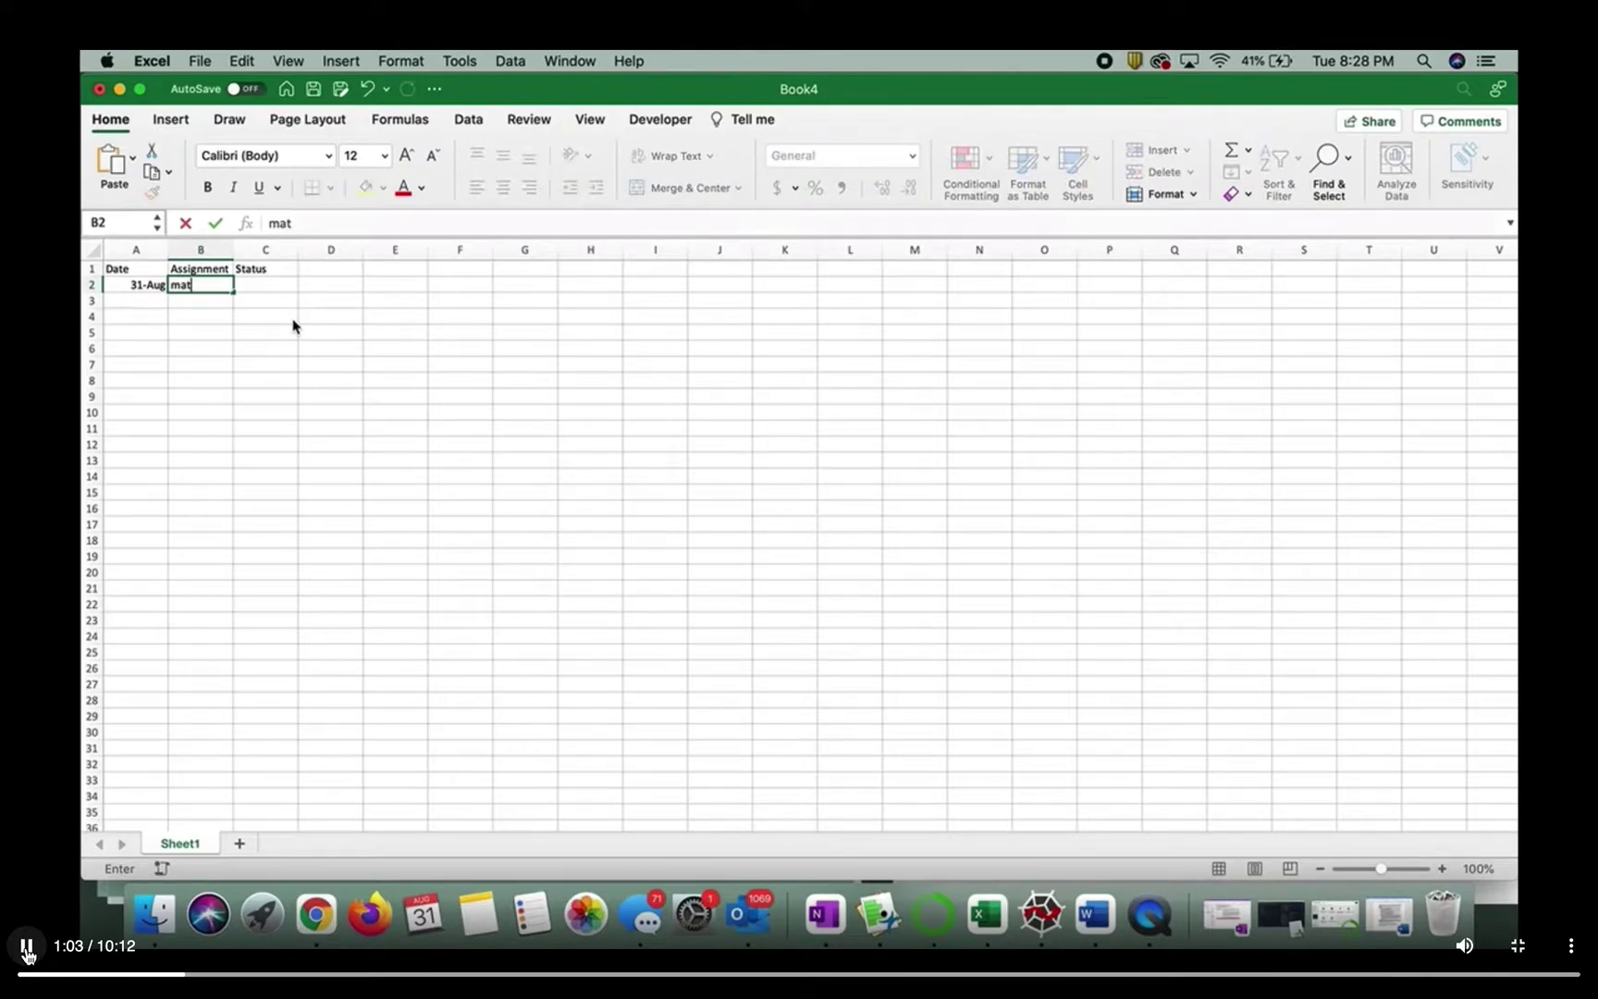
{"action": "type", "text": "h assigne"}
{"action": "key", "text": "BackSpace"}
{"action": "type", "text": "ment"}
{"action": "key", "text": "Return"}
{"action": "type", "text": "9"}
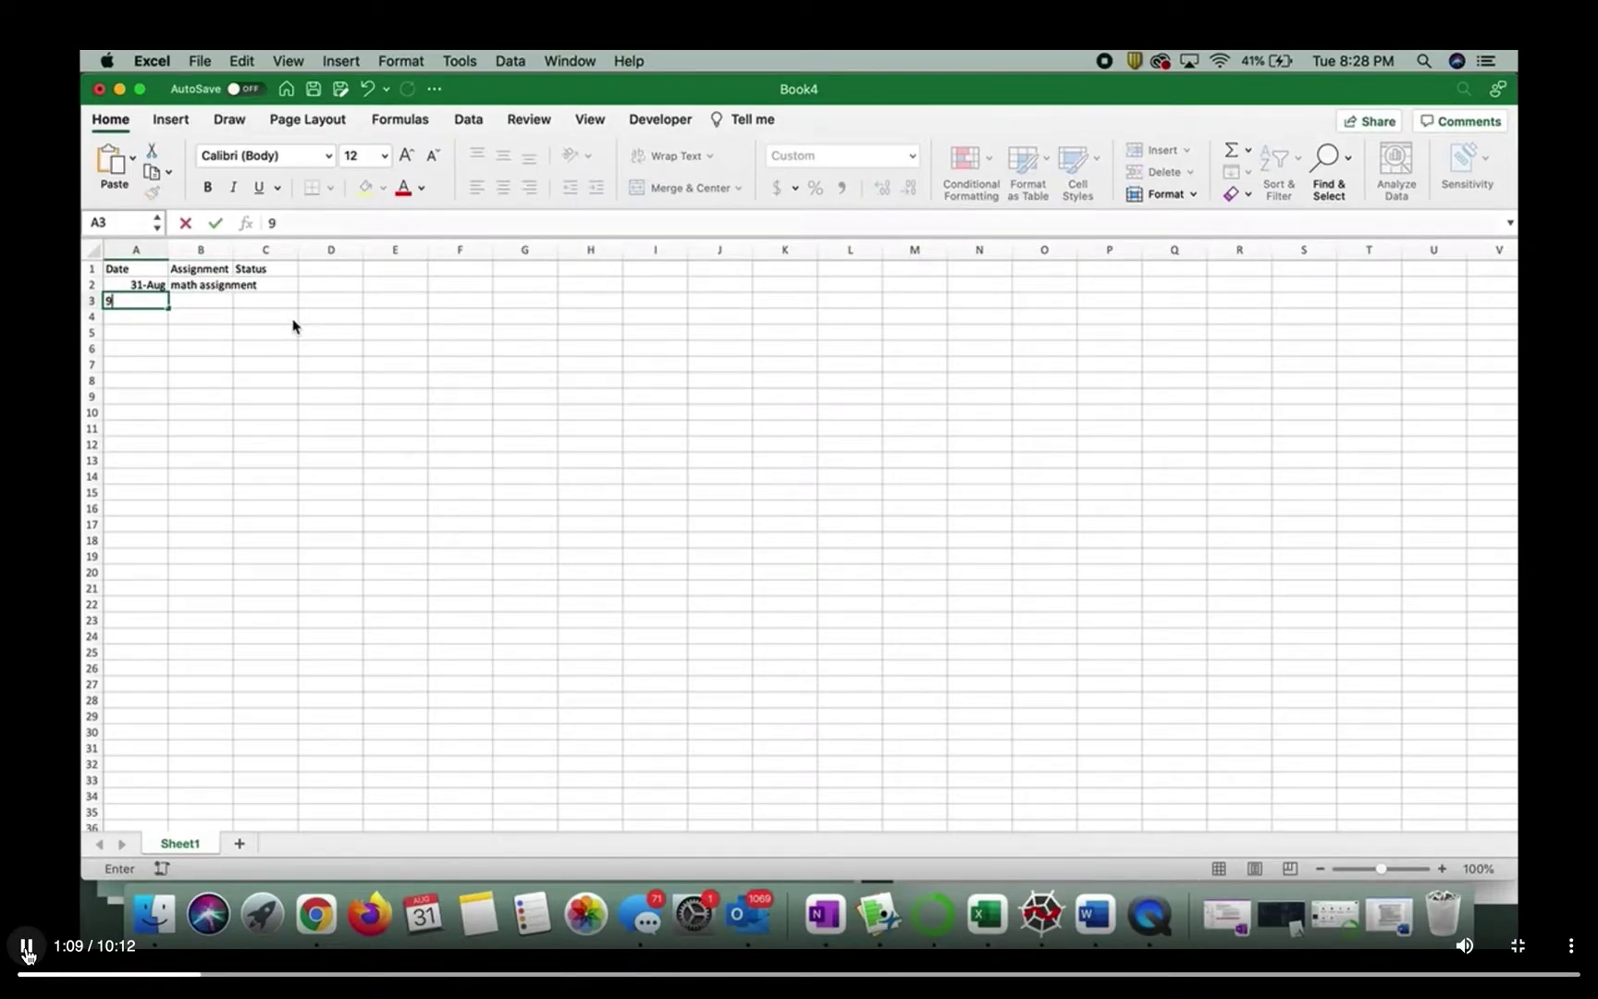
{"action": "type", "text": "/4"}
{"action": "key", "text": "Tab"}
{"action": "type", "text": "engl"}
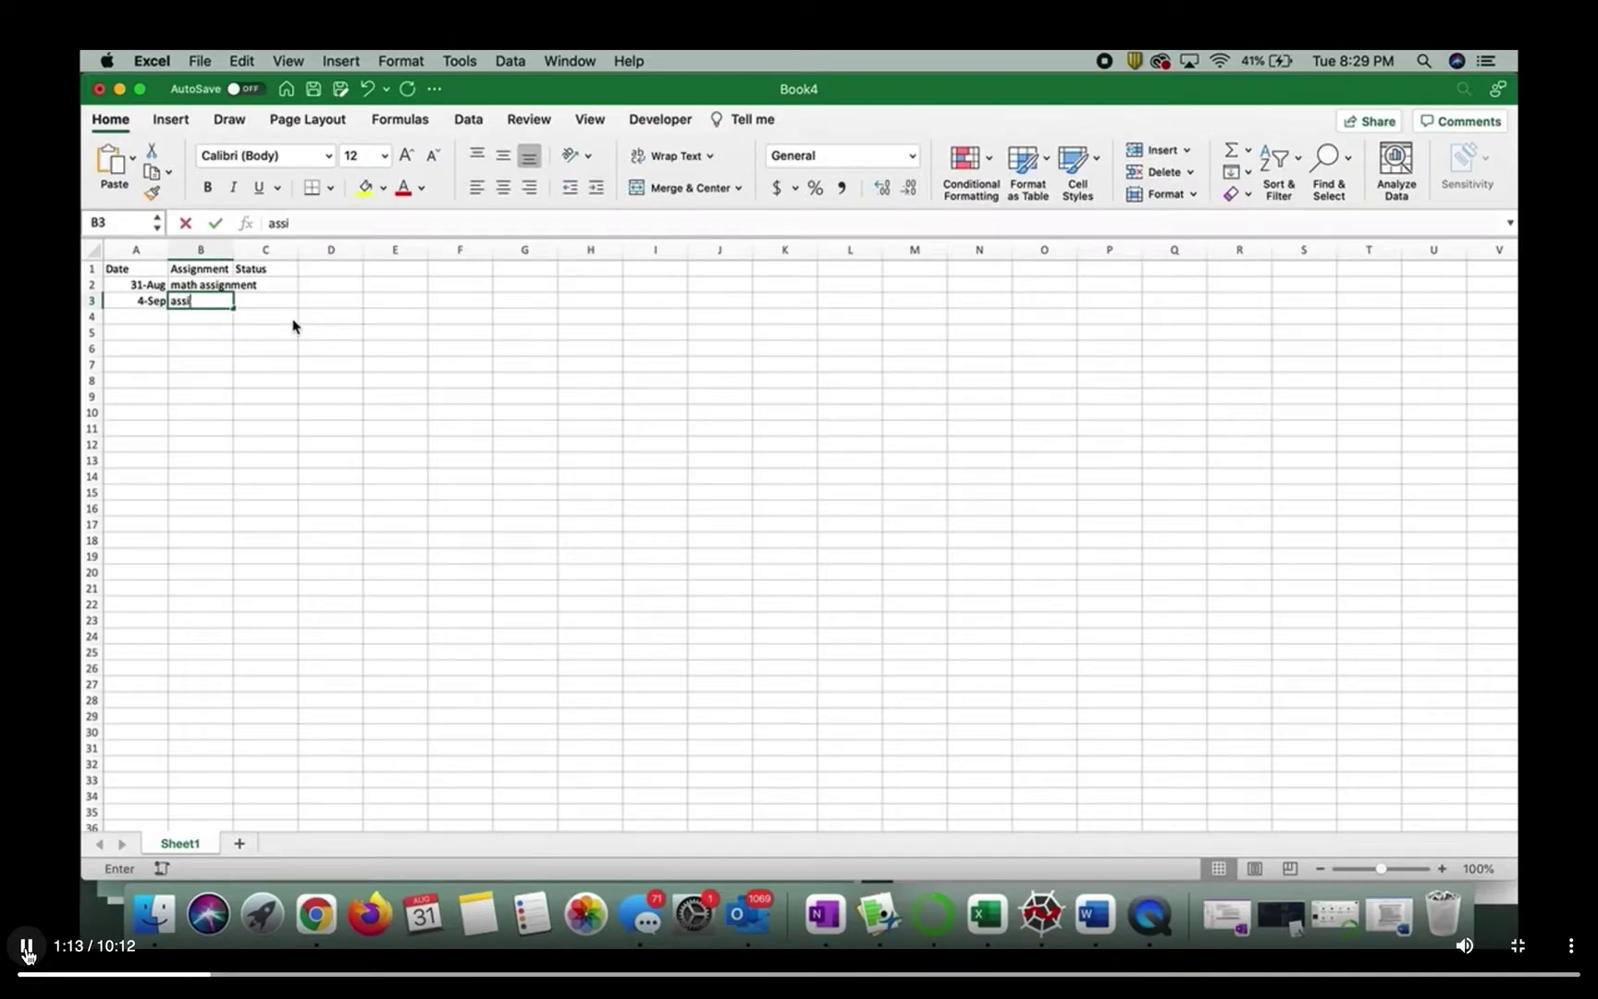
{"action": "key", "text": "BackSpace"}
{"action": "key", "text": "BackSpace"}
{"action": "key", "text": "BackSpace"}
{"action": "key", "text": "BackSpace"}
{"action": "type", "text": "eng"}
{"action": "key", "text": "BackSpace"}
{"action": "key", "text": "BackSpace"}
{"action": "key", "text": "BackSpace"}
{"action": "type", "text": "m"}
{"action": "key", "text": "Tab"}
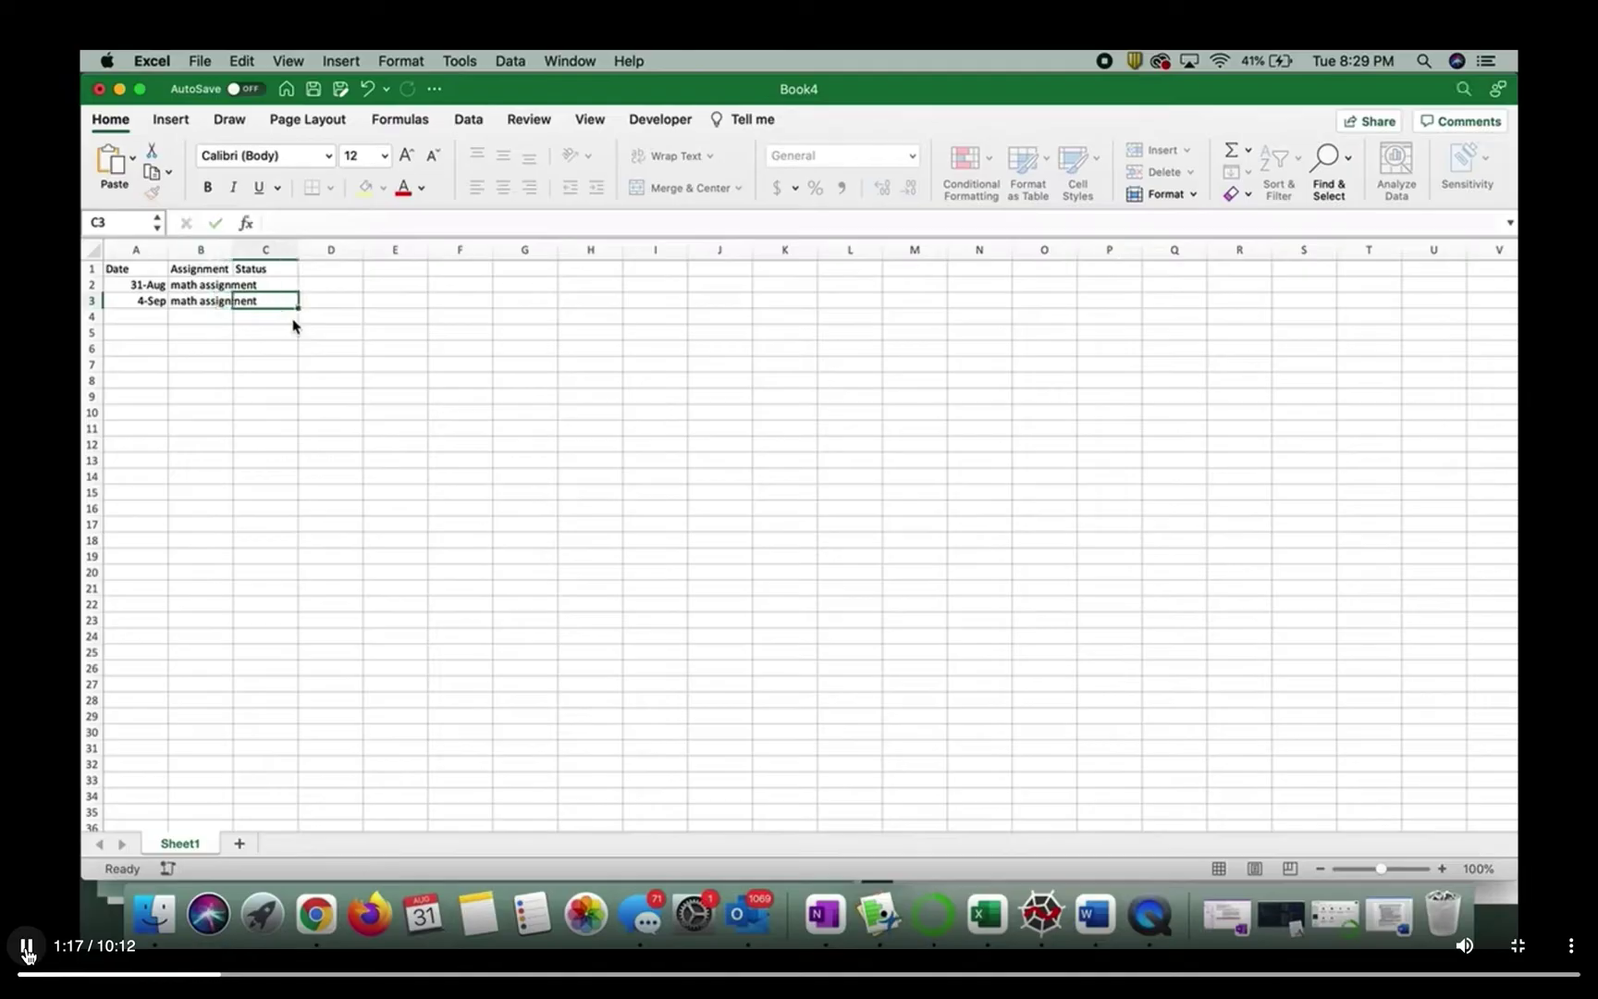
{"action": "key", "text": "Return"}
{"action": "key", "text": "Left"}
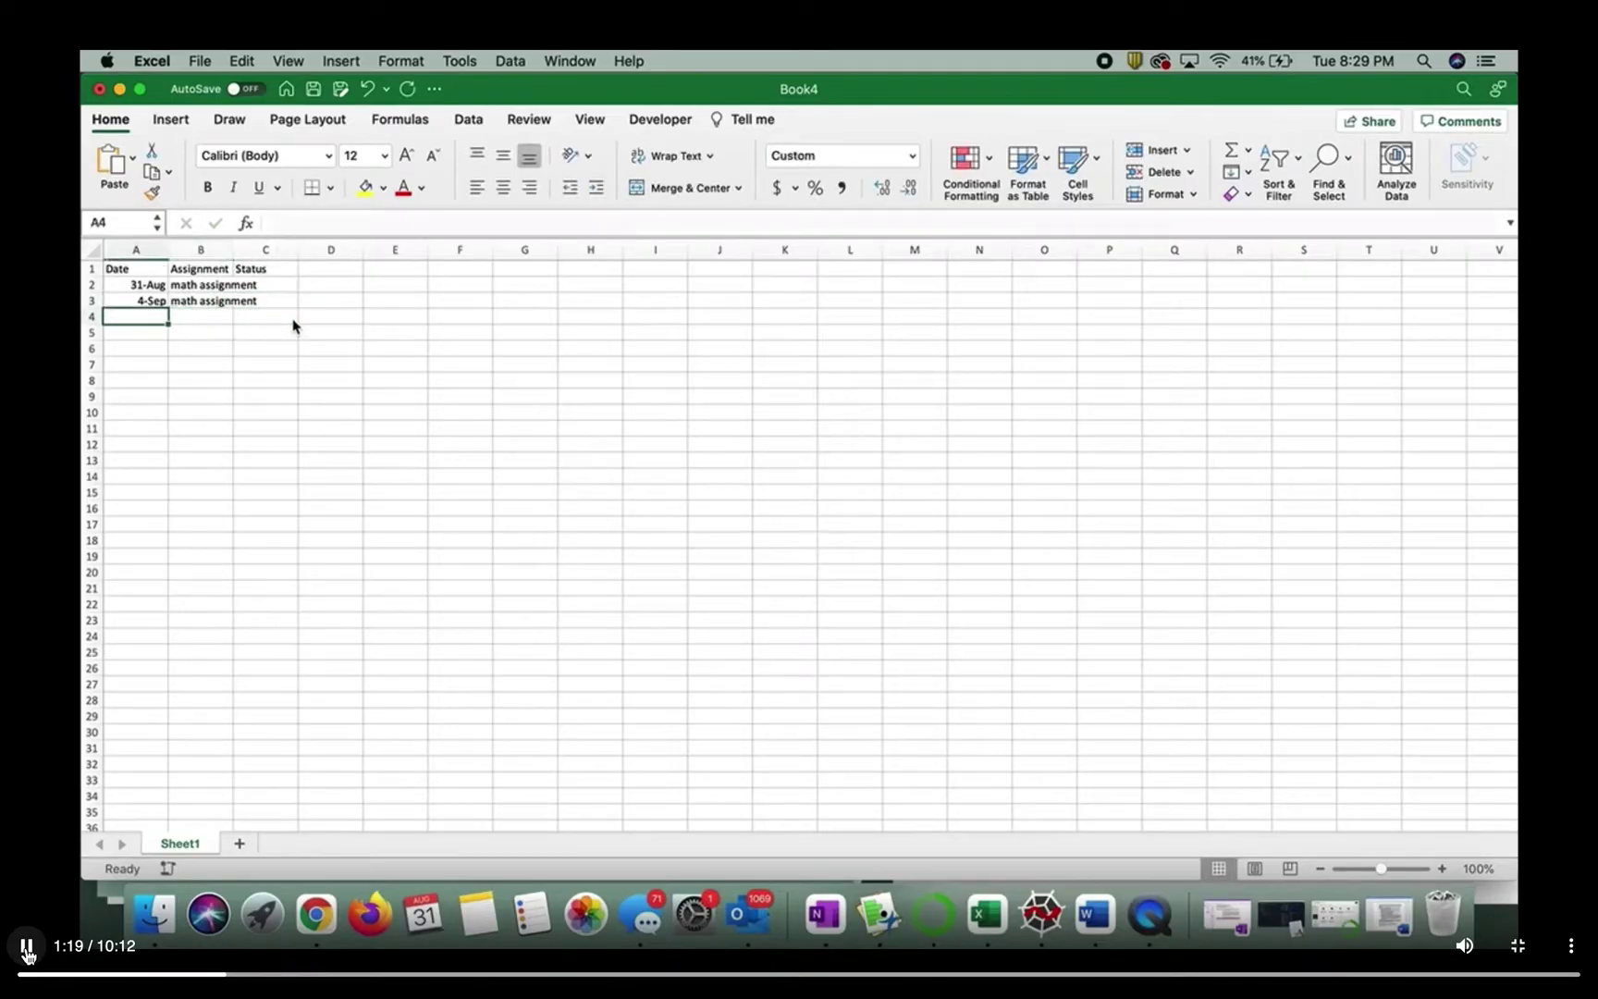
Step: Add 10-Sep Math exam, 12-Sep math assignment and 14-Sep math quiz, leaving a blank row below
{"action": "type", "text": "9/10"}
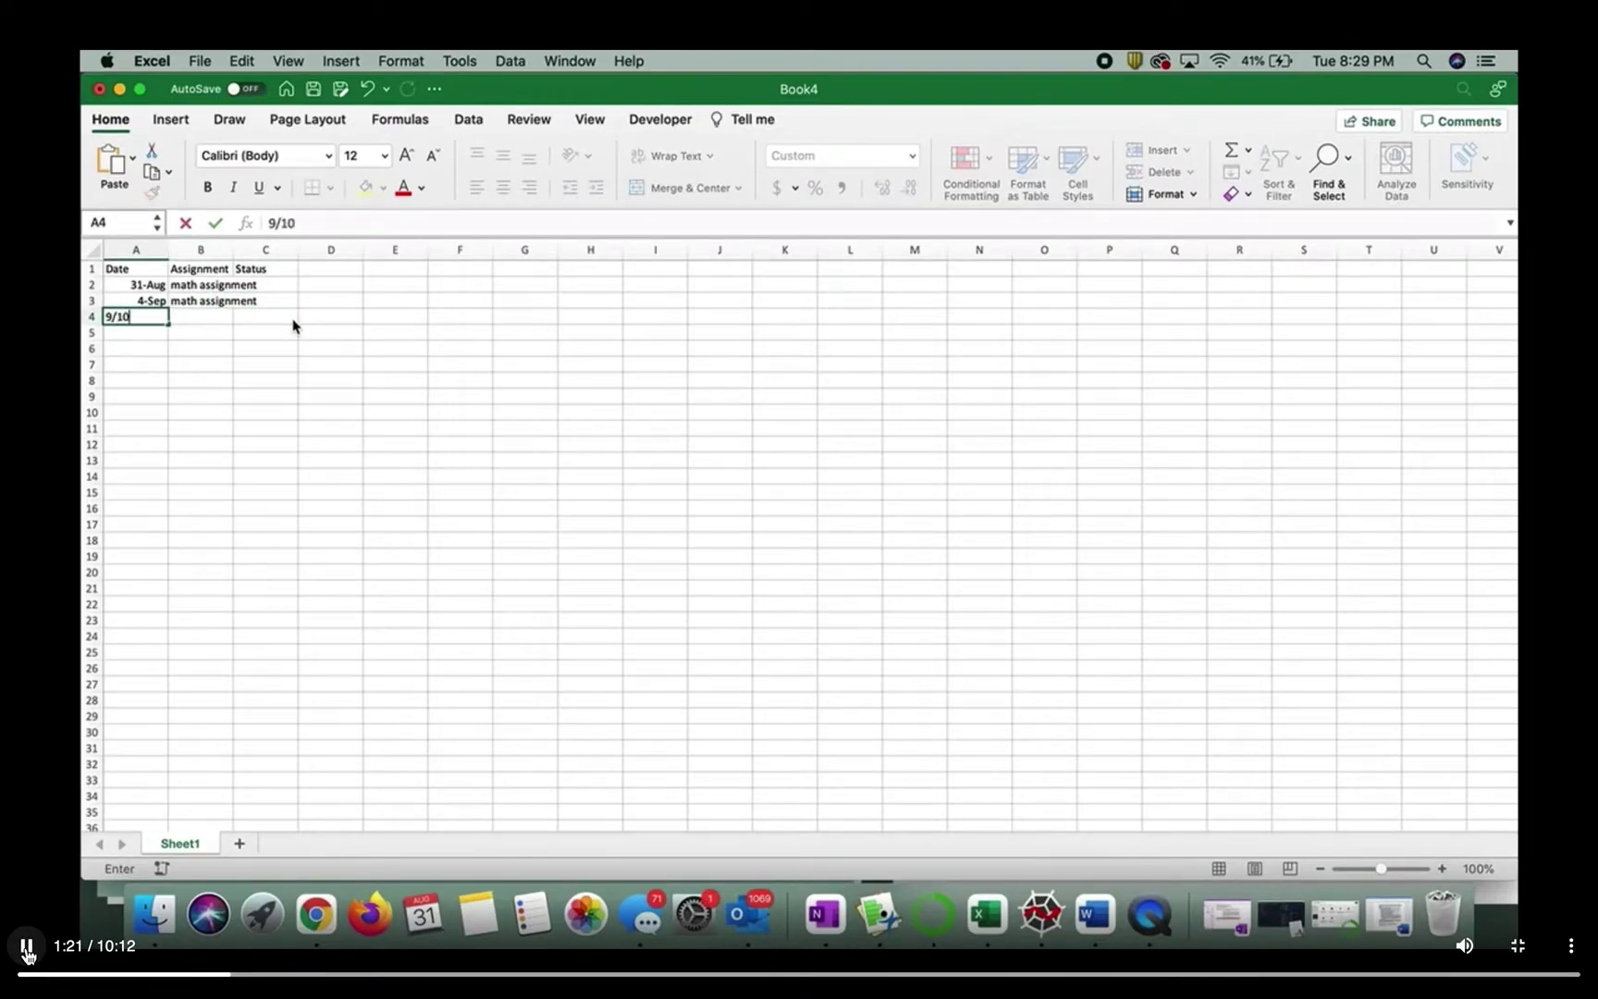
{"action": "key", "text": "Tab"}
{"action": "type", "text": "Math e"}
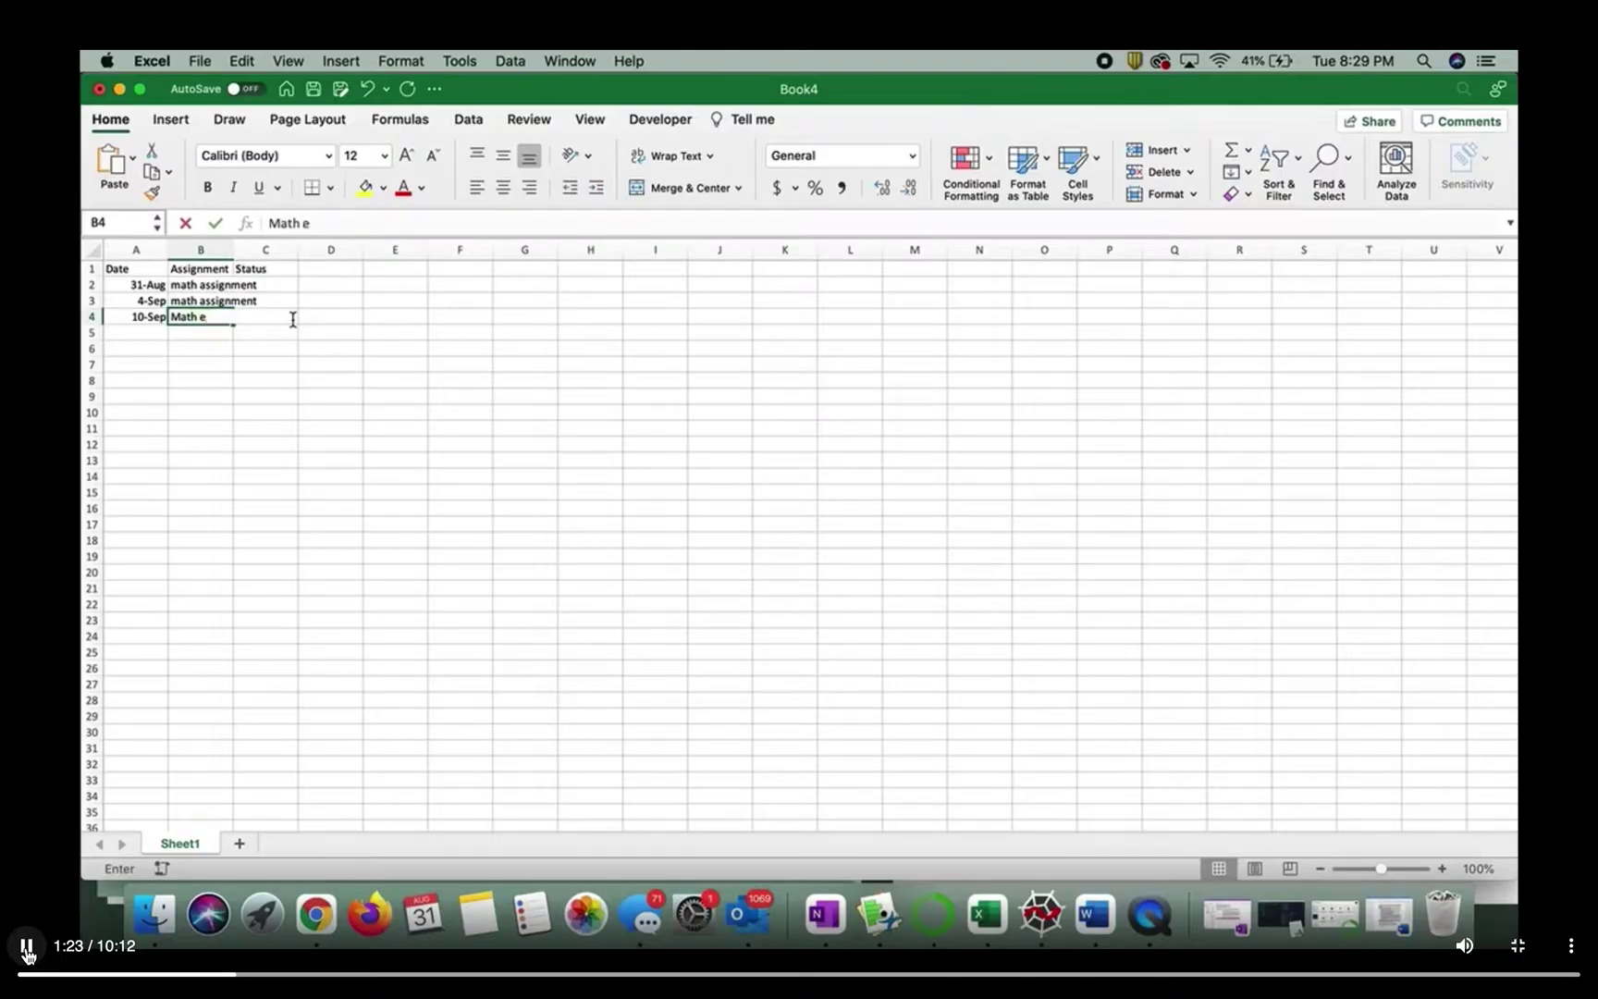
{"action": "type", "text": "xam"}
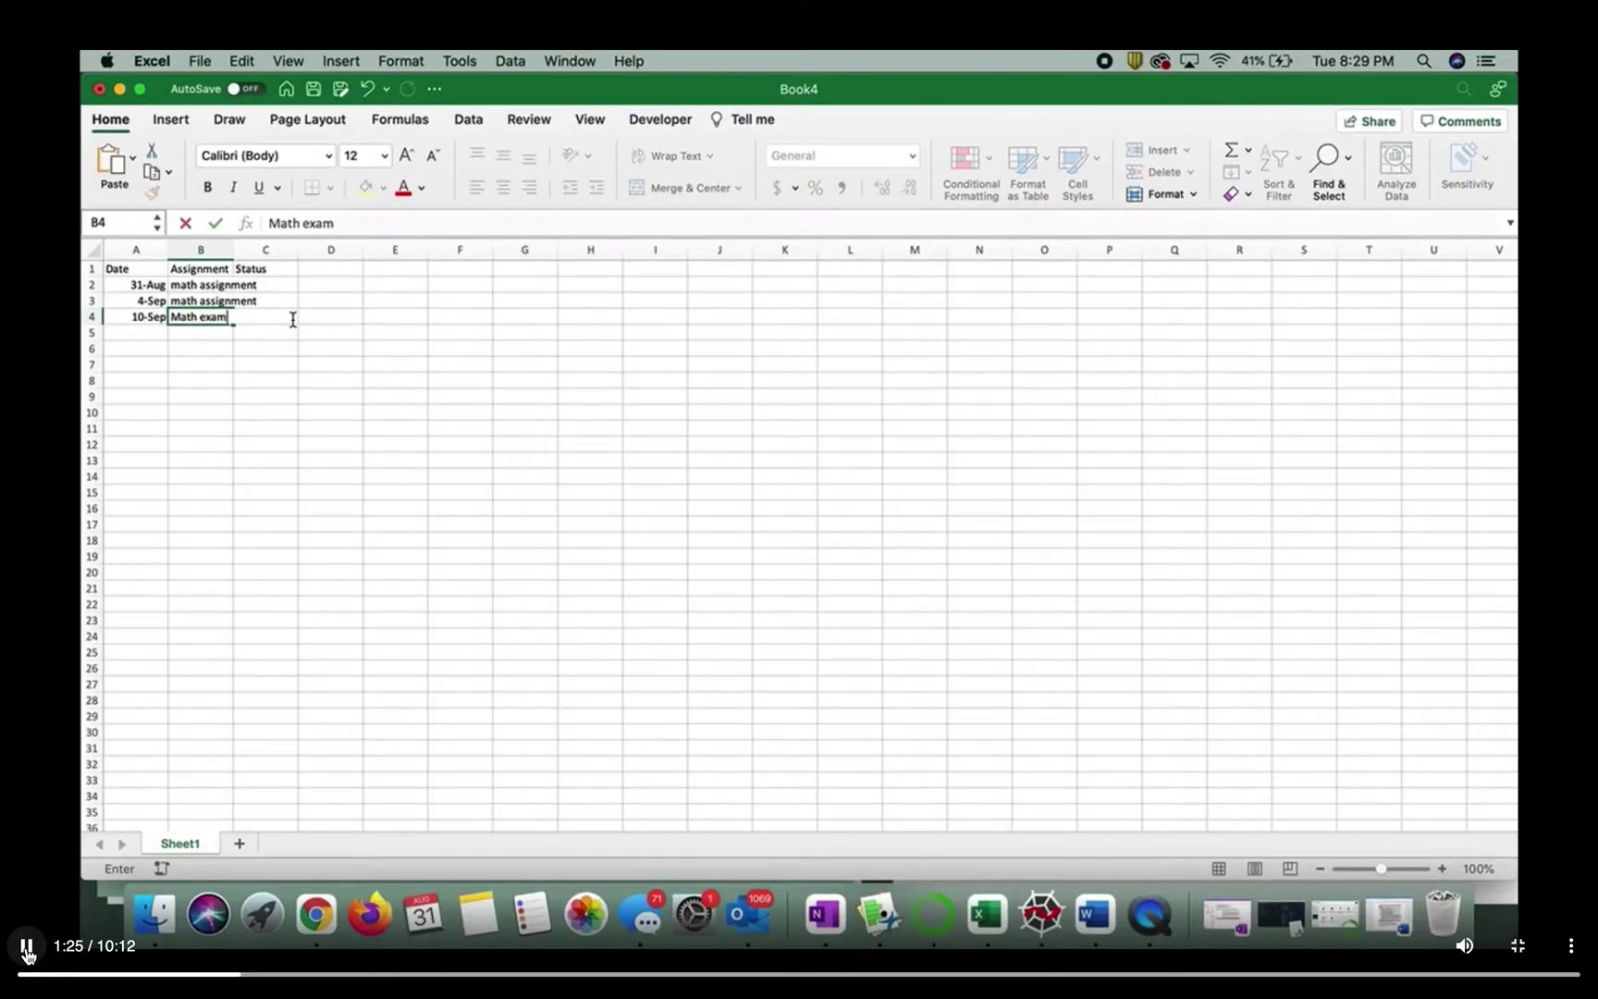
{"action": "key", "text": "Return"}
{"action": "type", "text": "9"}
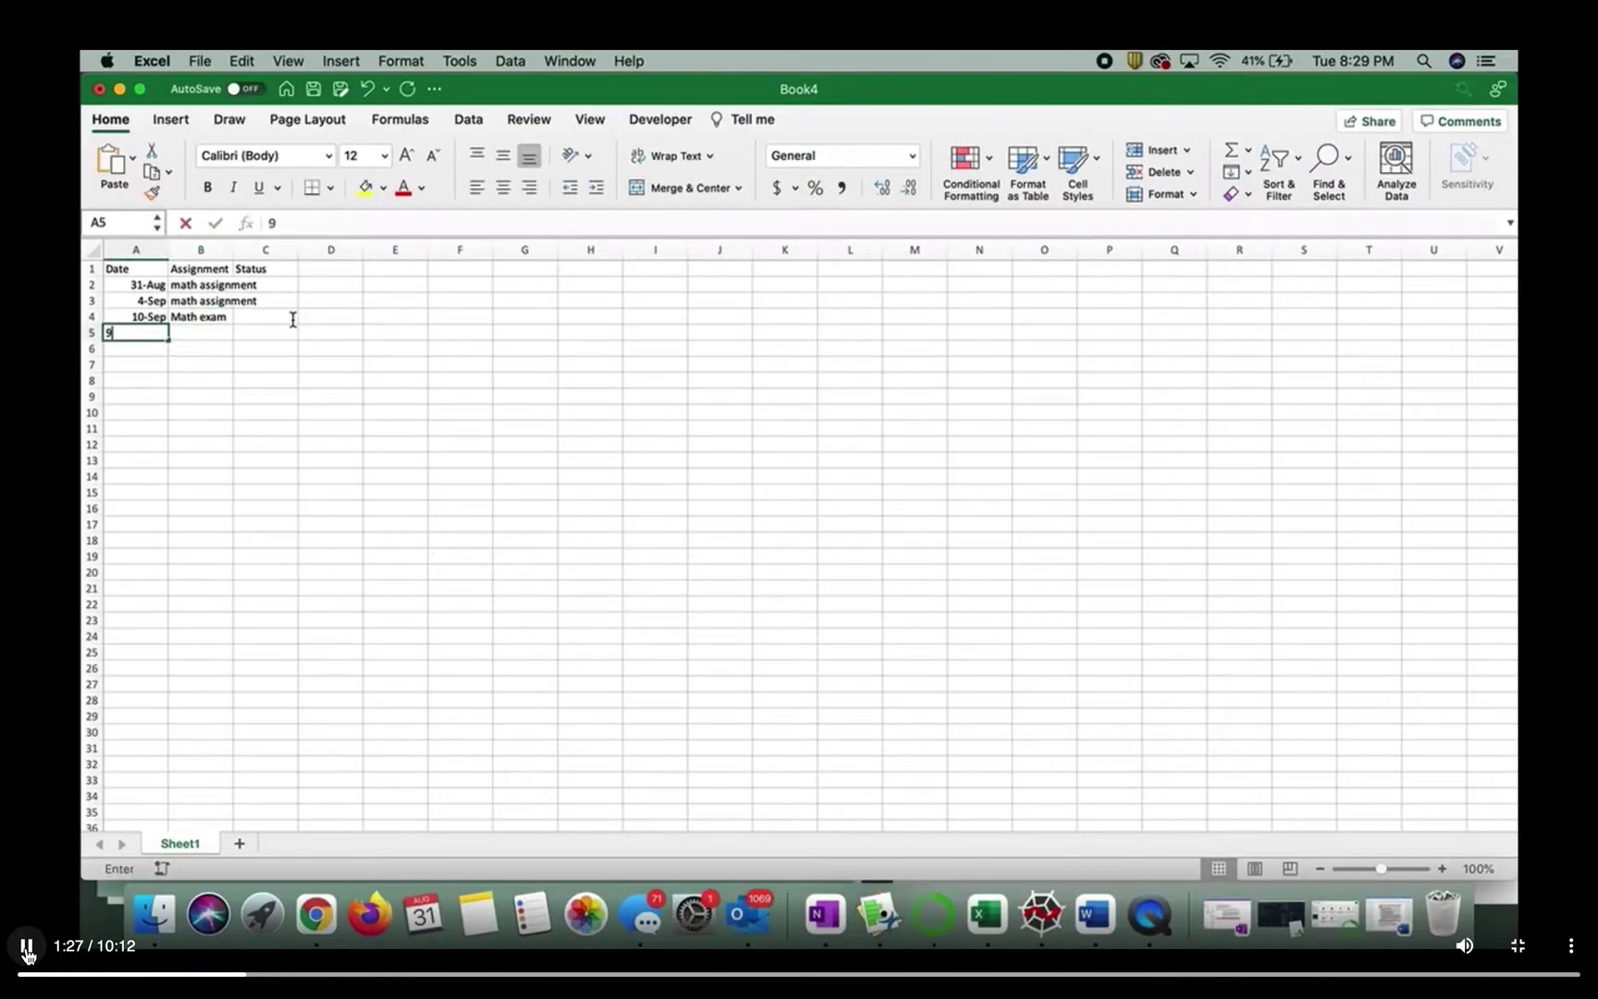
{"action": "type", "text": "/"}
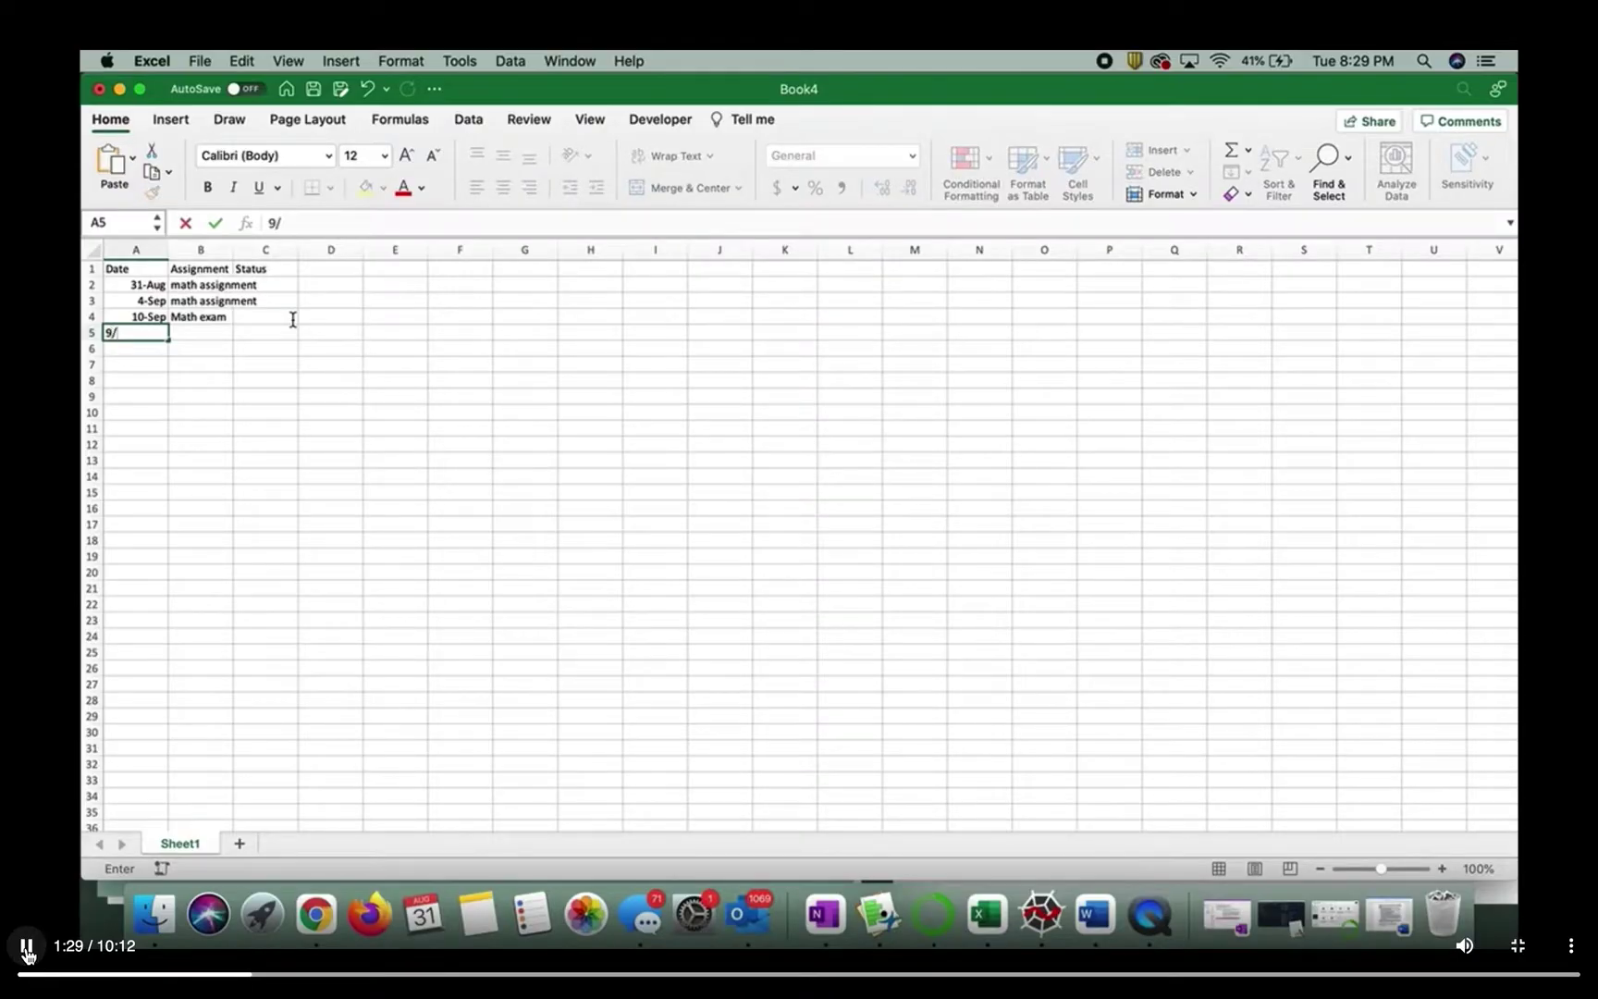
{"action": "type", "text": "12"}
{"action": "key", "text": "Tab"}
{"action": "type", "text": "ma"}
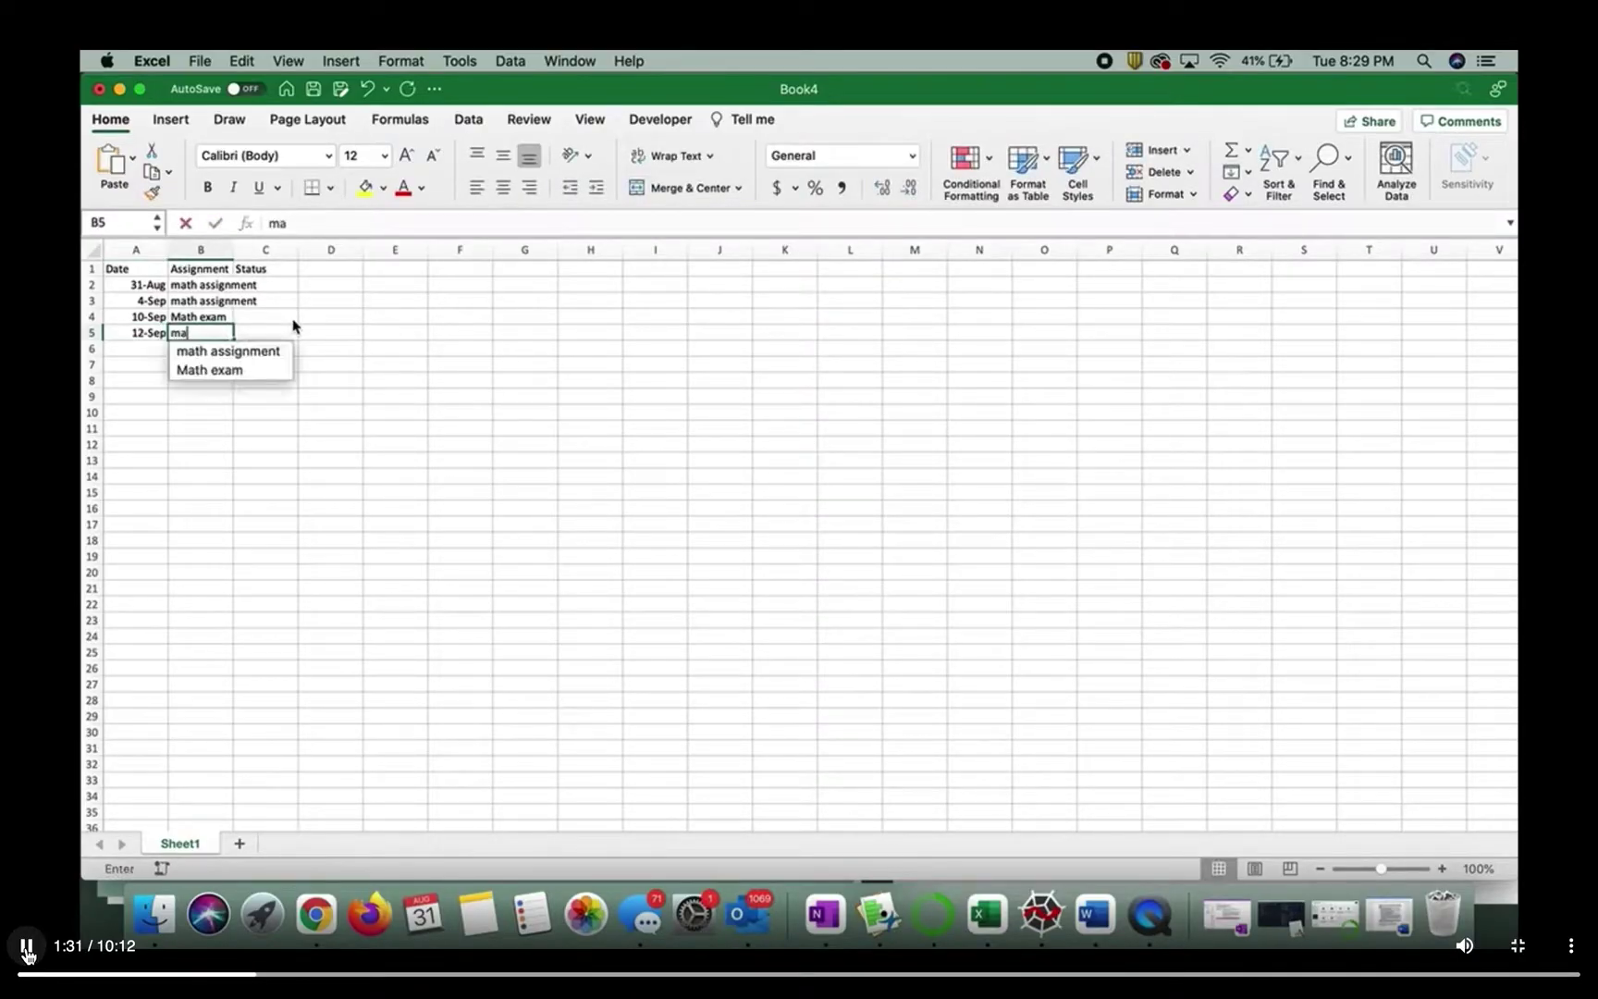
{"action": "type", "text": "th"}
{"action": "key", "text": "Down"}
{"action": "key", "text": "Return"}
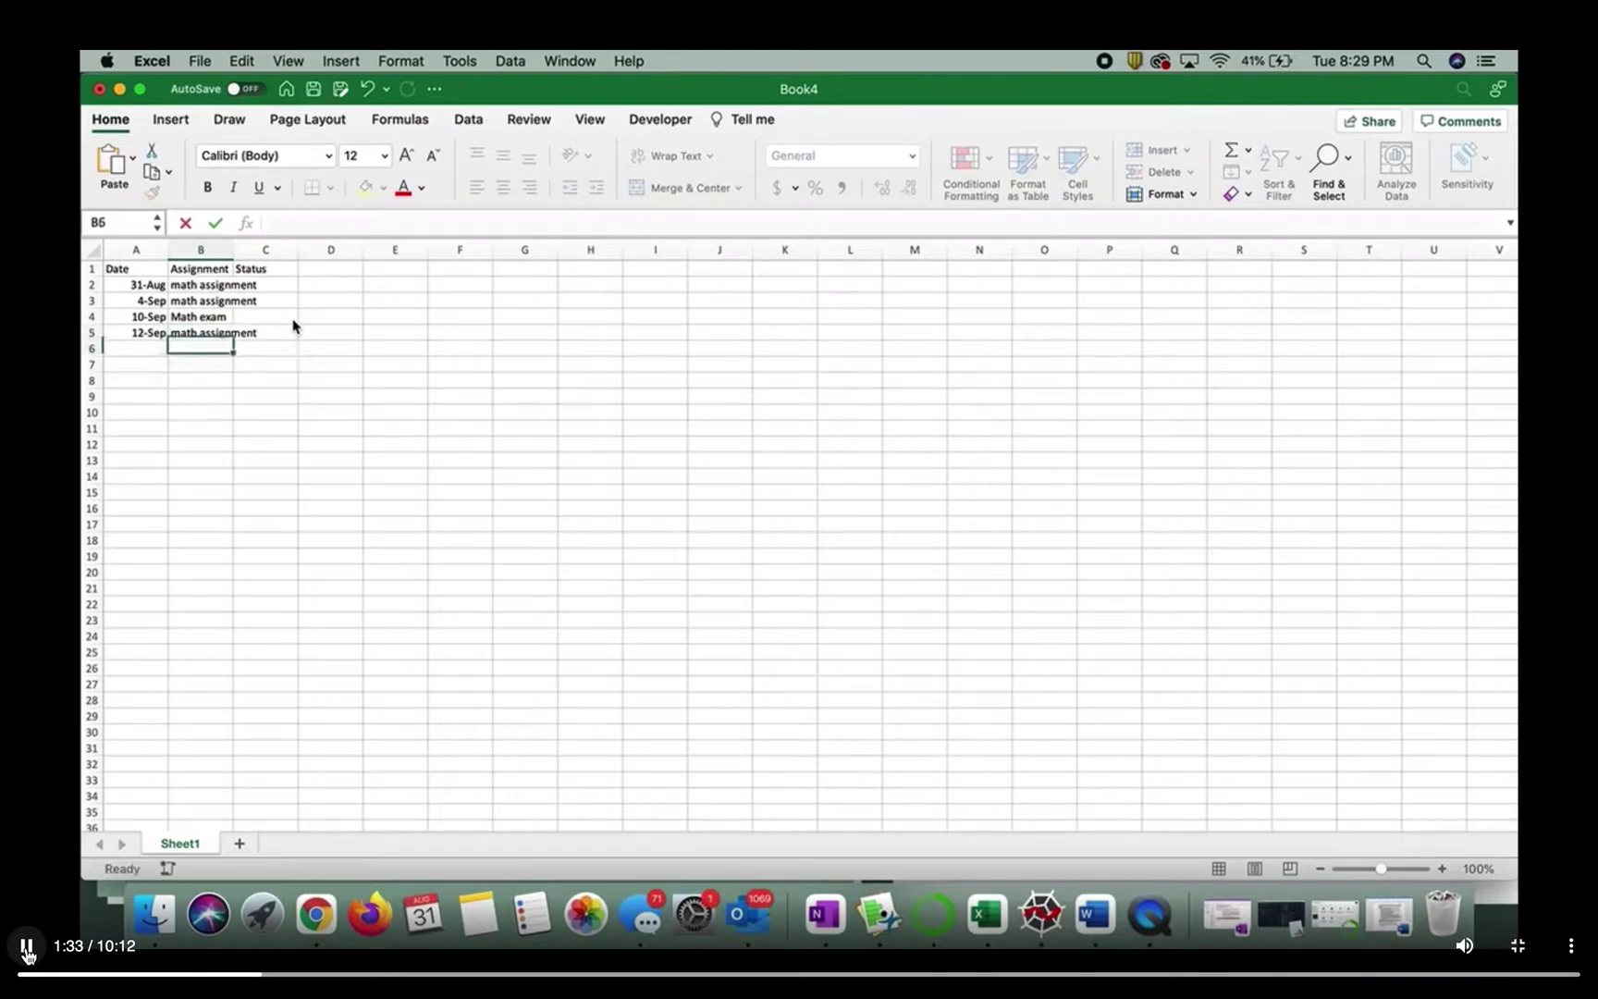
{"action": "key", "text": "Left"}
{"action": "type", "text": "9/"}
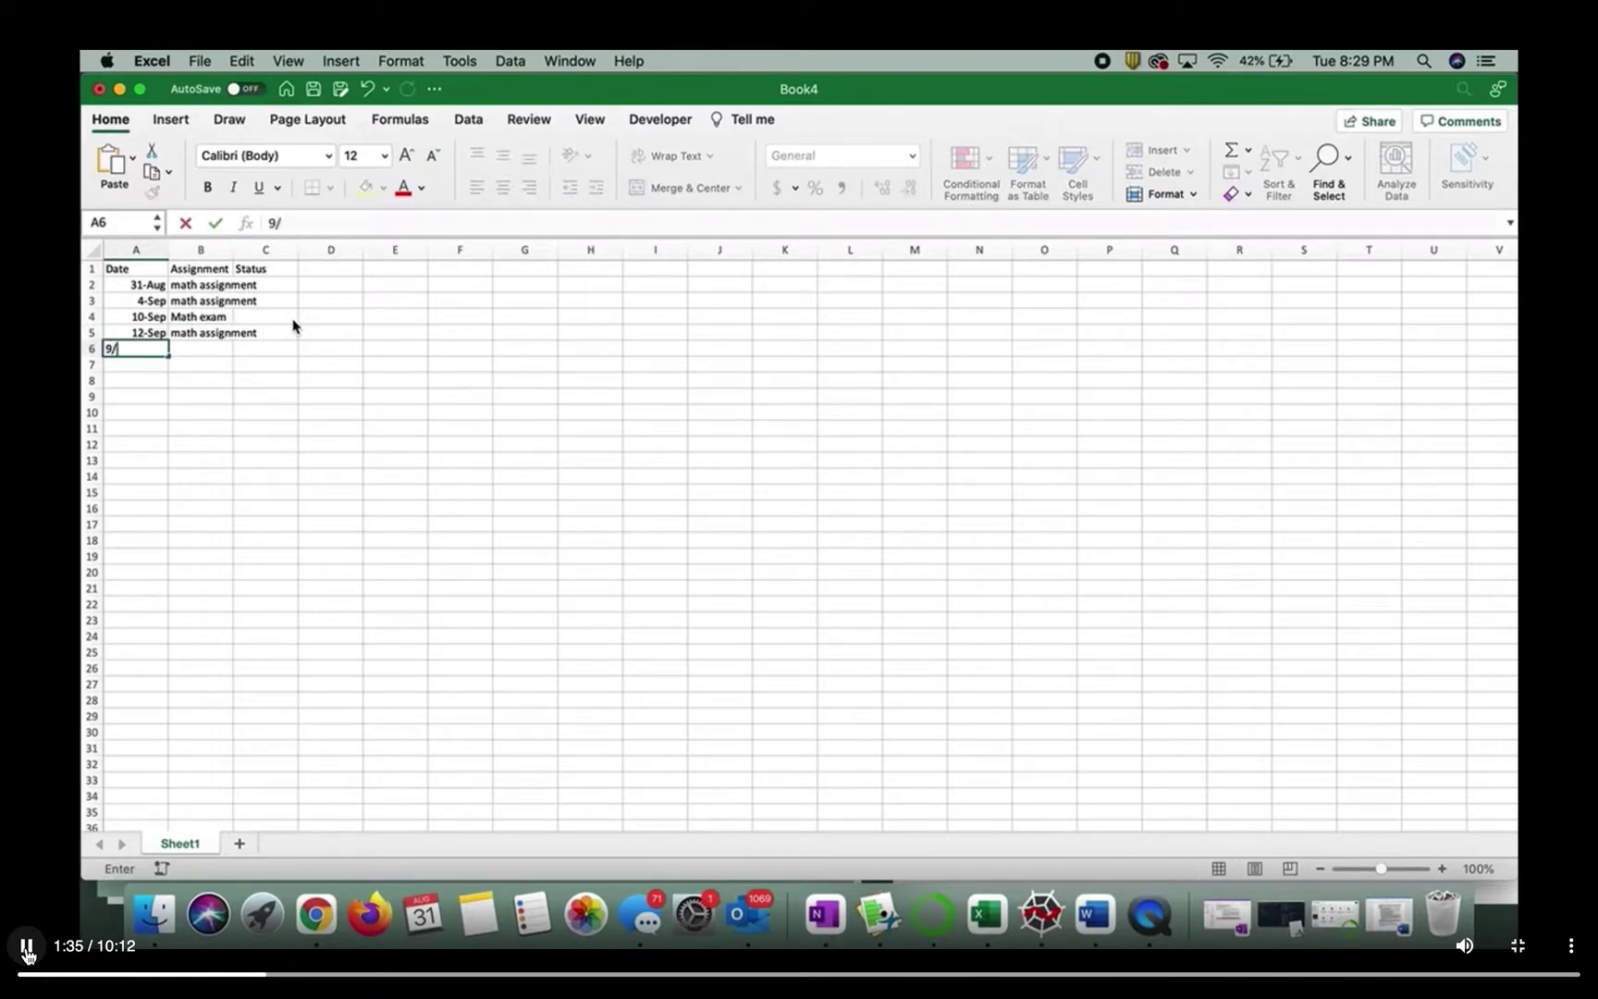
{"action": "type", "text": "14"}
{"action": "key", "text": "Tab"}
{"action": "type", "text": "math qui"}
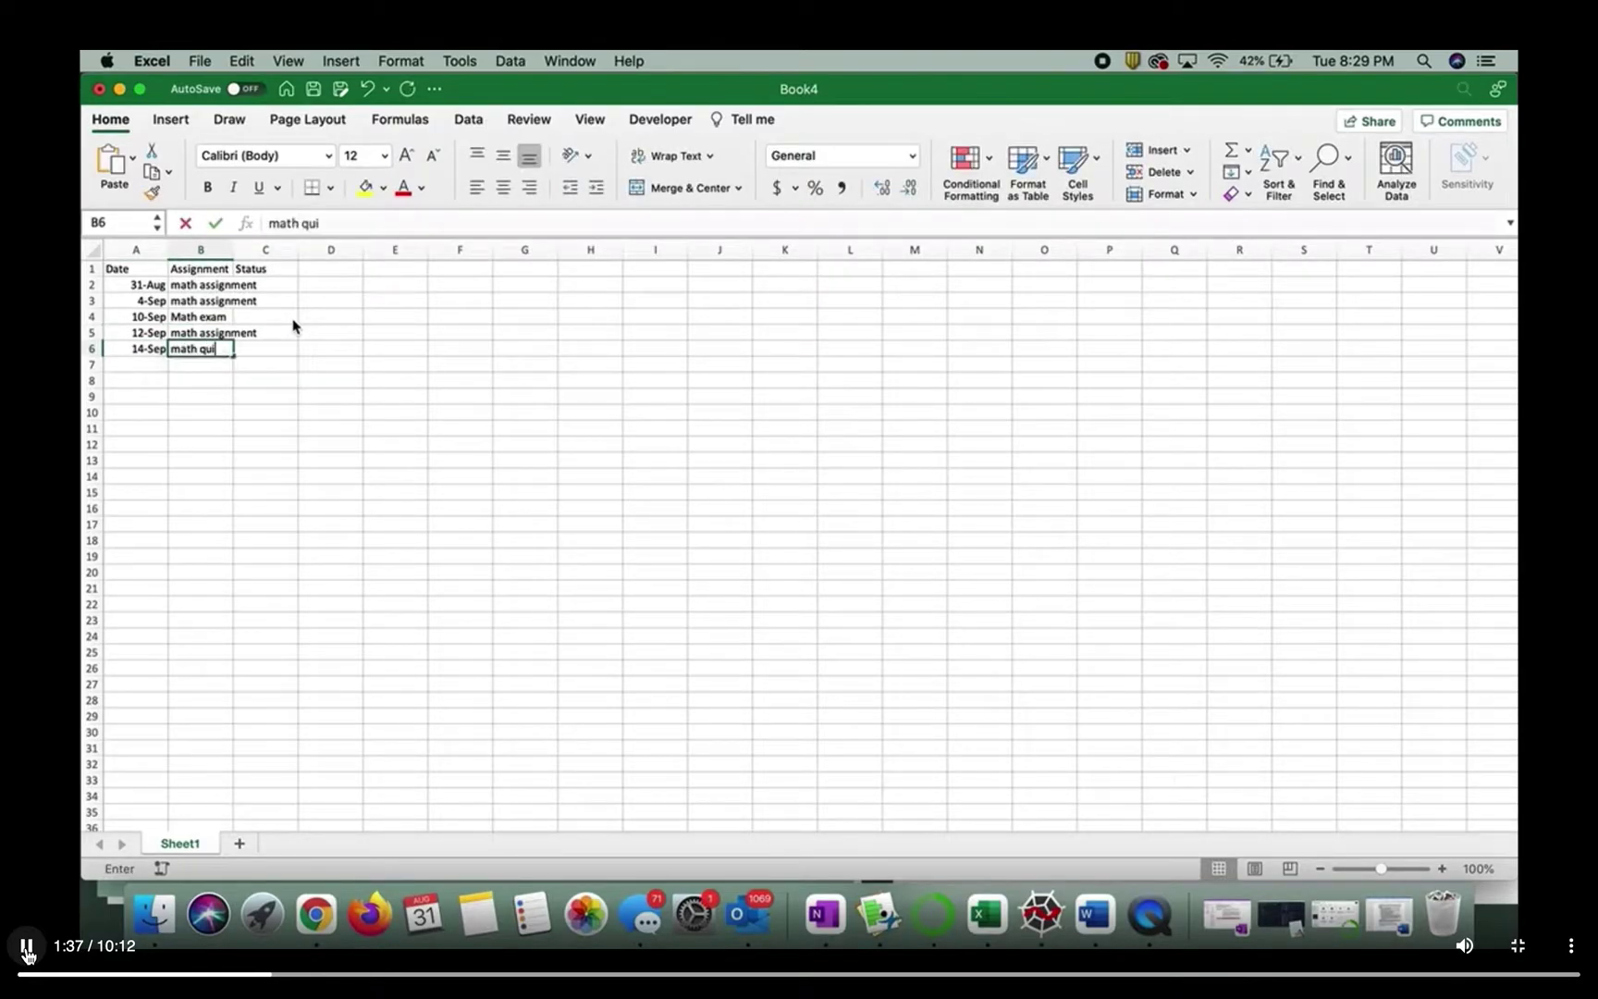
{"action": "type", "text": "z"}
{"action": "key", "text": "Return"}
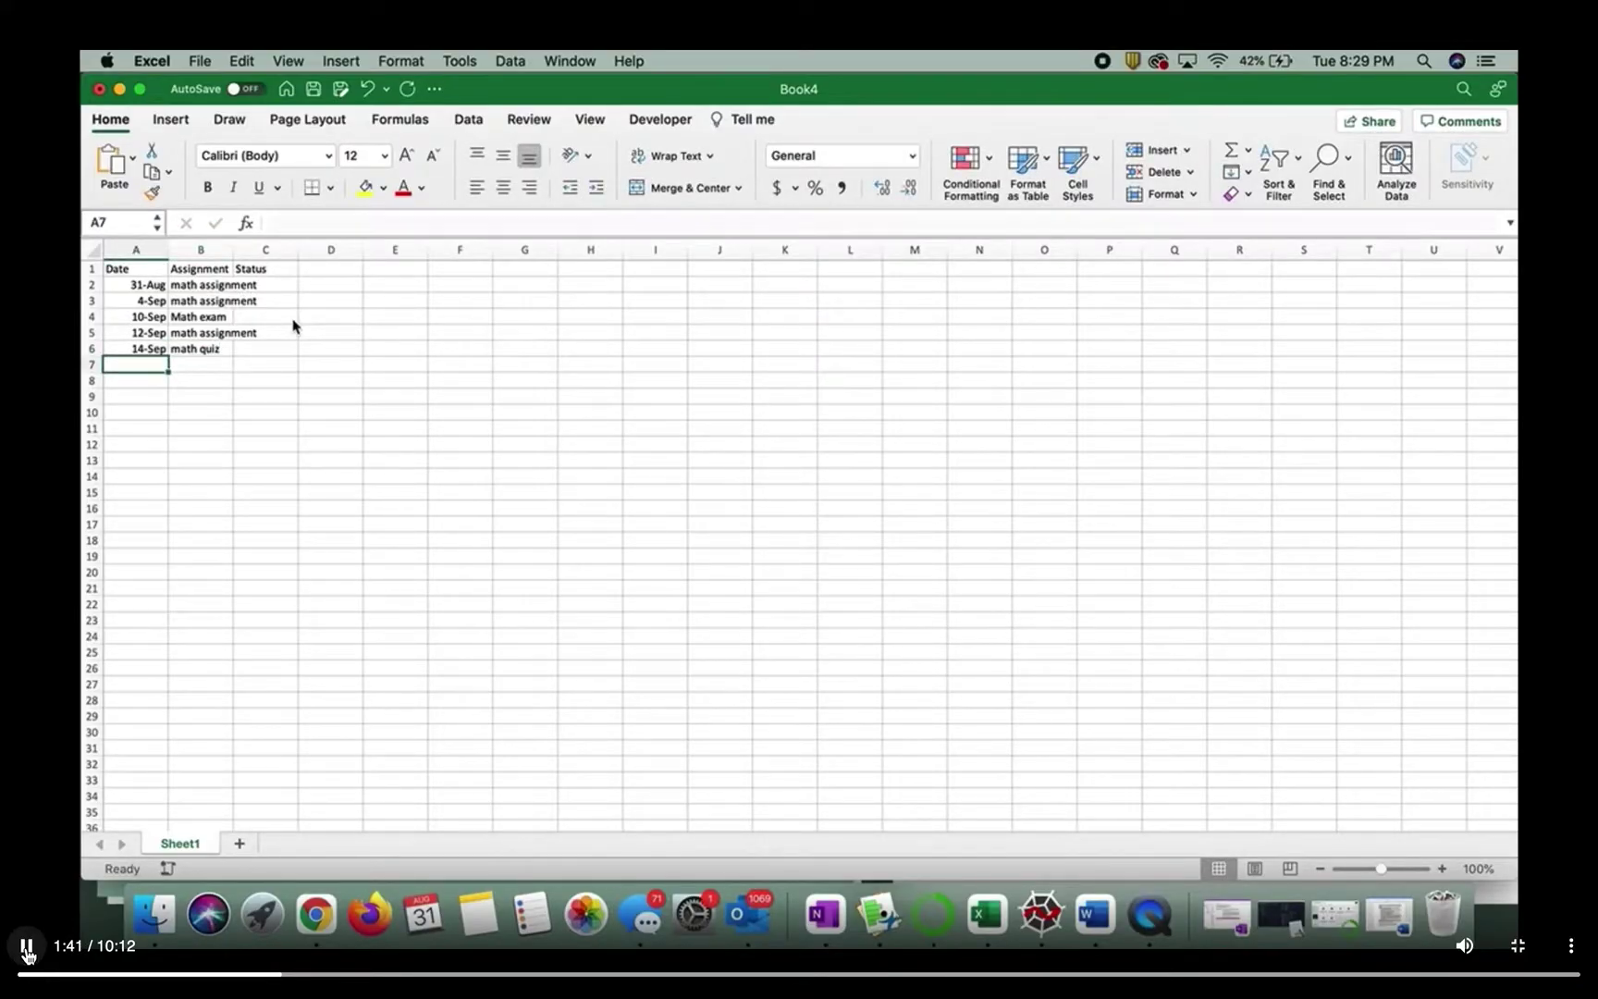
{"action": "key", "text": "Down"}
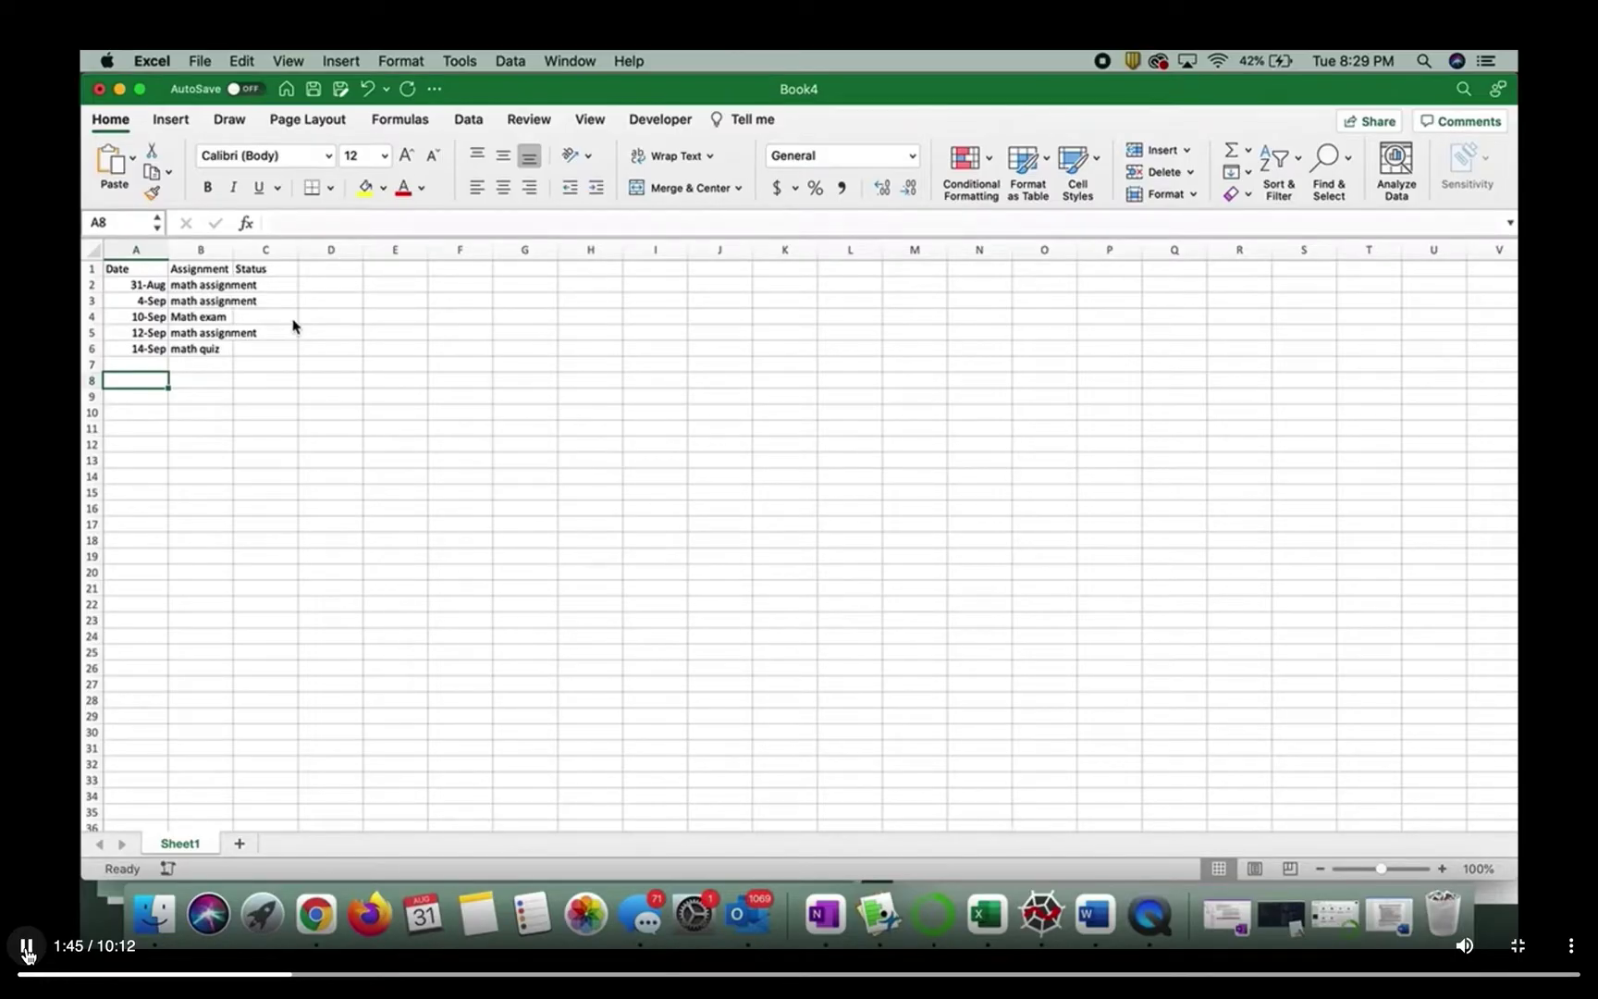
Step: Enter 1-Sep connect assignment chapter 1 and 3-Sep connect assignment chapter 2
{"action": "type", "text": "8"}
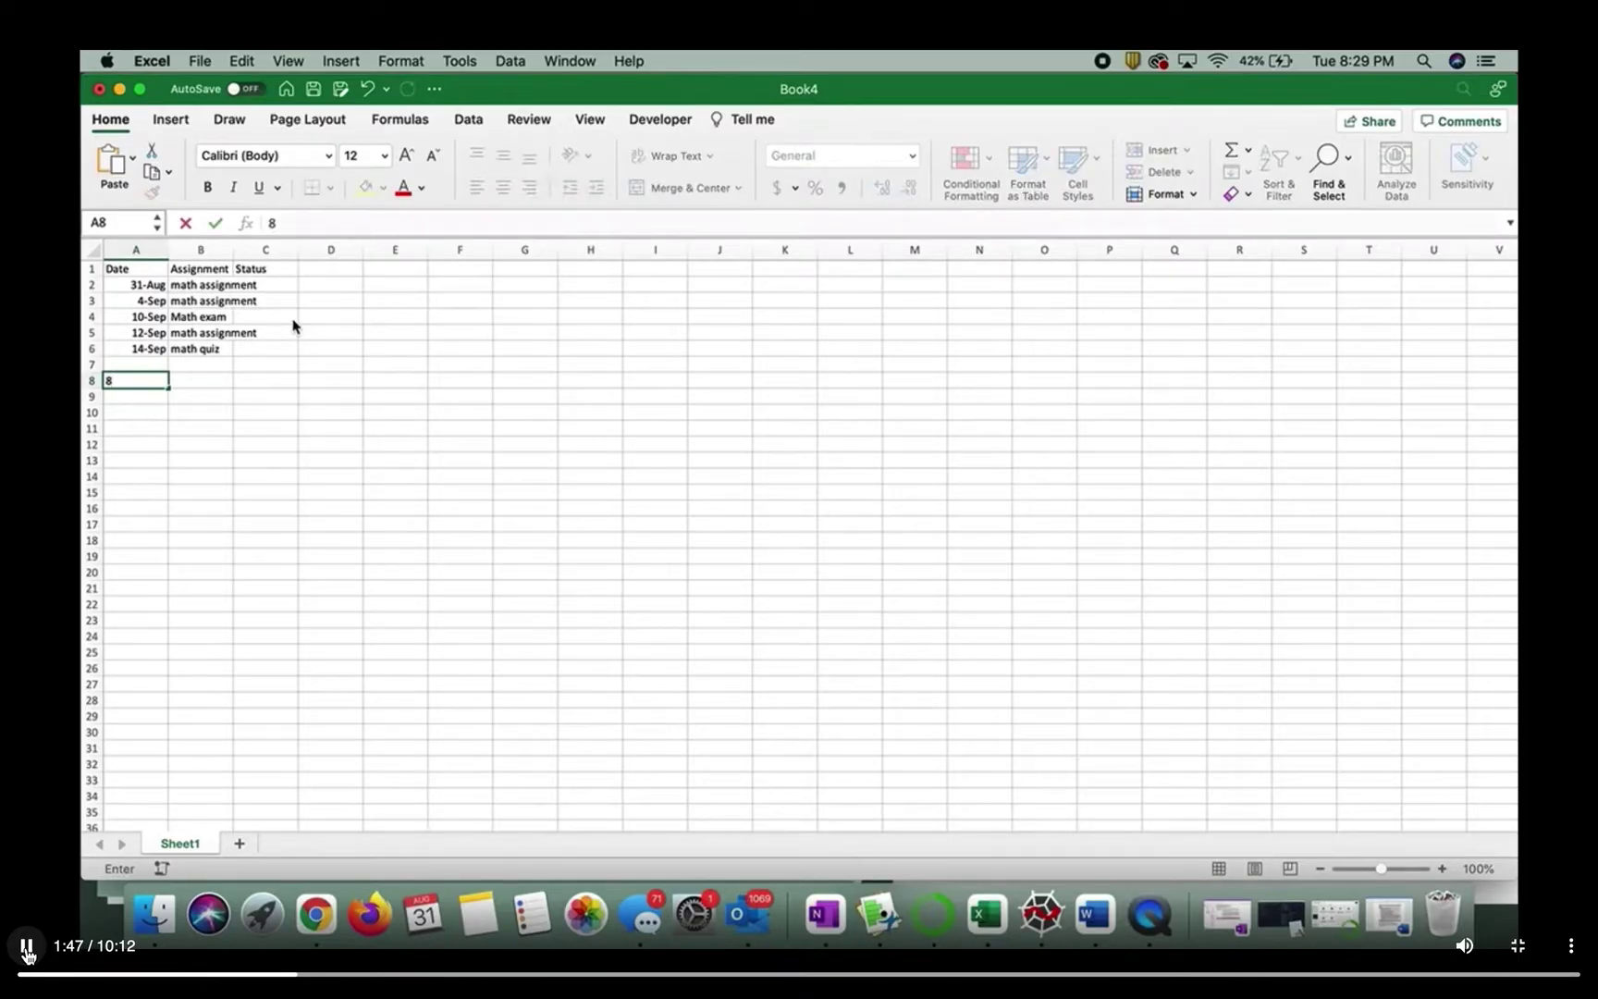
{"action": "type", "text": "/1"}
{"action": "key", "text": "Tab"}
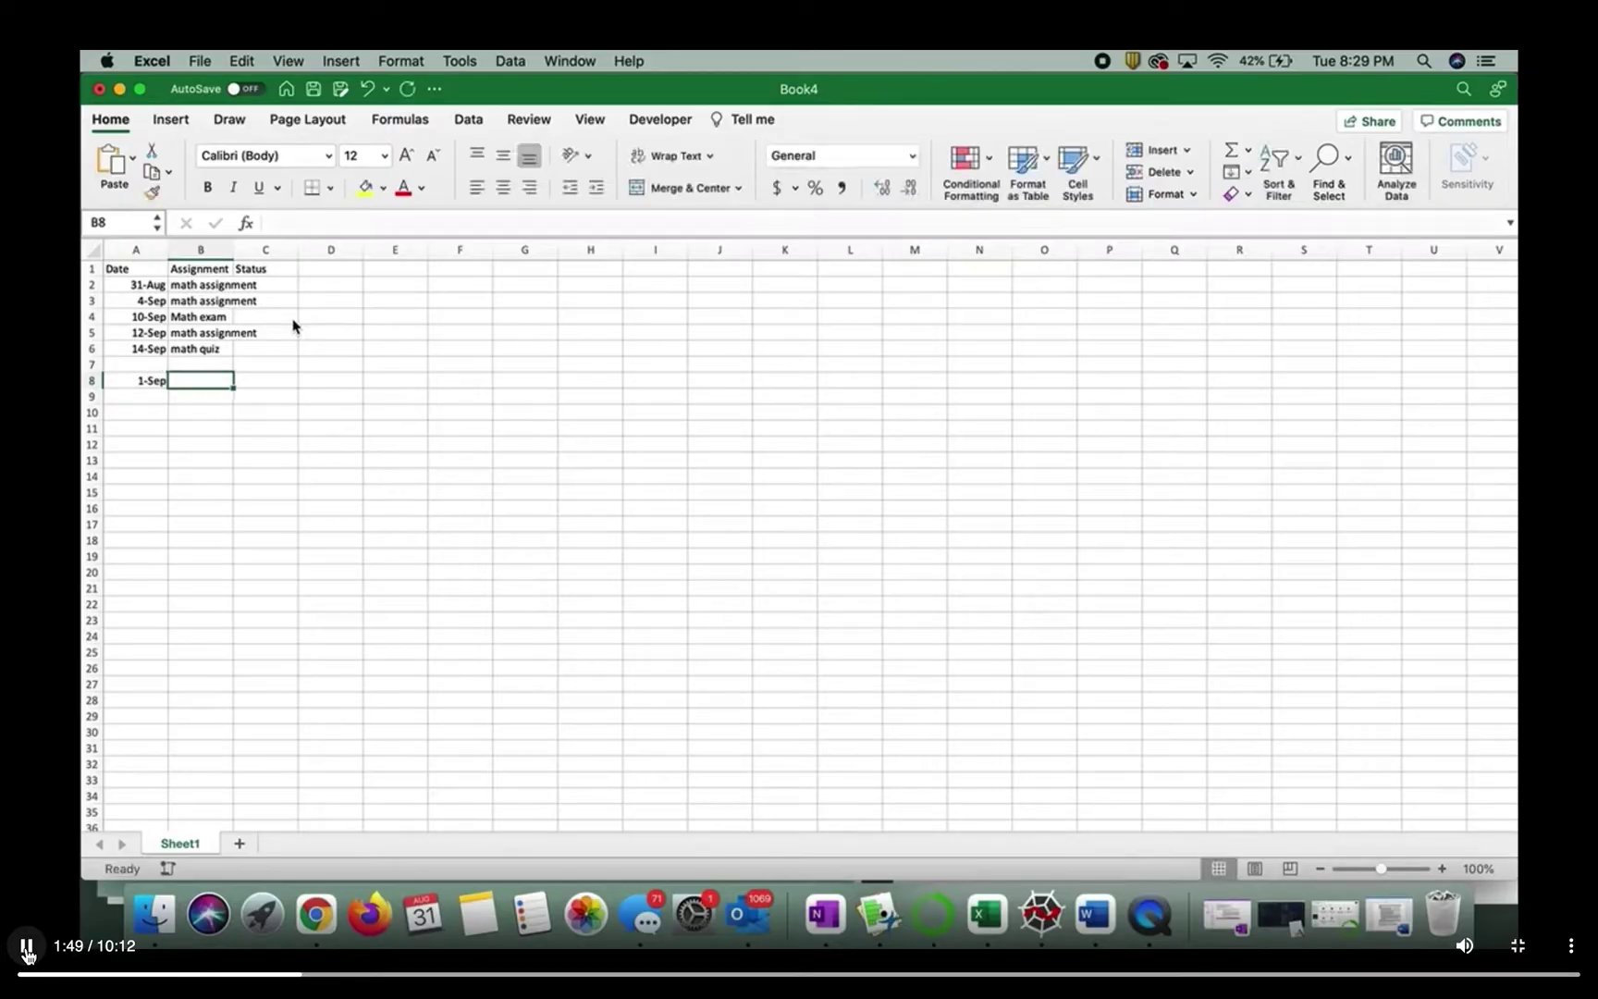
{"action": "type", "text": "connect"}
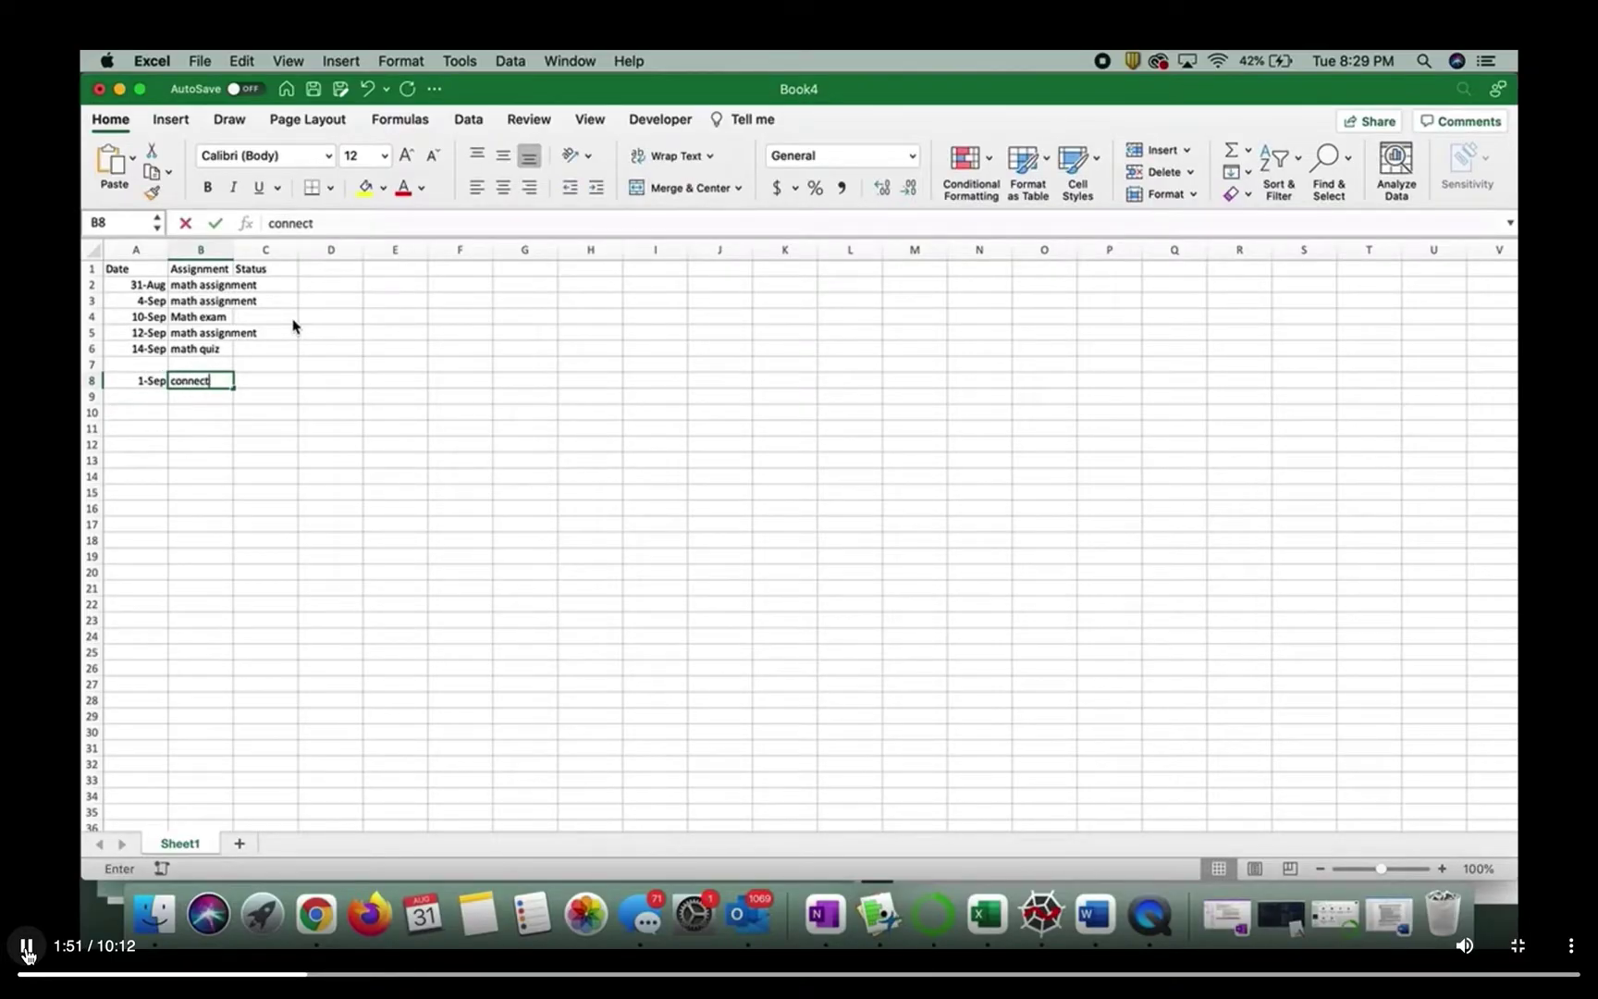
{"action": "type", "text": " assignement ch"}
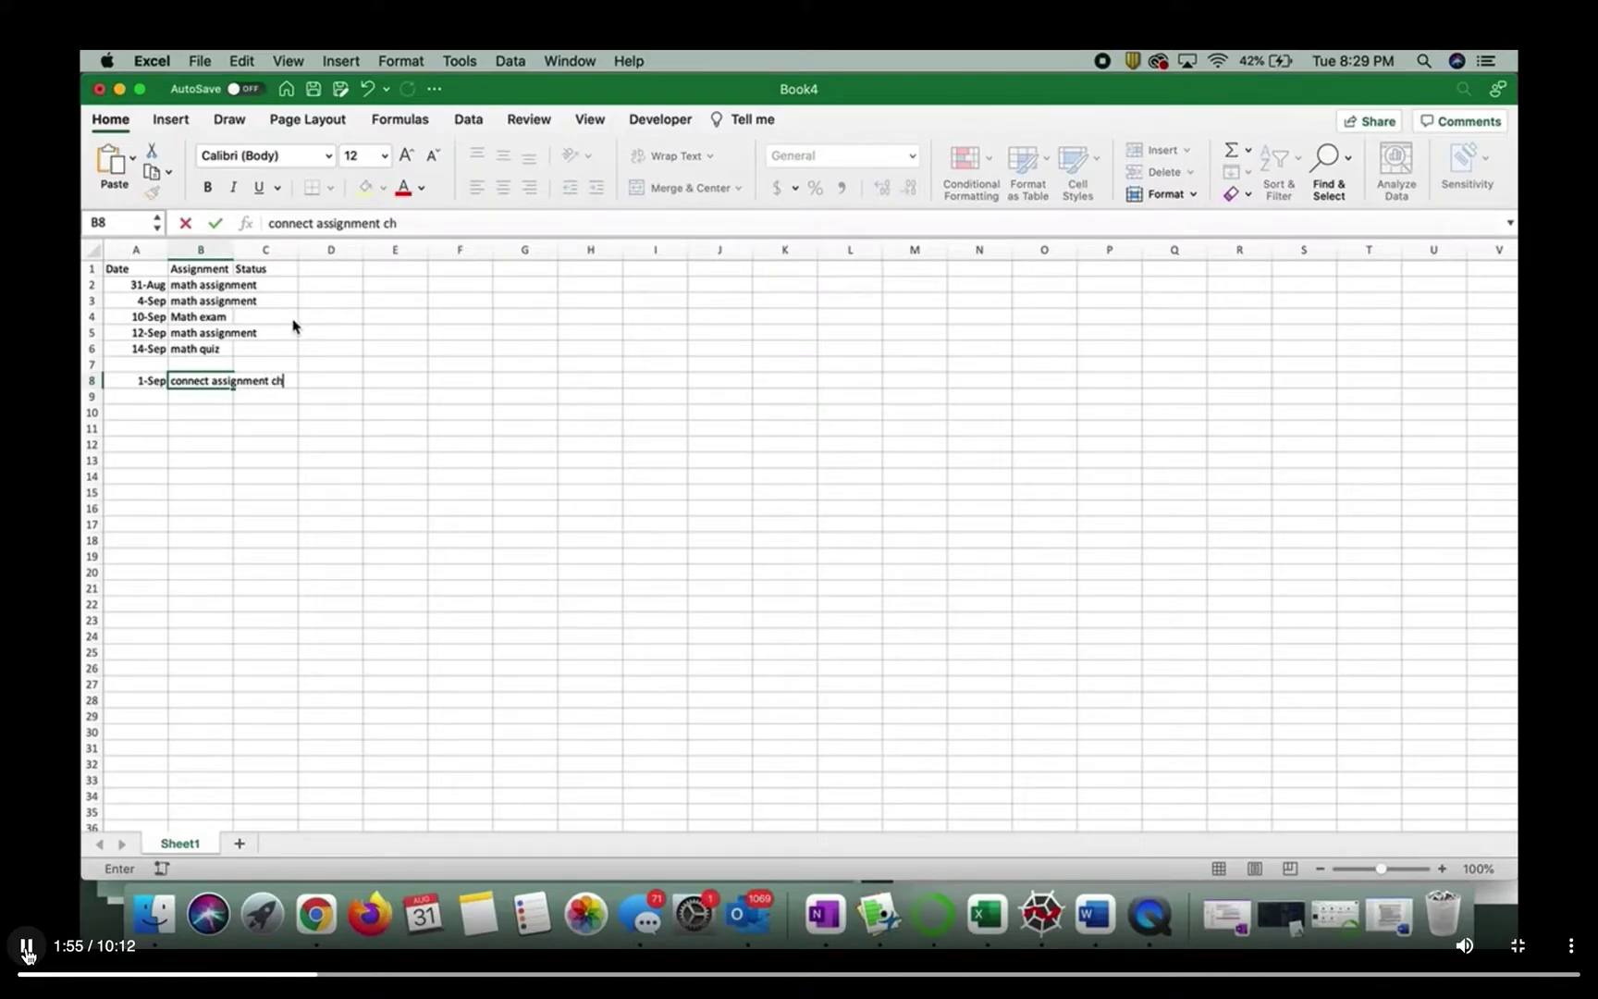
{"action": "type", "text": "apter 1"}
{"action": "key", "text": "Return"}
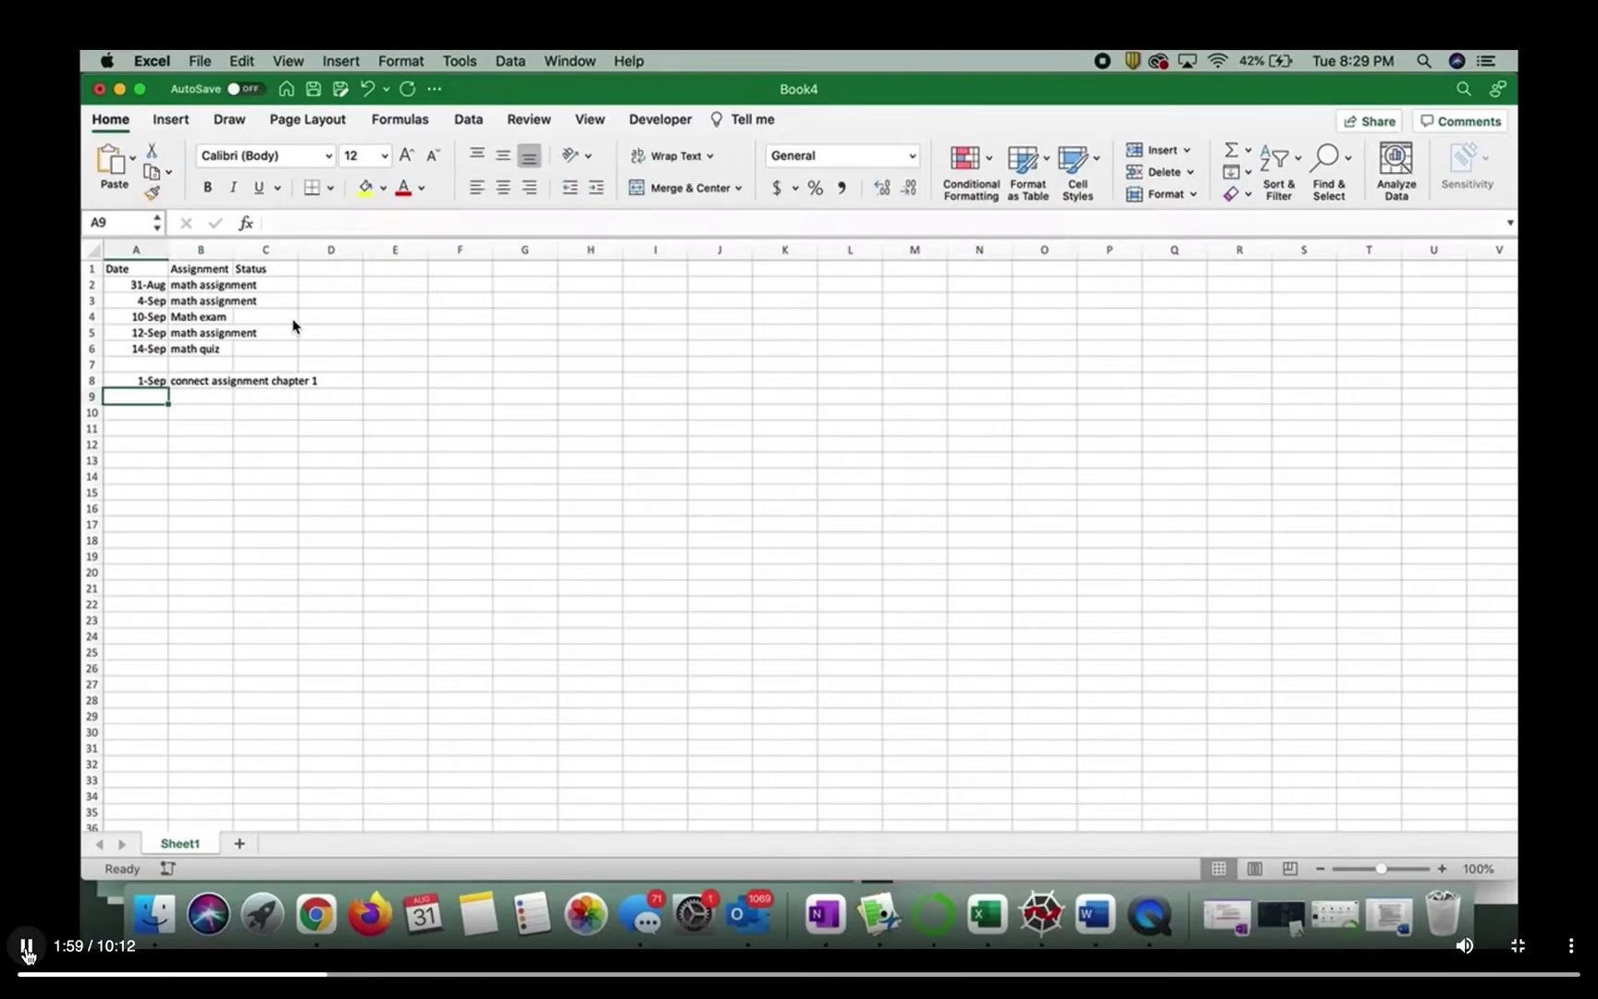
{"action": "type", "text": "9/3 co"}
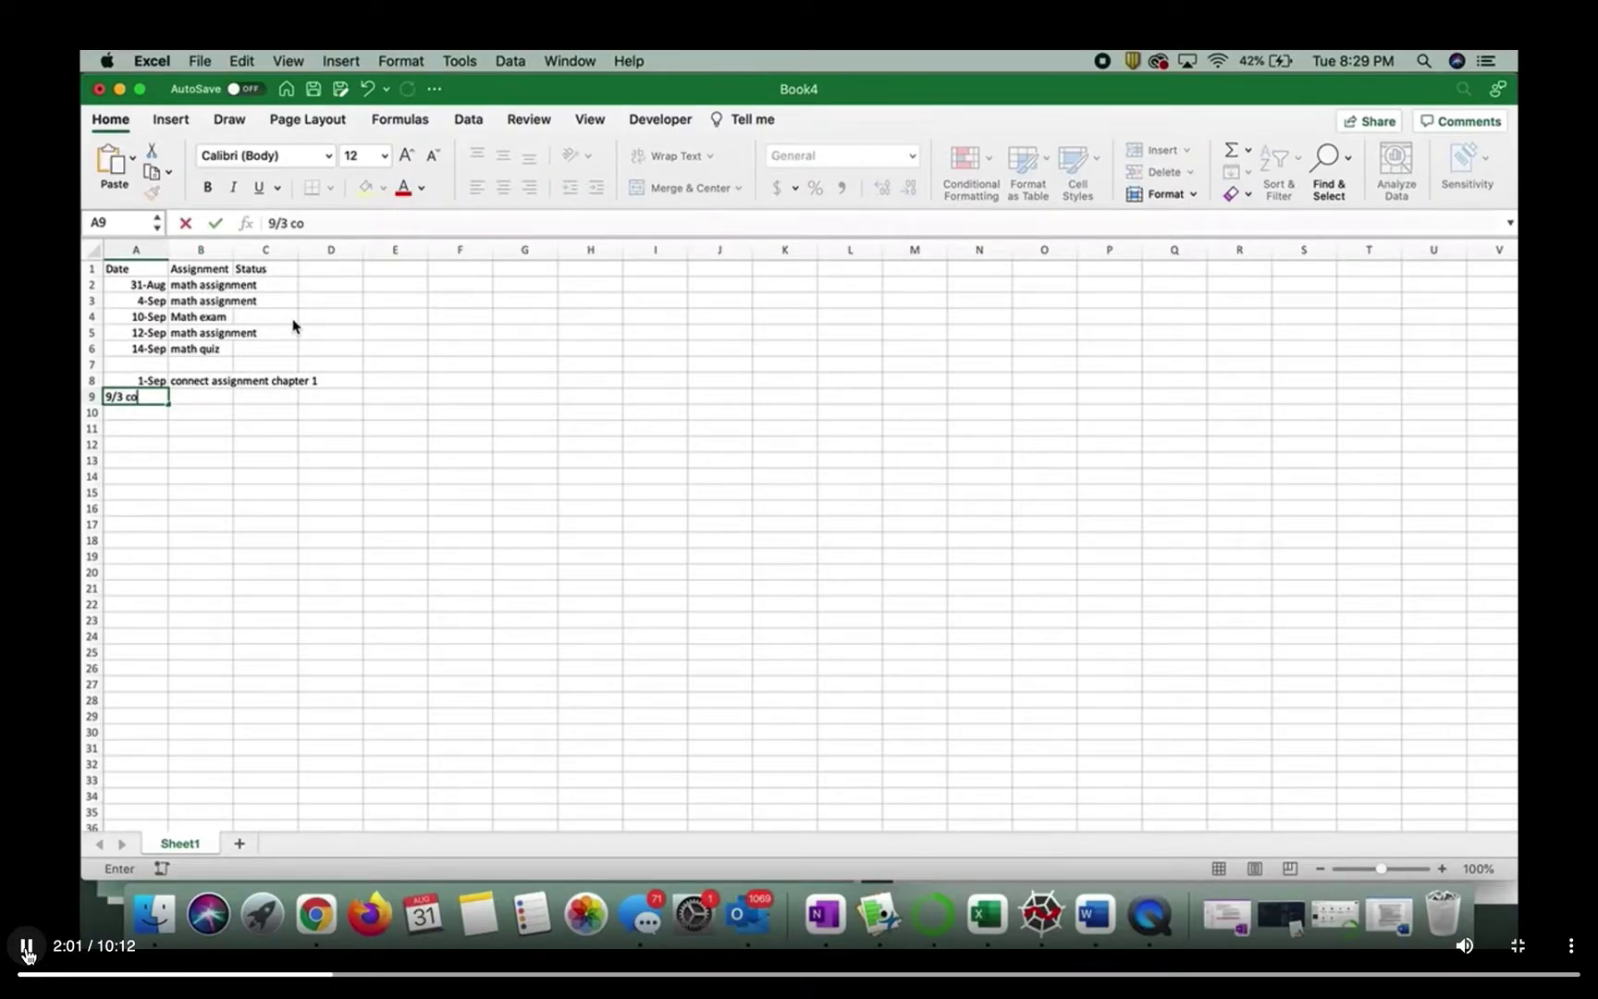
{"action": "key", "text": "BackSpace"}
{"action": "key", "text": "BackSpace"}
{"action": "key", "text": "Return"}
{"action": "key", "text": "Right"}
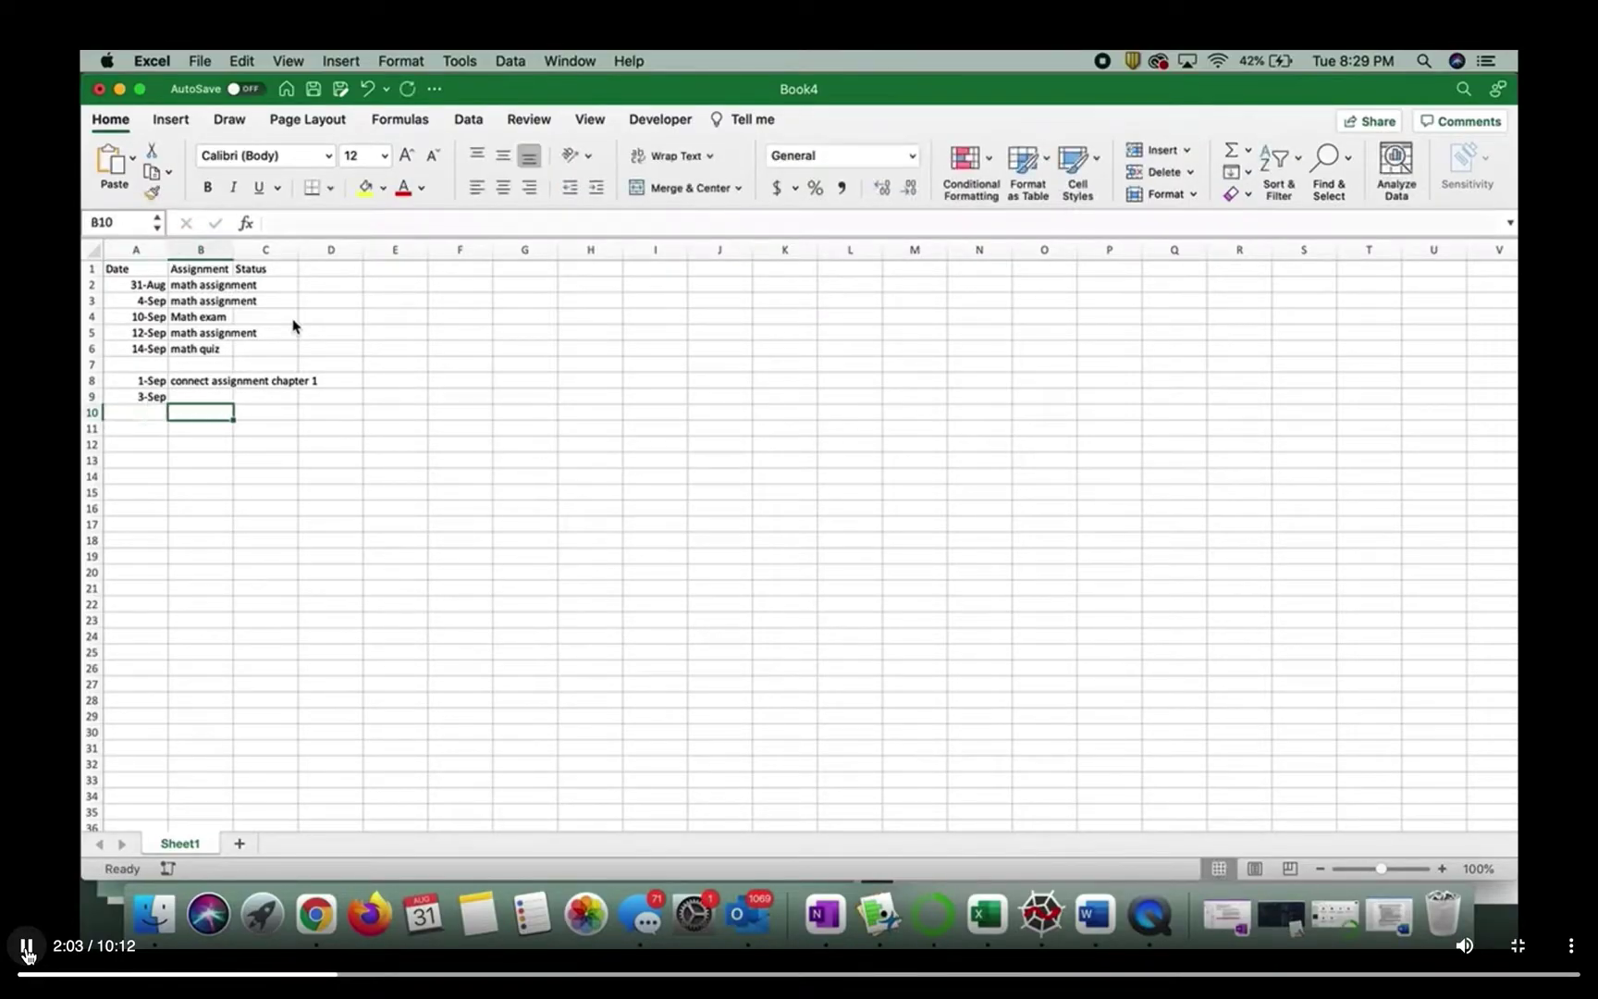
{"action": "key", "text": "Up"}
{"action": "key", "text": "super+d"}
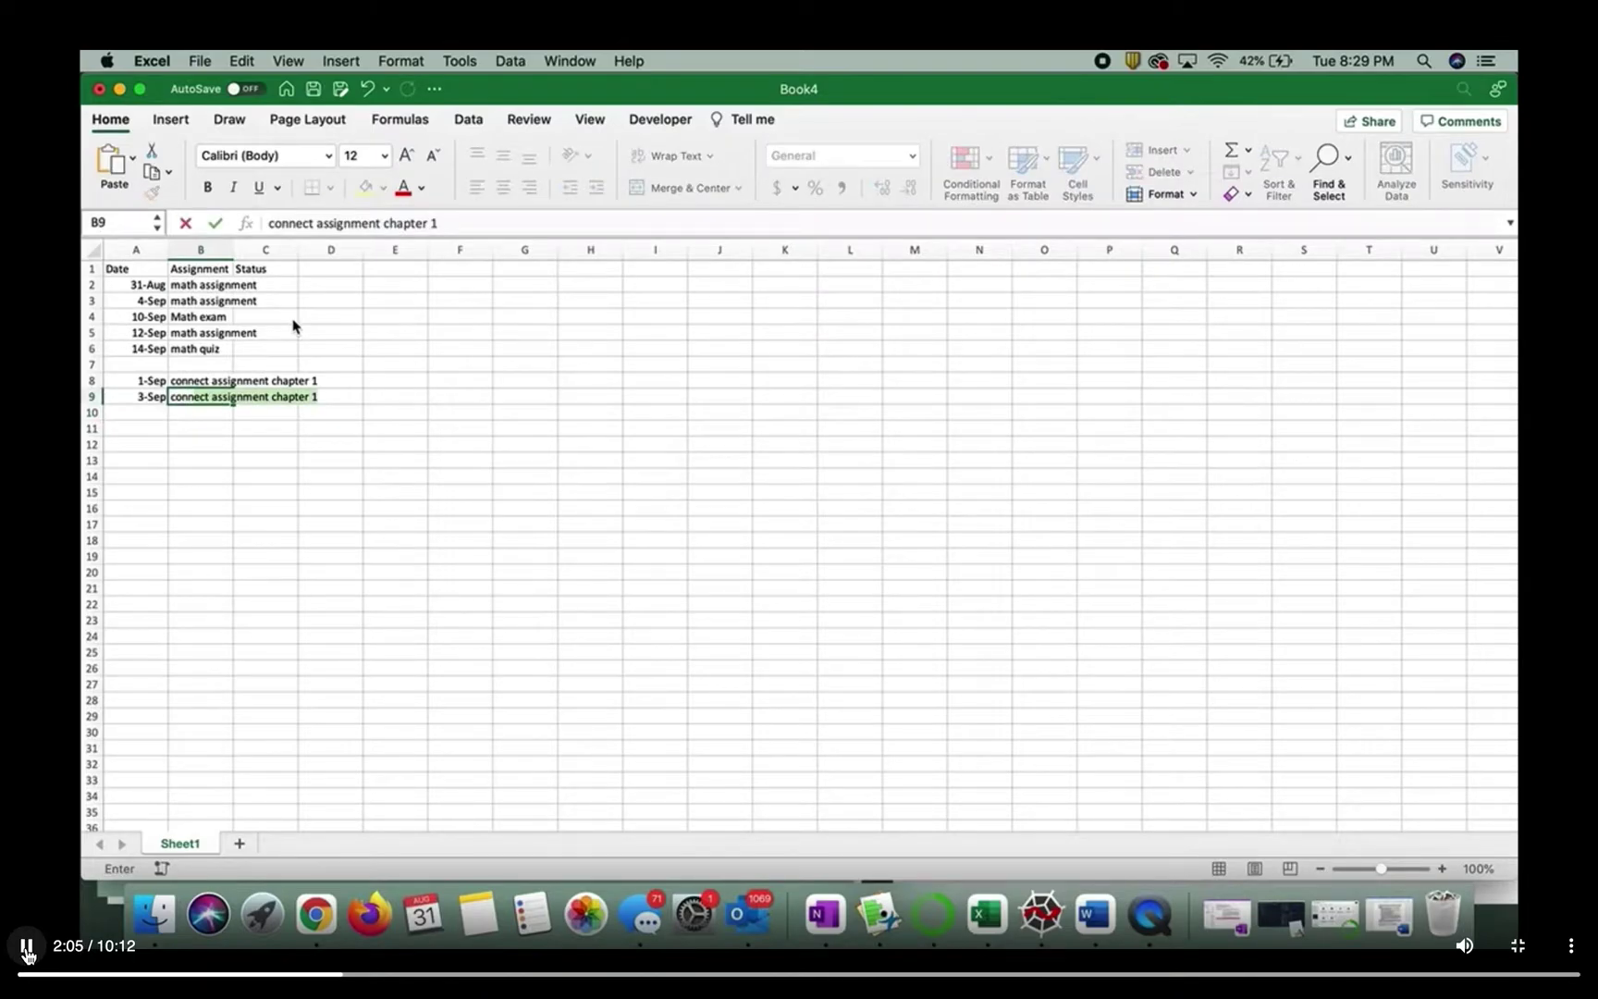
{"action": "key", "text": "Return"}
{"action": "key", "text": "Up"}
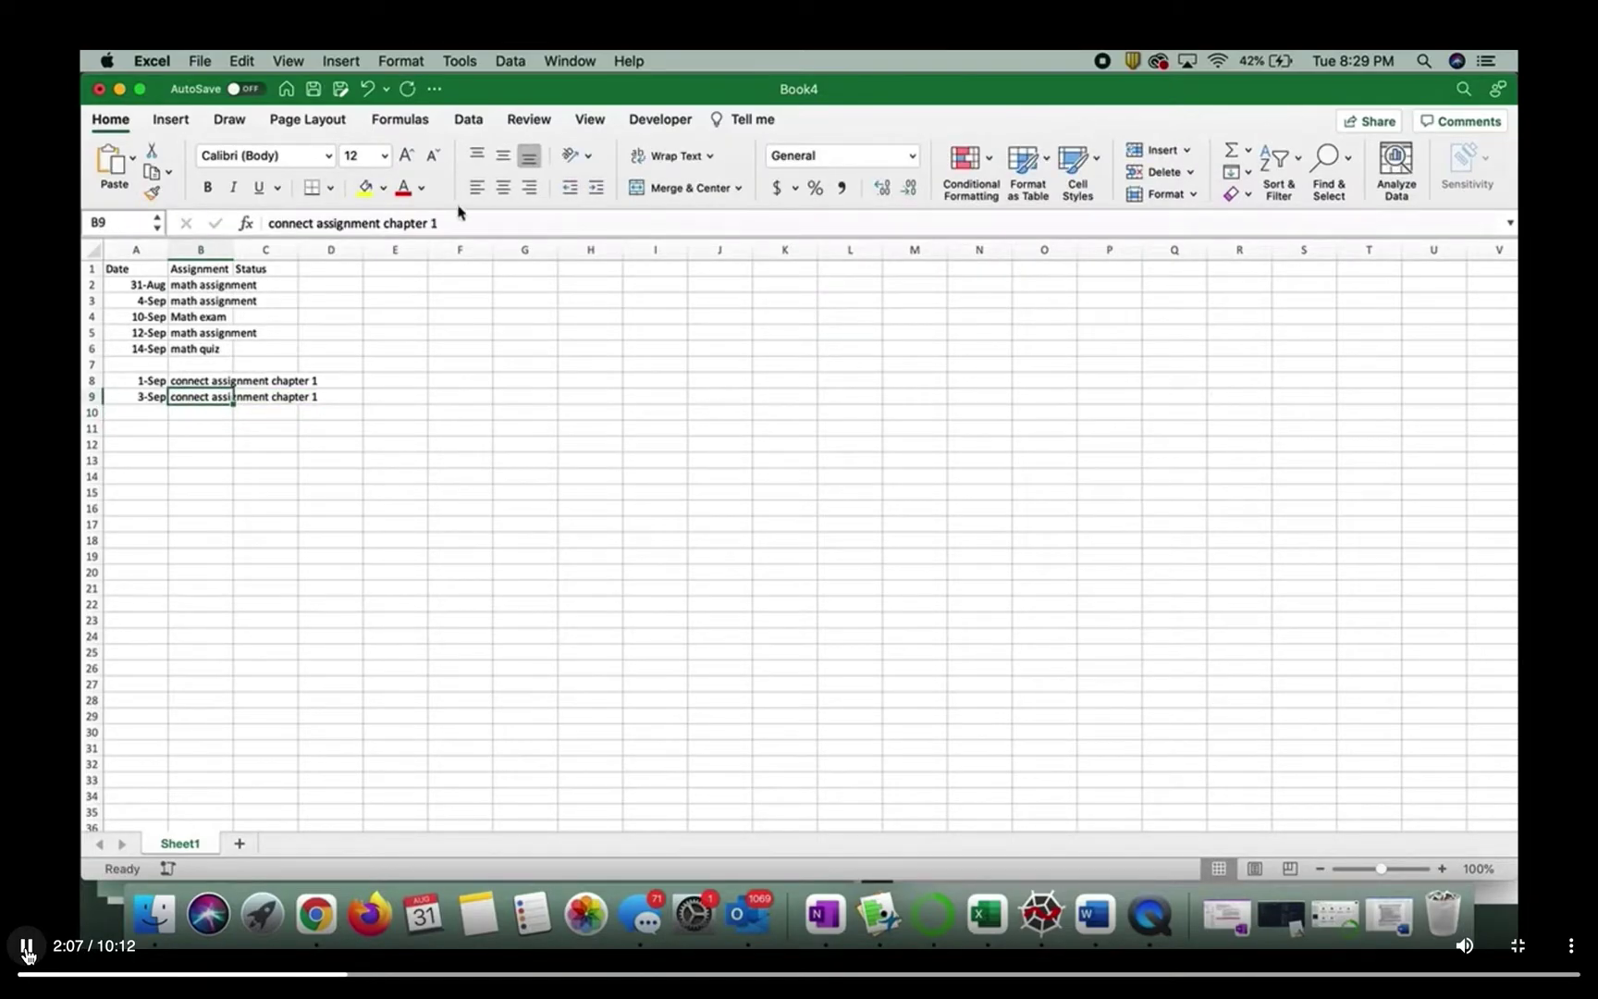
{"action": "left_click", "coordinate": [460, 222]}
{"action": "key", "text": "BackSpace"}
{"action": "type", "text": "2"}
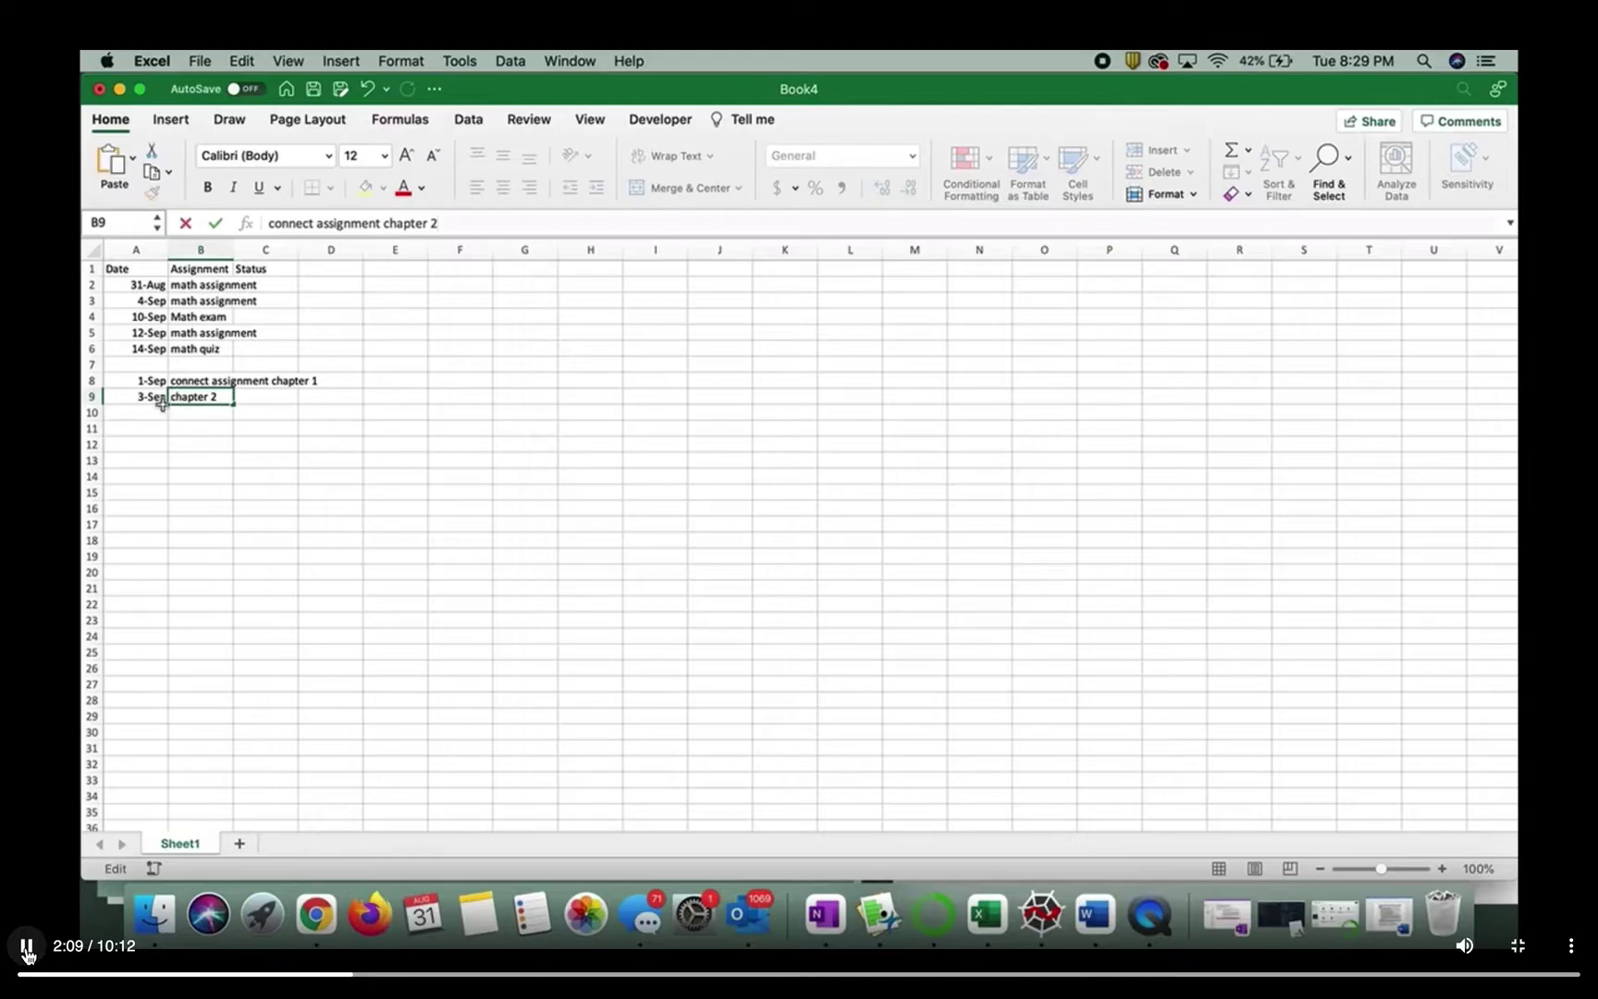
{"action": "left_click", "coordinate": [139, 411]}
Step: Add 25-Sep with Business Exam
{"action": "type", "text": "9"}
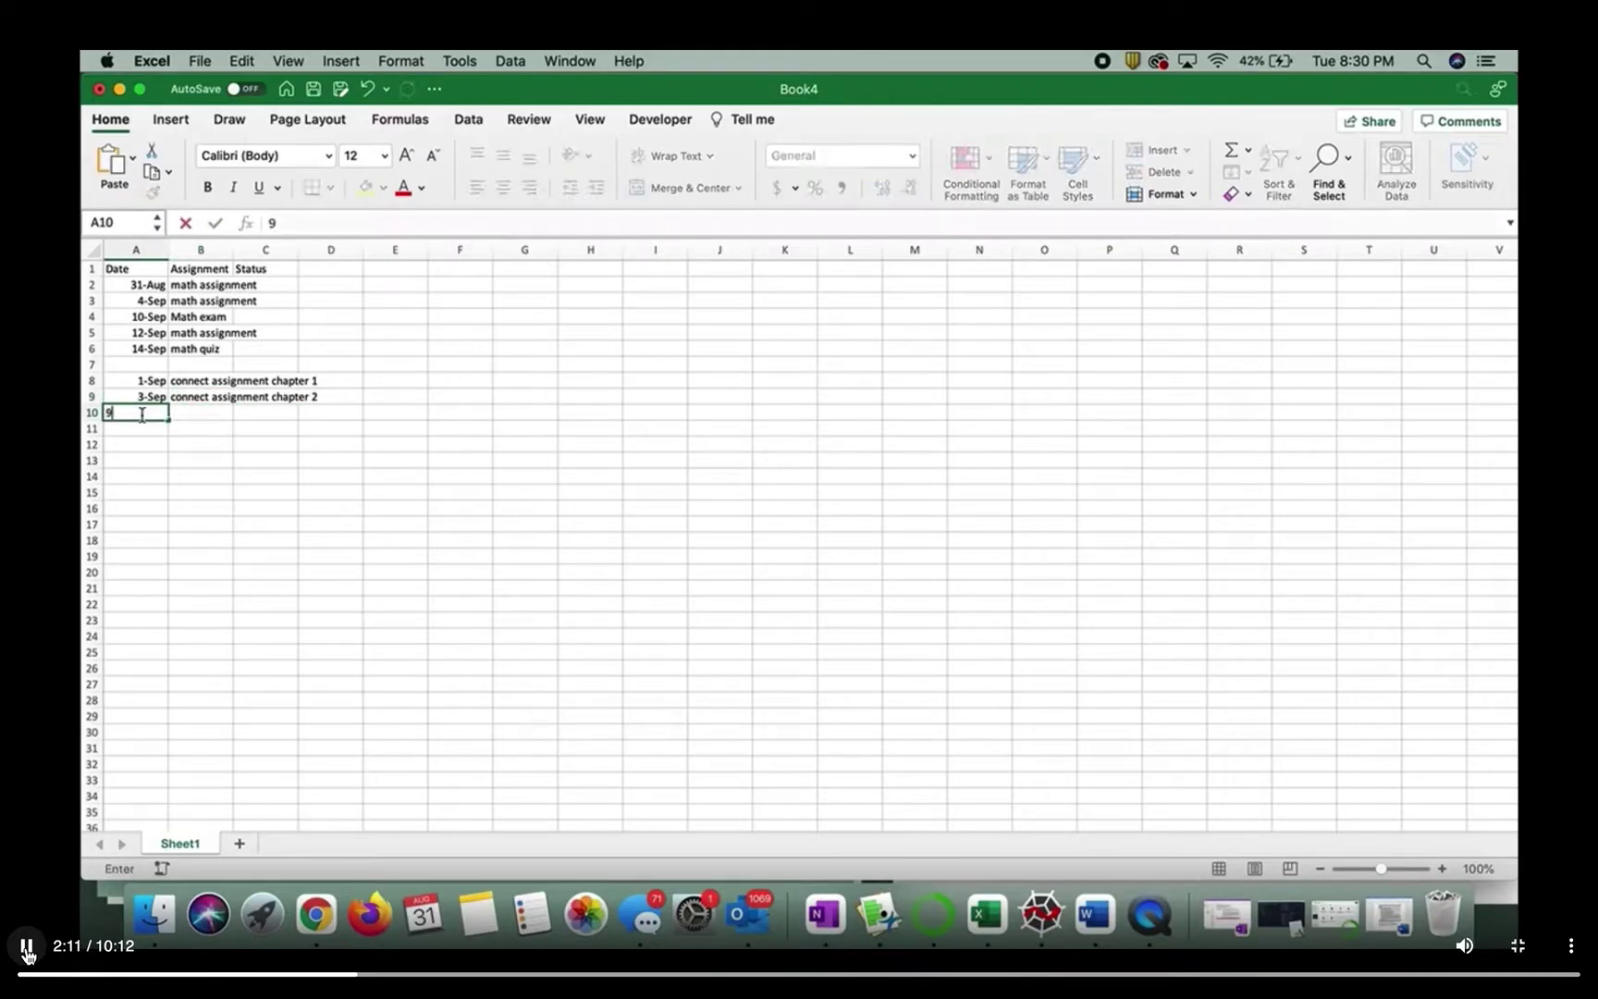
{"action": "type", "text": "/25"}
{"action": "key", "text": "Tab"}
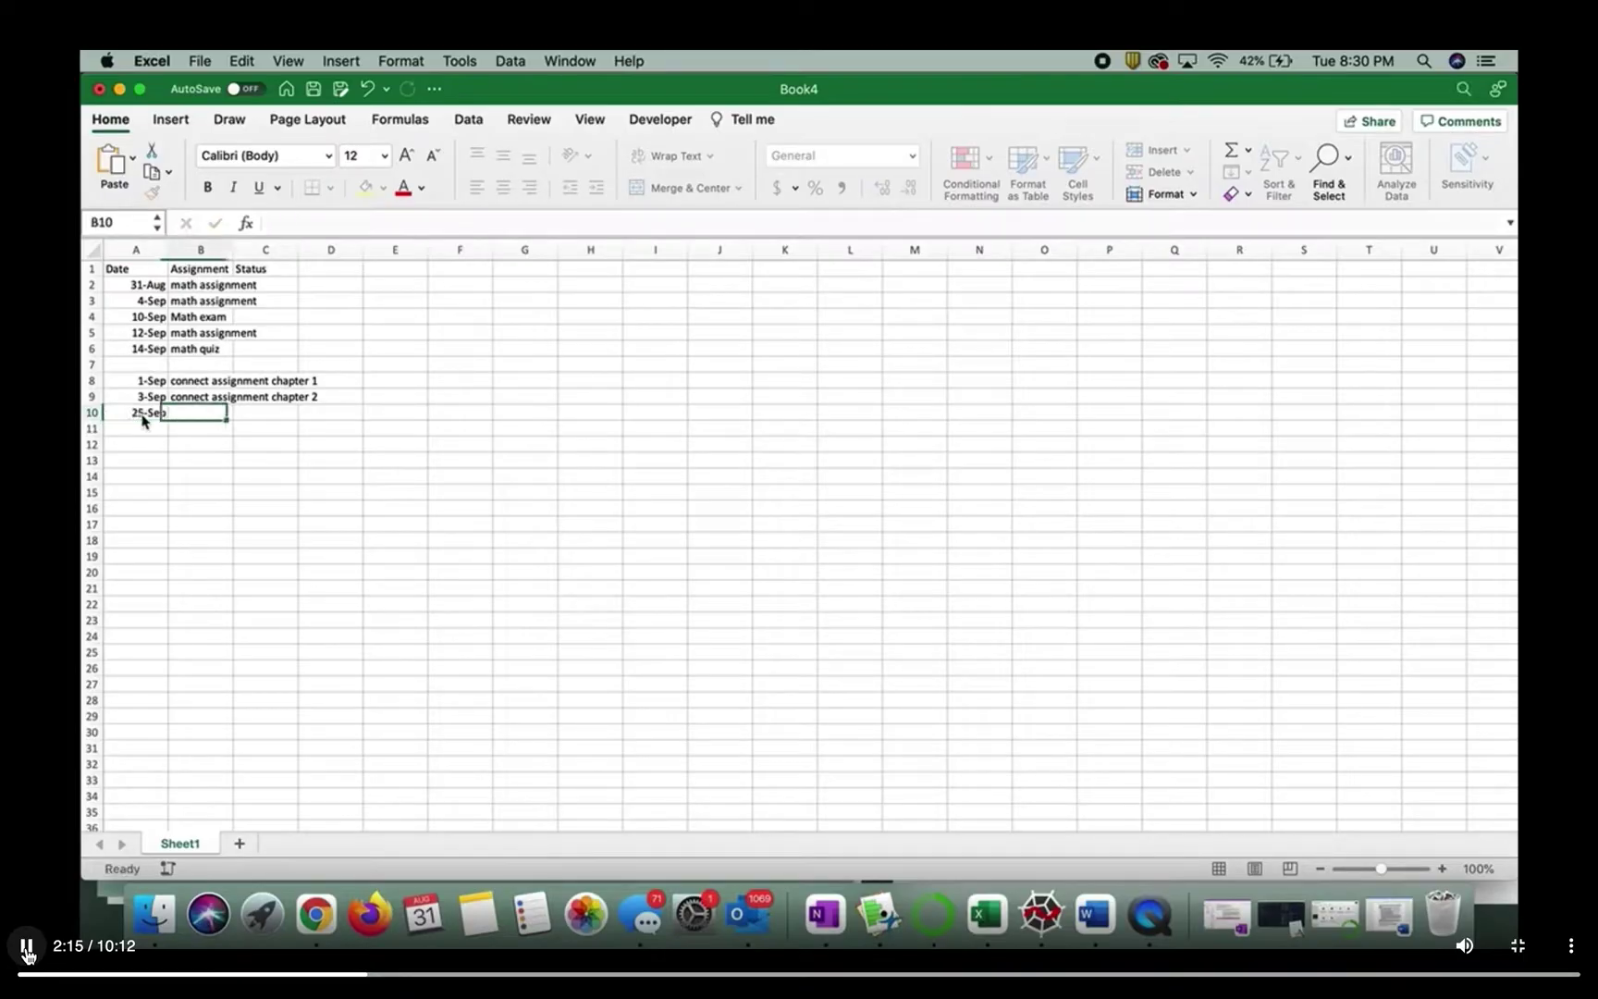
{"action": "type", "text": "Busine"}
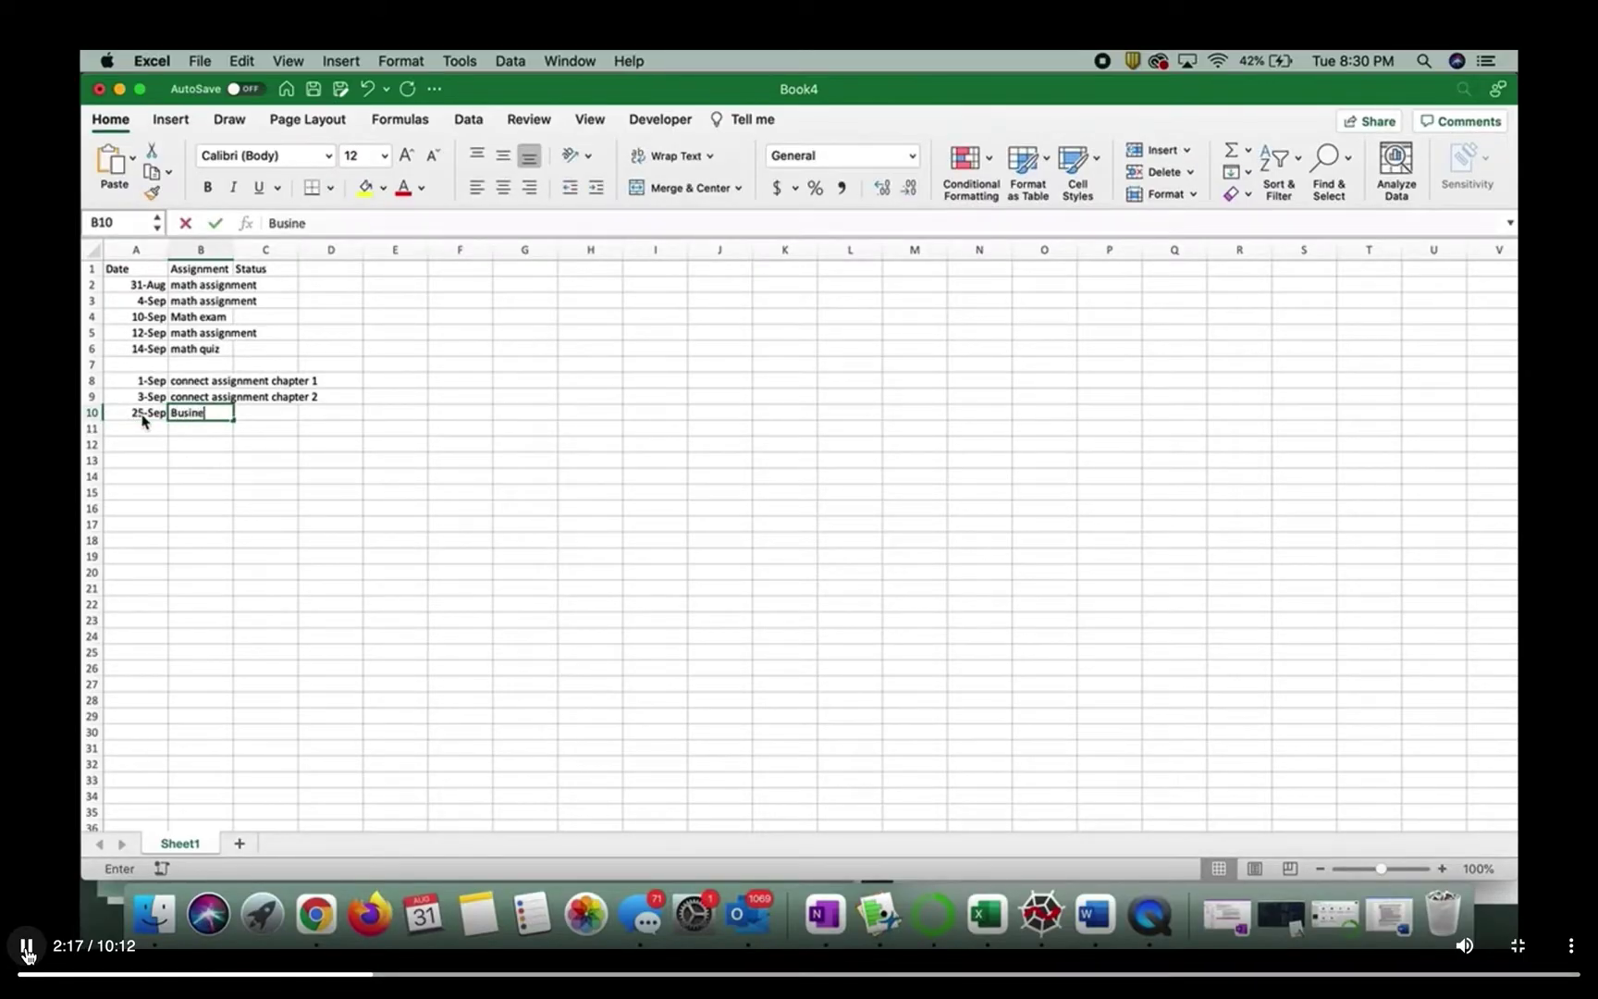
{"action": "type", "text": "ss Exam"}
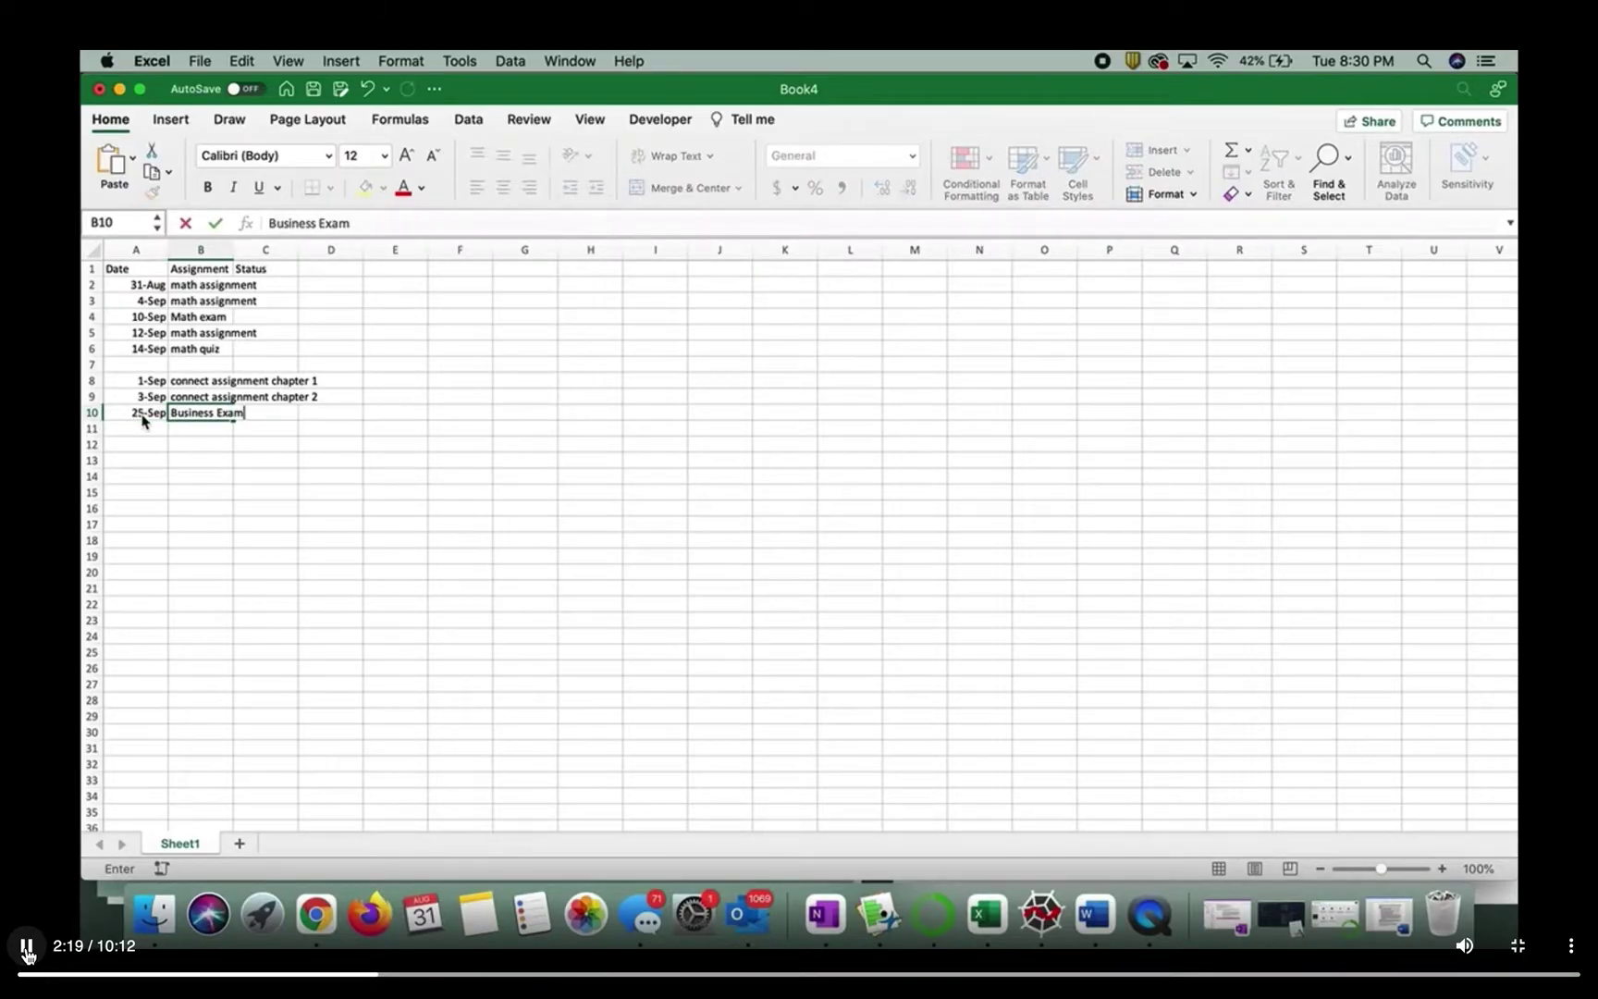
{"action": "key", "text": "Return"}
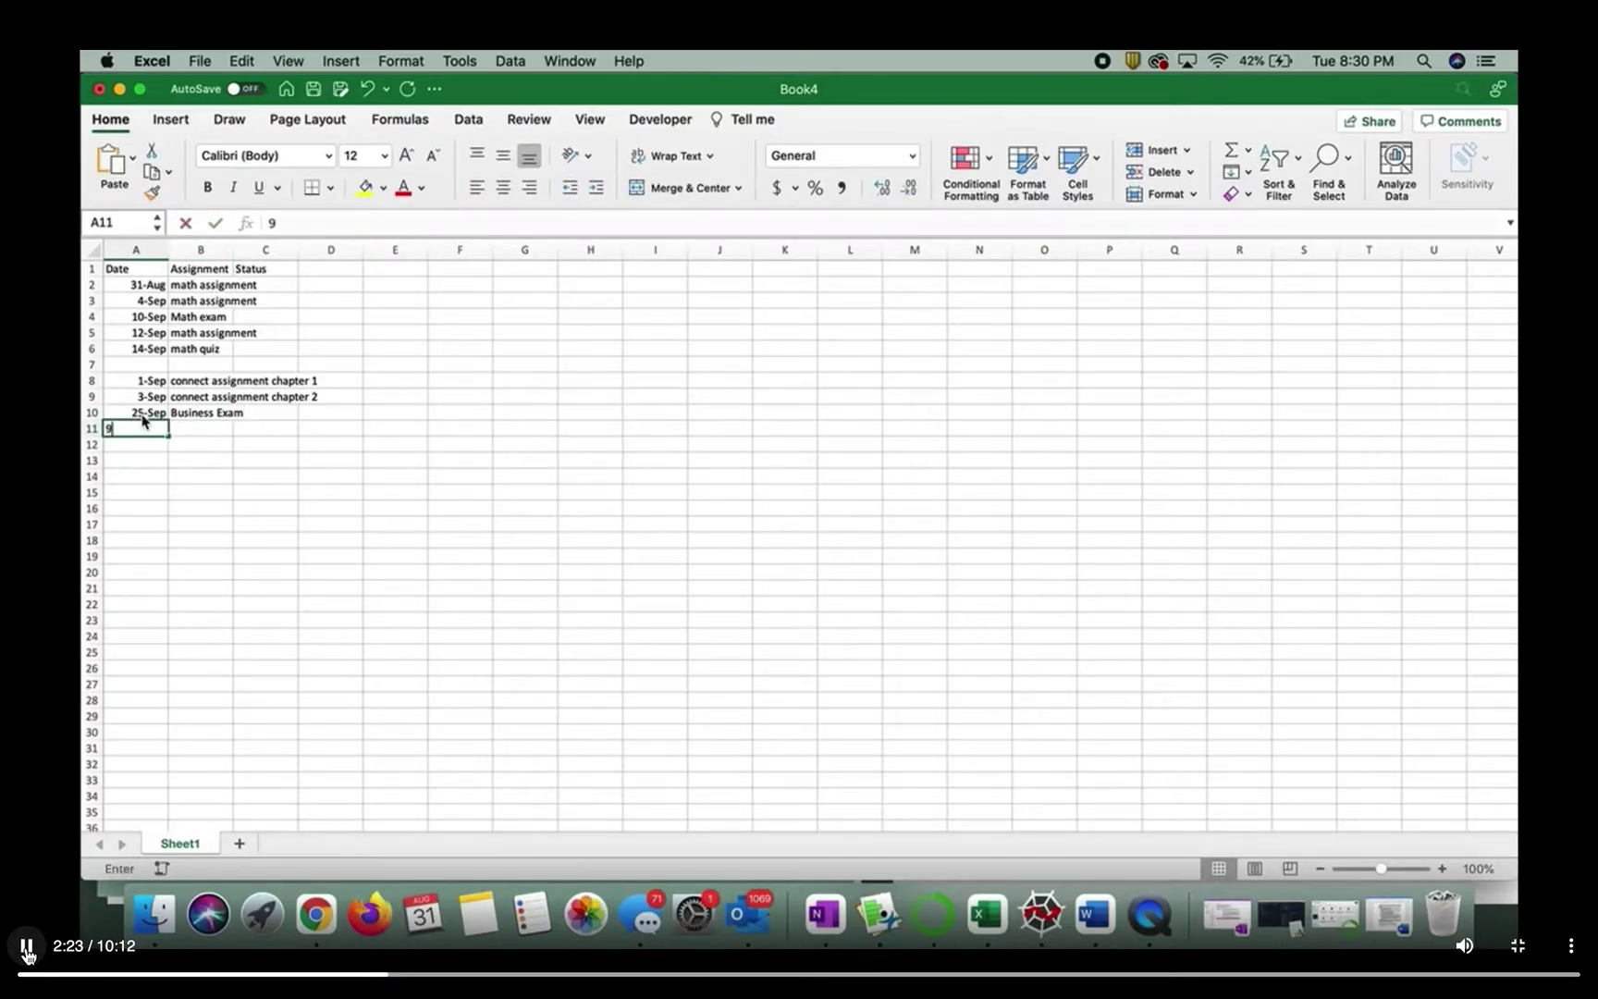
Step: Add 27-Sep connect assignment chapter 3, changing the AutoComplete chapter 1 entry to 3
{"action": "type", "text": "9/27"}
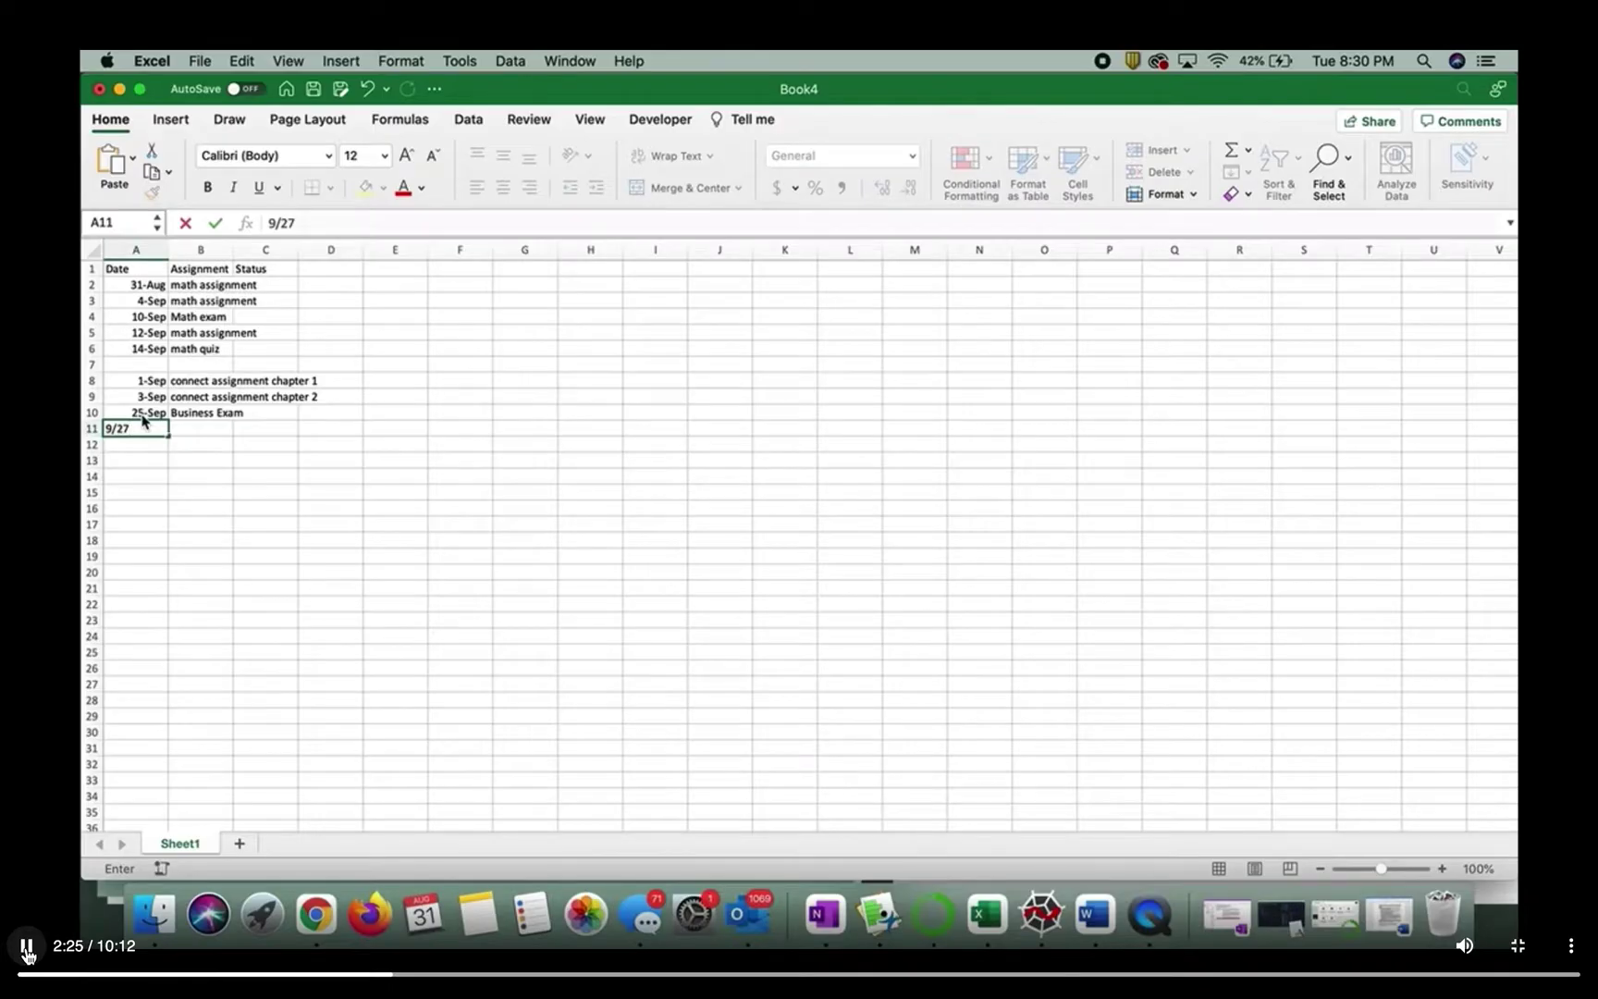
{"action": "key", "text": "Tab"}
{"action": "type", "text": "con"}
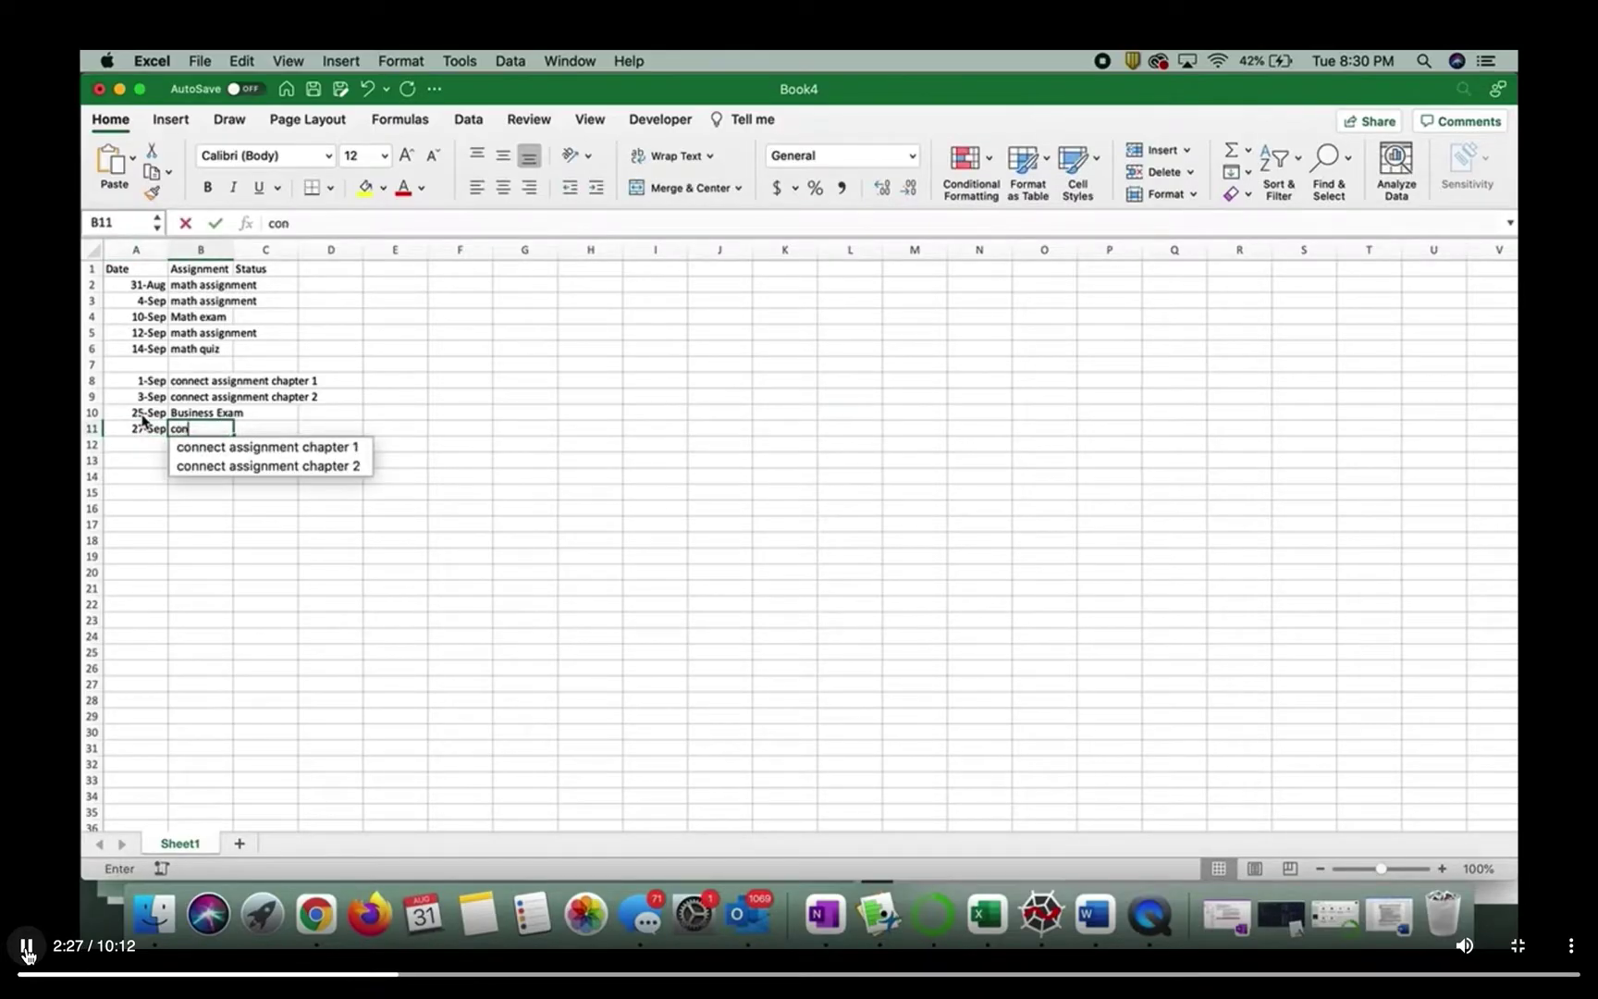
{"action": "type", "text": "nect"}
{"action": "key", "text": "Down"}
{"action": "key", "text": "Return"}
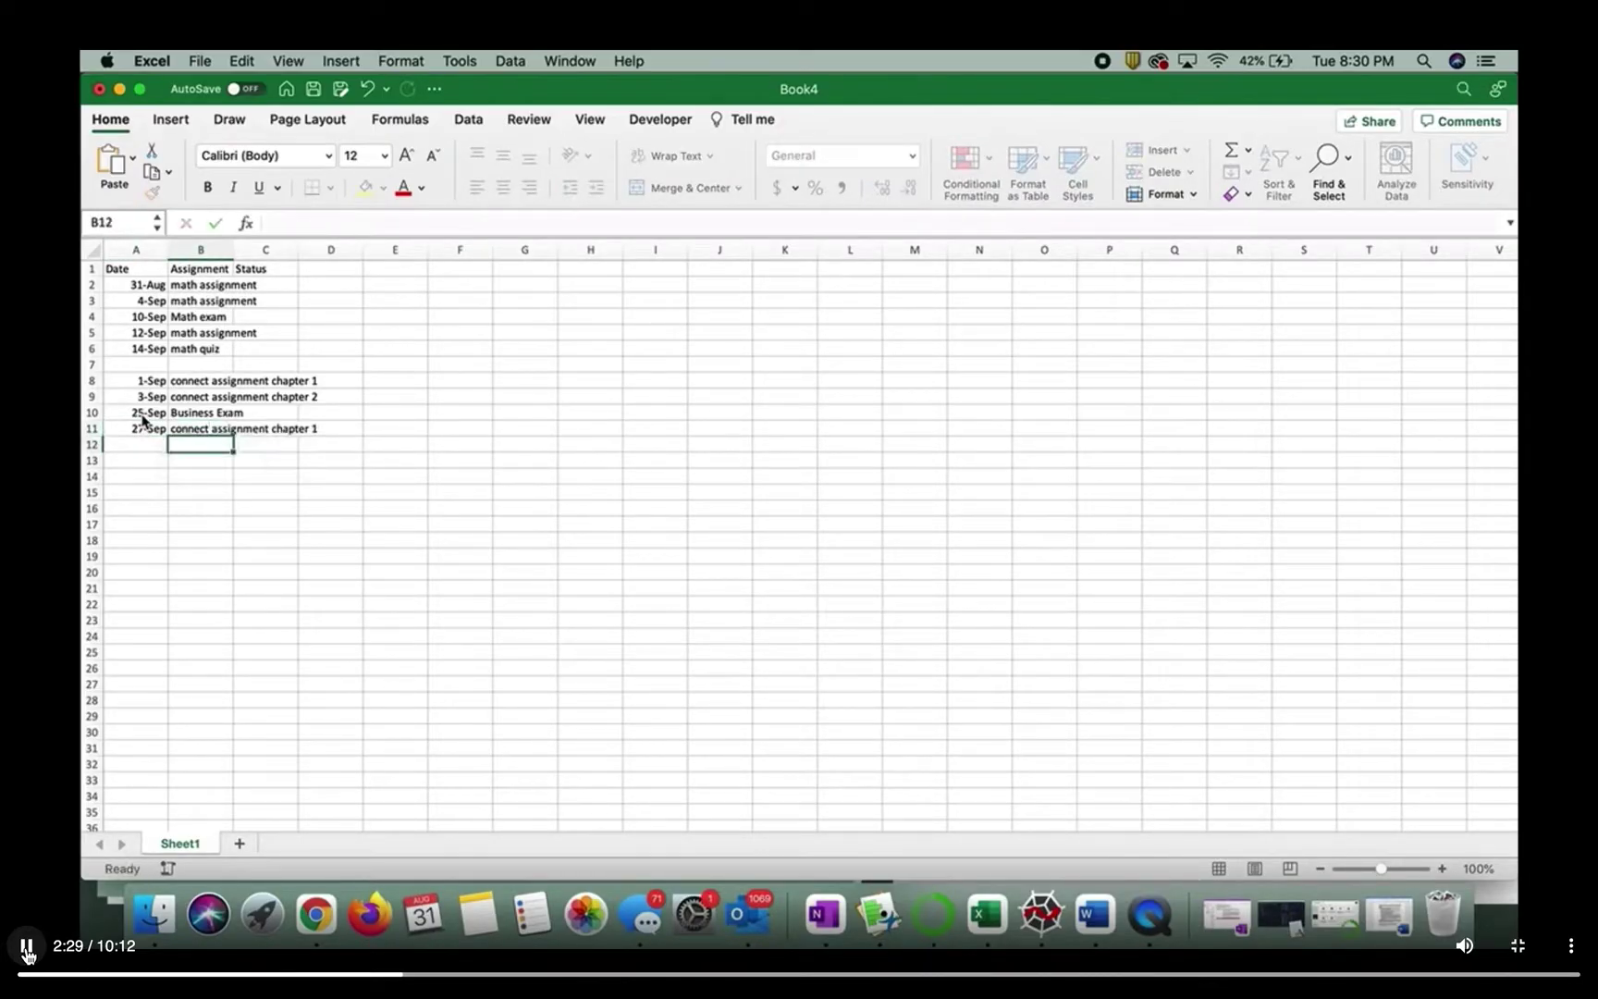
{"action": "left_click", "coordinate": [244, 431]}
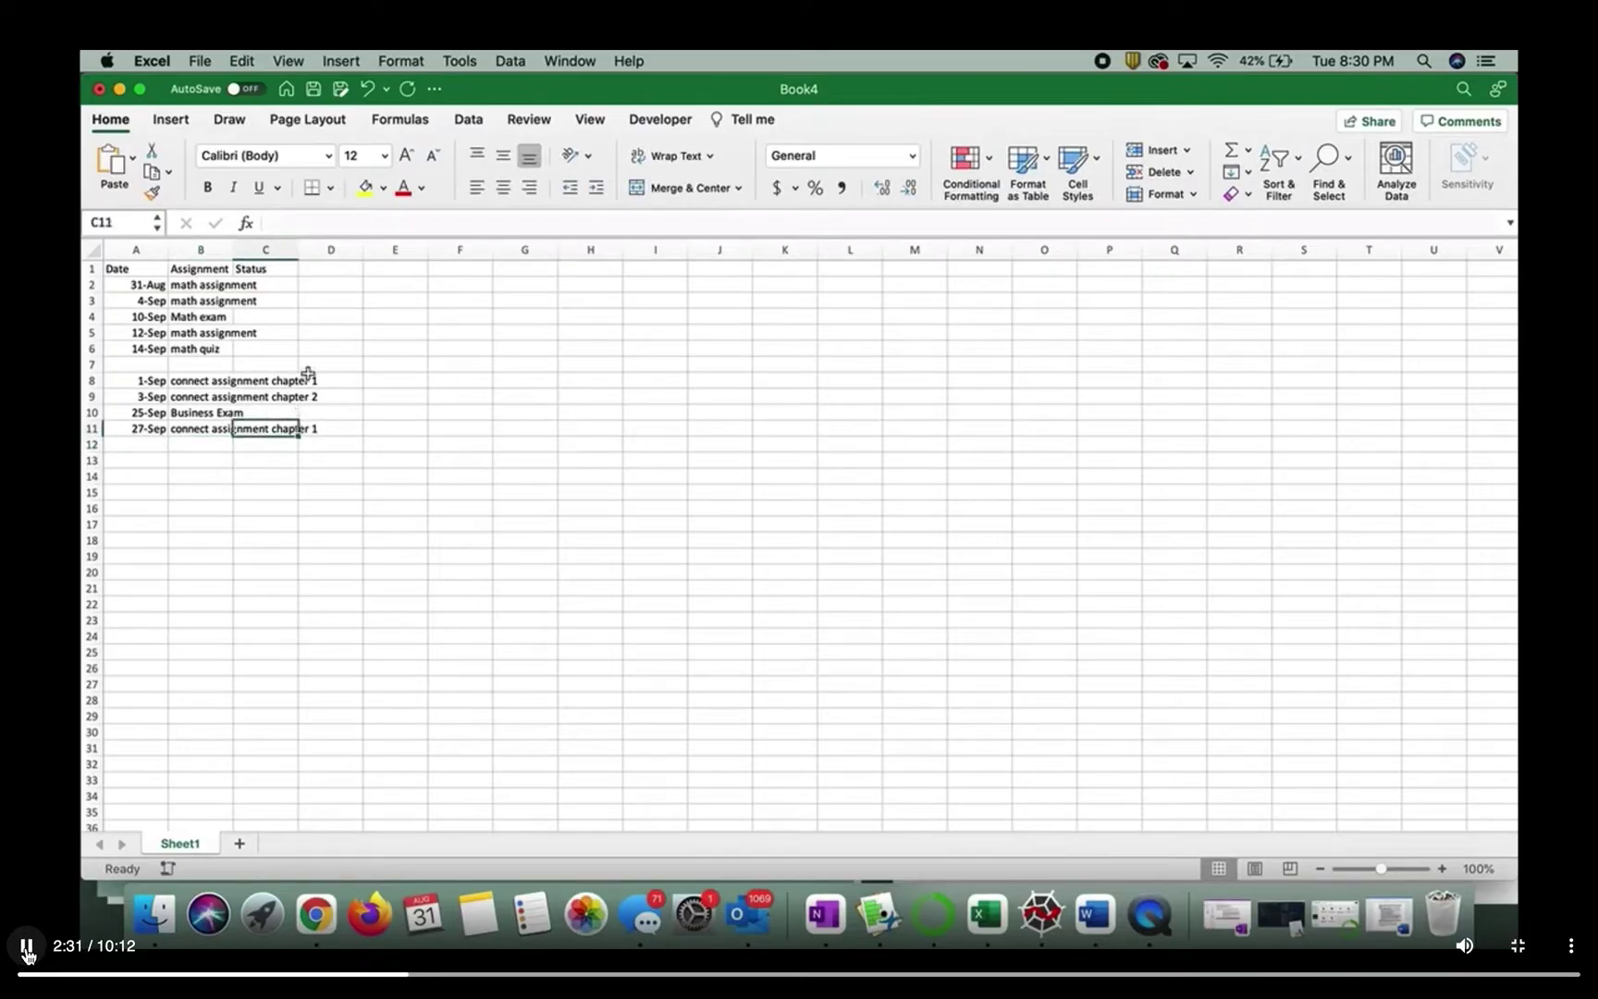
{"action": "left_click", "coordinate": [222, 432]}
{"action": "left_click", "coordinate": [464, 224]}
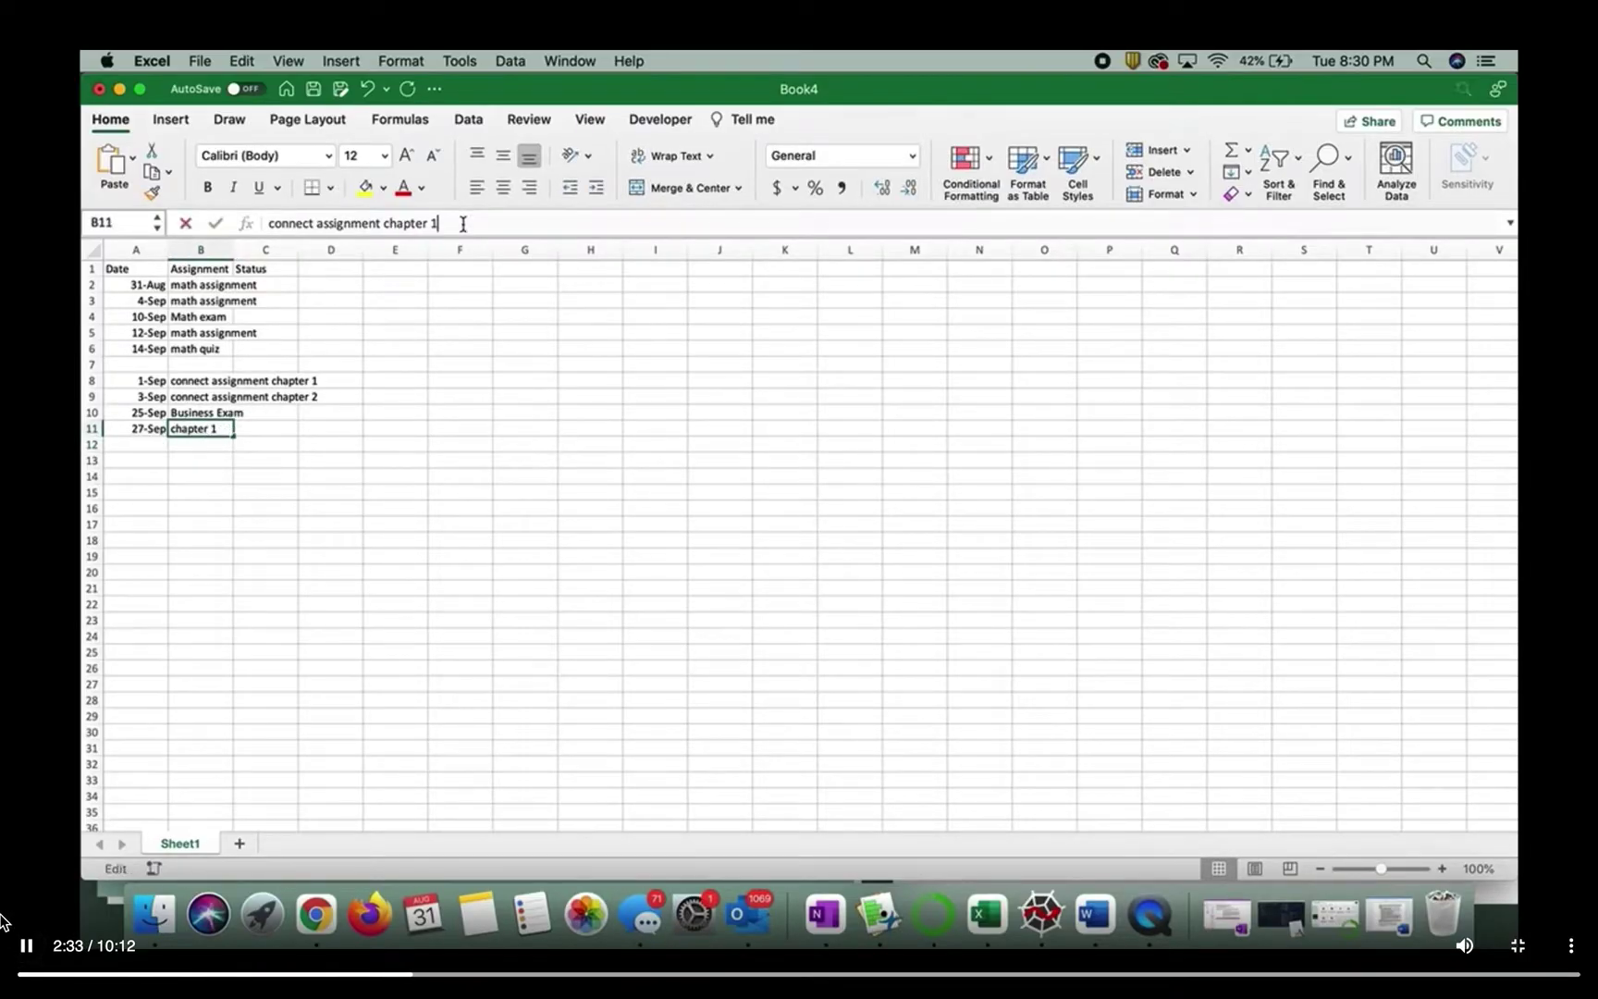
{"action": "key", "text": "BackSpace"}
{"action": "type", "text": "3"}
{"action": "key", "text": "Return"}
{"action": "left_click", "coordinate": [155, 464]}
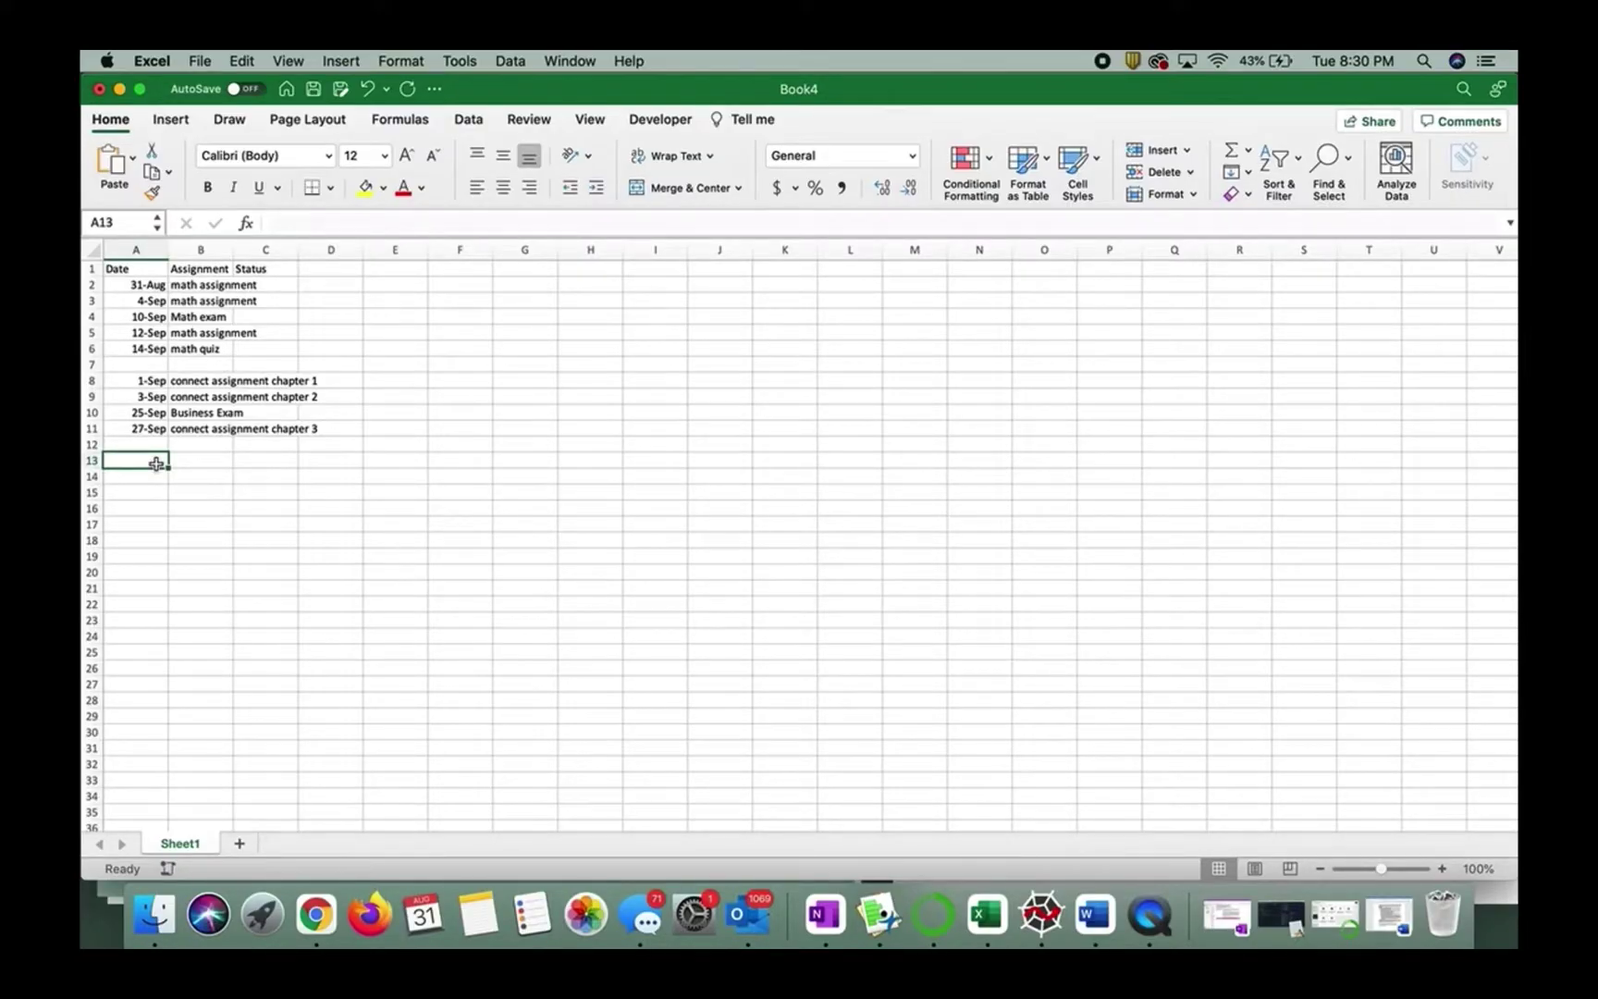
Step: Enter 30-Aug getting know you short essay and 2-Sep essay idea, removing the trailing 'due' from B13
{"action": "type", "text": "8/30"}
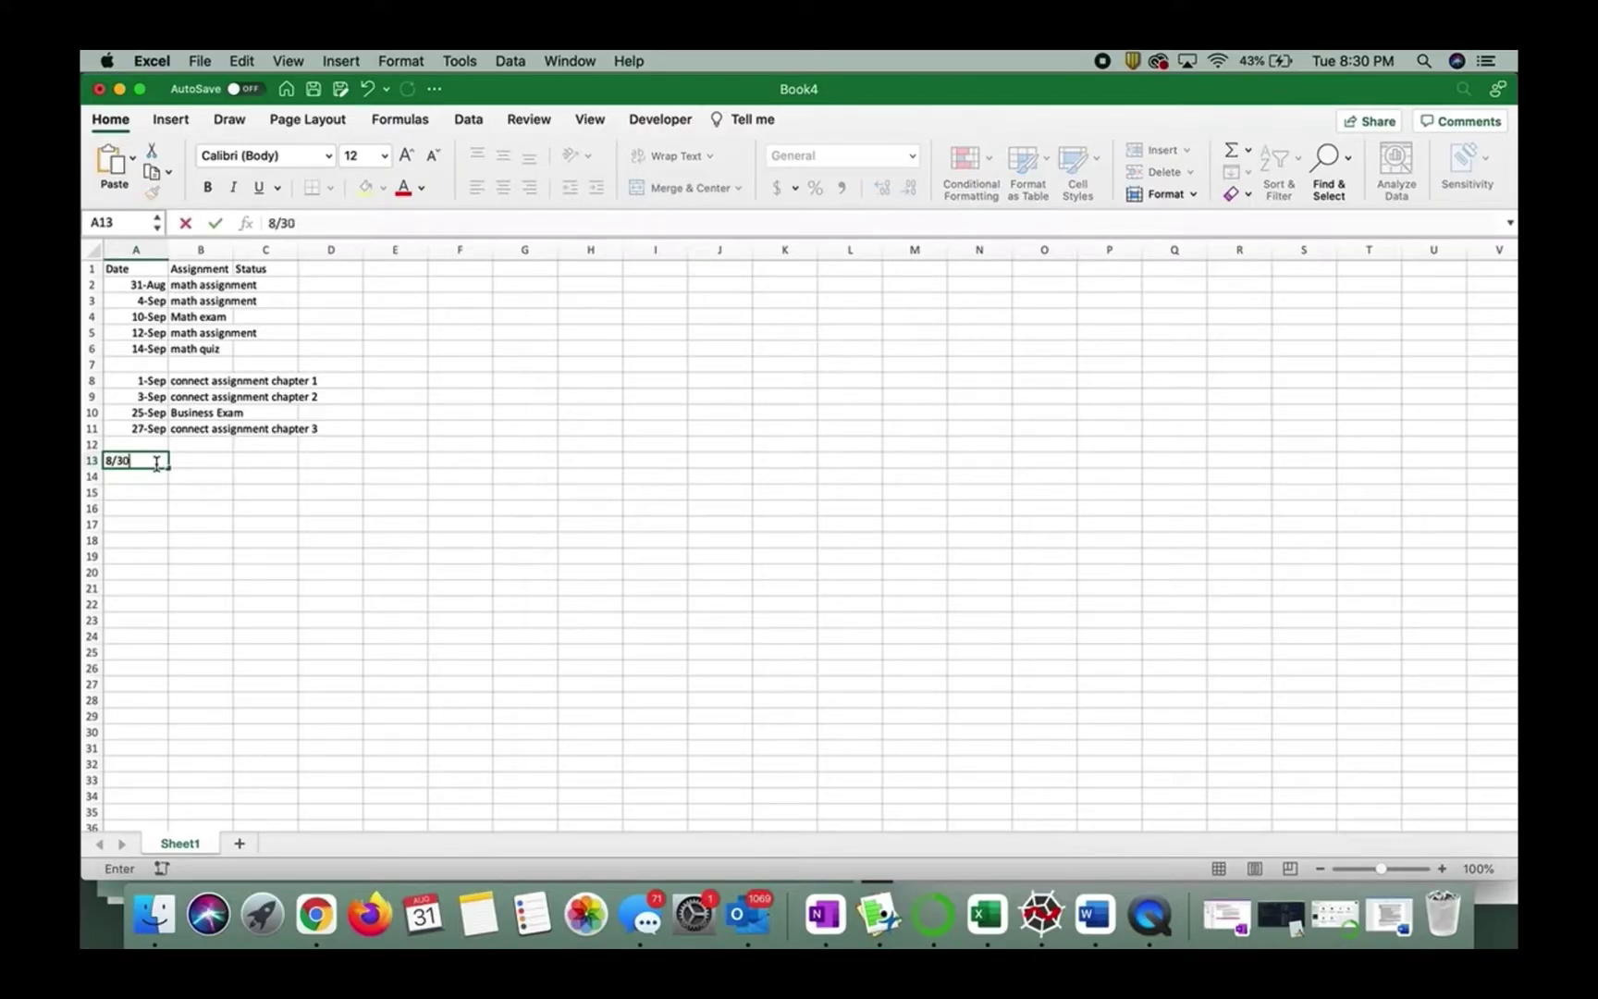
{"action": "key", "text": "Tab"}
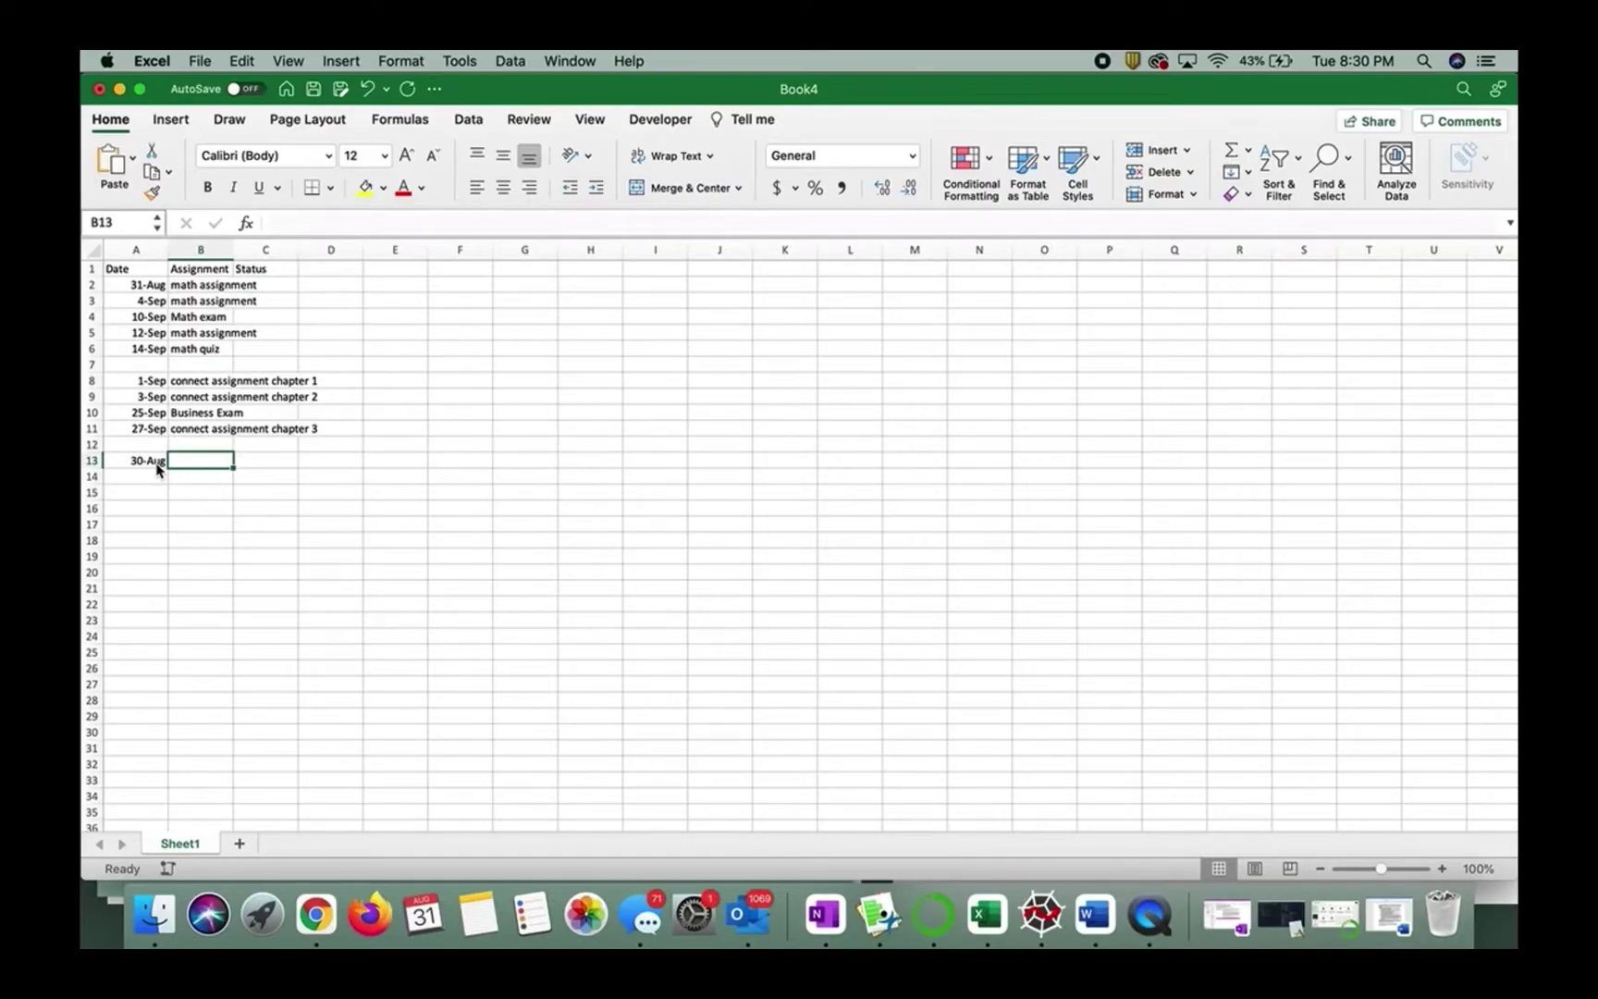
{"action": "type", "text": "getting "}
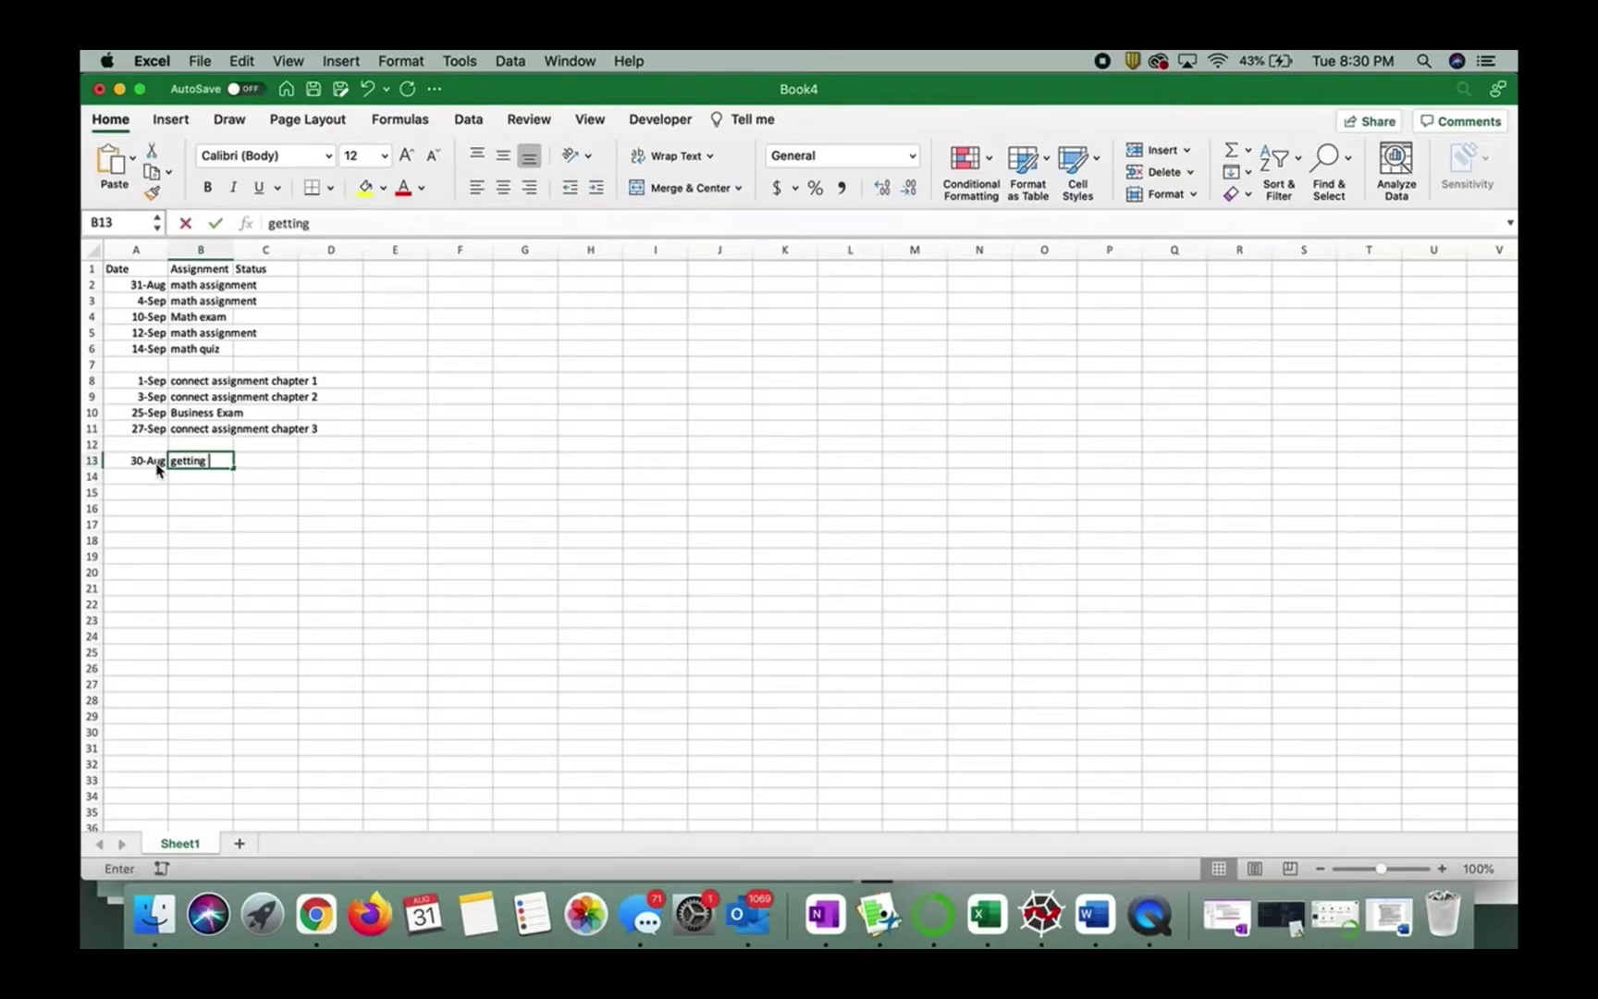
{"action": "type", "text": "know you short essay due"}
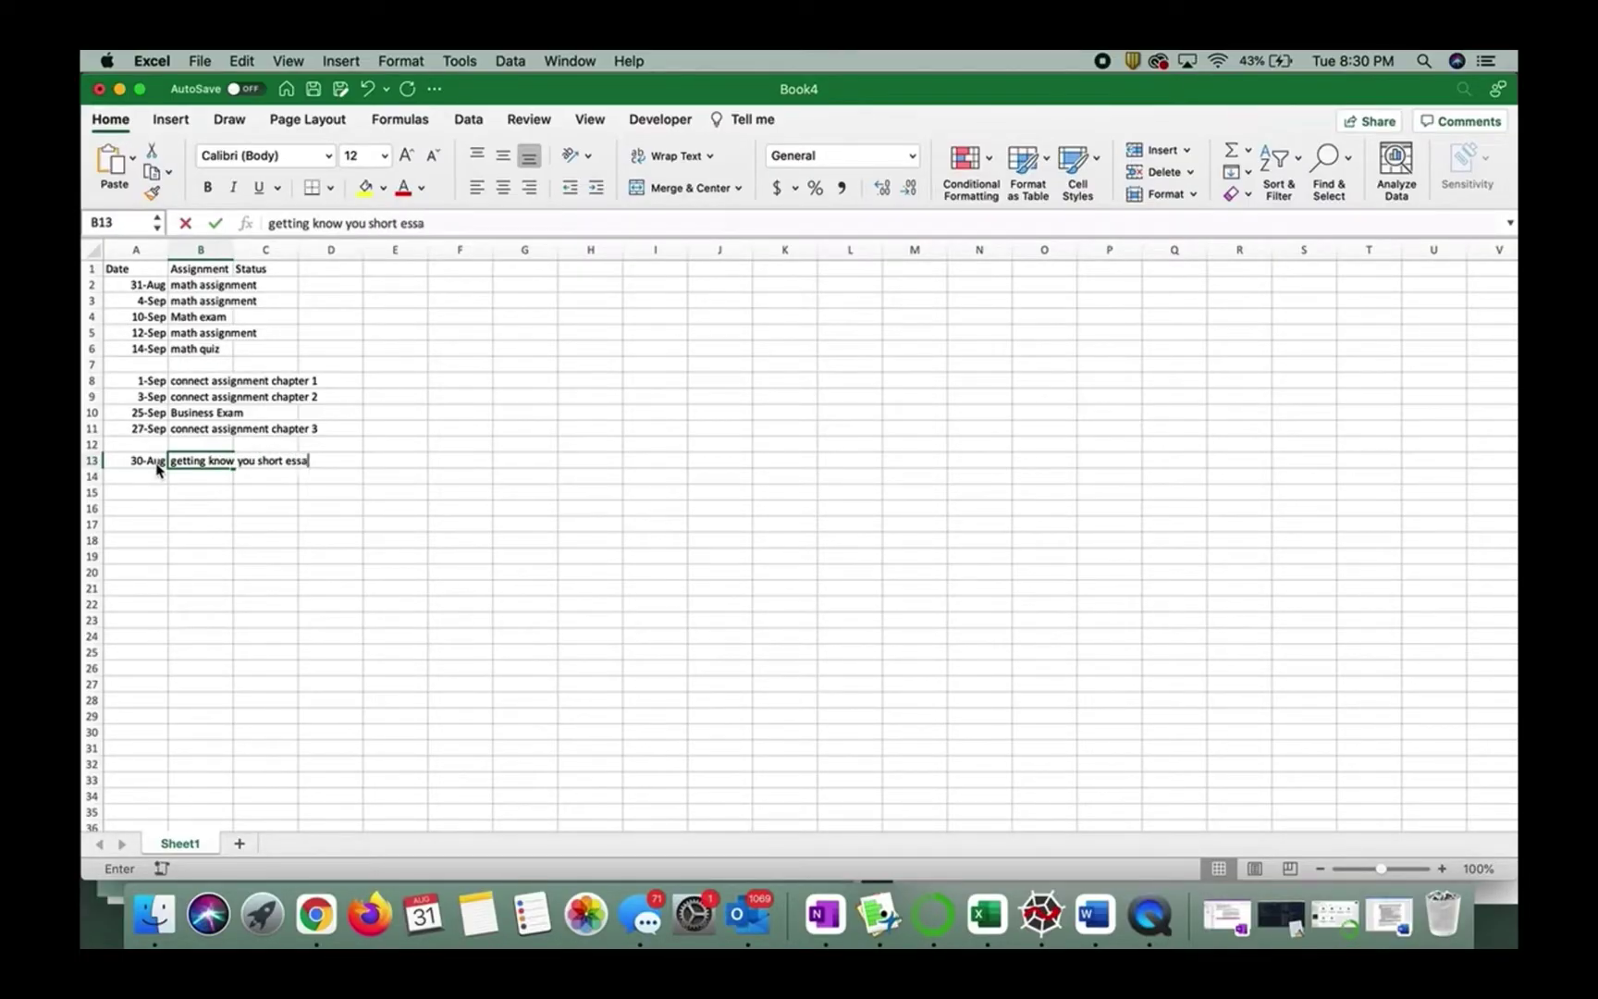
{"action": "key", "text": "Return"}
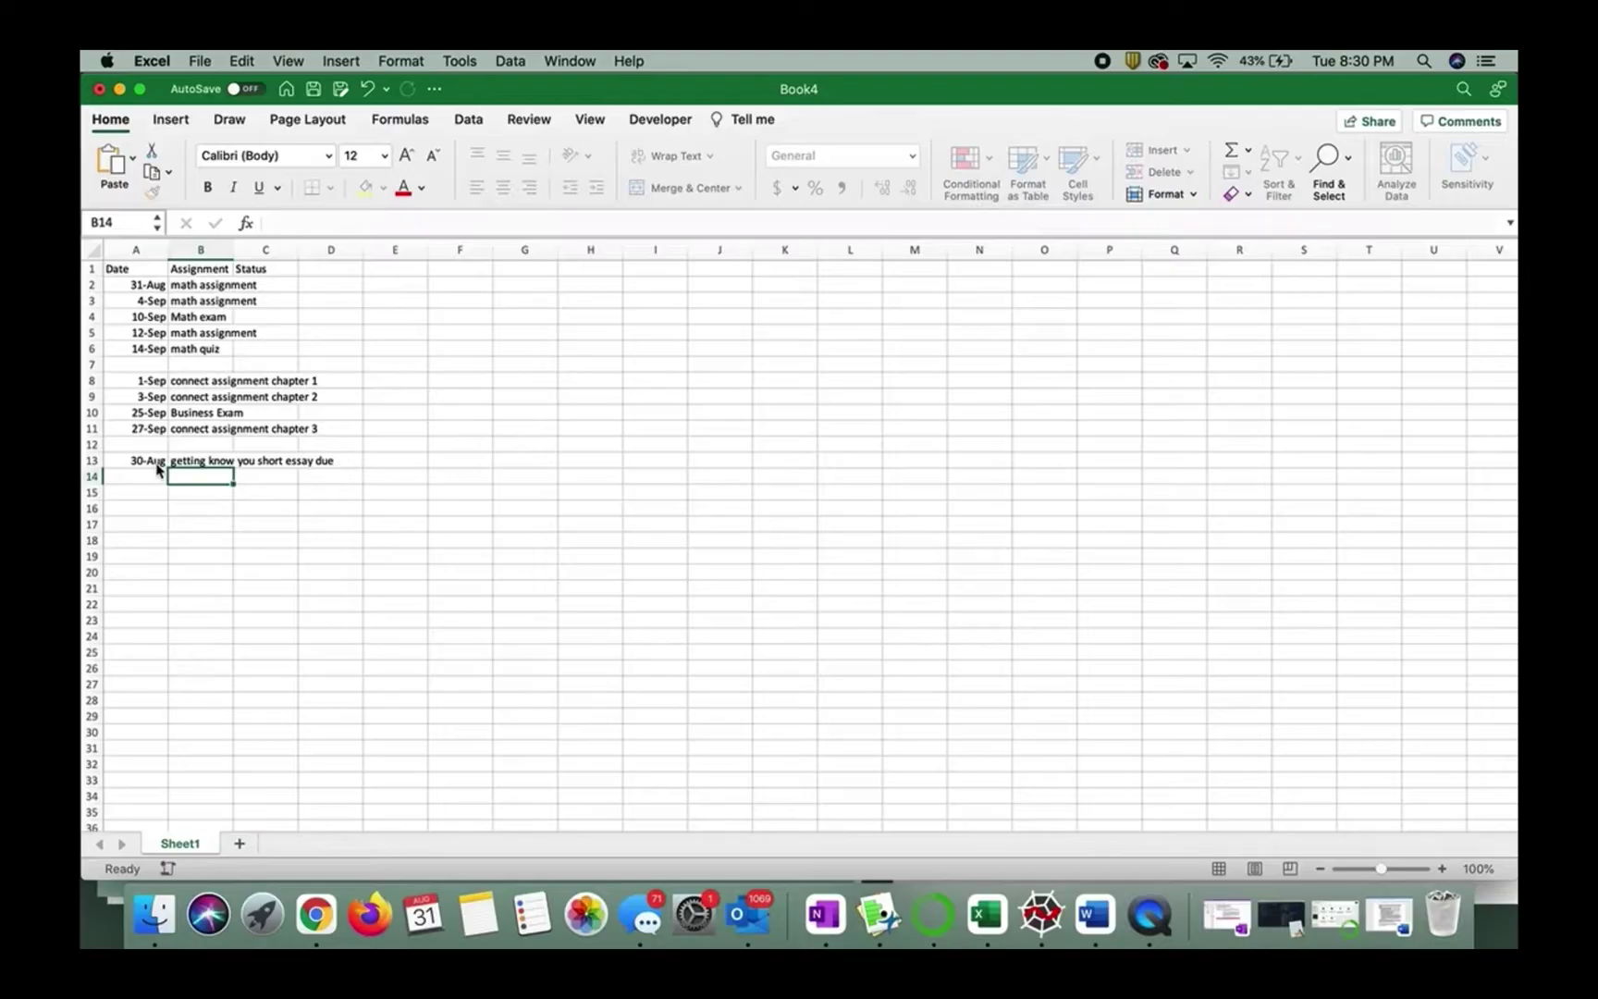
{"action": "key", "text": "Left"}
{"action": "type", "text": "9/"}
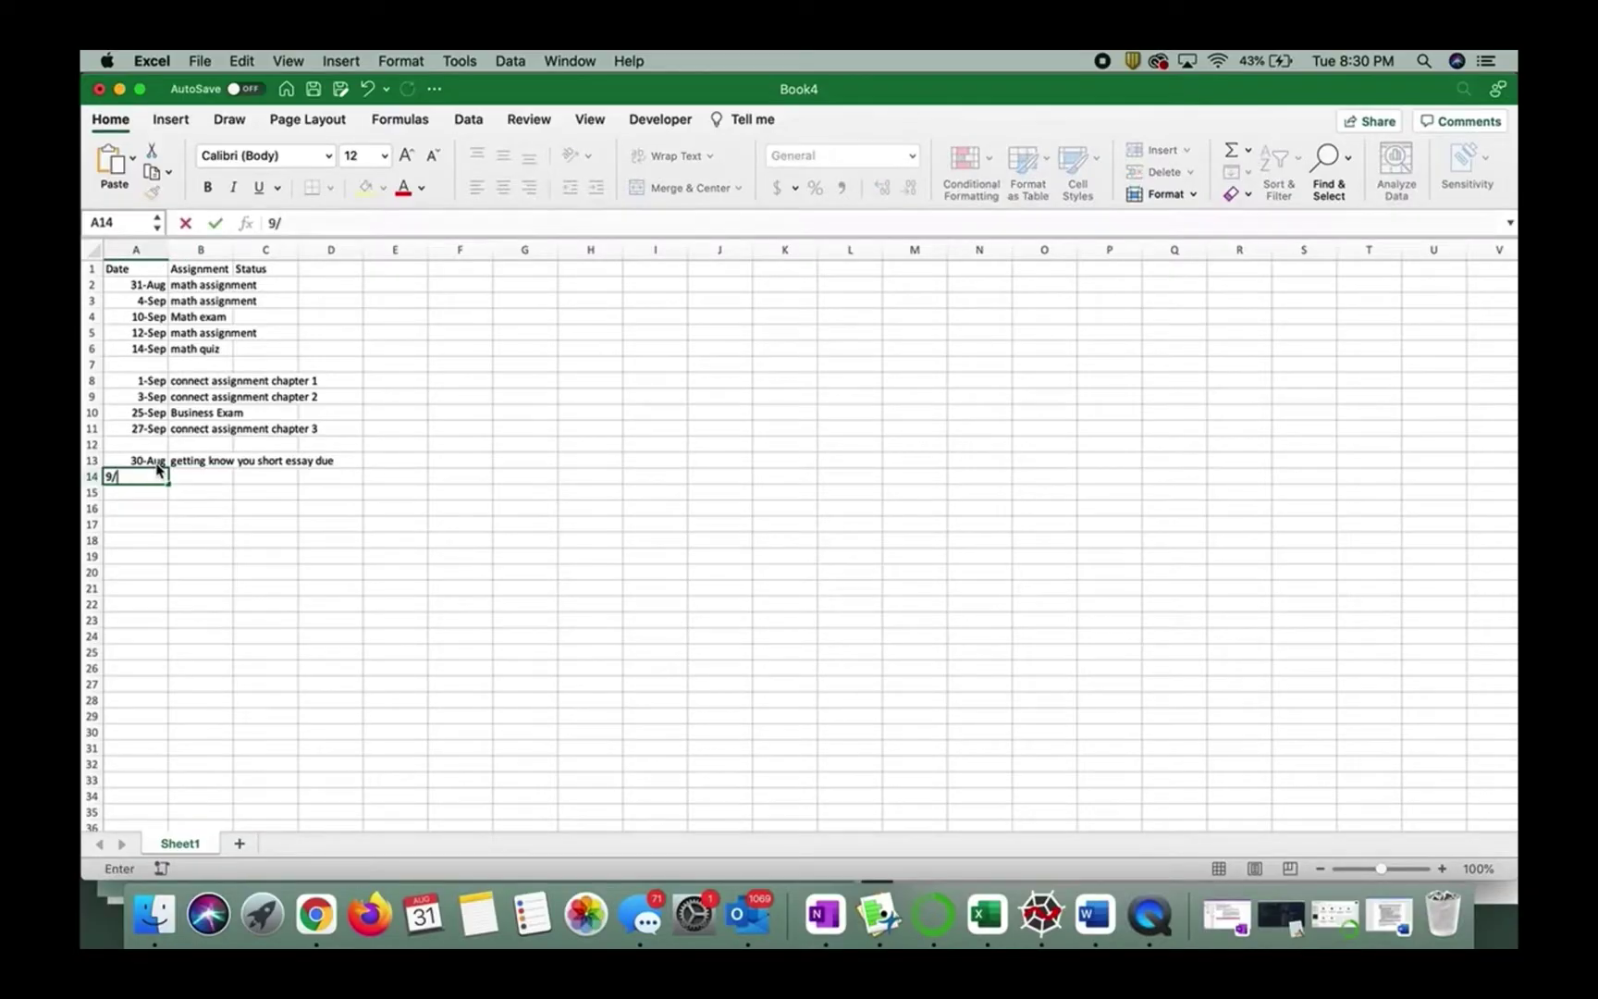
{"action": "type", "text": "2"}
{"action": "key", "text": "Tab"}
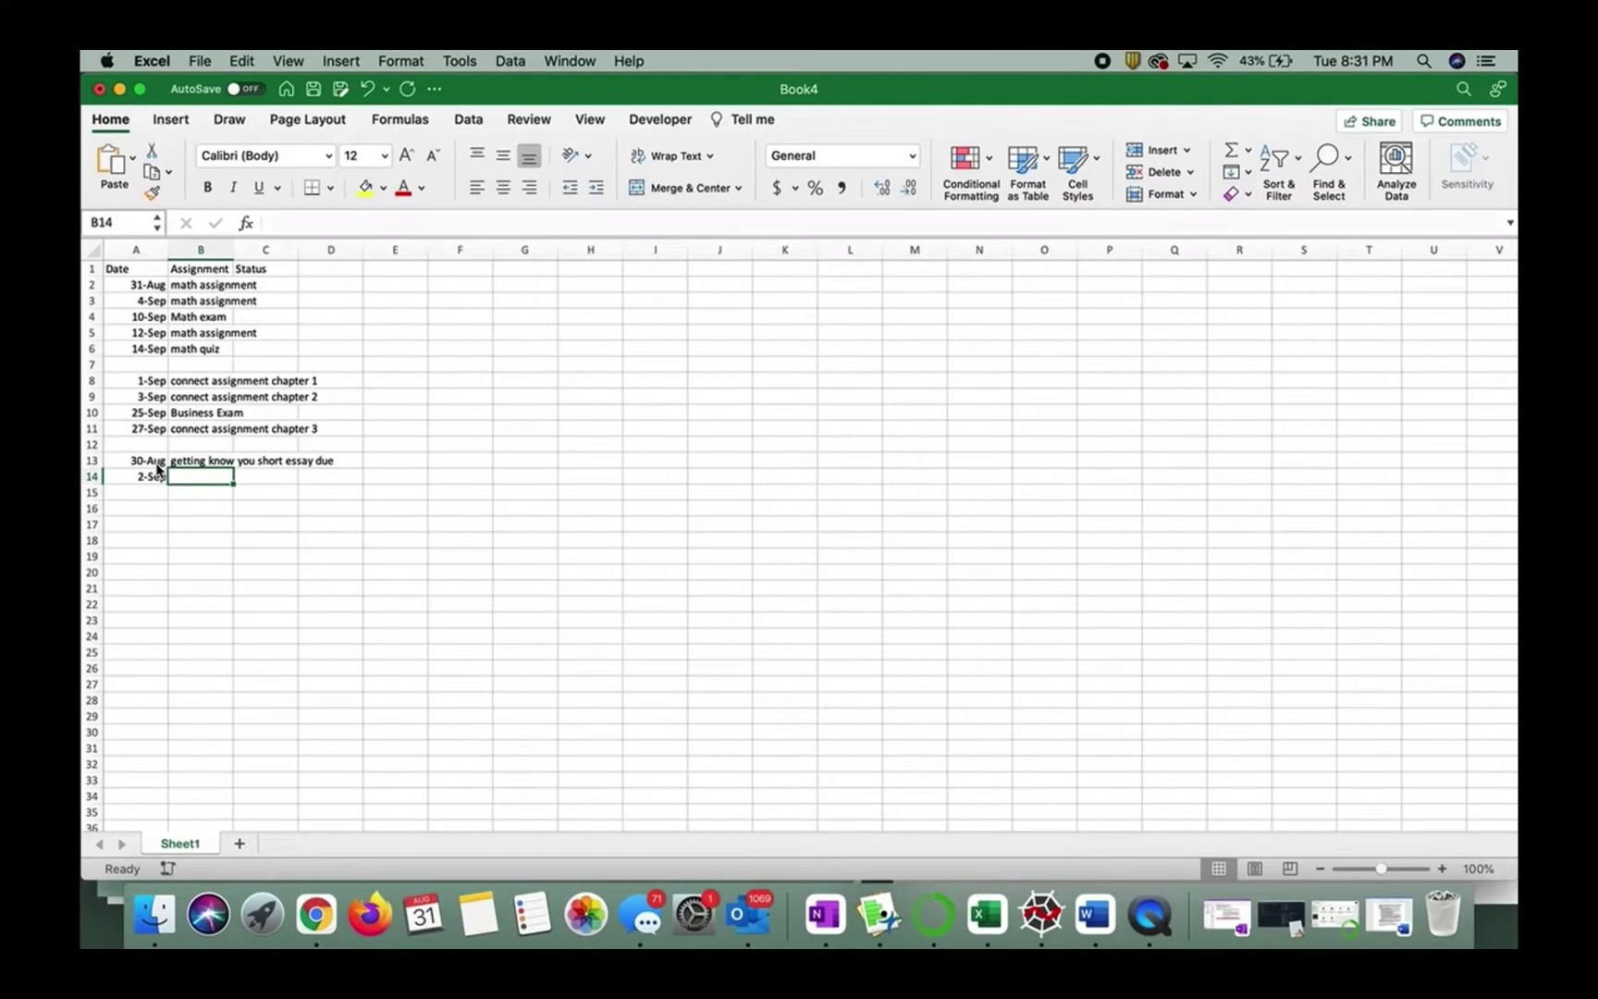
{"action": "type", "text": "thesis"}
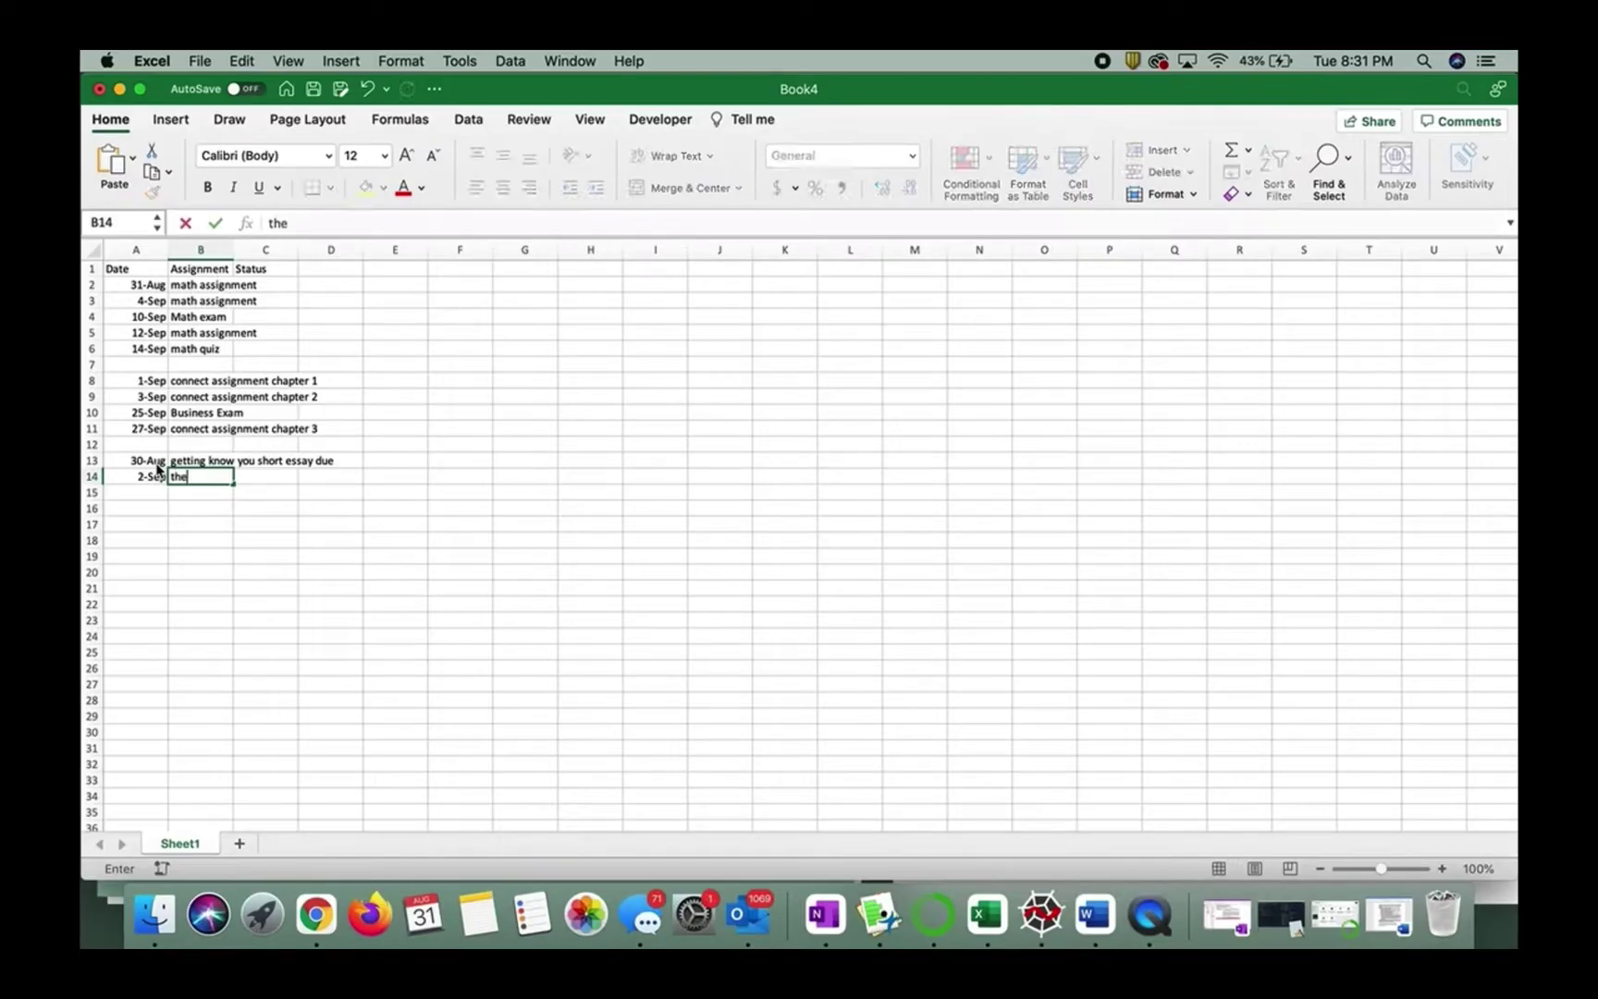
{"action": "key", "text": "BackSpace"}
{"action": "key", "text": "BackSpace"}
{"action": "key", "text": "BackSpace"}
{"action": "key", "text": "BackSpace"}
{"action": "key", "text": "BackSpace"}
{"action": "key", "text": "BackSpace"}
{"action": "type", "text": "essay idea sd"}
{"action": "key", "text": "BackSpace"}
{"action": "key", "text": "BackSpace"}
{"action": "left_click", "coordinate": [194, 460]}
{"action": "left_click", "coordinate": [463, 222]}
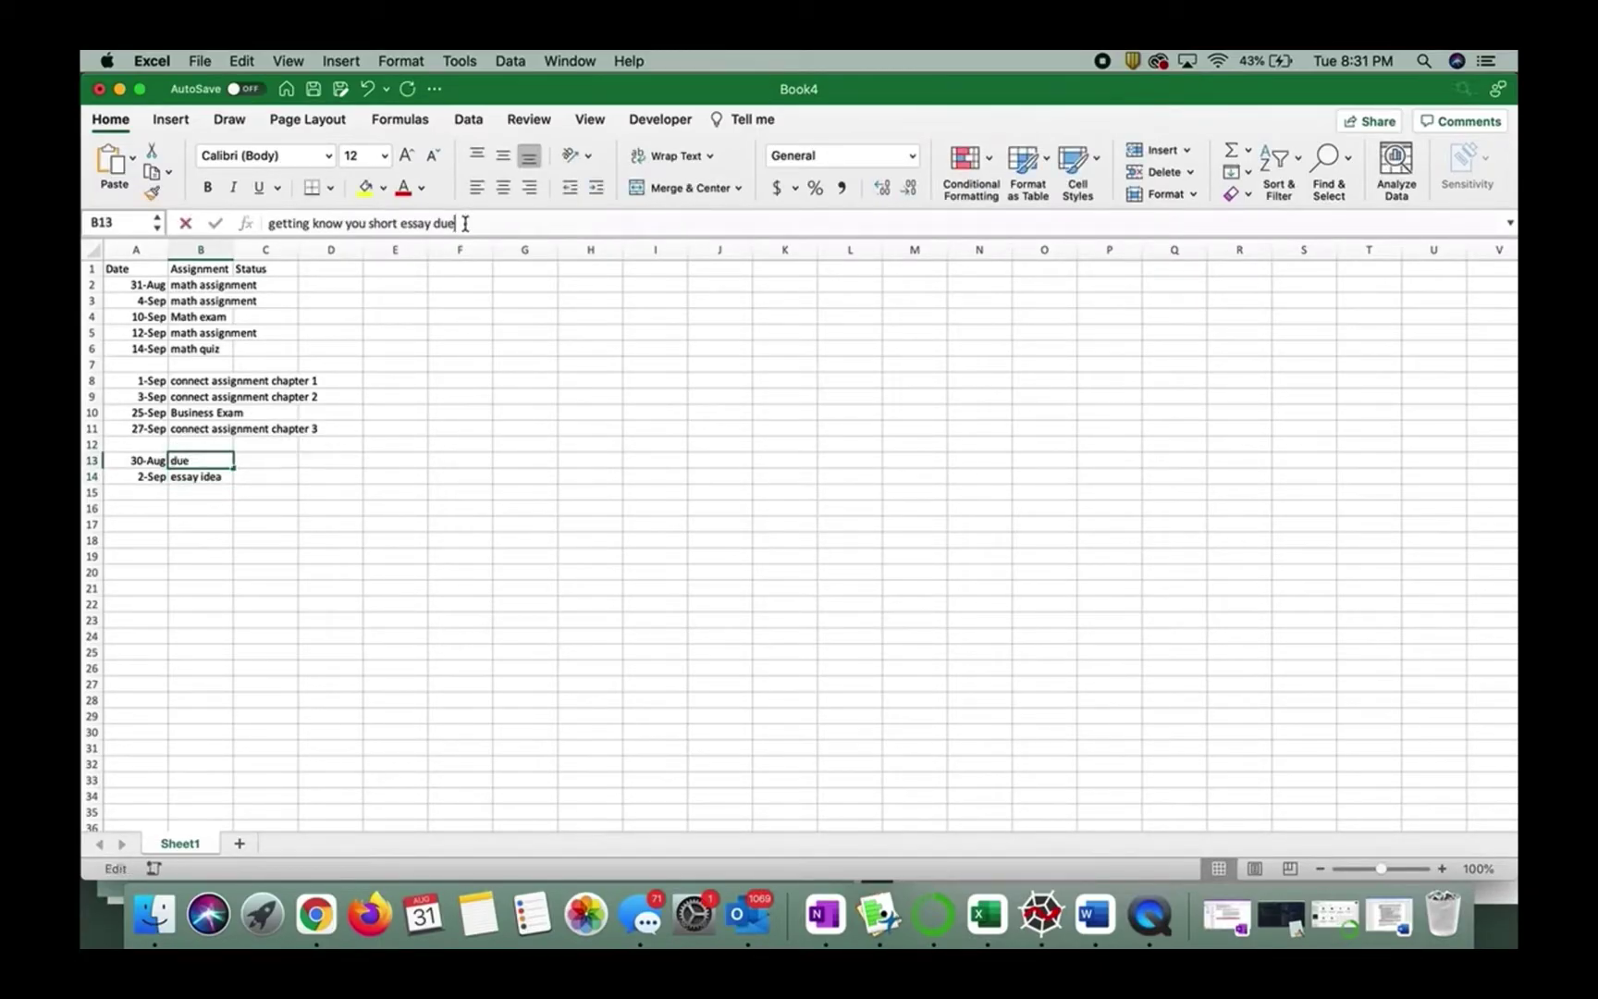
{"action": "key", "text": "BackSpace"}
{"action": "key", "text": "BackSpace"}
{"action": "key", "text": "BackSpace"}
{"action": "key", "text": "BackSpace"}
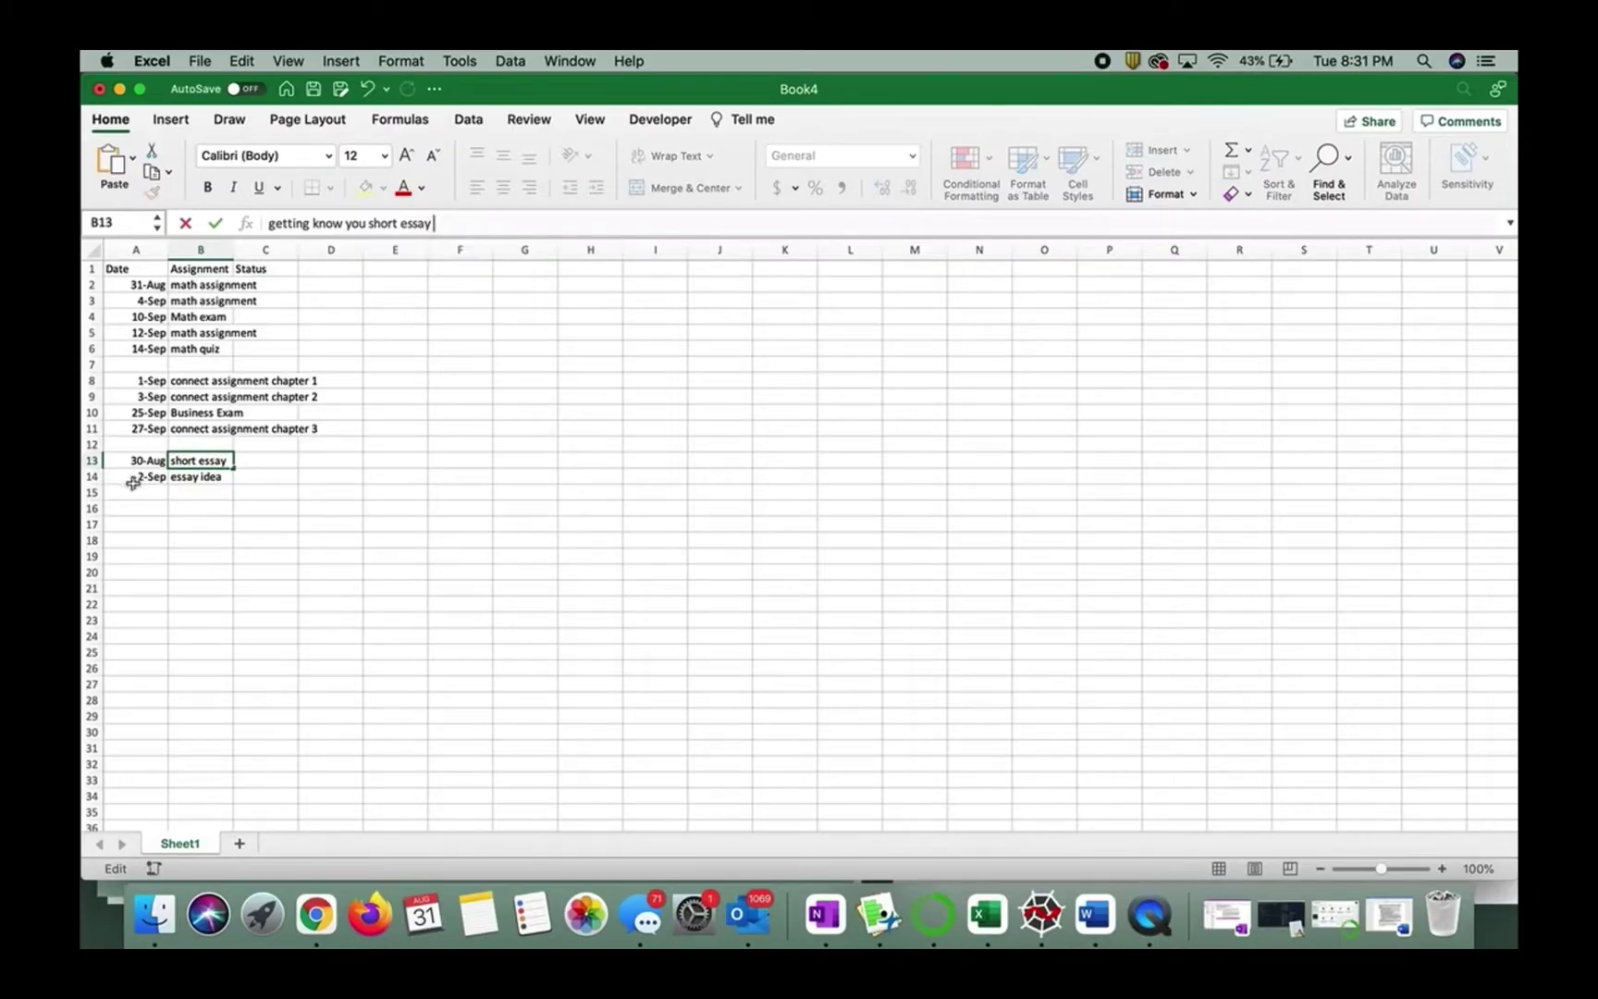
{"action": "left_click", "coordinate": [134, 490]}
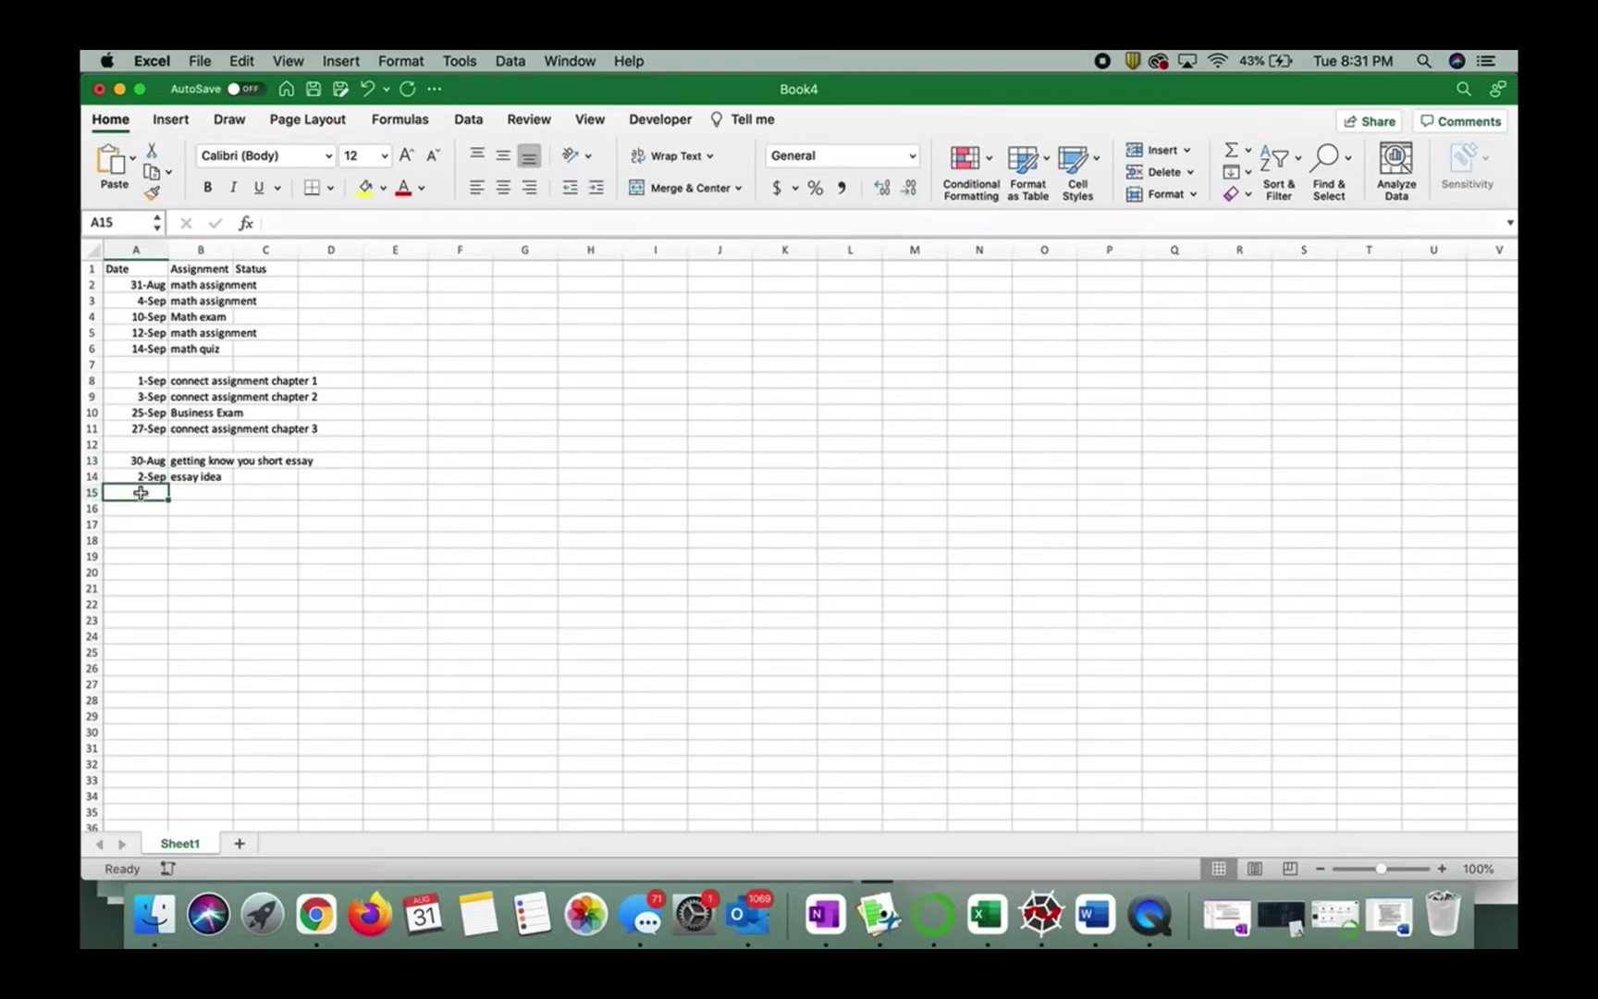
Step: Add discussion post entries for 4-Sep and 6-Sep
{"action": "type", "text": "9"}
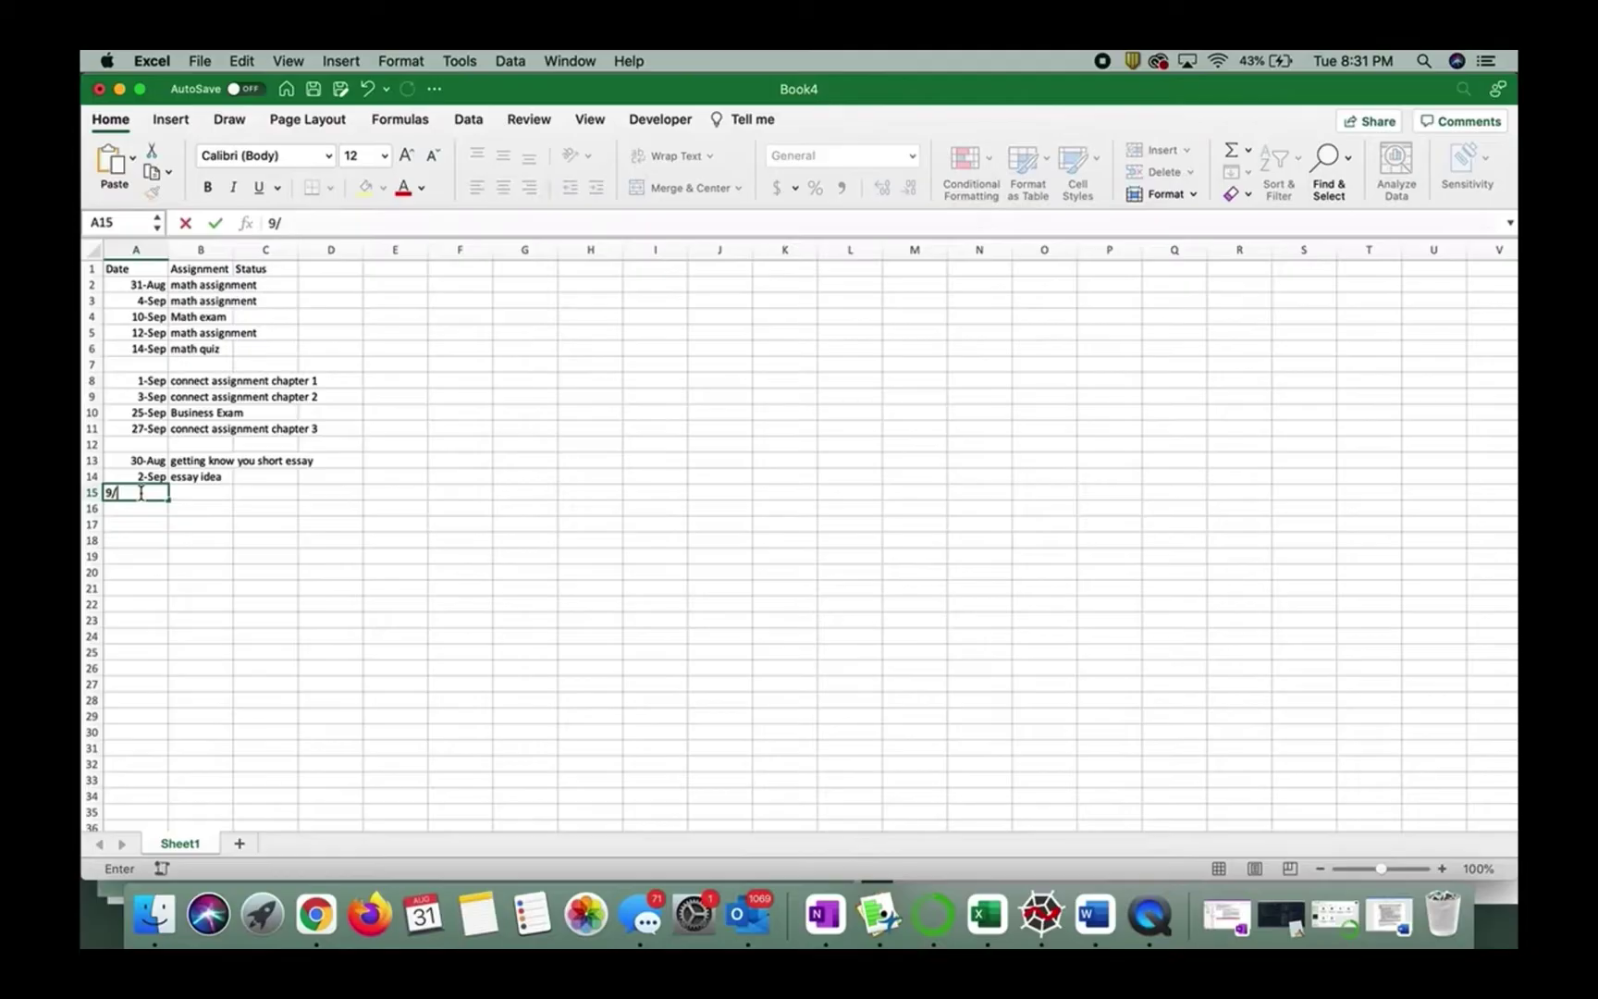
{"action": "type", "text": "/4"}
{"action": "key", "text": "Tab"}
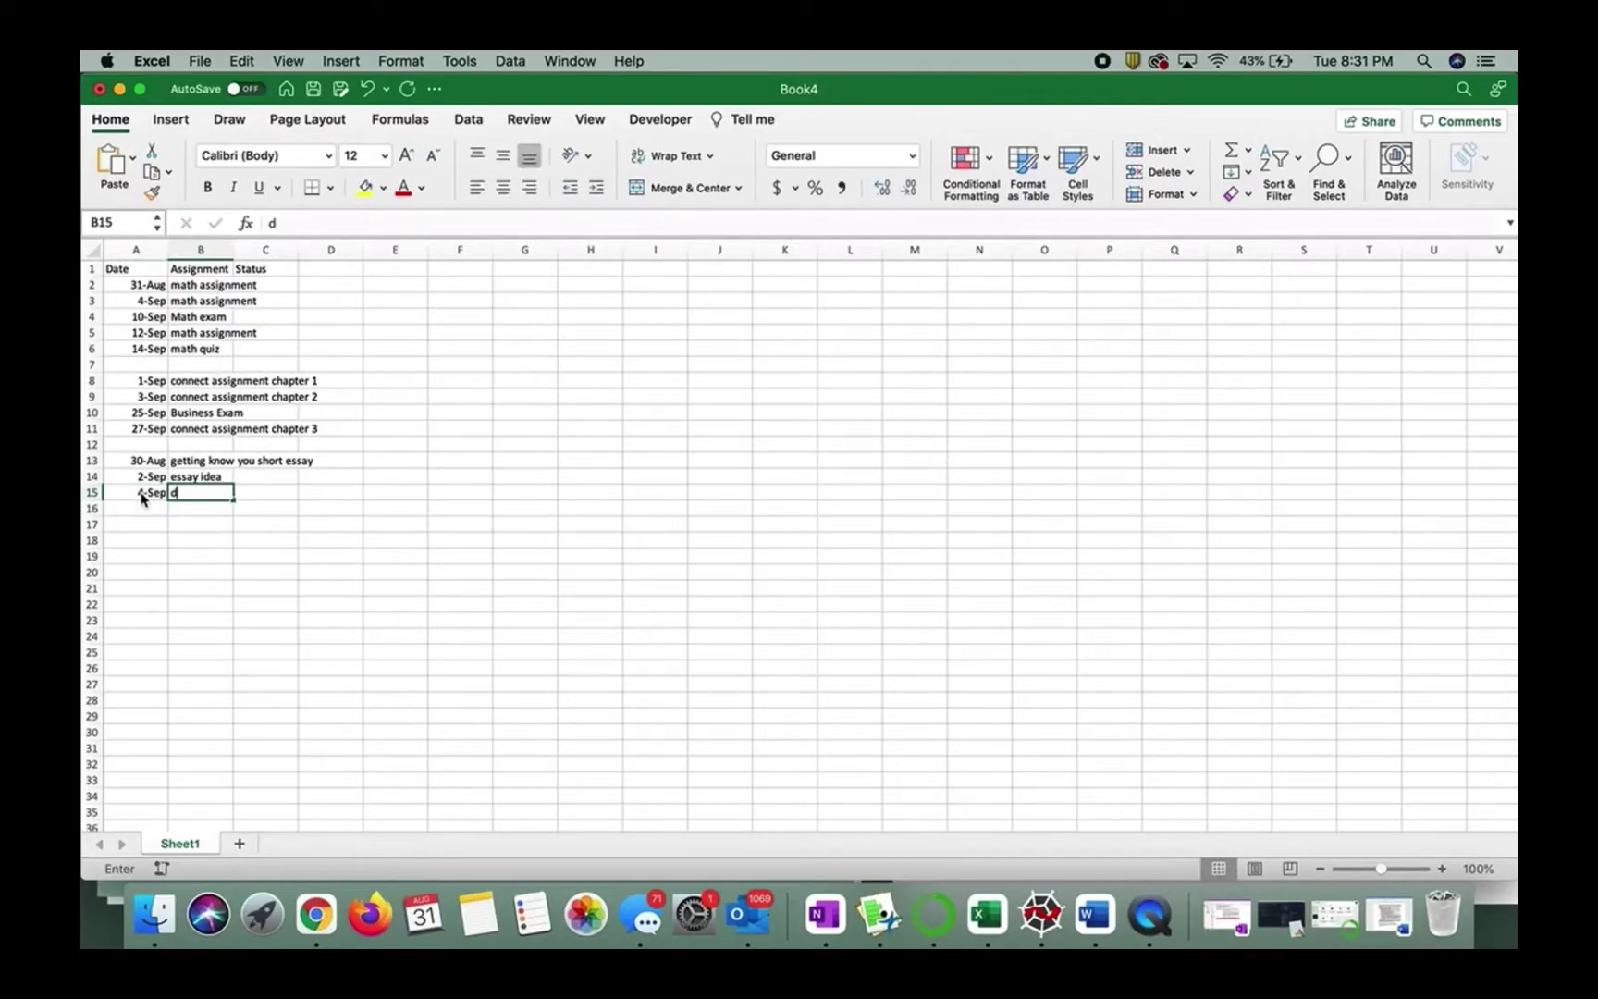
{"action": "type", "text": "discussion post"}
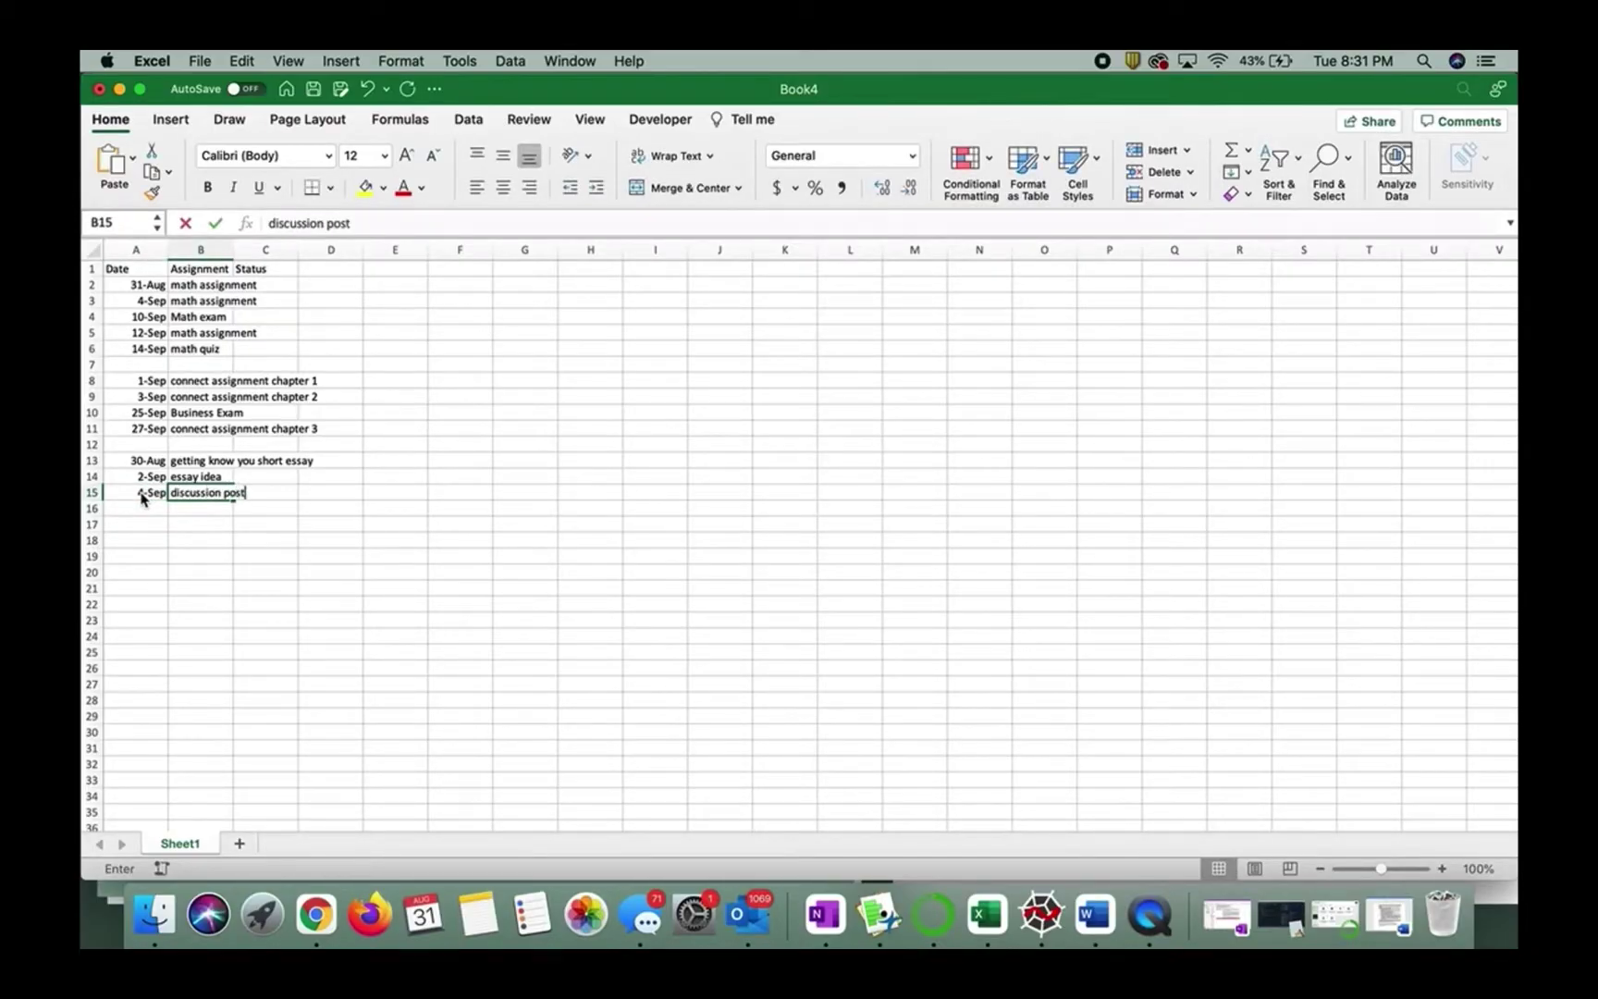
{"action": "key", "text": "Return"}
{"action": "type", "text": "9"}
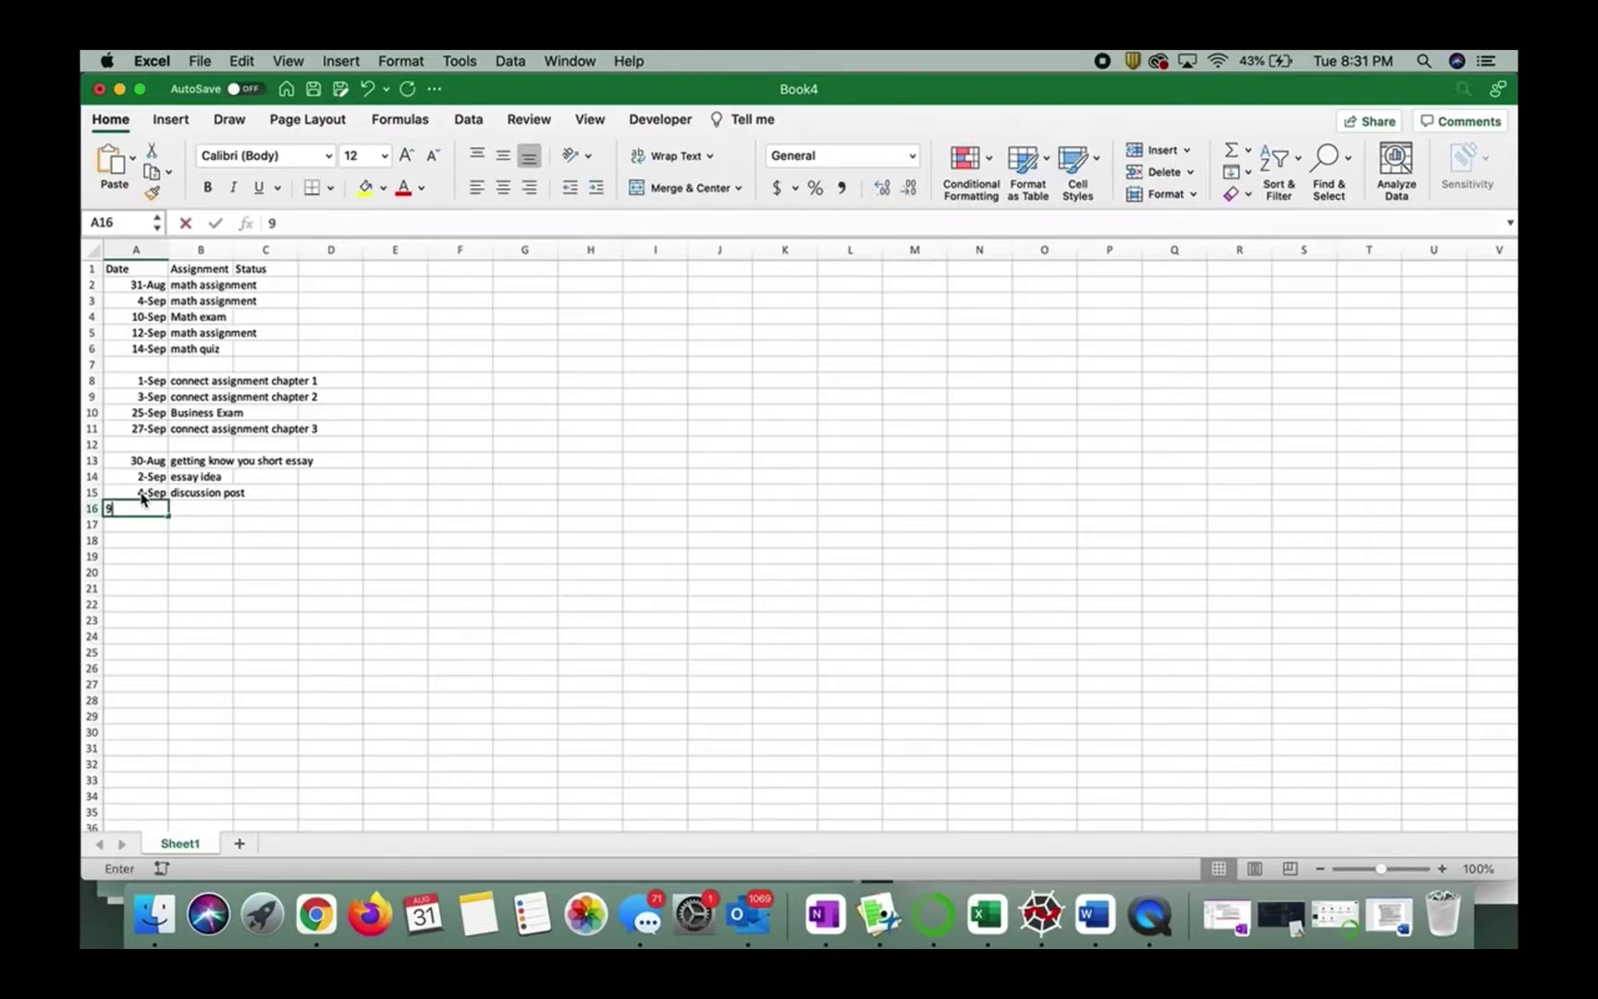
{"action": "type", "text": "/6"}
{"action": "key", "text": "Tab"}
{"action": "type", "text": "d"}
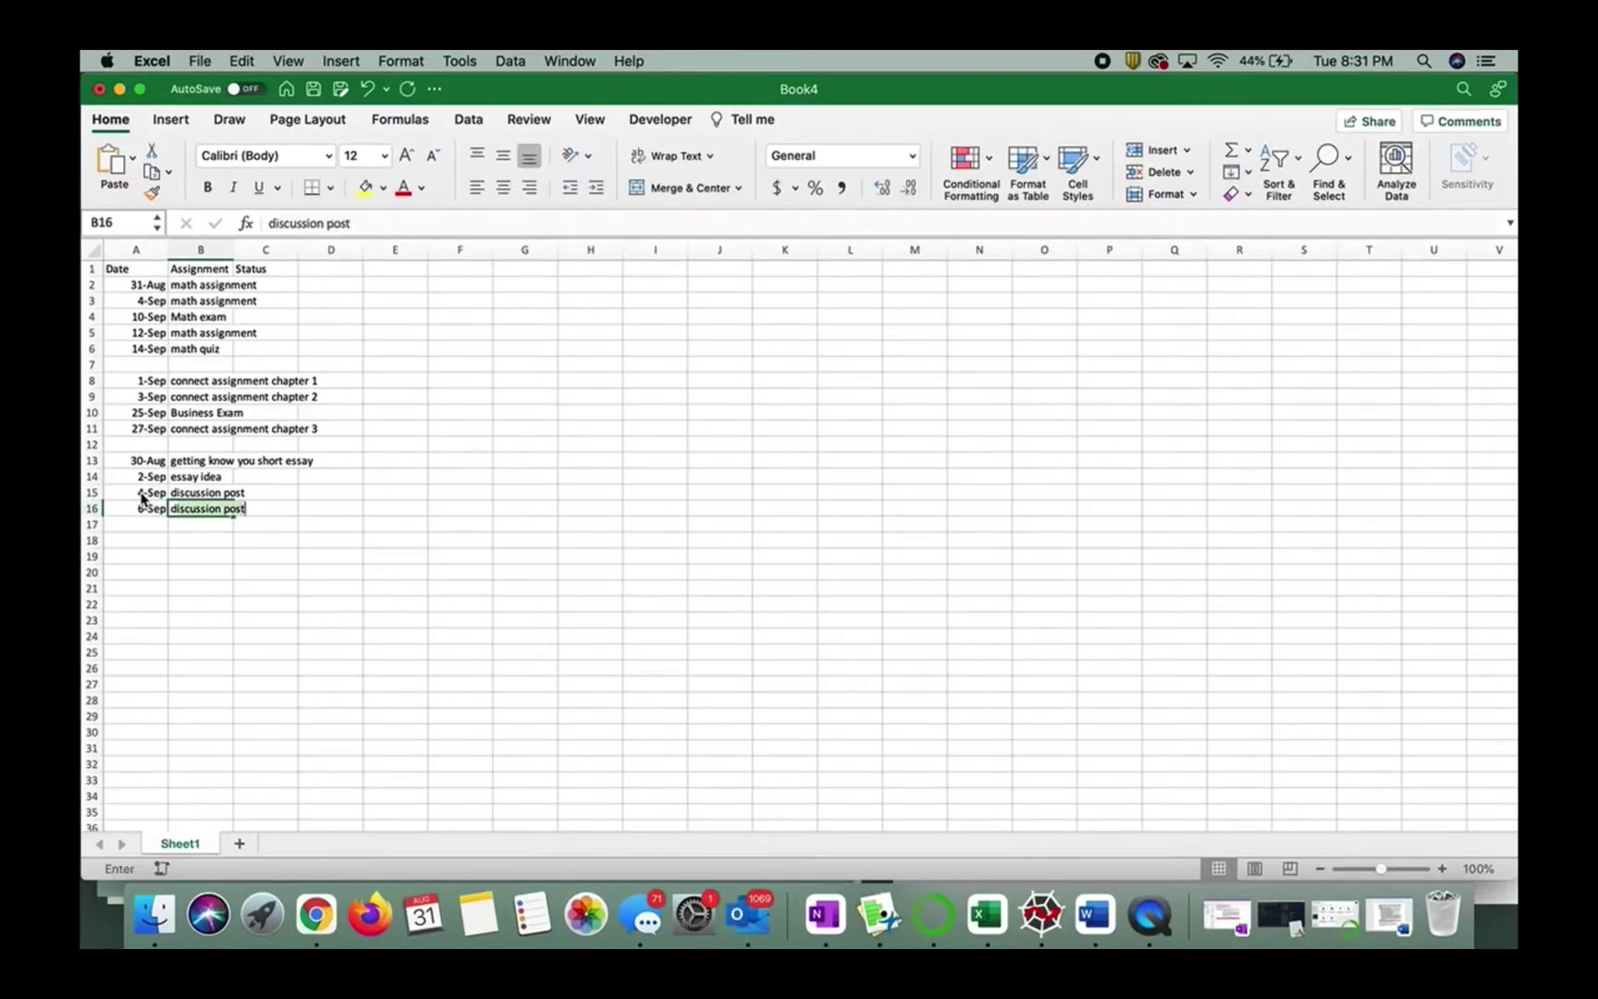
{"action": "type", "text": "is"}
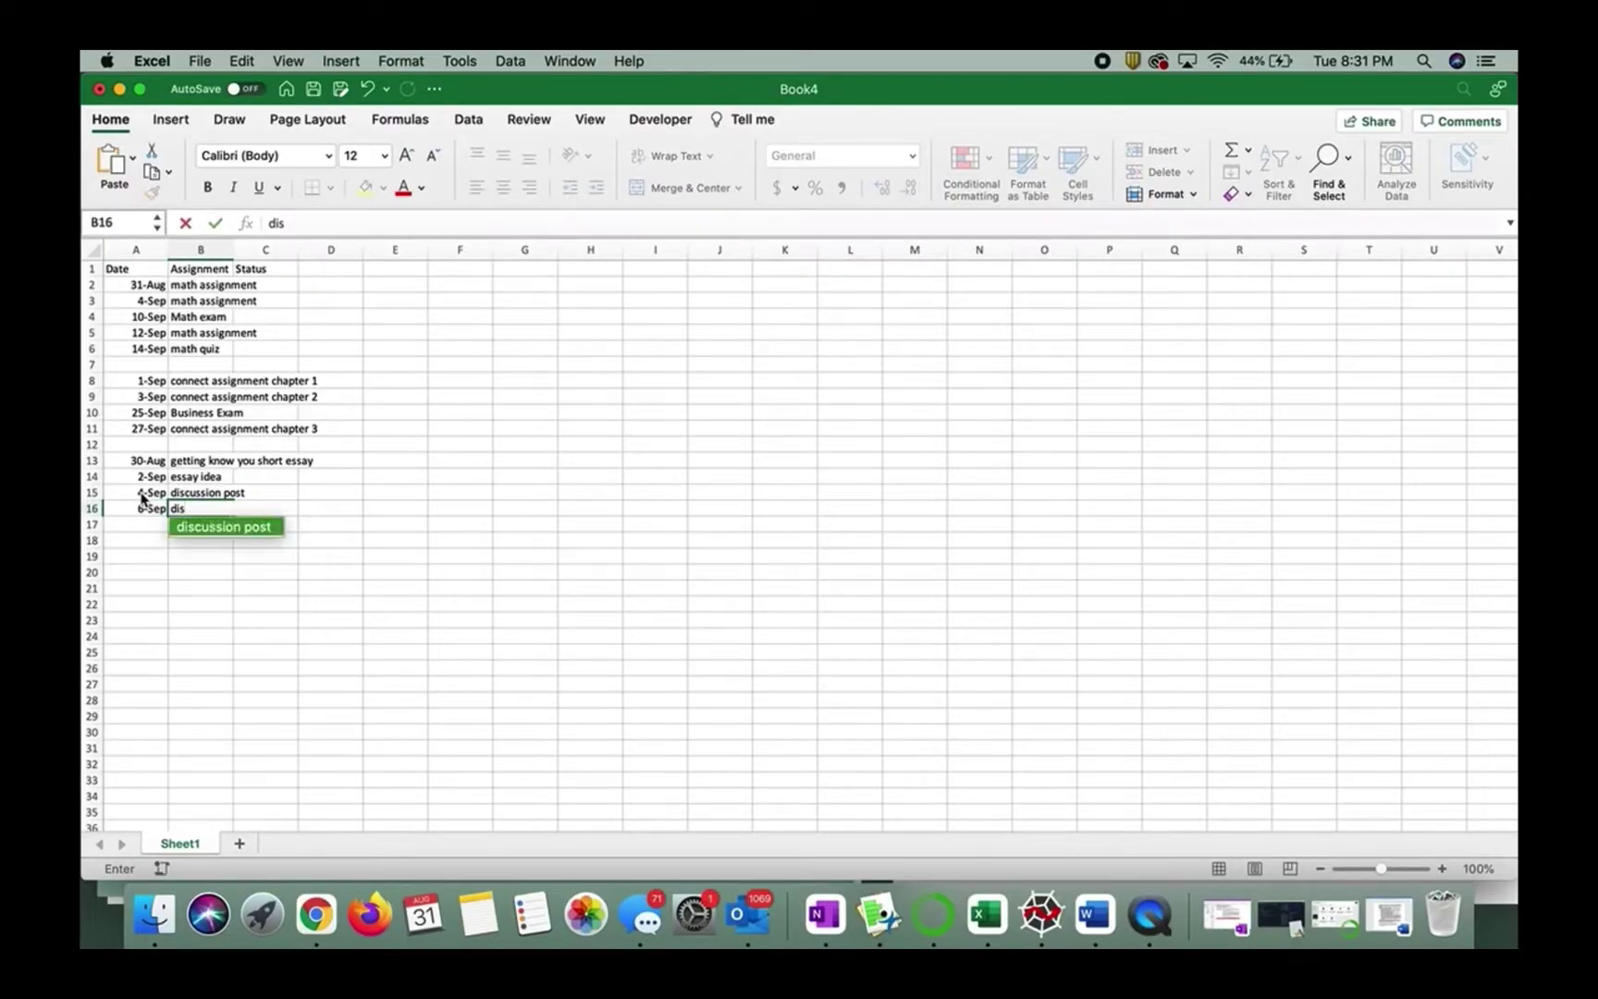
{"action": "key", "text": "Return"}
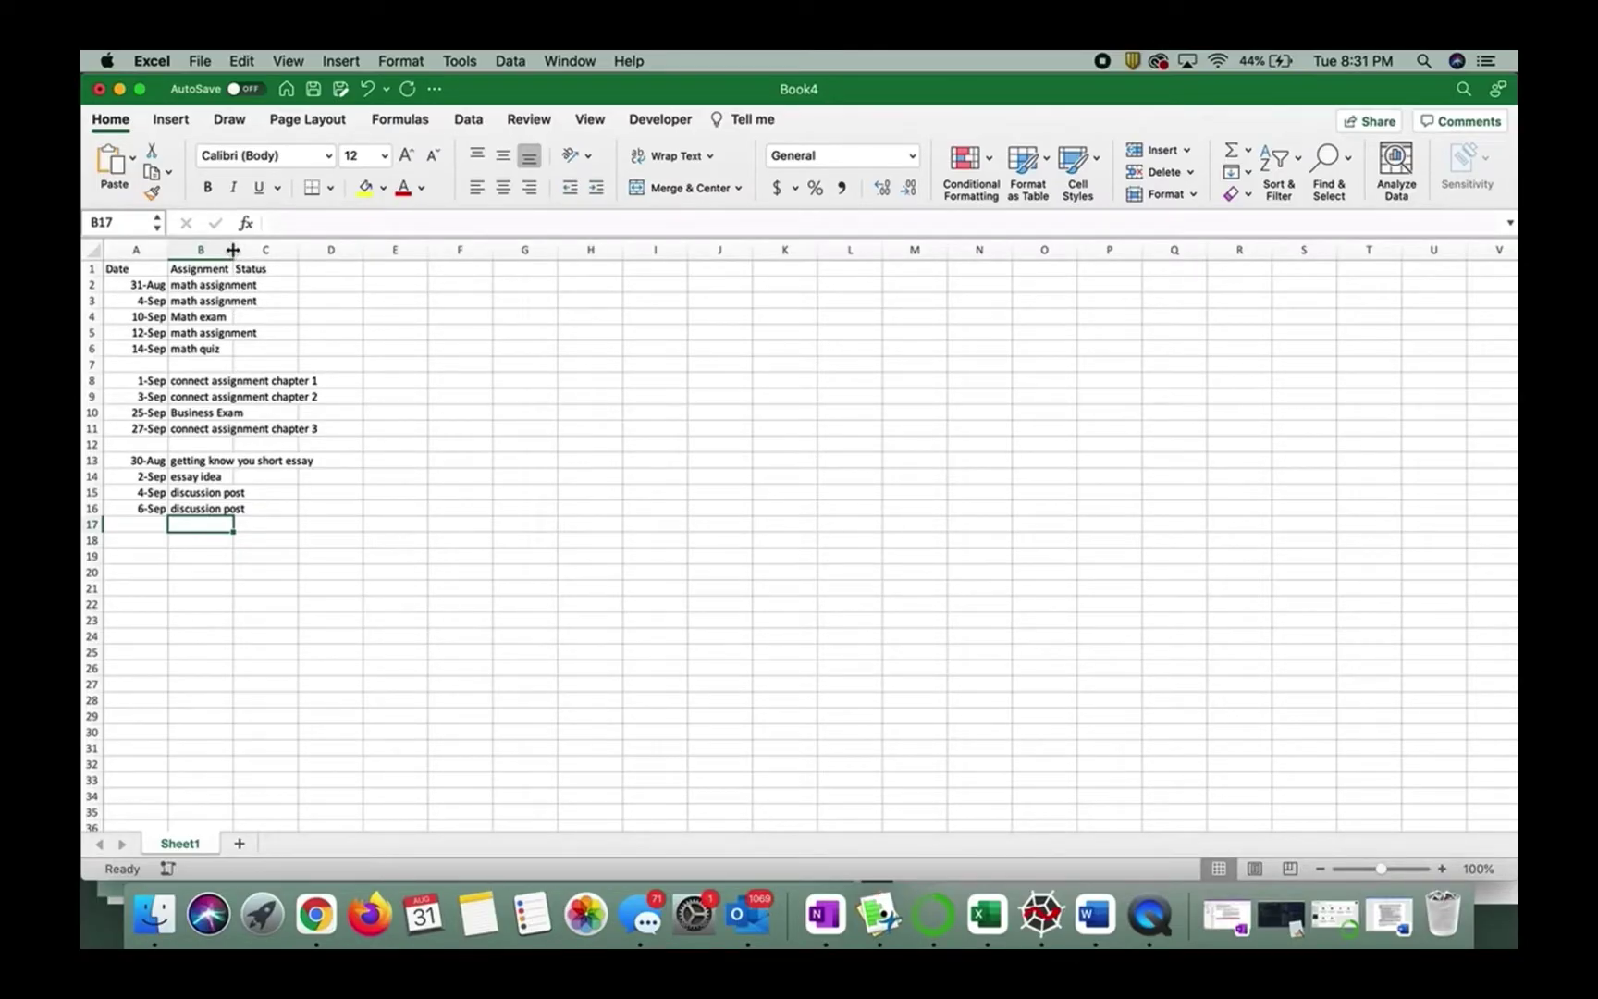
Step: Widen column B and fill the math rows A2:B6 with blue-grey
{"action": "left_click_drag", "start_coordinate": [233, 249], "coordinate": [325, 250]}
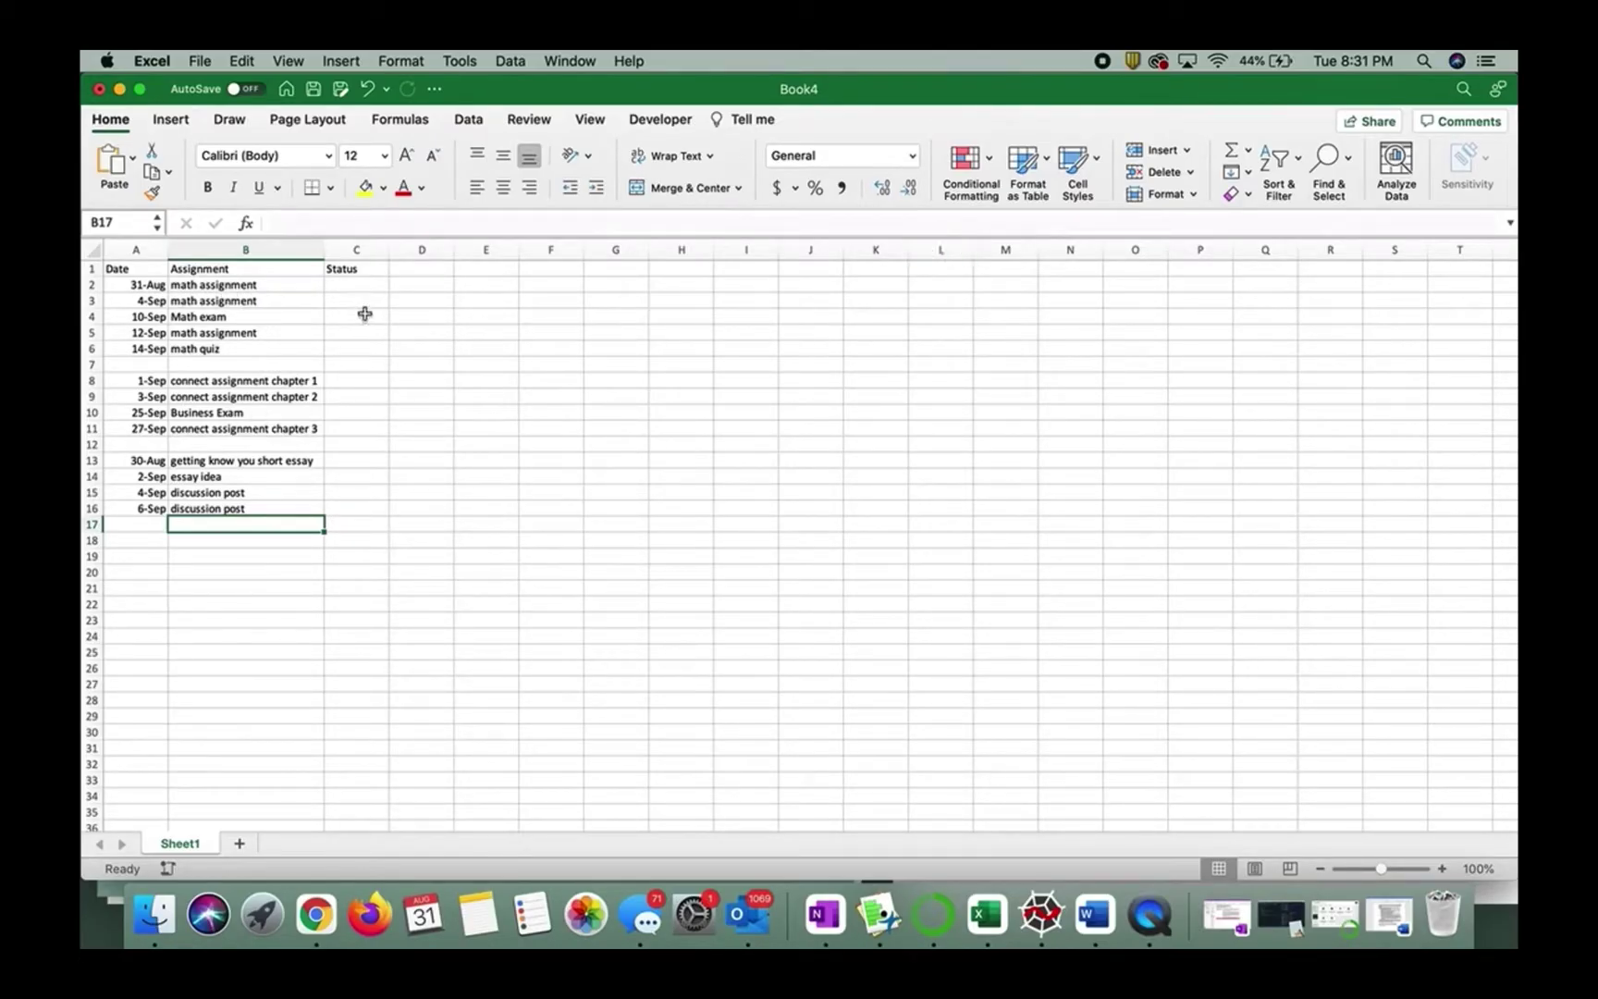
{"action": "left_click", "coordinate": [149, 284]}
{"action": "left_click_drag", "start_coordinate": [149, 284], "coordinate": [262, 349]}
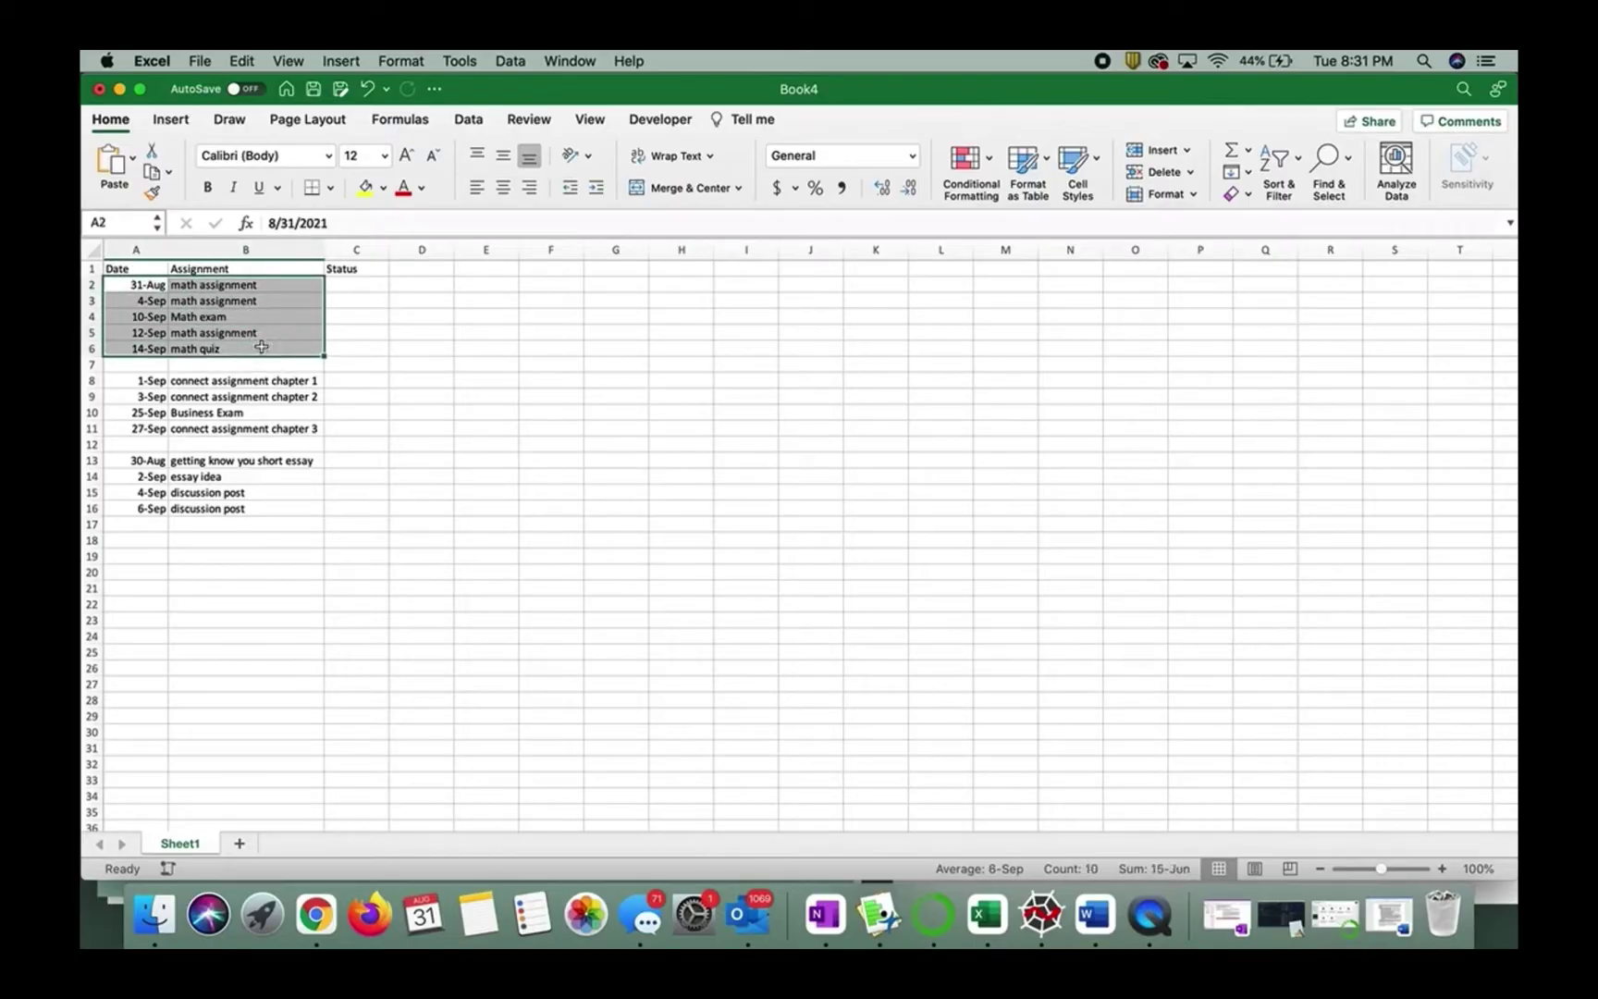
{"action": "left_click", "coordinate": [380, 190]}
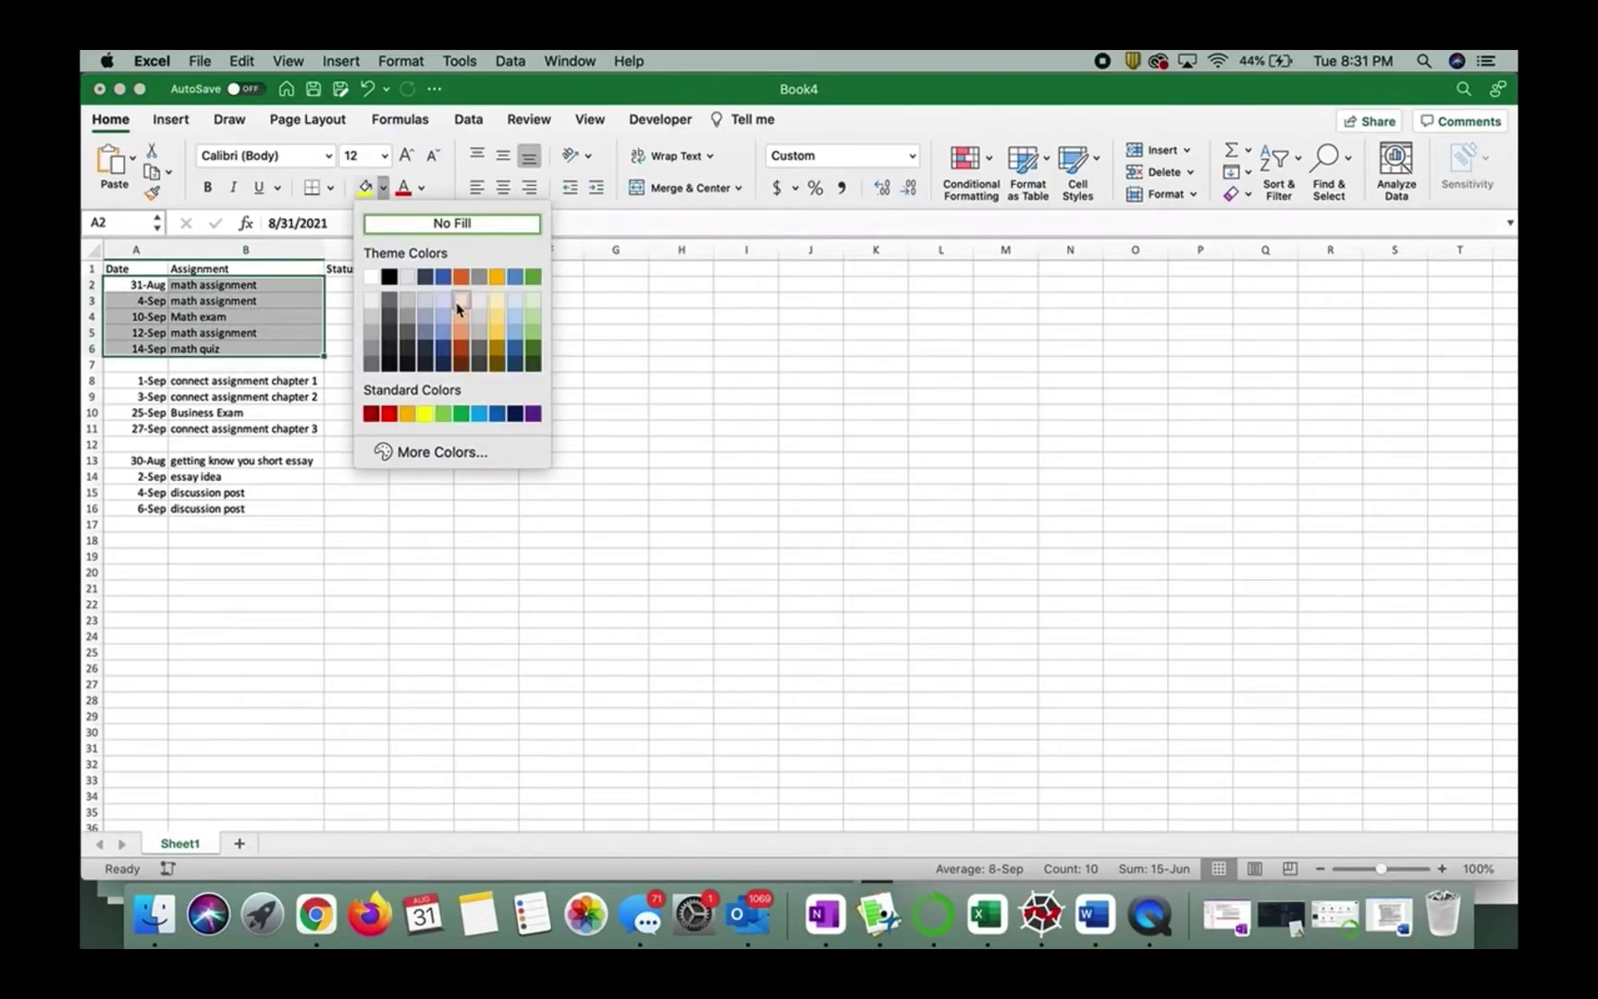
{"action": "left_click", "coordinate": [450, 316]}
Step: Add a blue-grey 'math' legend label in F3
{"action": "left_click", "coordinate": [545, 302]}
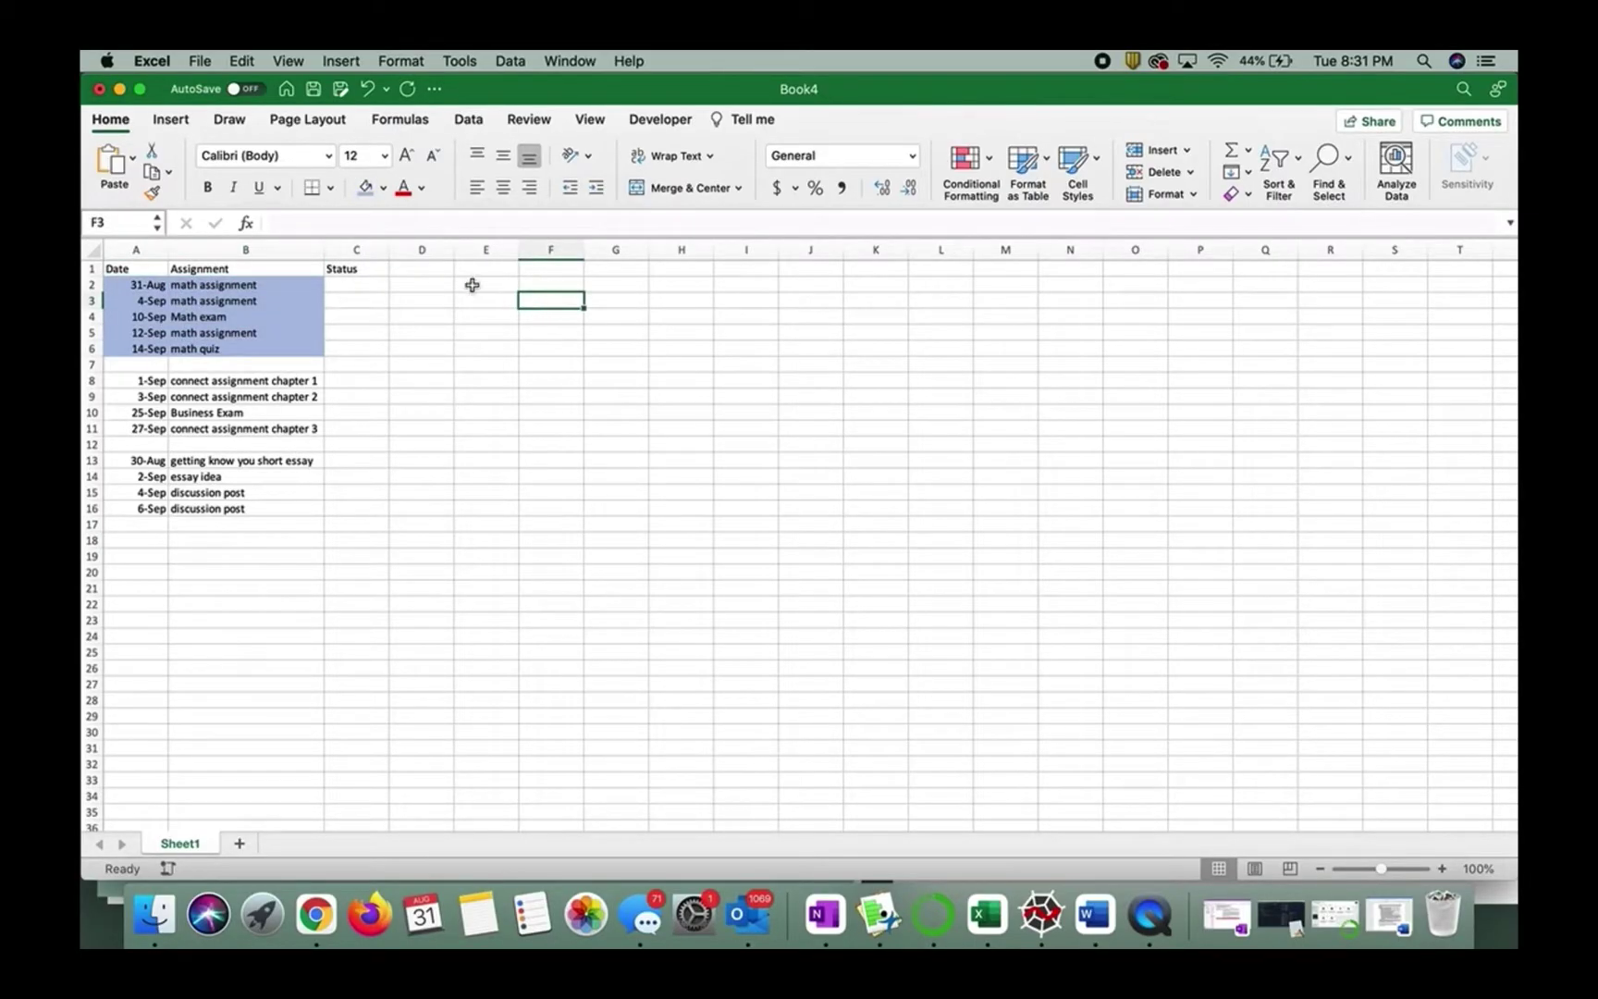
{"action": "left_click", "coordinate": [366, 187]}
{"action": "type", "text": "math"}
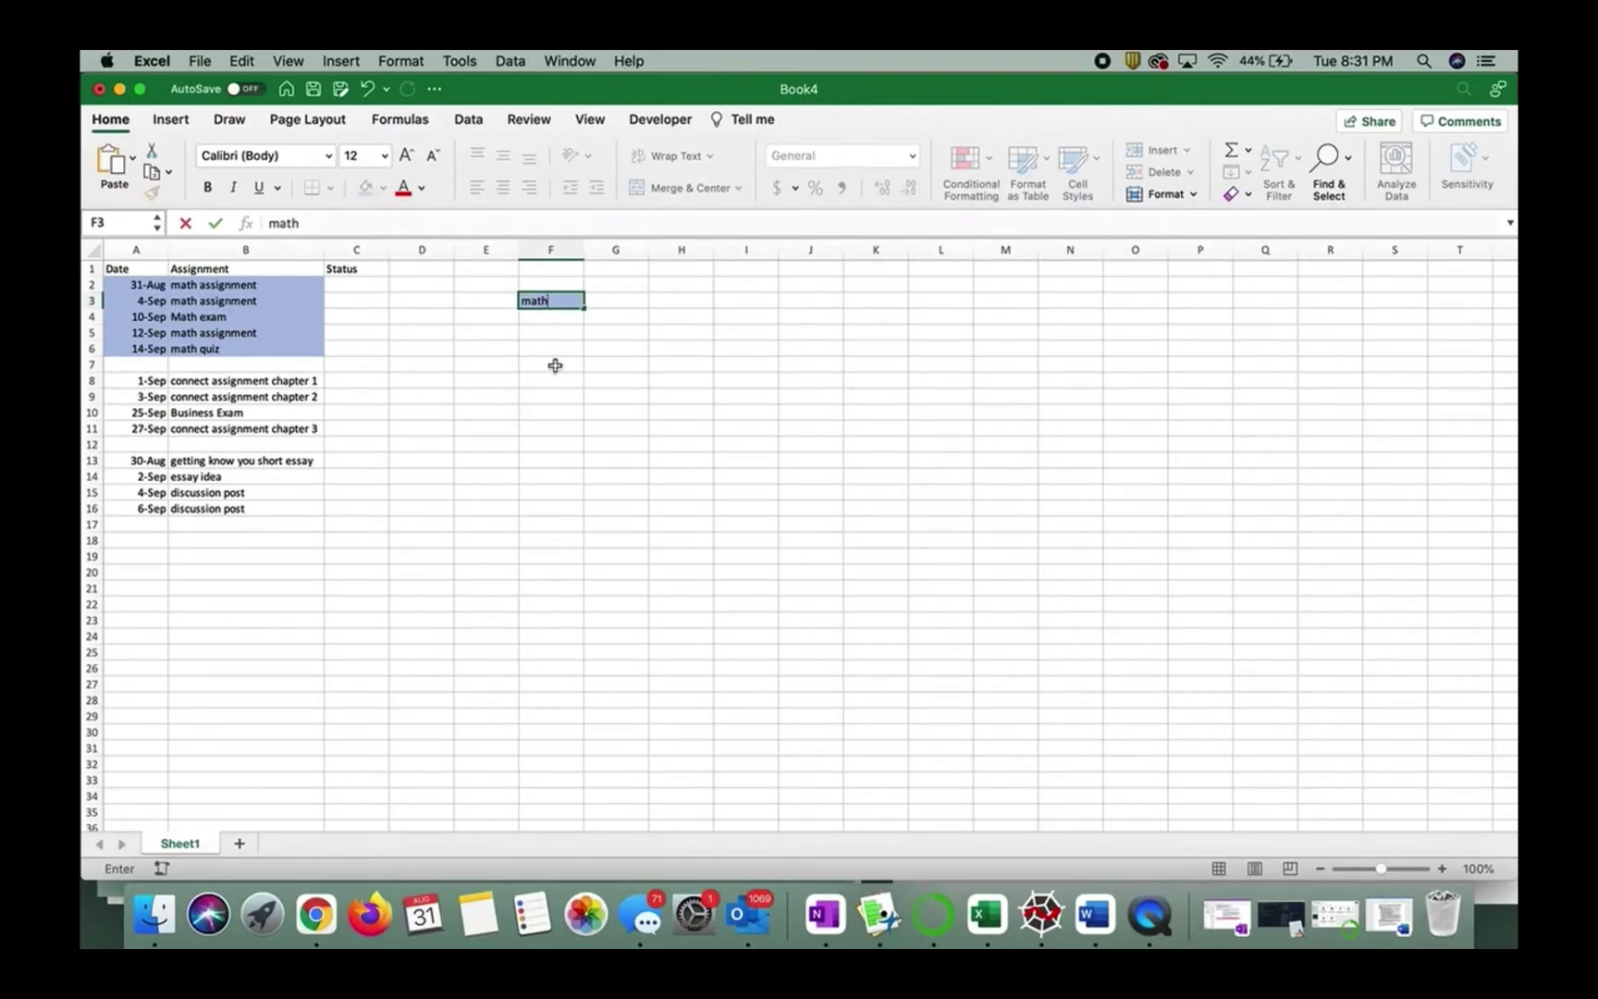
{"action": "left_click", "coordinate": [559, 331]}
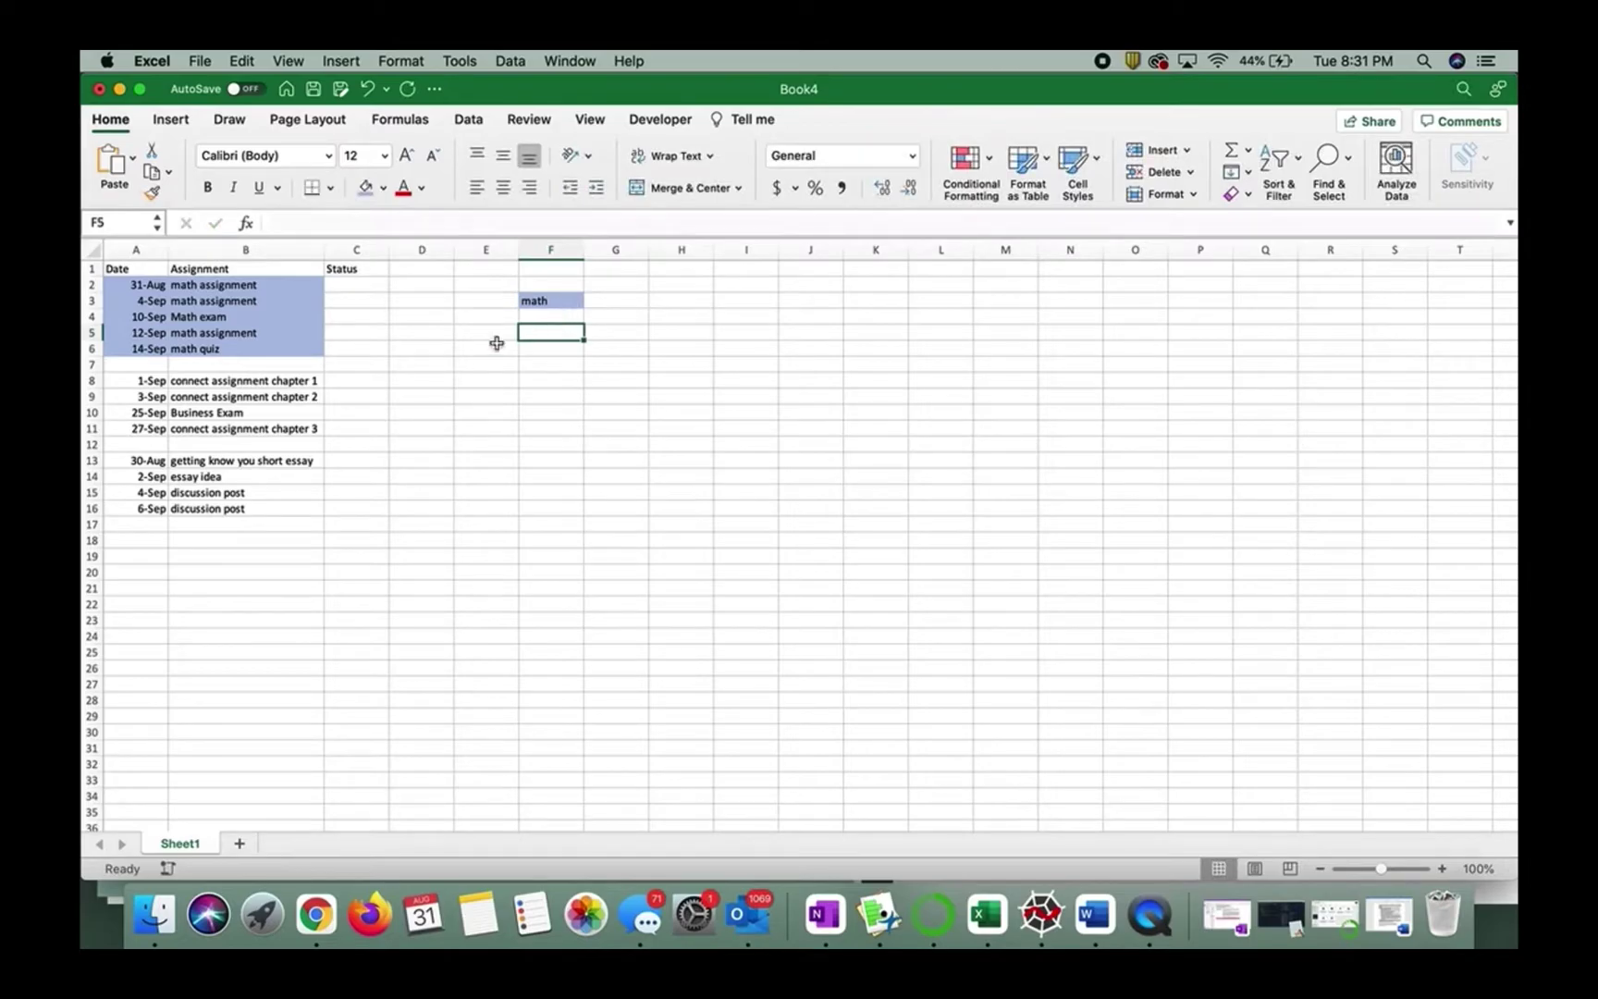
{"action": "mouse_move", "coordinate": [151, 381]}
{"action": "left_mouse_down"}
{"action": "mouse_move", "coordinate": [294, 427]}
{"action": "mouse_move", "coordinate": [154, 380]}
{"action": "left_mouse_up"}
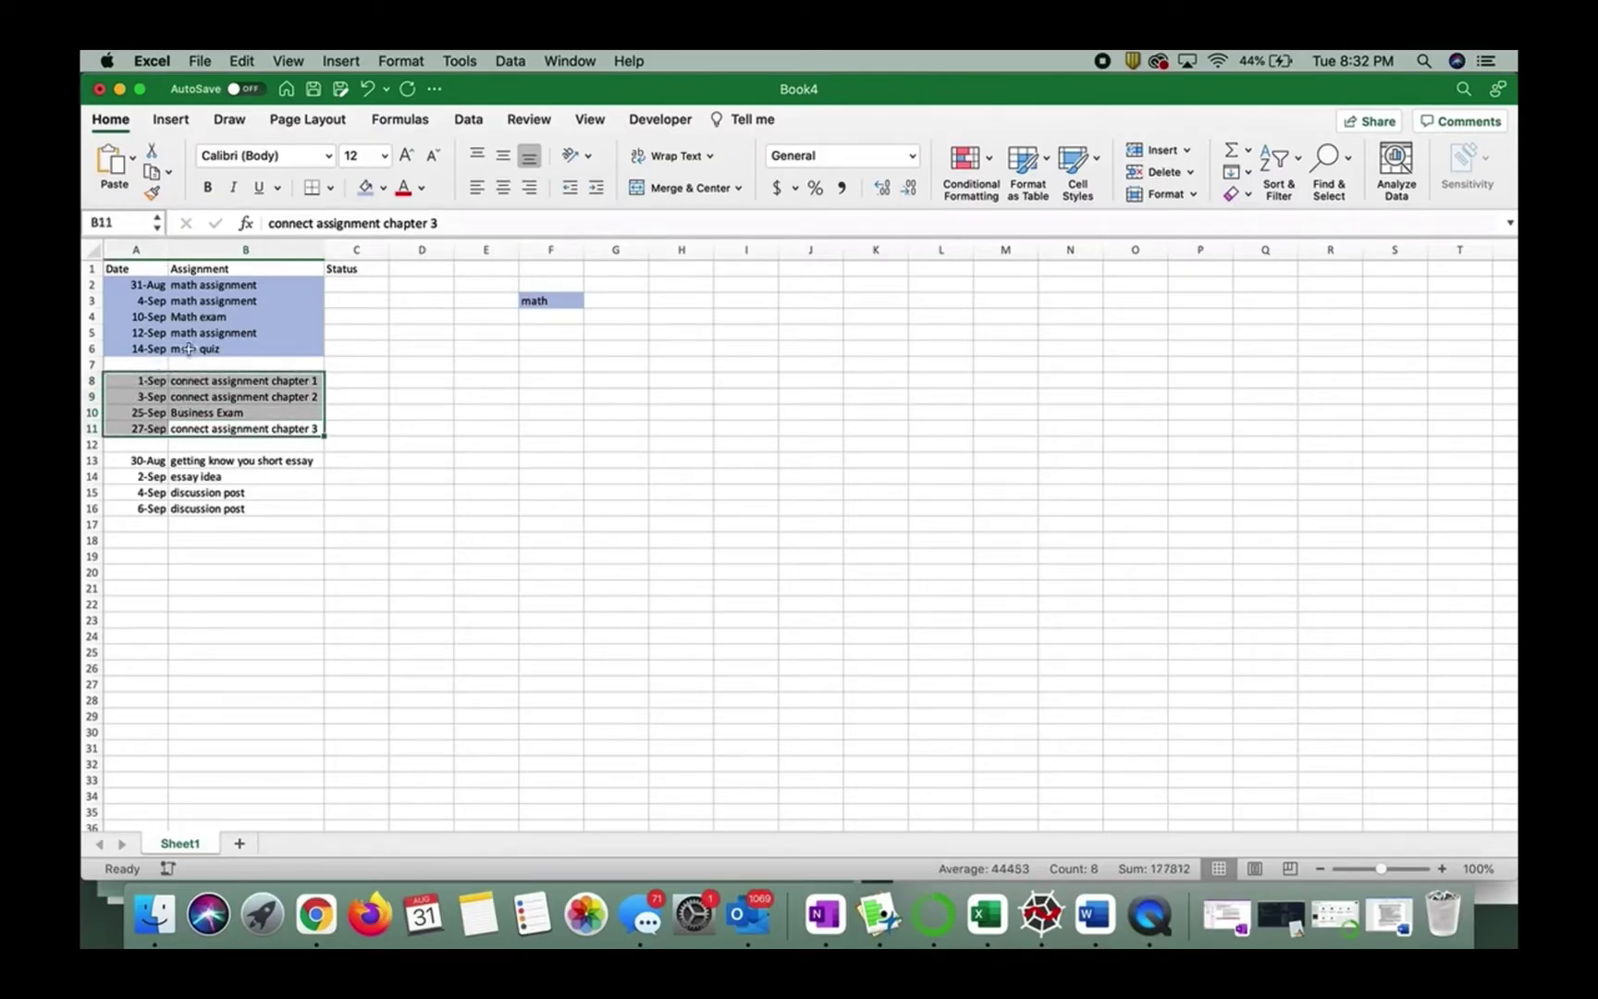
Step: Shade the business rows A8:B11 light green with a matching 'business' legend label in F4
{"action": "left_click", "coordinate": [383, 188]}
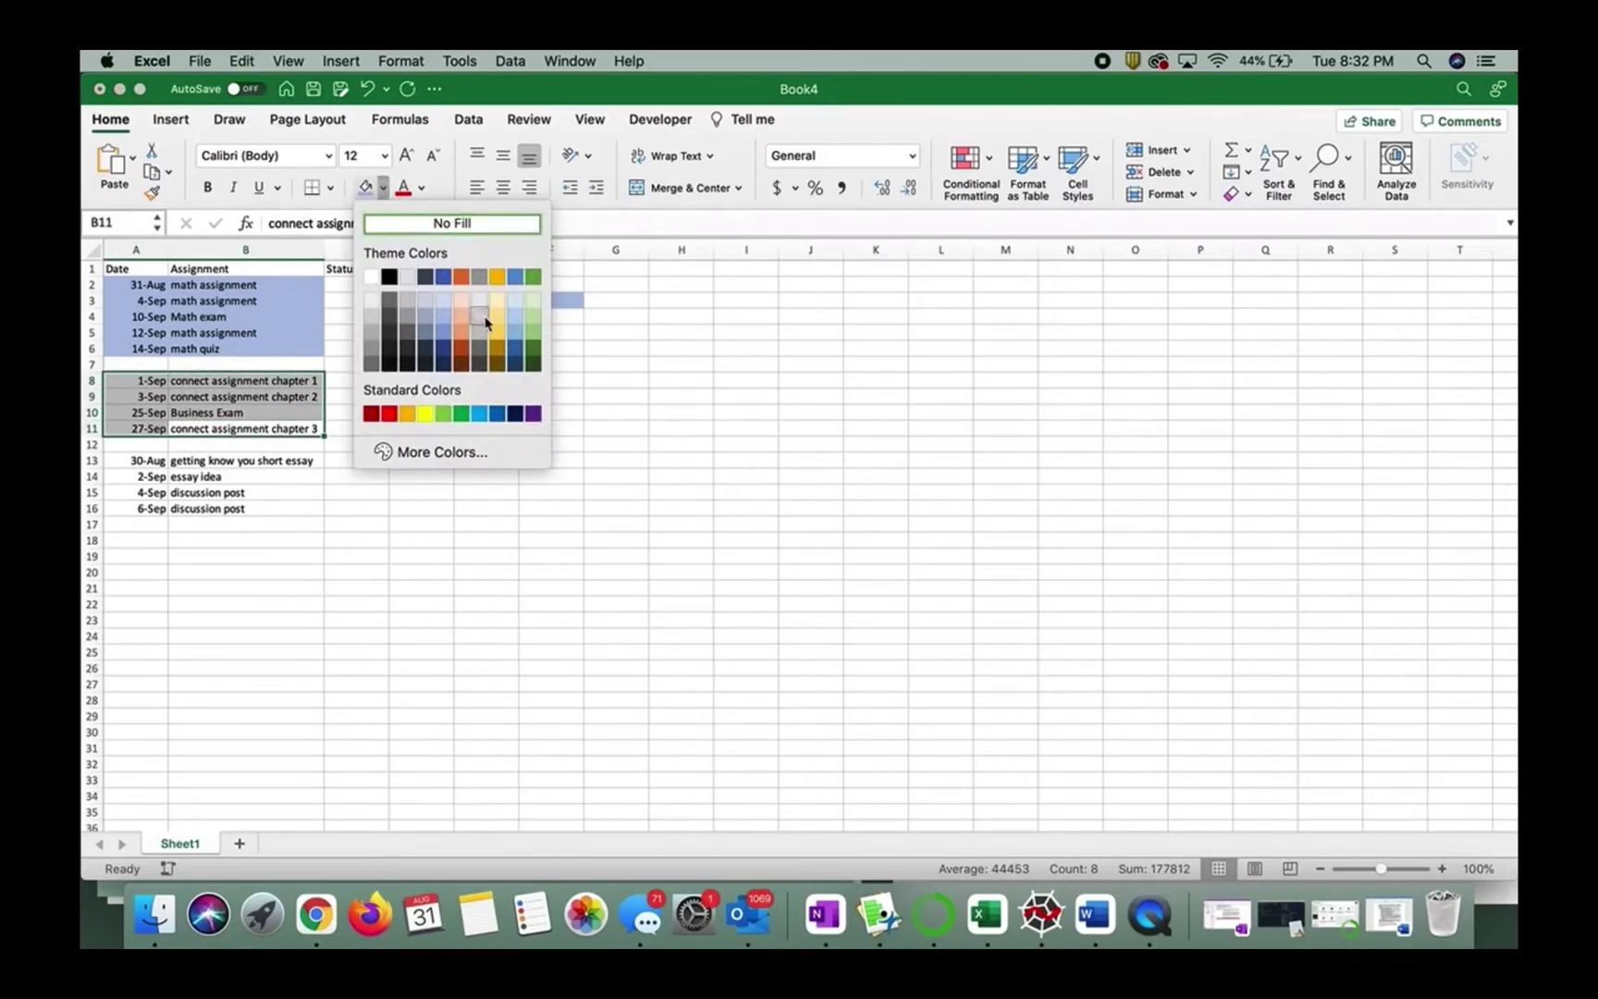
{"action": "left_click", "coordinate": [535, 316]}
{"action": "left_click", "coordinate": [538, 318]}
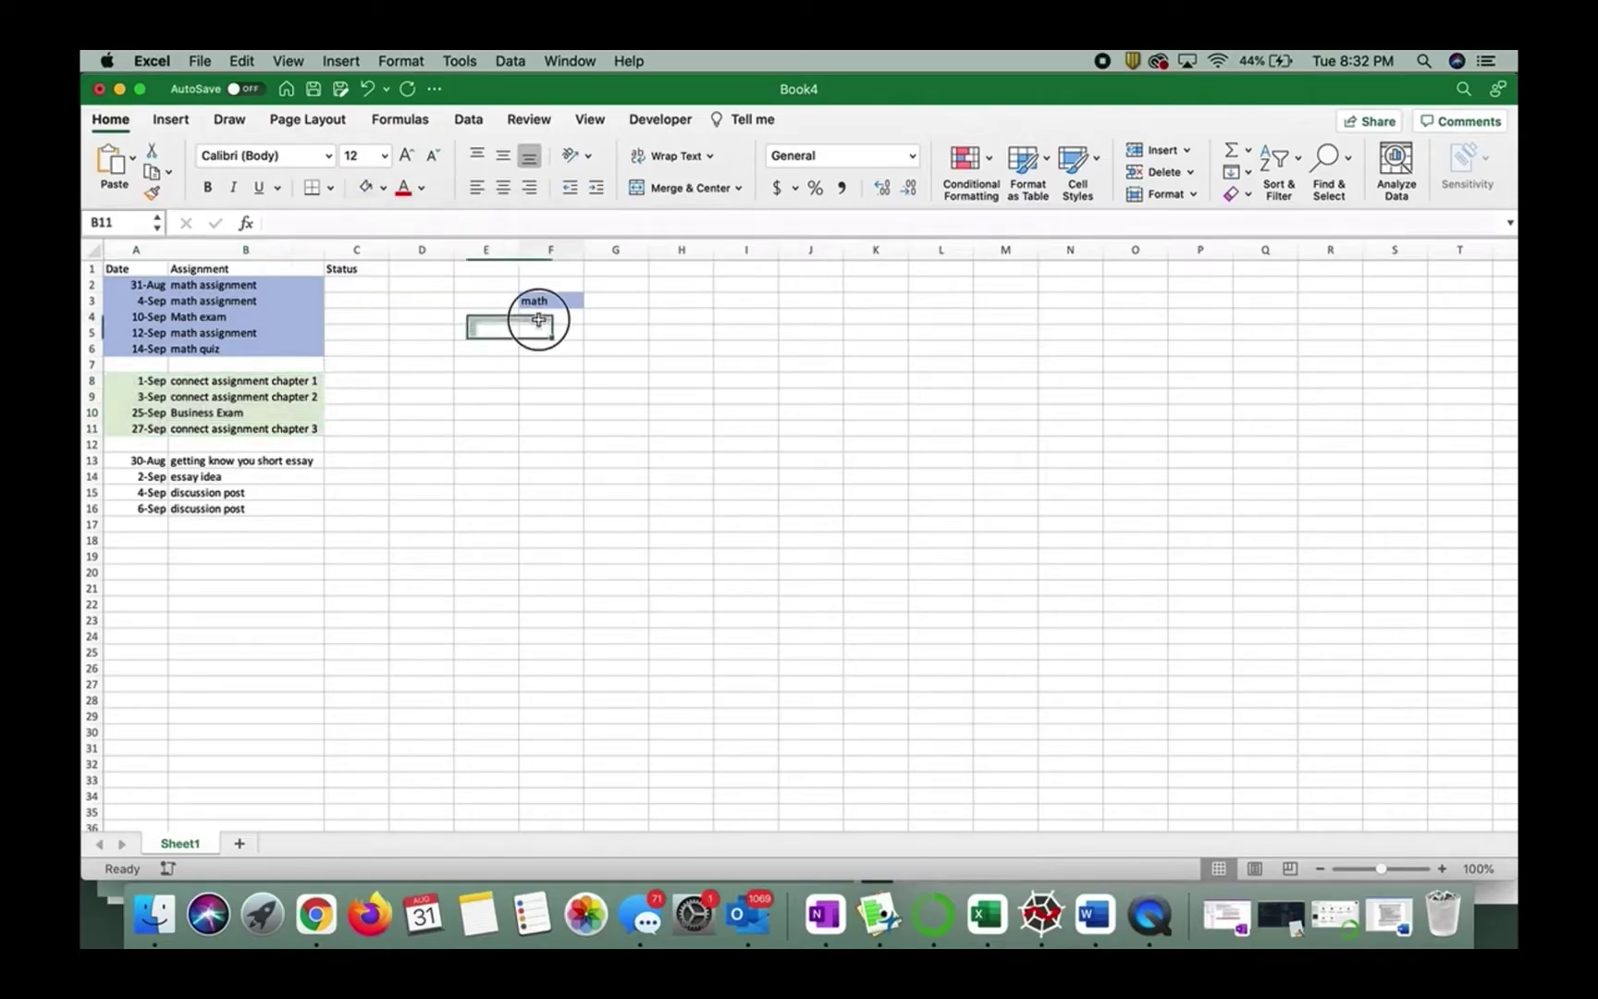
{"action": "left_click", "coordinate": [367, 188]}
{"action": "type", "text": "bs"}
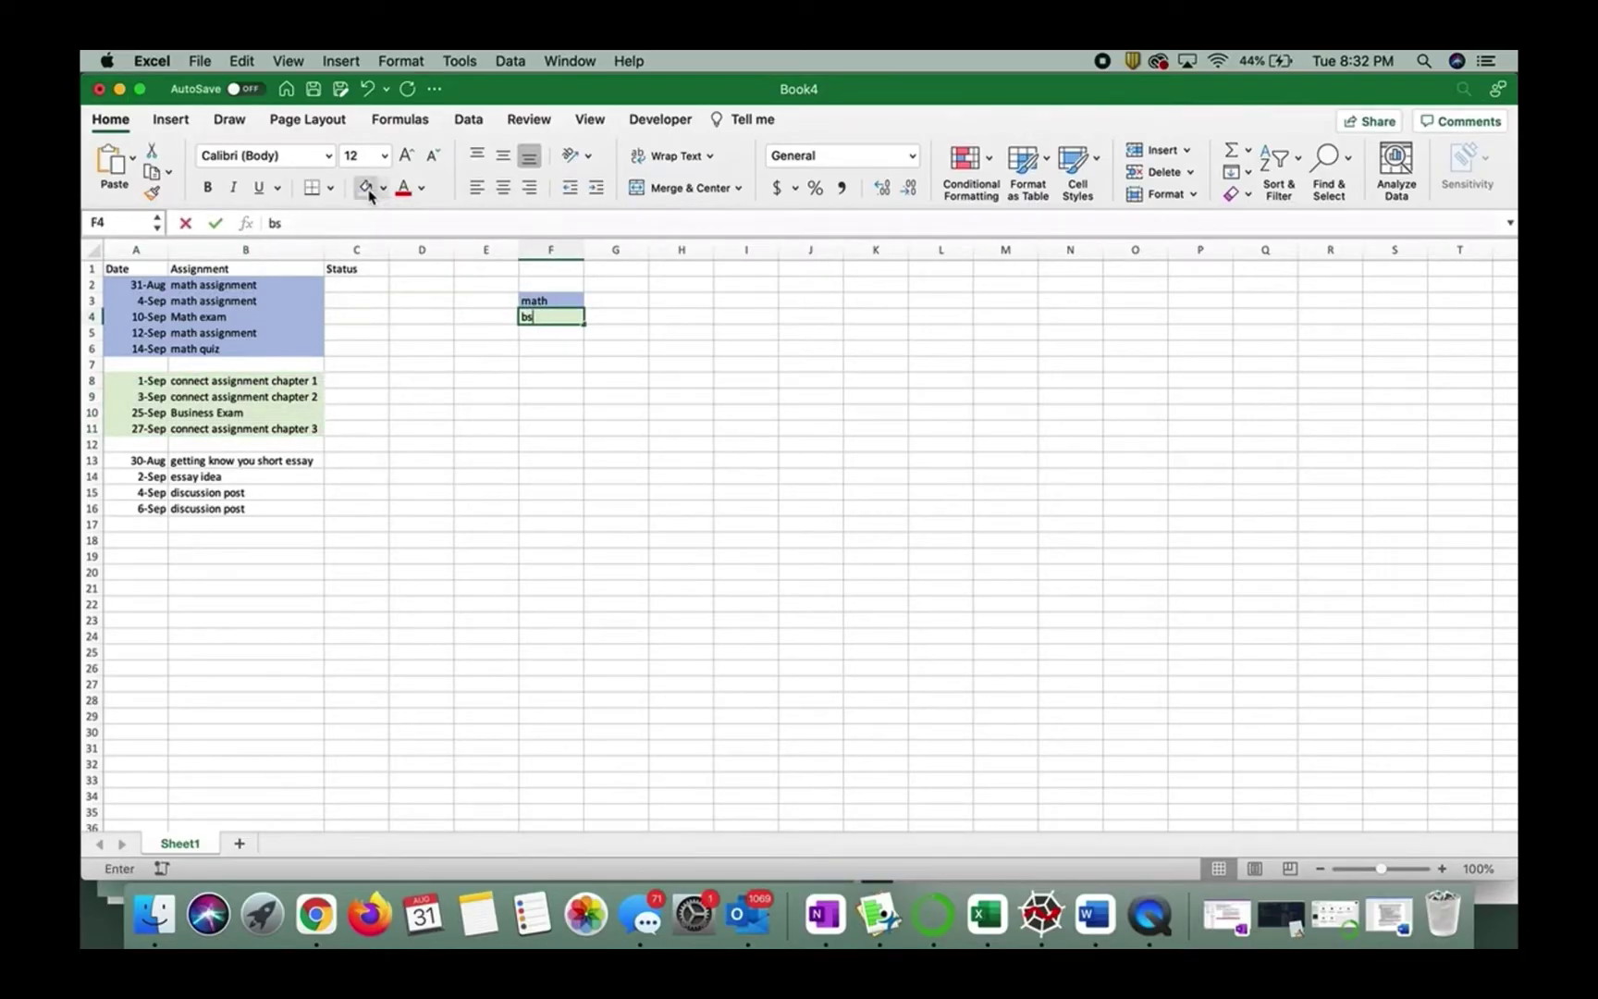
{"action": "type", "text": "uusiness"}
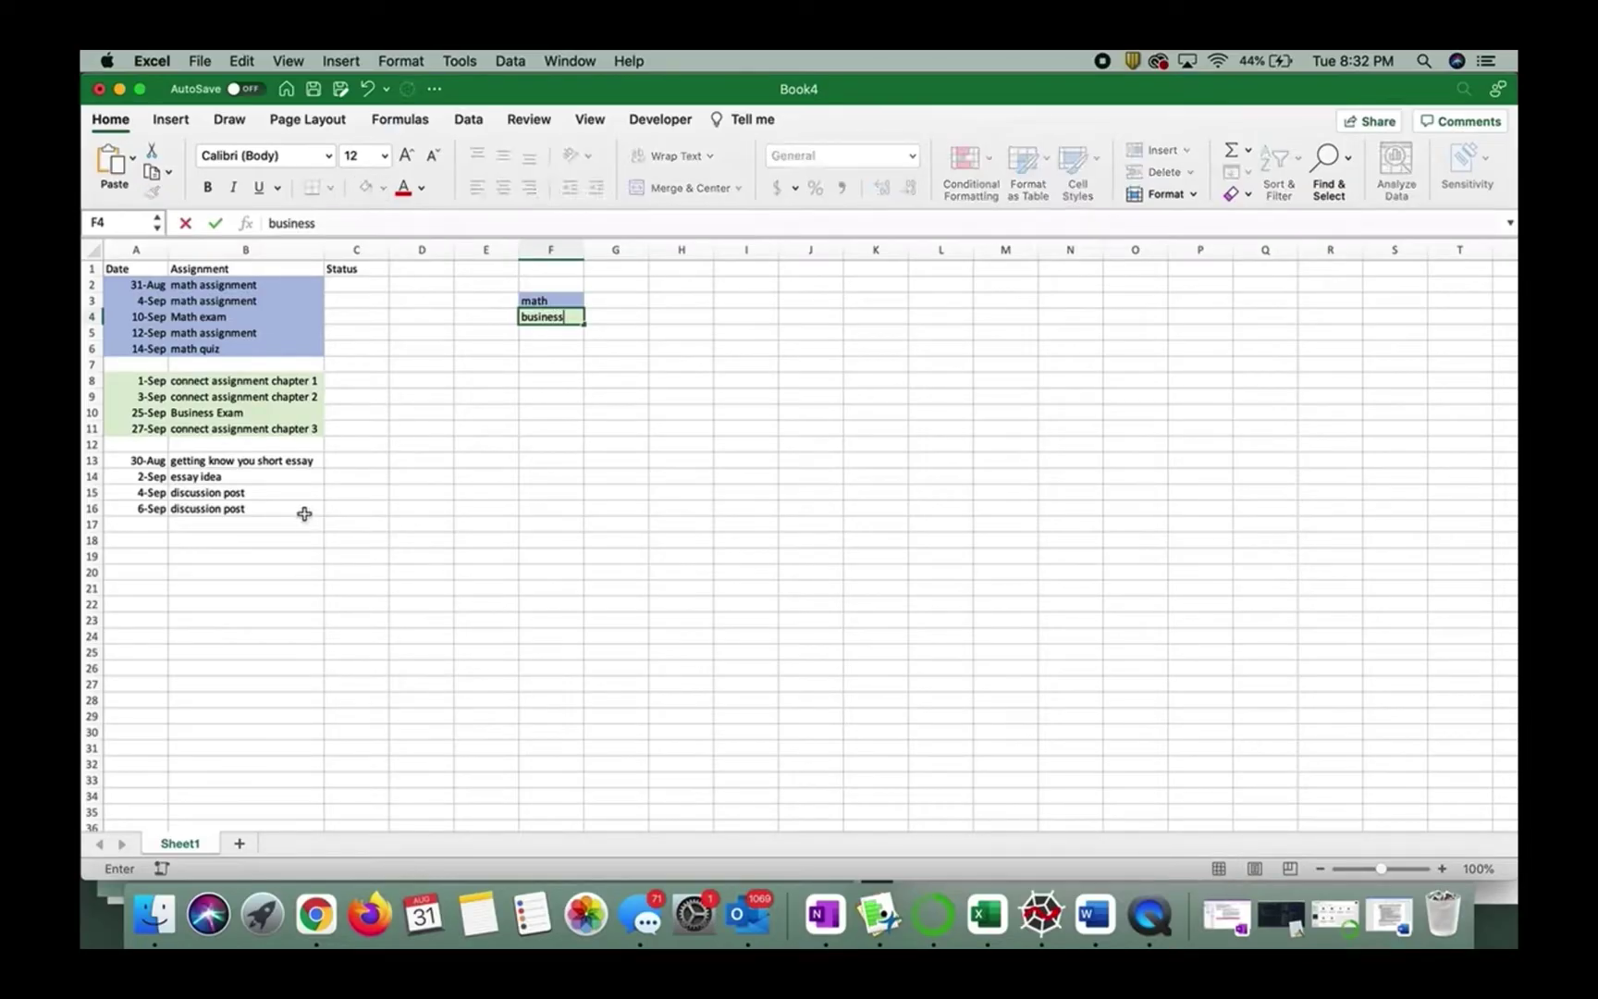
Step: Shade the english rows A13:B16 light orange with a matching 'english' legend label in F5
{"action": "left_click_drag", "start_coordinate": [303, 511], "coordinate": [136, 457]}
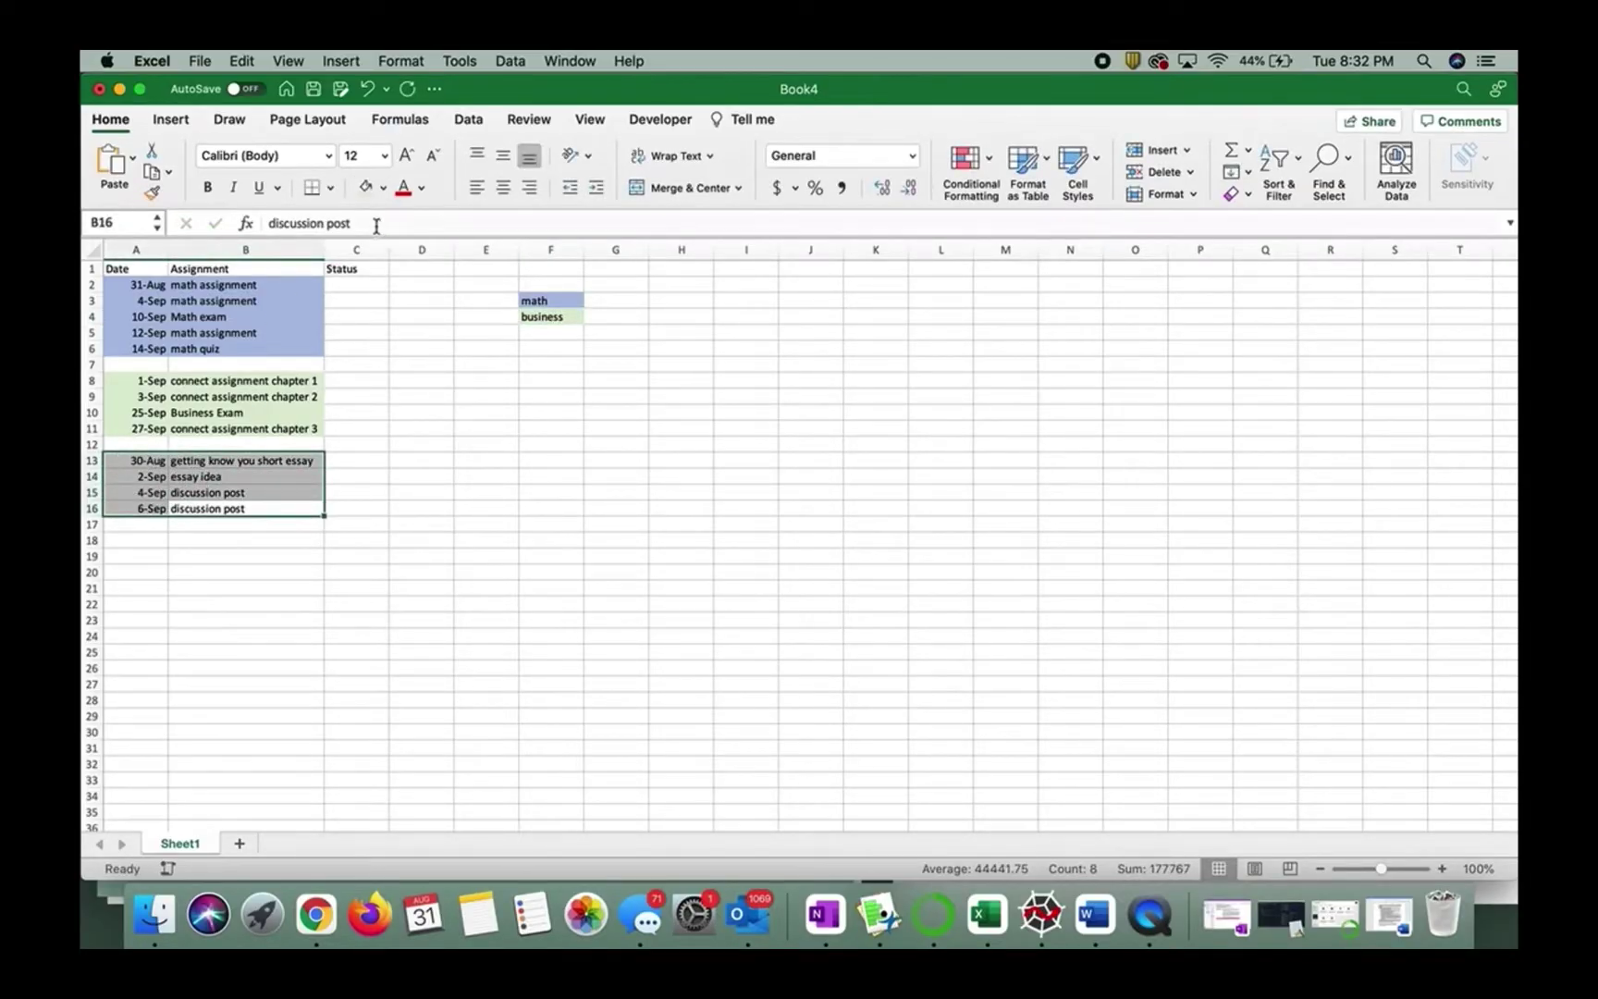
{"action": "left_click", "coordinate": [383, 188]}
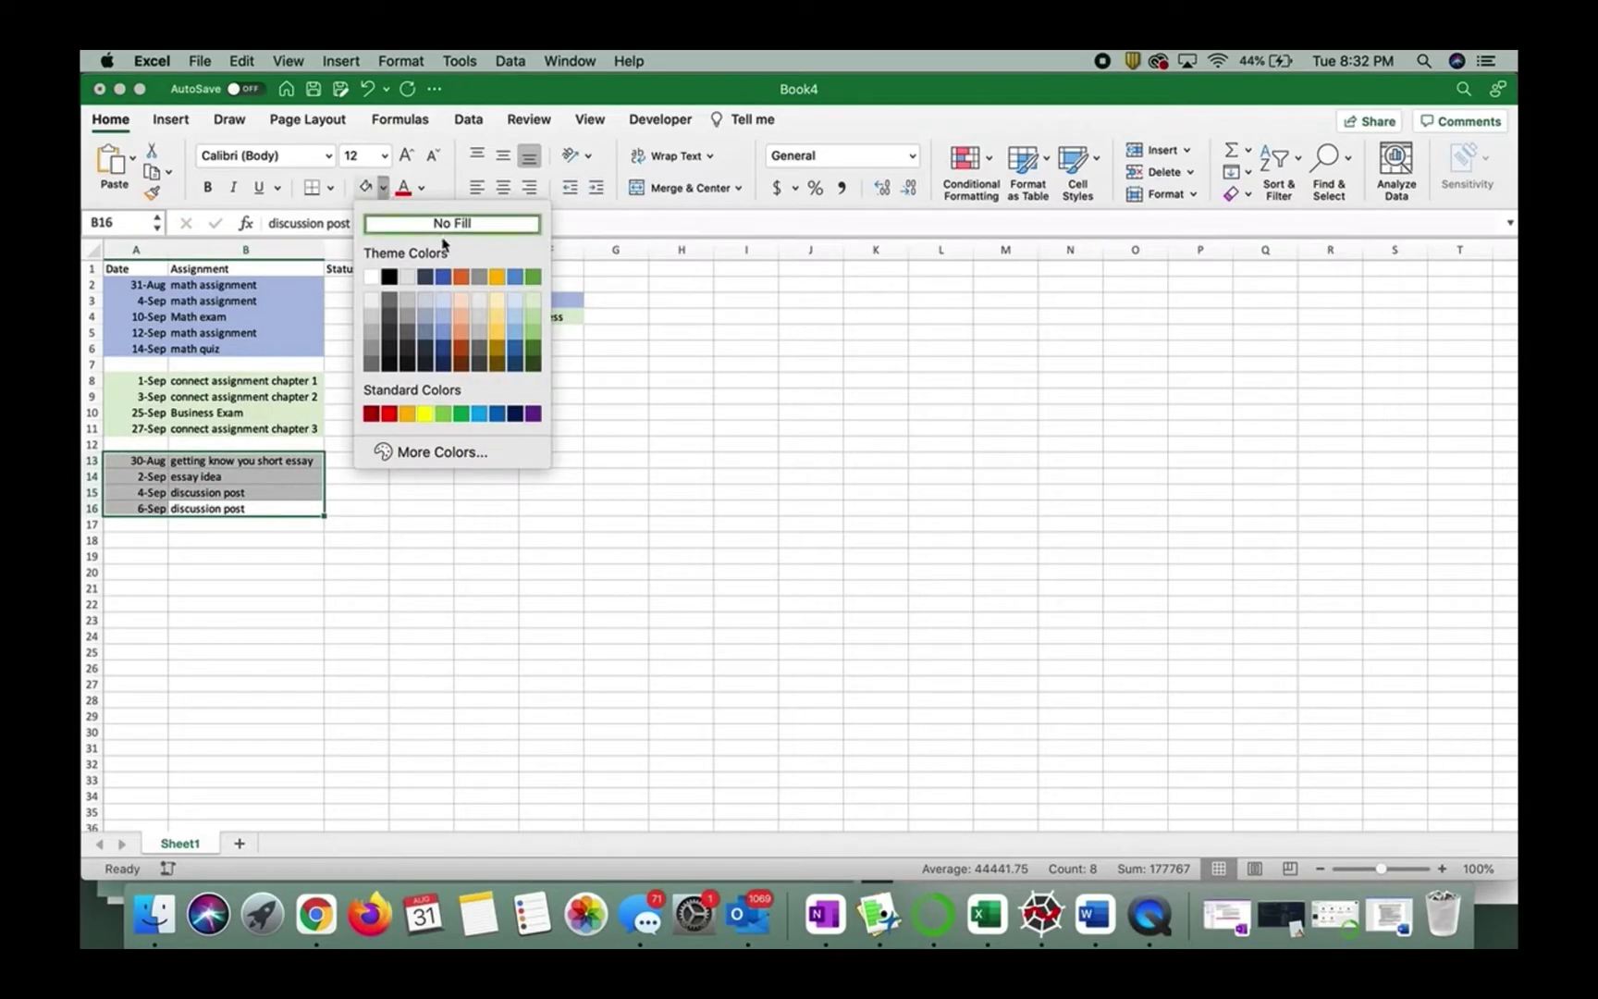
{"action": "left_click", "coordinate": [474, 313]}
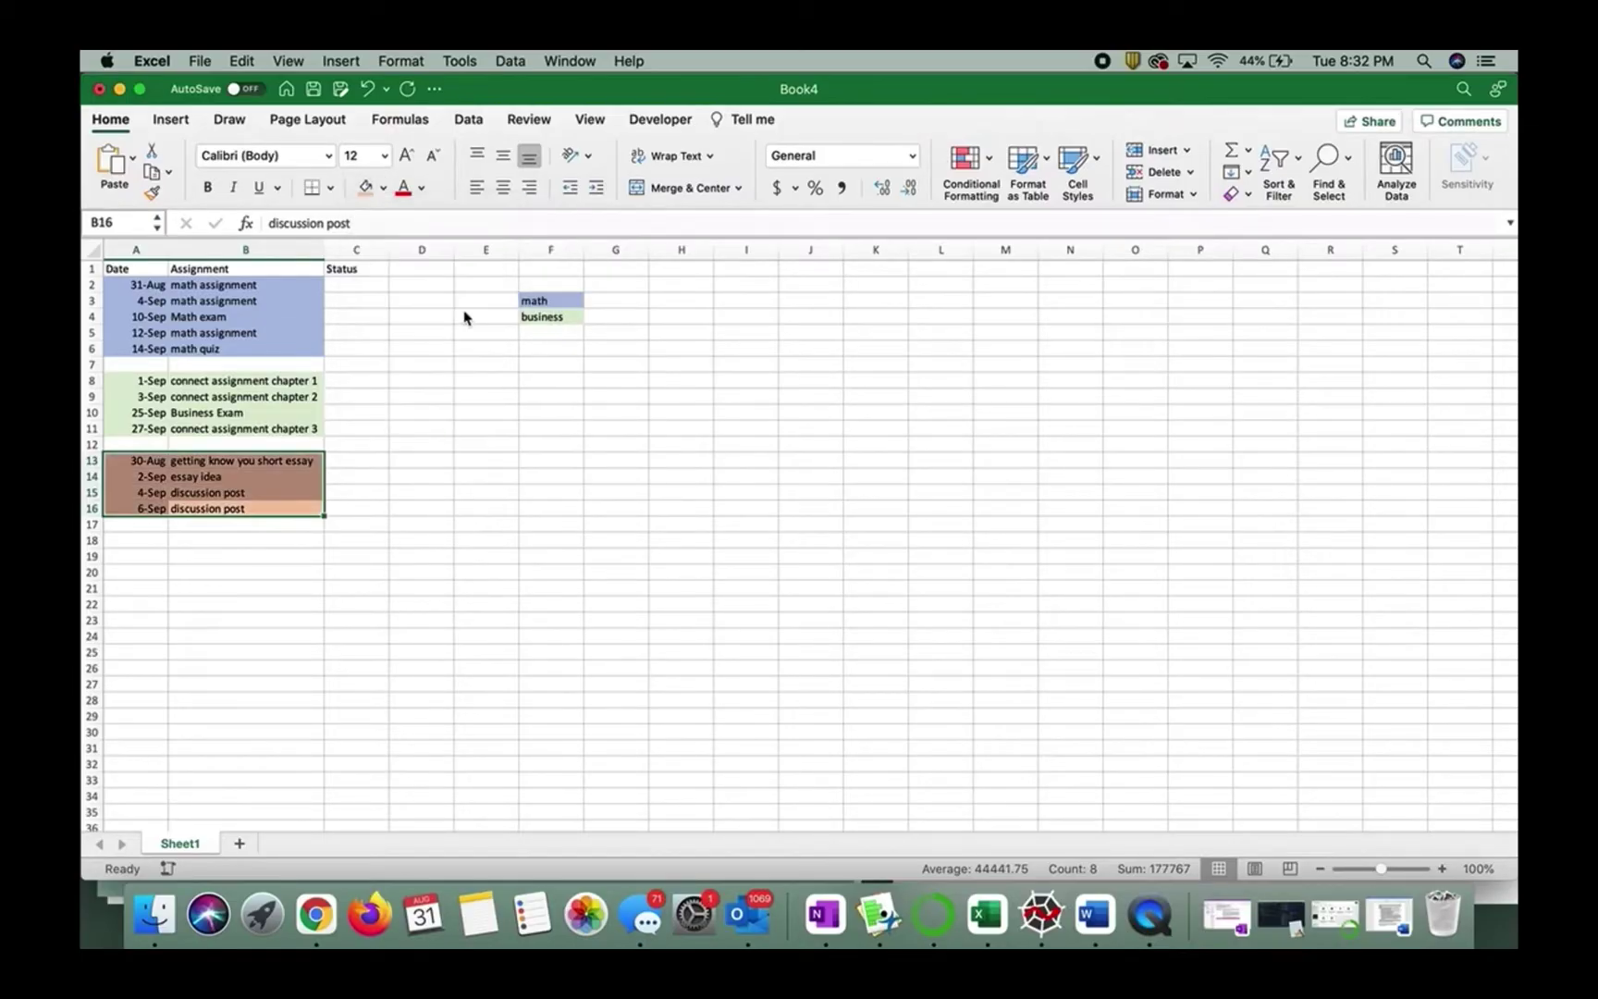
{"action": "left_click", "coordinate": [535, 332]}
{"action": "left_click", "coordinate": [367, 193]}
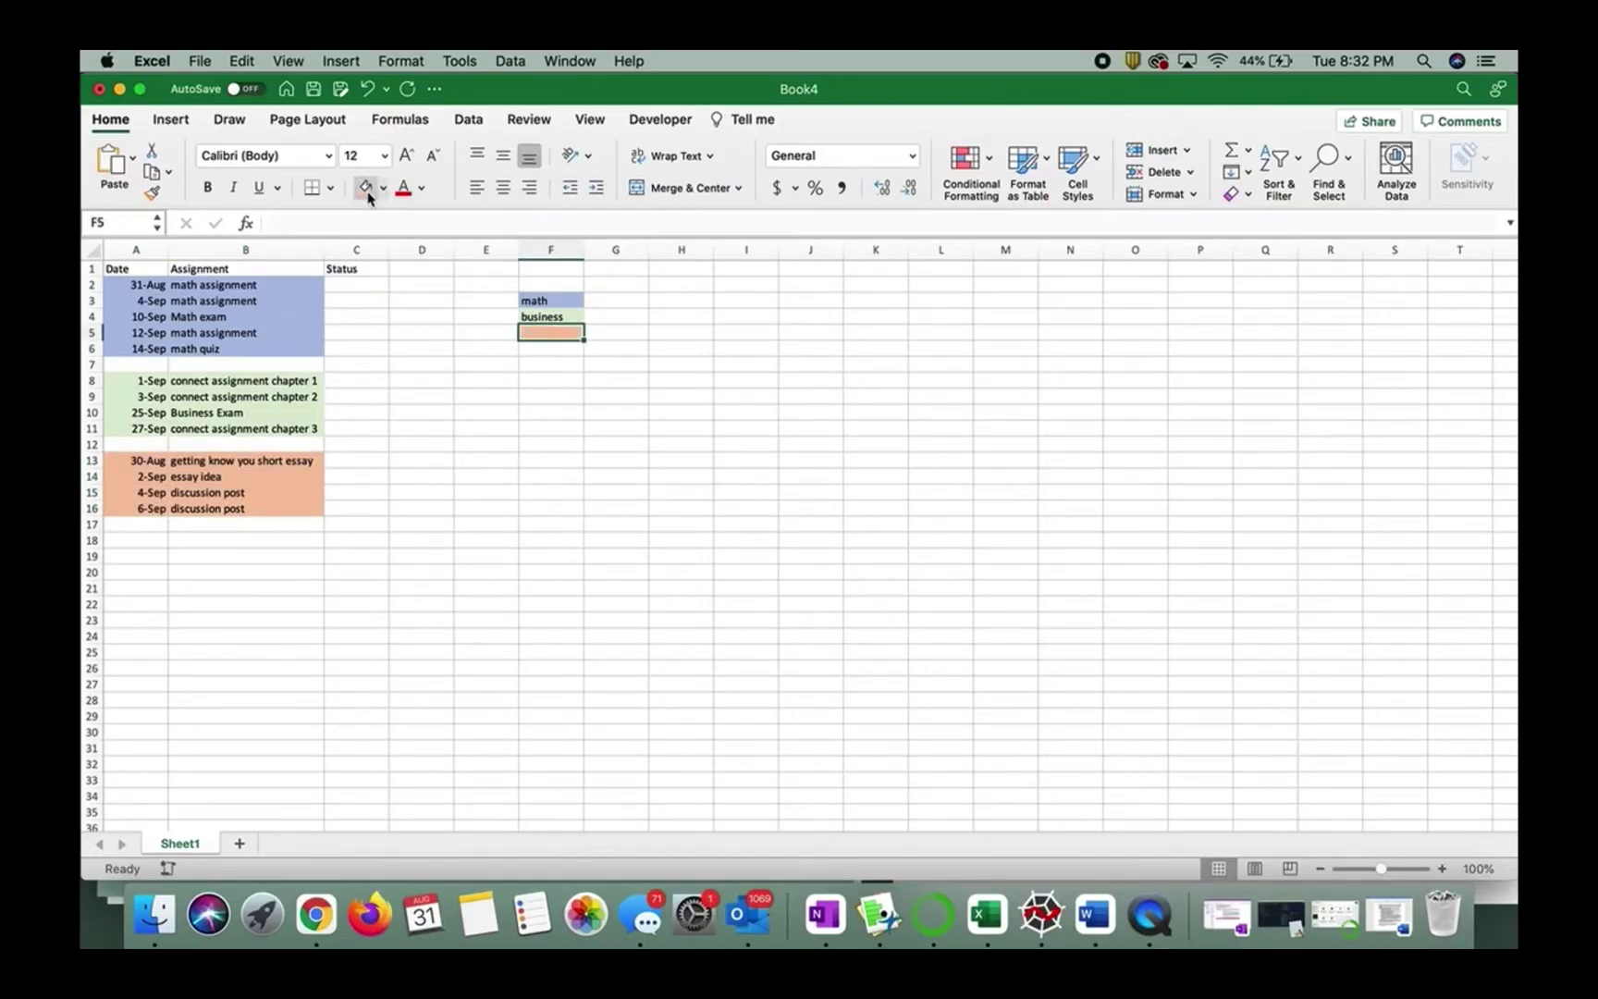
{"action": "type", "text": "english"}
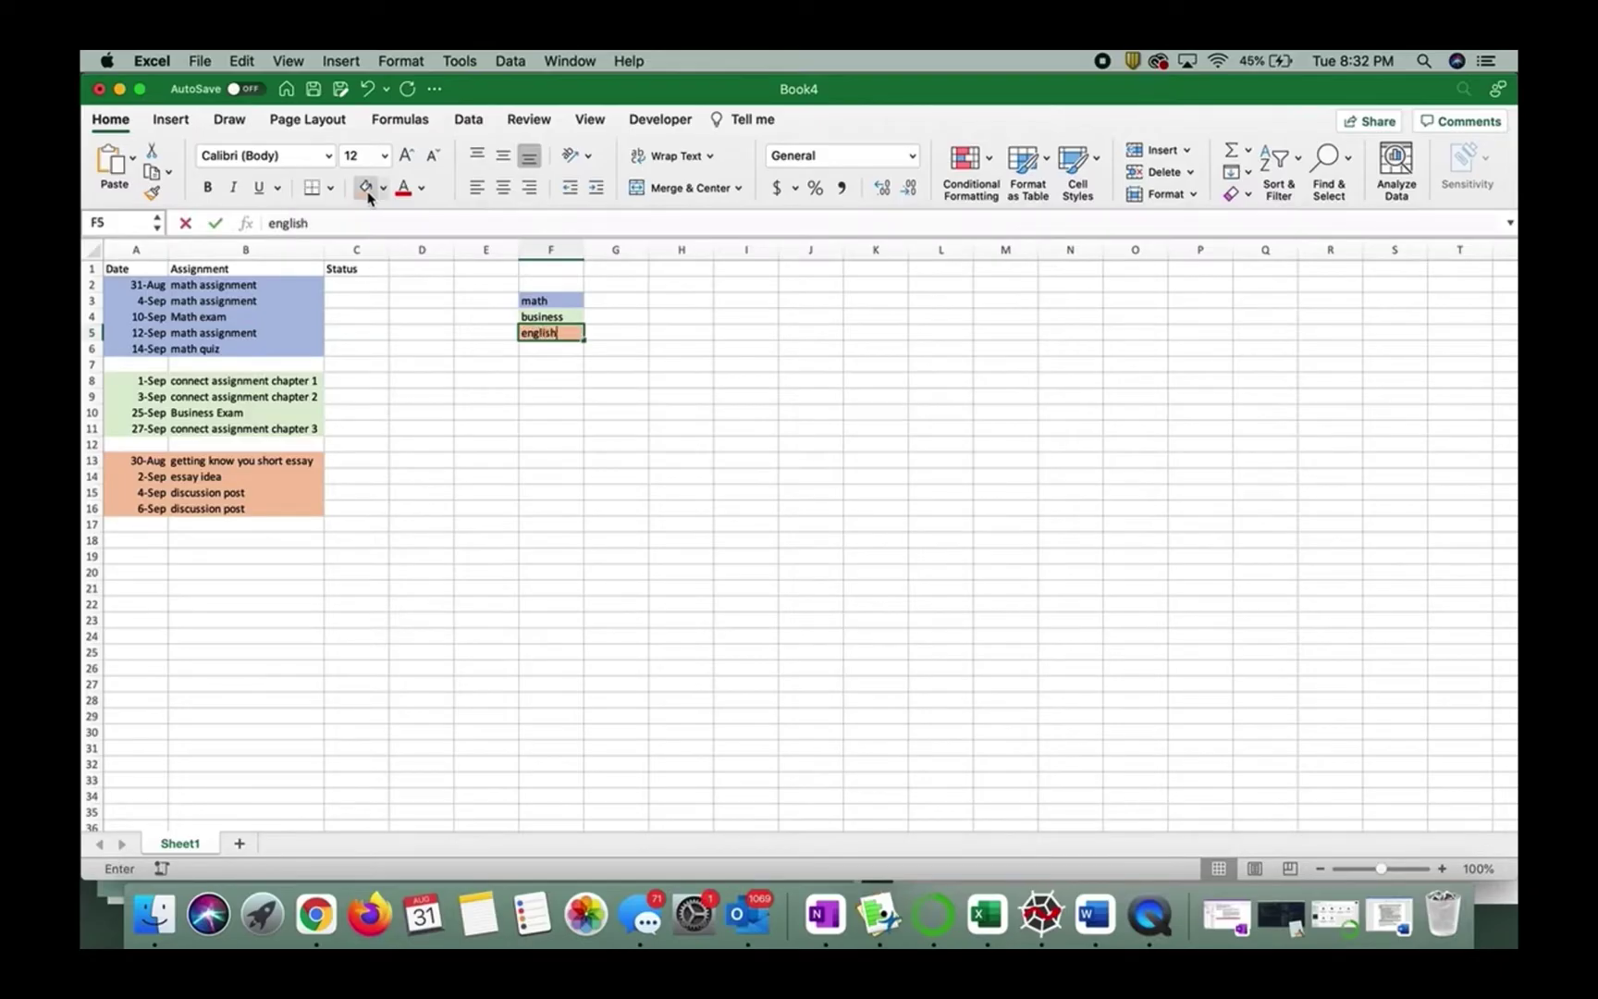
{"action": "left_click", "coordinate": [541, 366]}
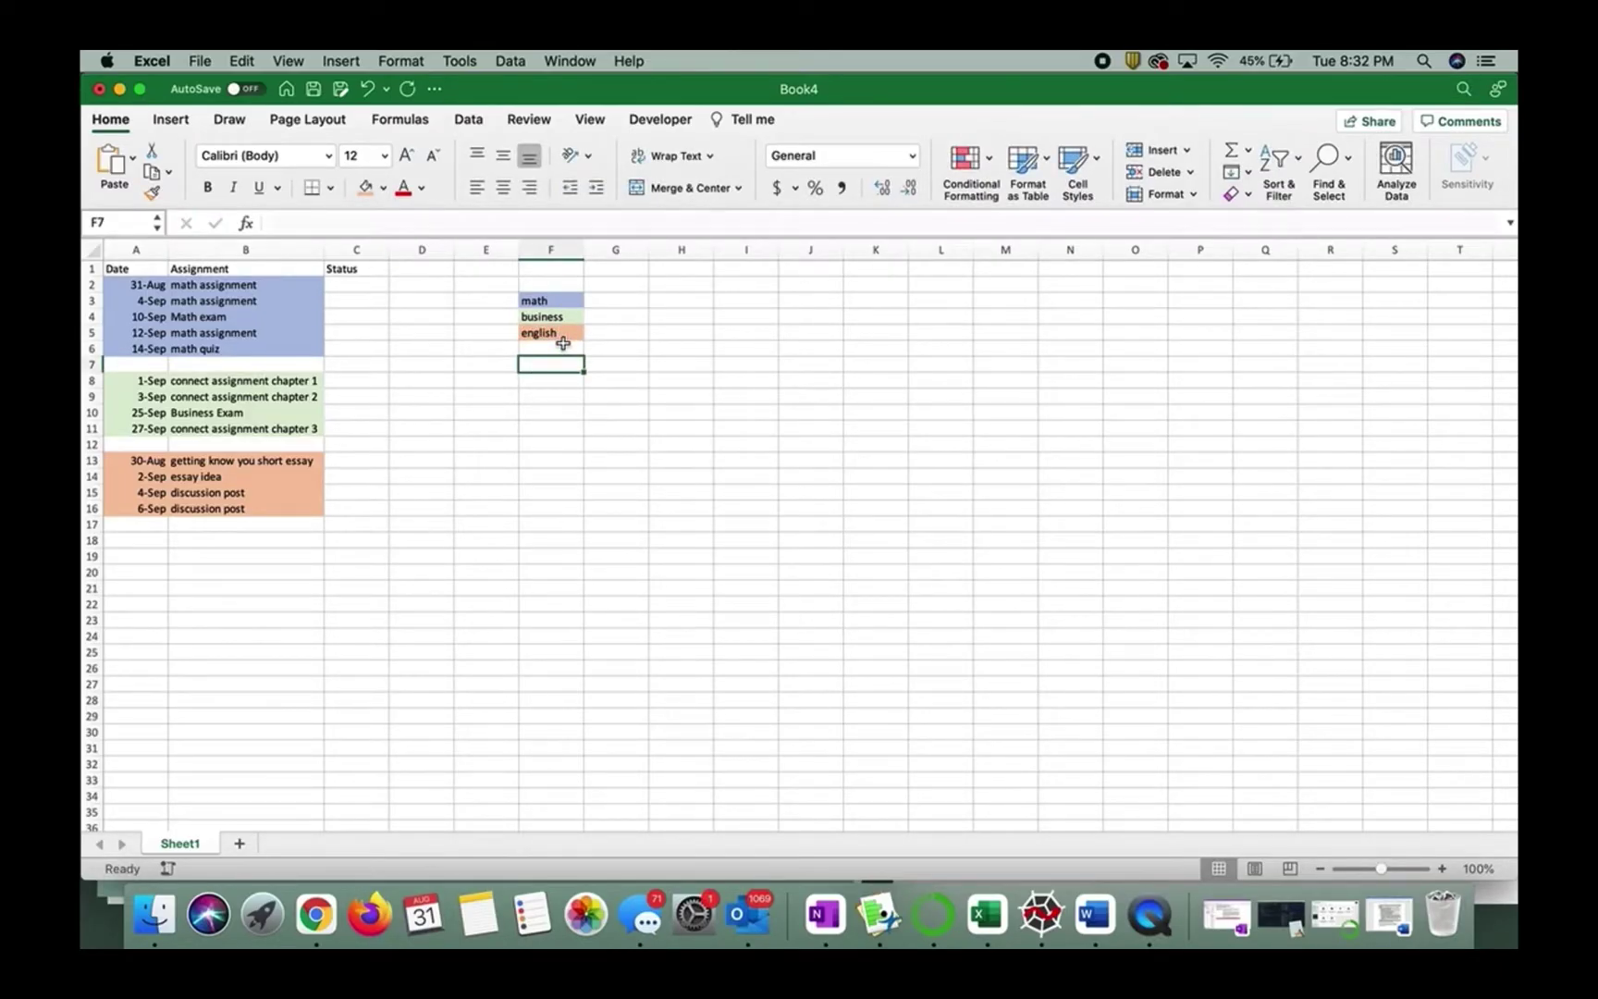
{"action": "left_click_drag", "start_coordinate": [315, 514], "coordinate": [123, 293]}
Step: Custom-sort A1:B15 by the Date column, oldest to newest
{"action": "left_click", "coordinate": [304, 529]}
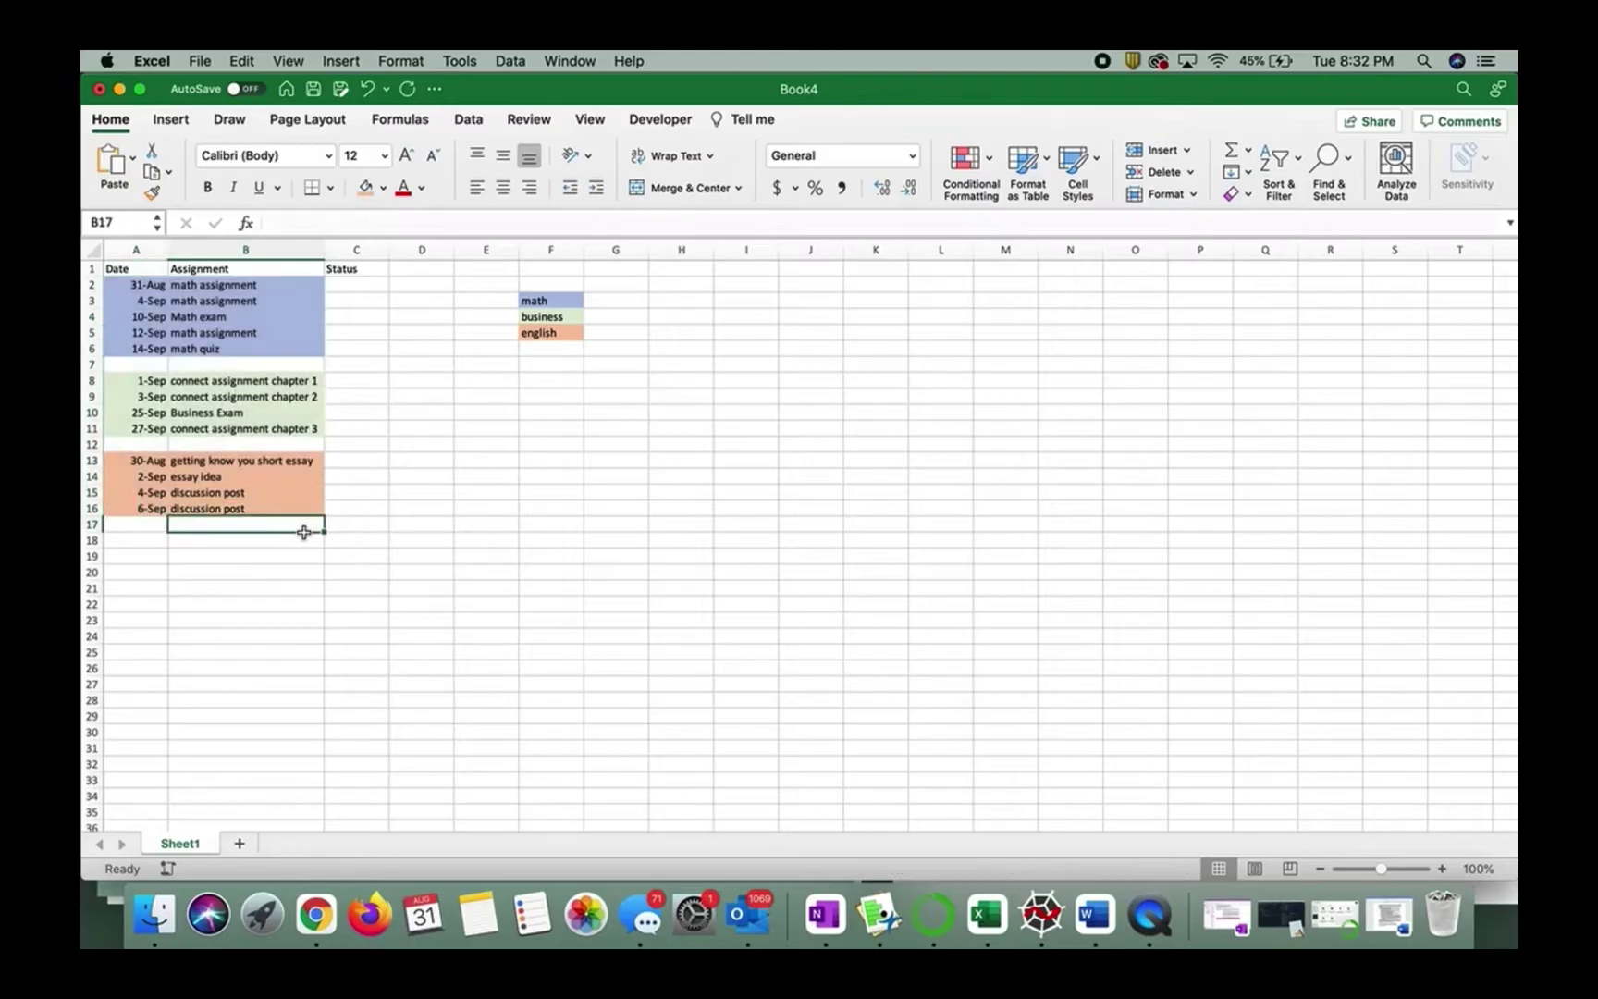
{"action": "left_click_drag", "start_coordinate": [131, 267], "coordinate": [284, 508]}
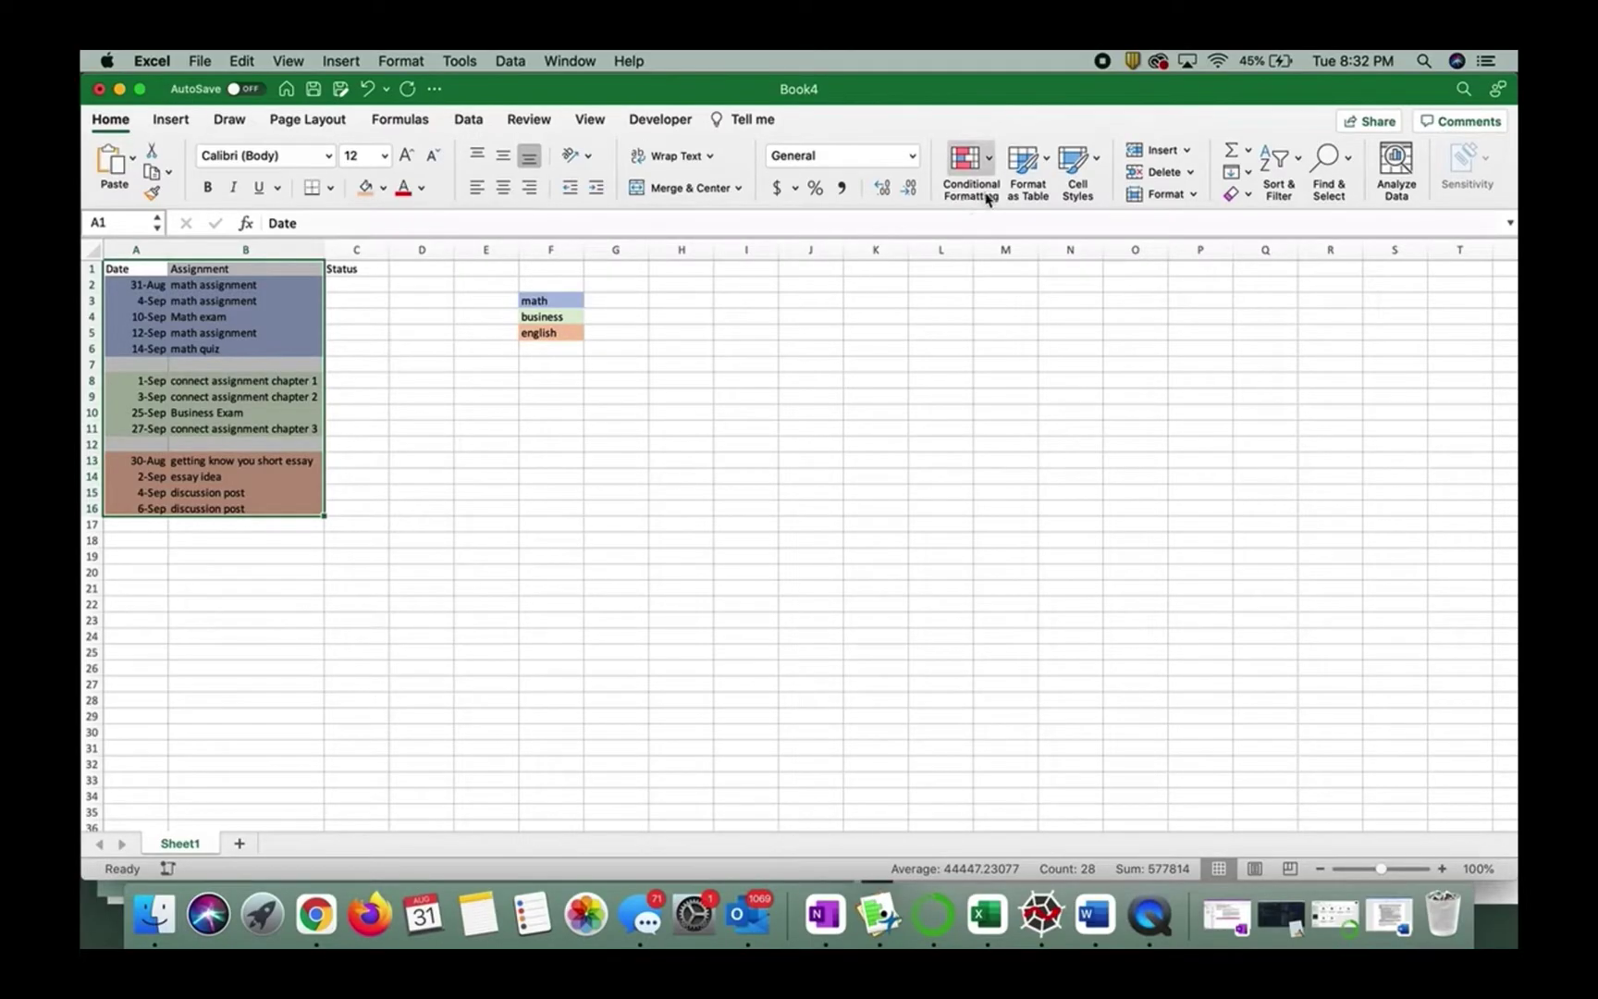
{"action": "left_click", "coordinate": [1293, 164]}
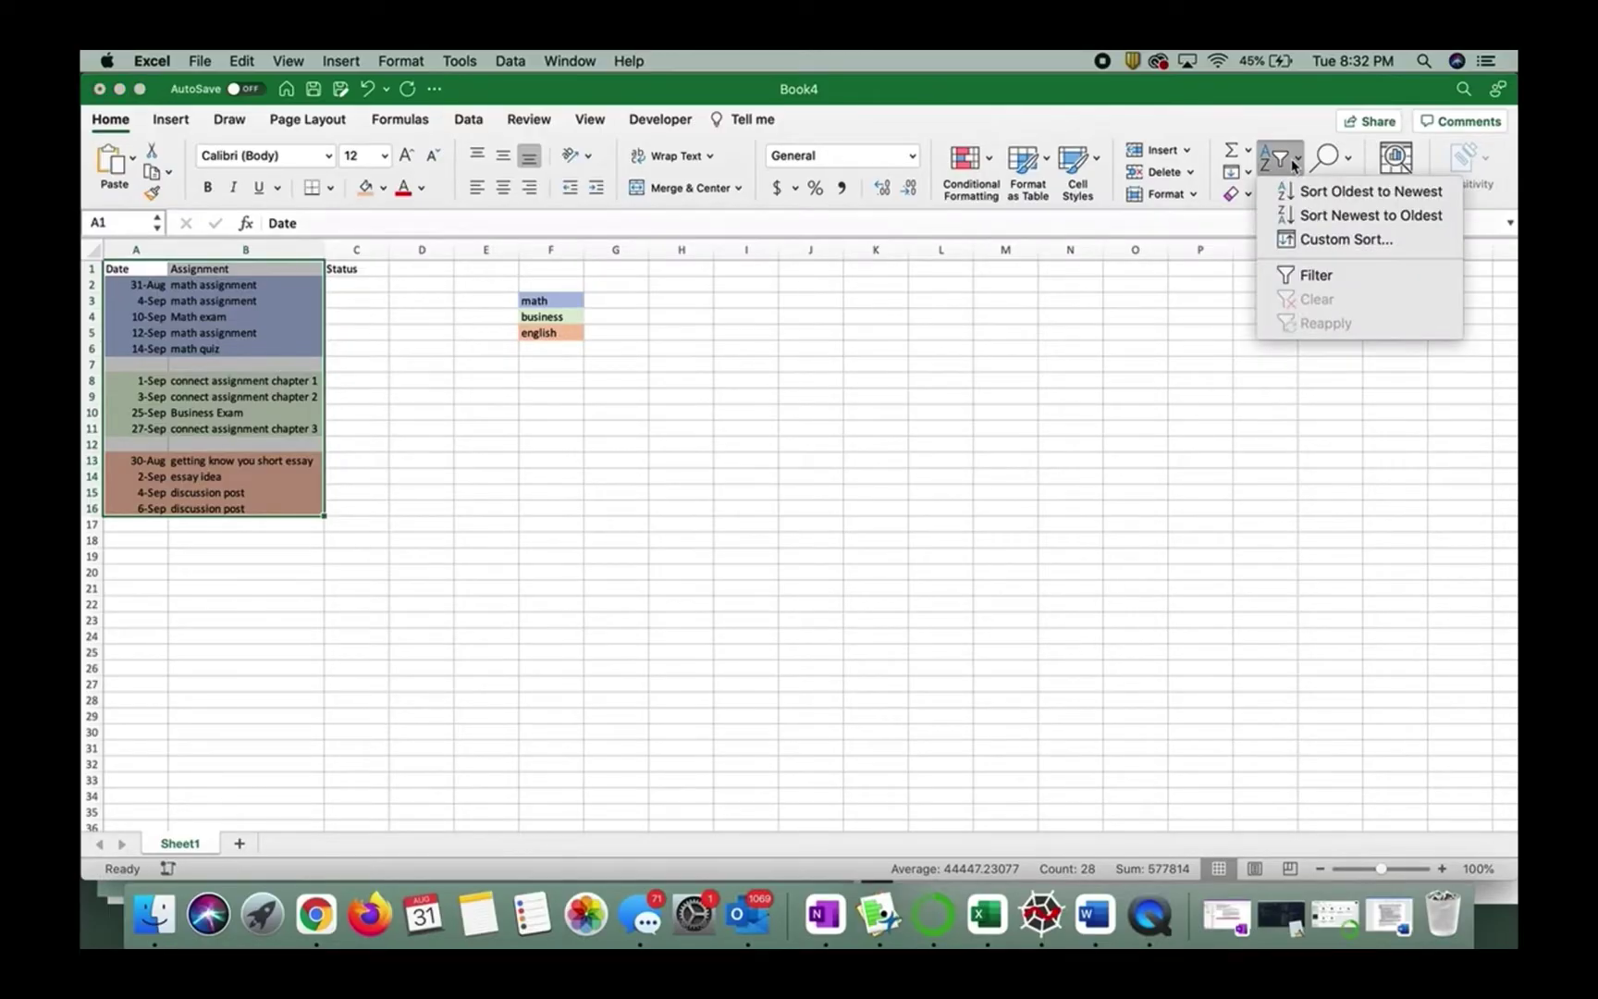
{"action": "left_click", "coordinate": [1311, 242]}
{"action": "left_click", "coordinate": [667, 176]}
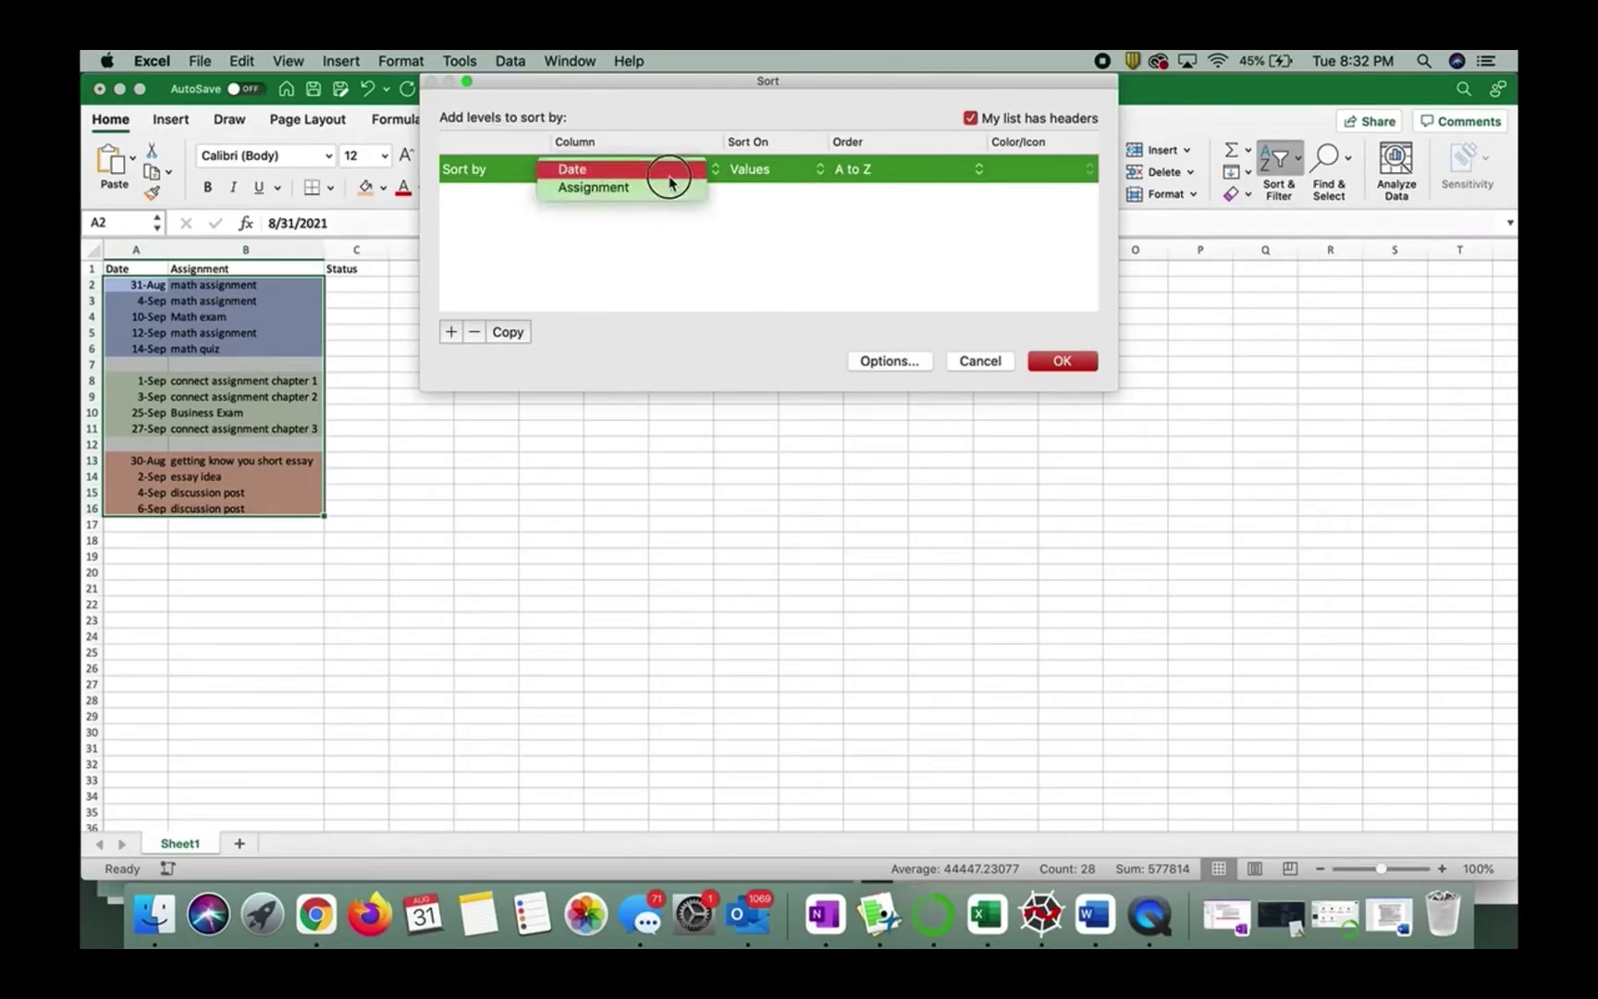
{"action": "left_click", "coordinate": [610, 172]}
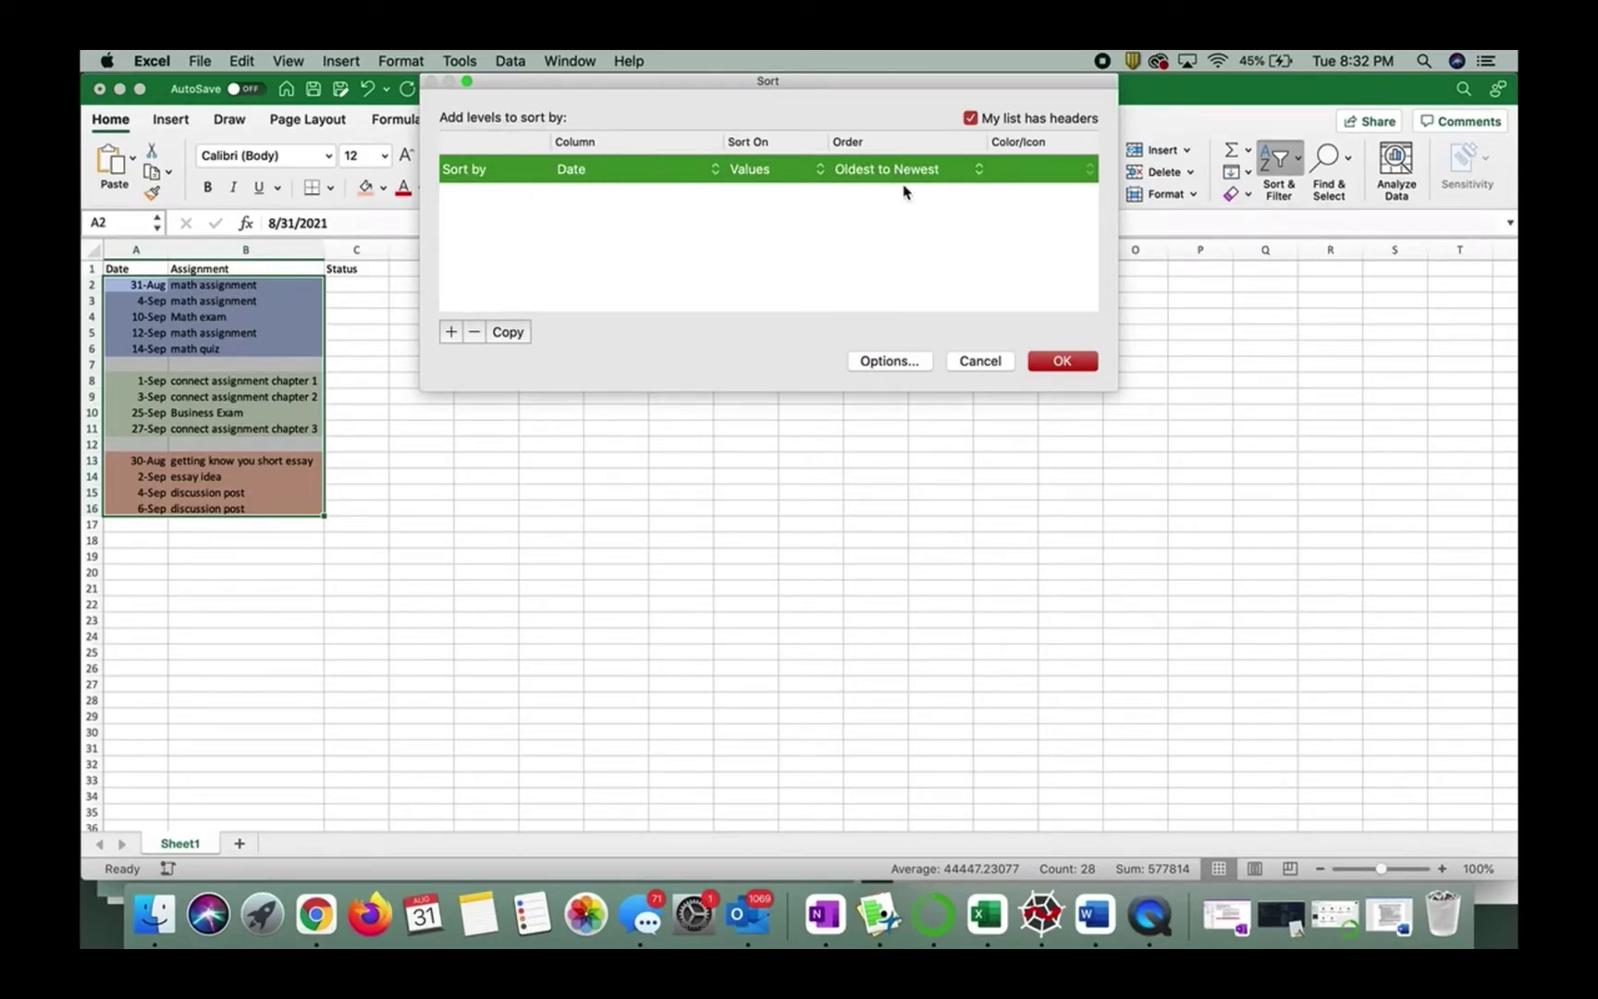
{"action": "left_click", "coordinate": [1062, 360]}
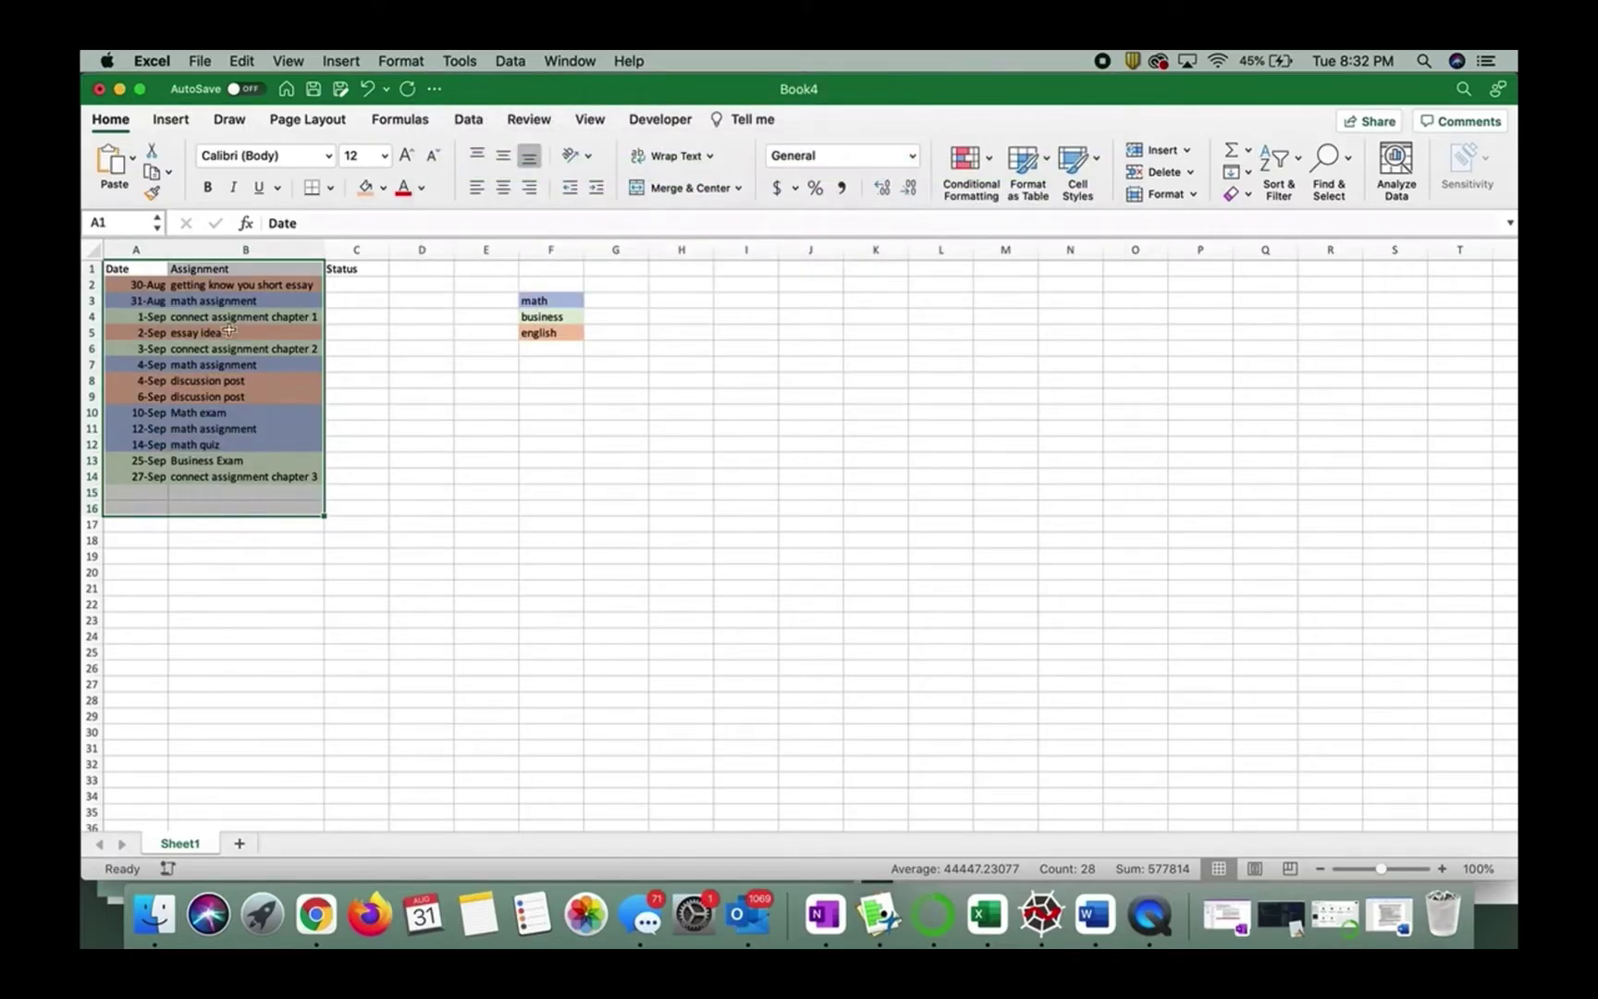
Step: Check the sorted dates and assignment names, including the empty rows left below the list
{"action": "left_click", "coordinate": [204, 543]}
{"action": "left_click_drag", "start_coordinate": [134, 492], "coordinate": [133, 506]}
{"action": "left_click", "coordinate": [219, 285]}
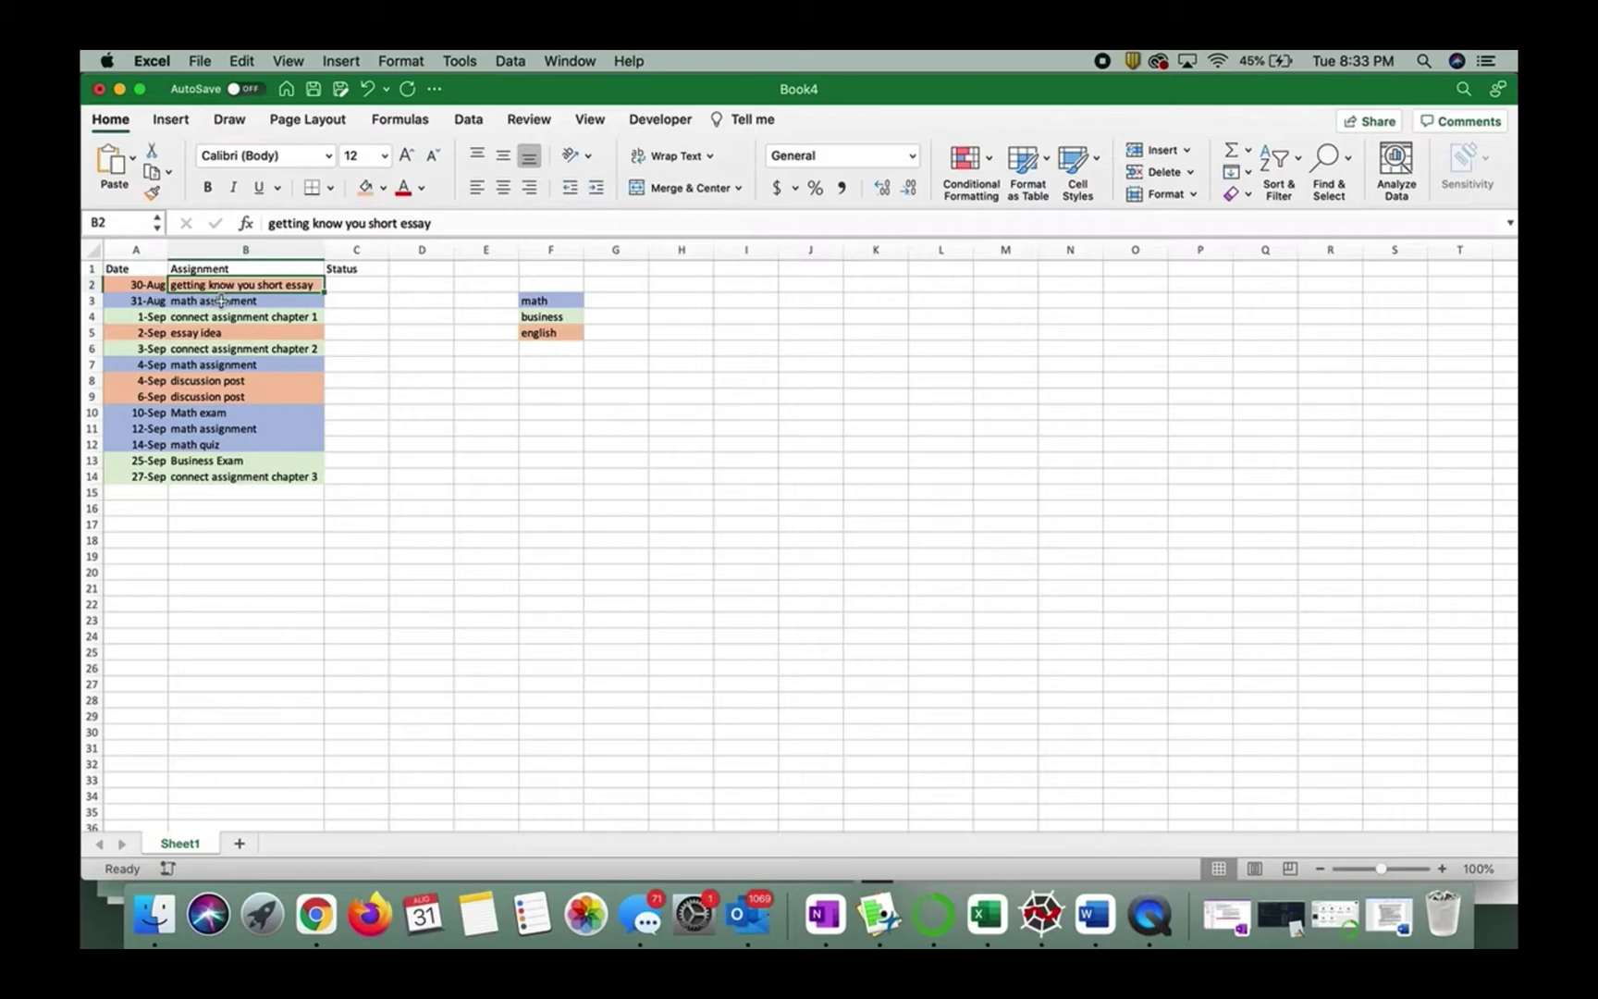
{"action": "left_click", "coordinate": [215, 303]}
{"action": "left_click_drag", "start_coordinate": [154, 285], "coordinate": [148, 481]}
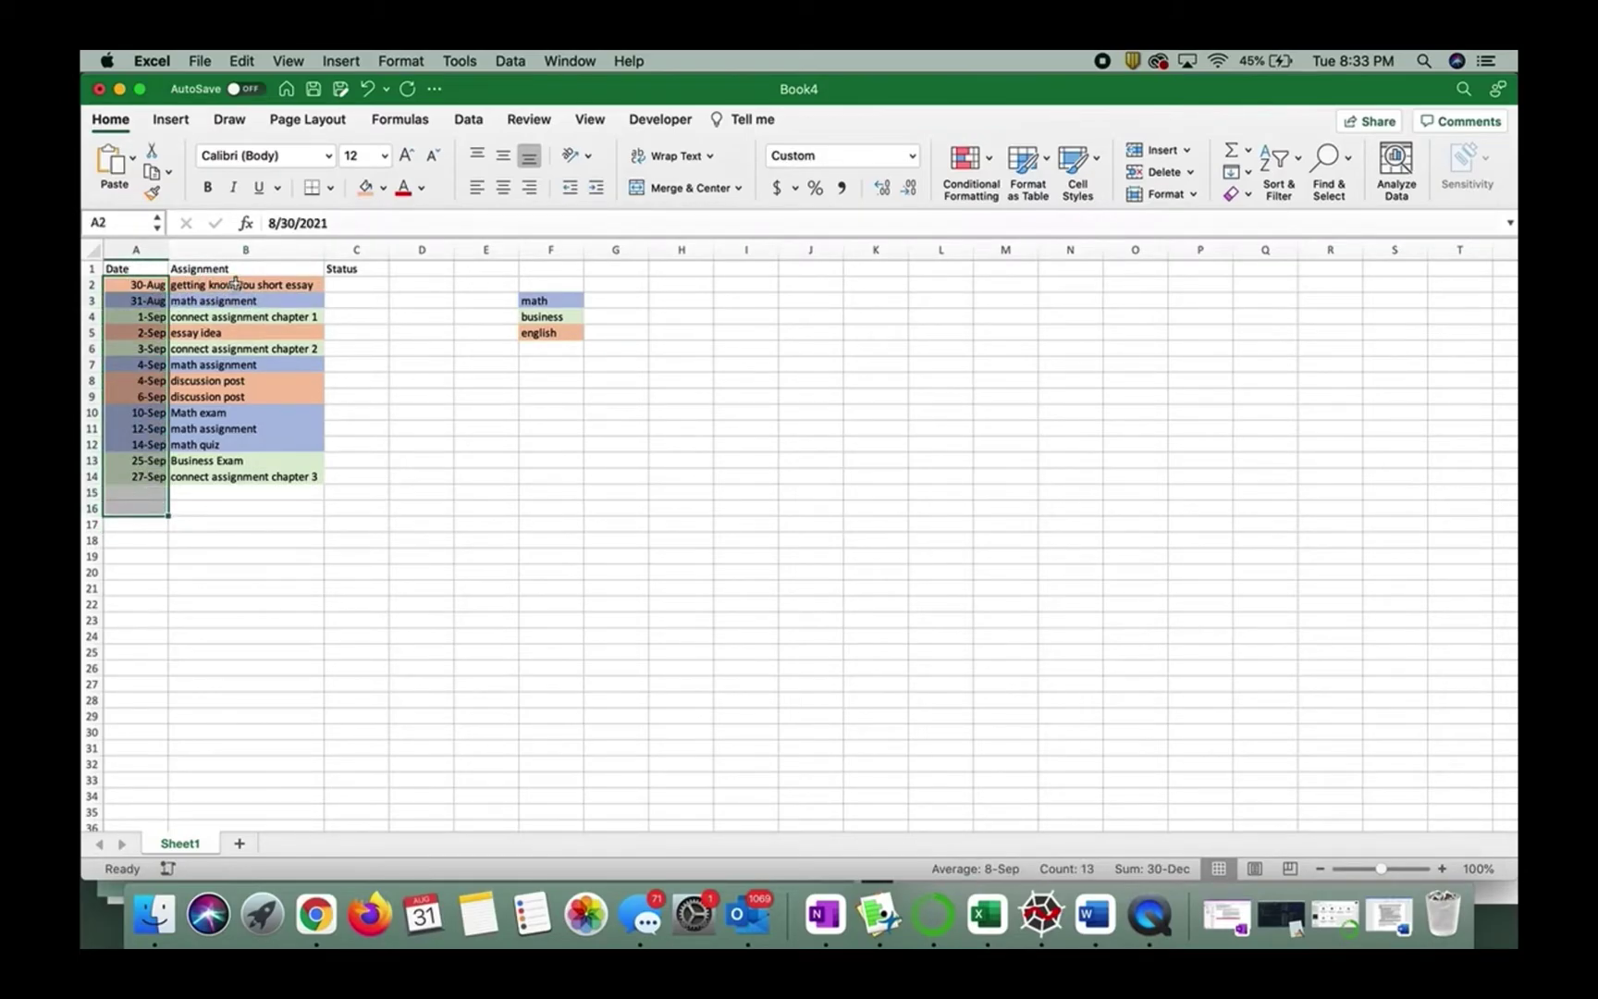
{"action": "left_click_drag", "start_coordinate": [236, 285], "coordinate": [233, 475]}
{"action": "left_click", "coordinate": [323, 461]}
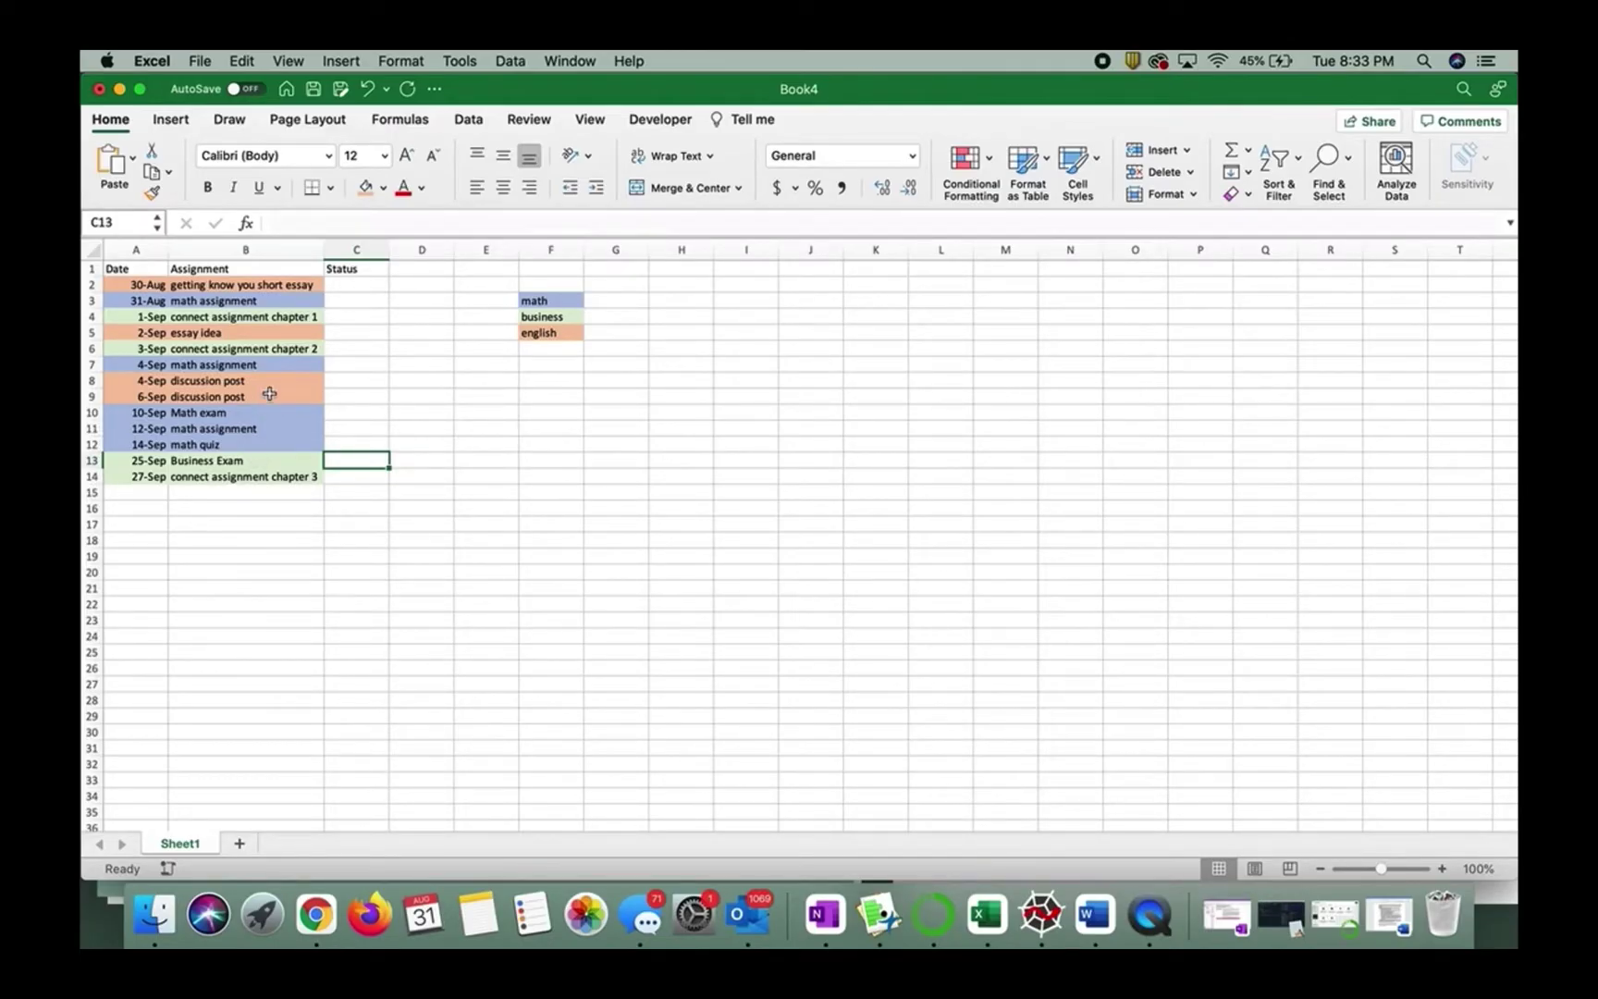
{"action": "left_click", "coordinate": [345, 286]}
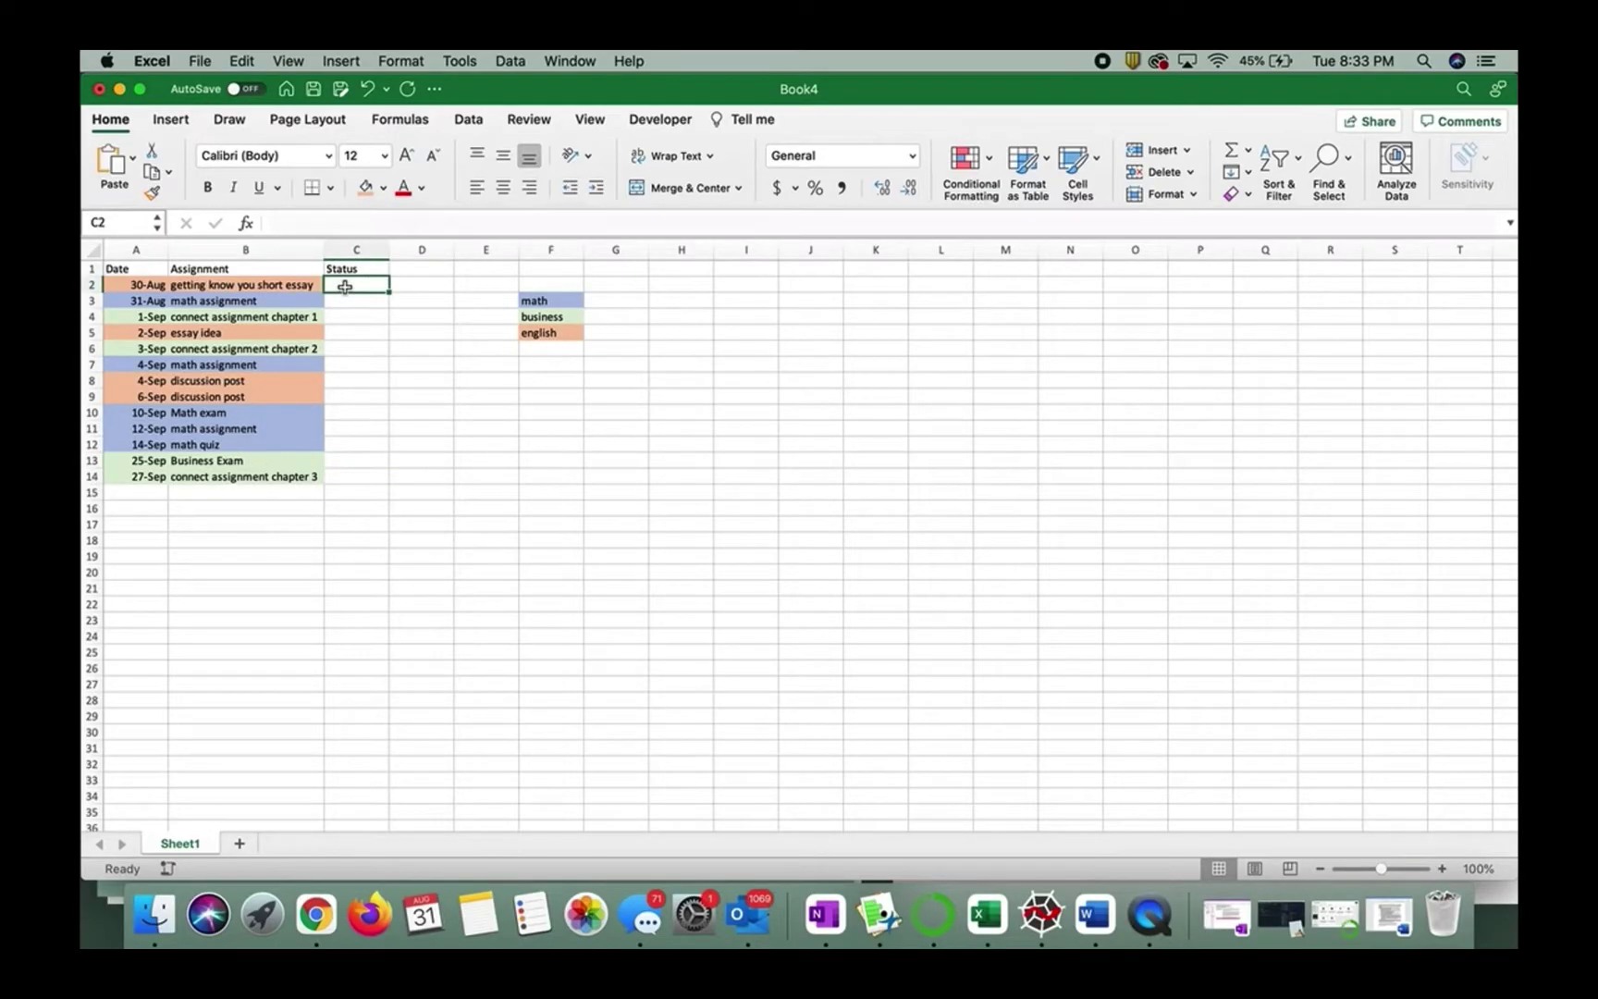
{"action": "type", "text": "Y"}
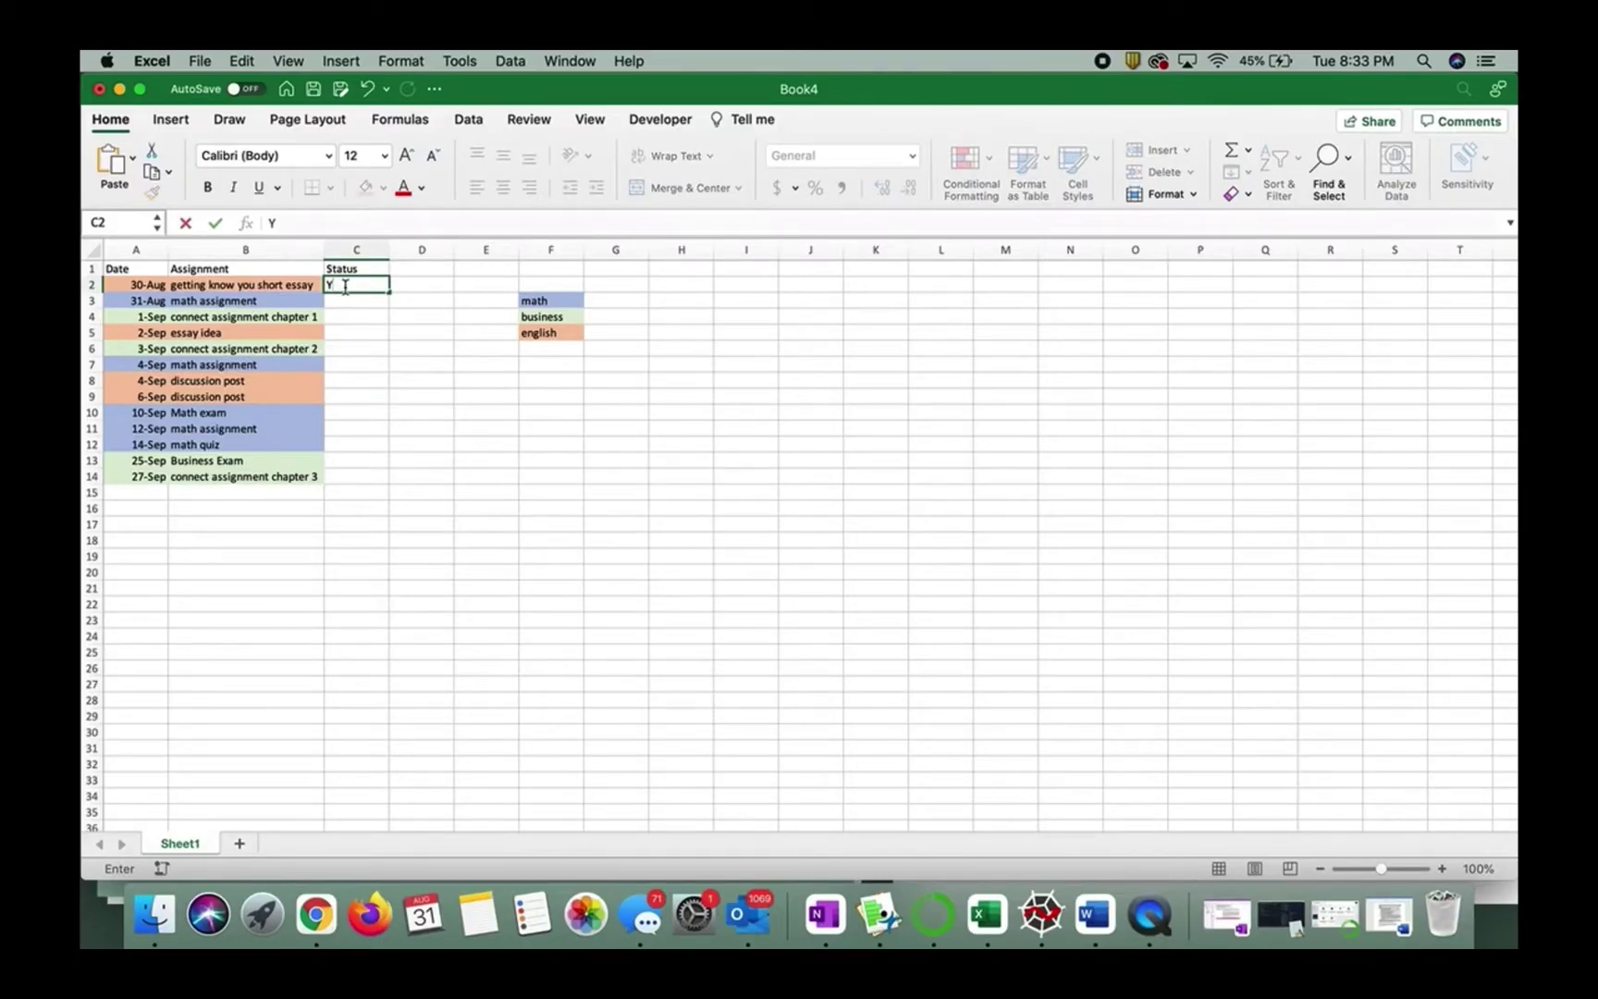
{"action": "key", "text": "BackSpace"}
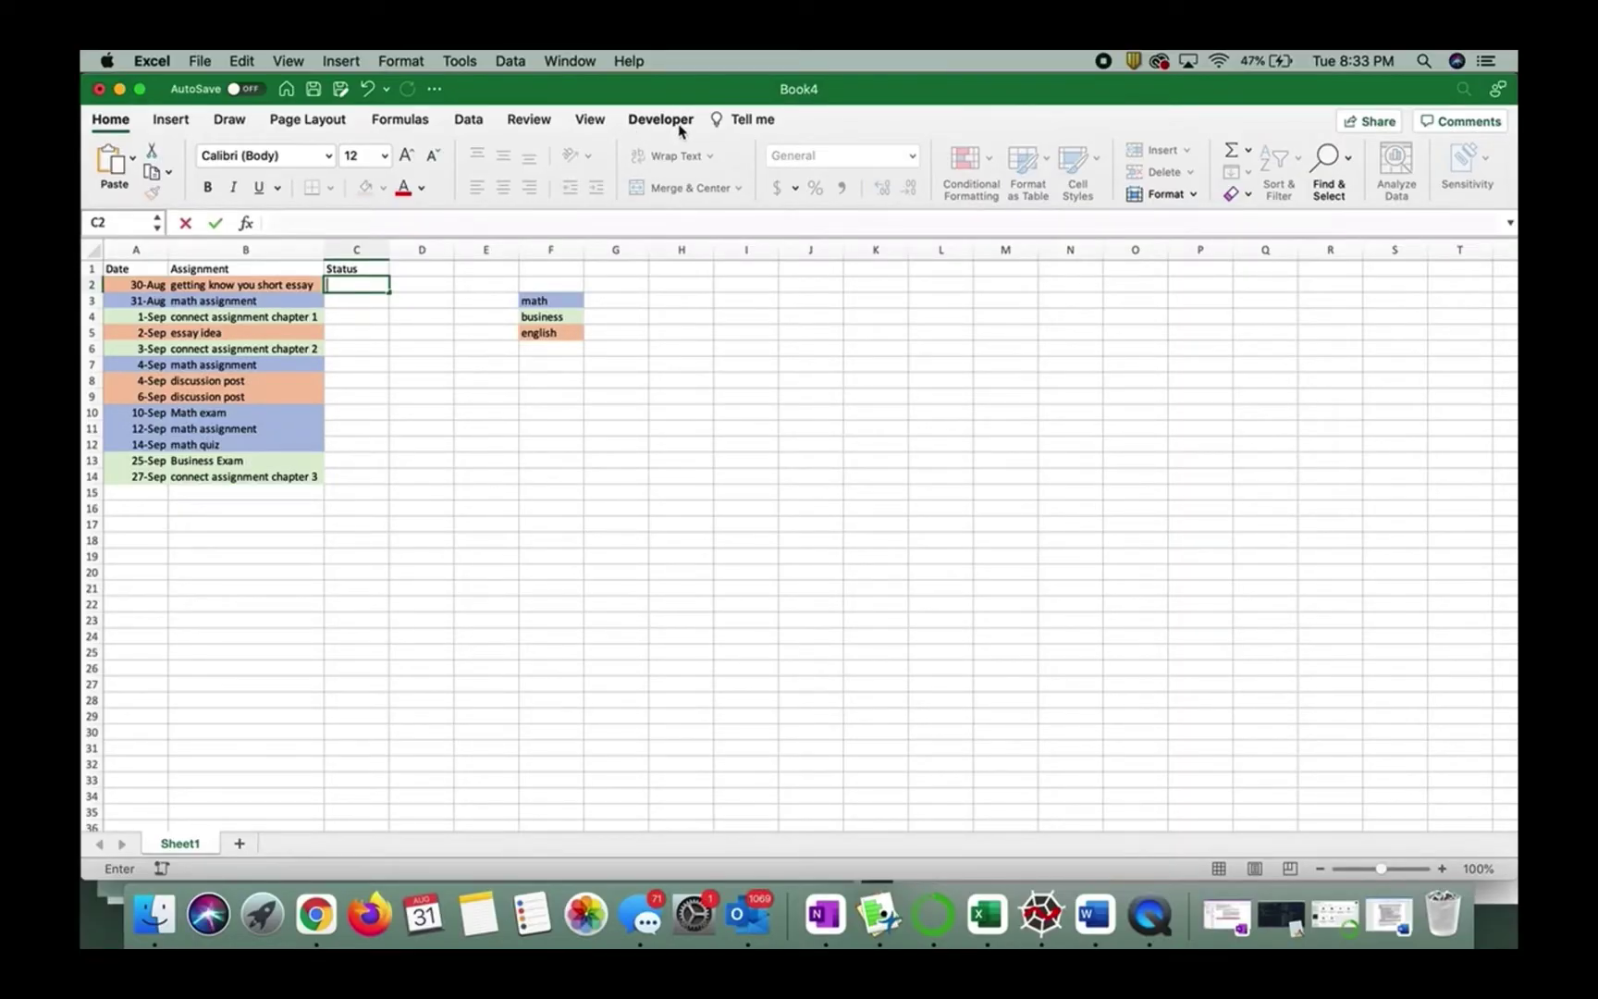
{"action": "left_click", "coordinate": [155, 61]}
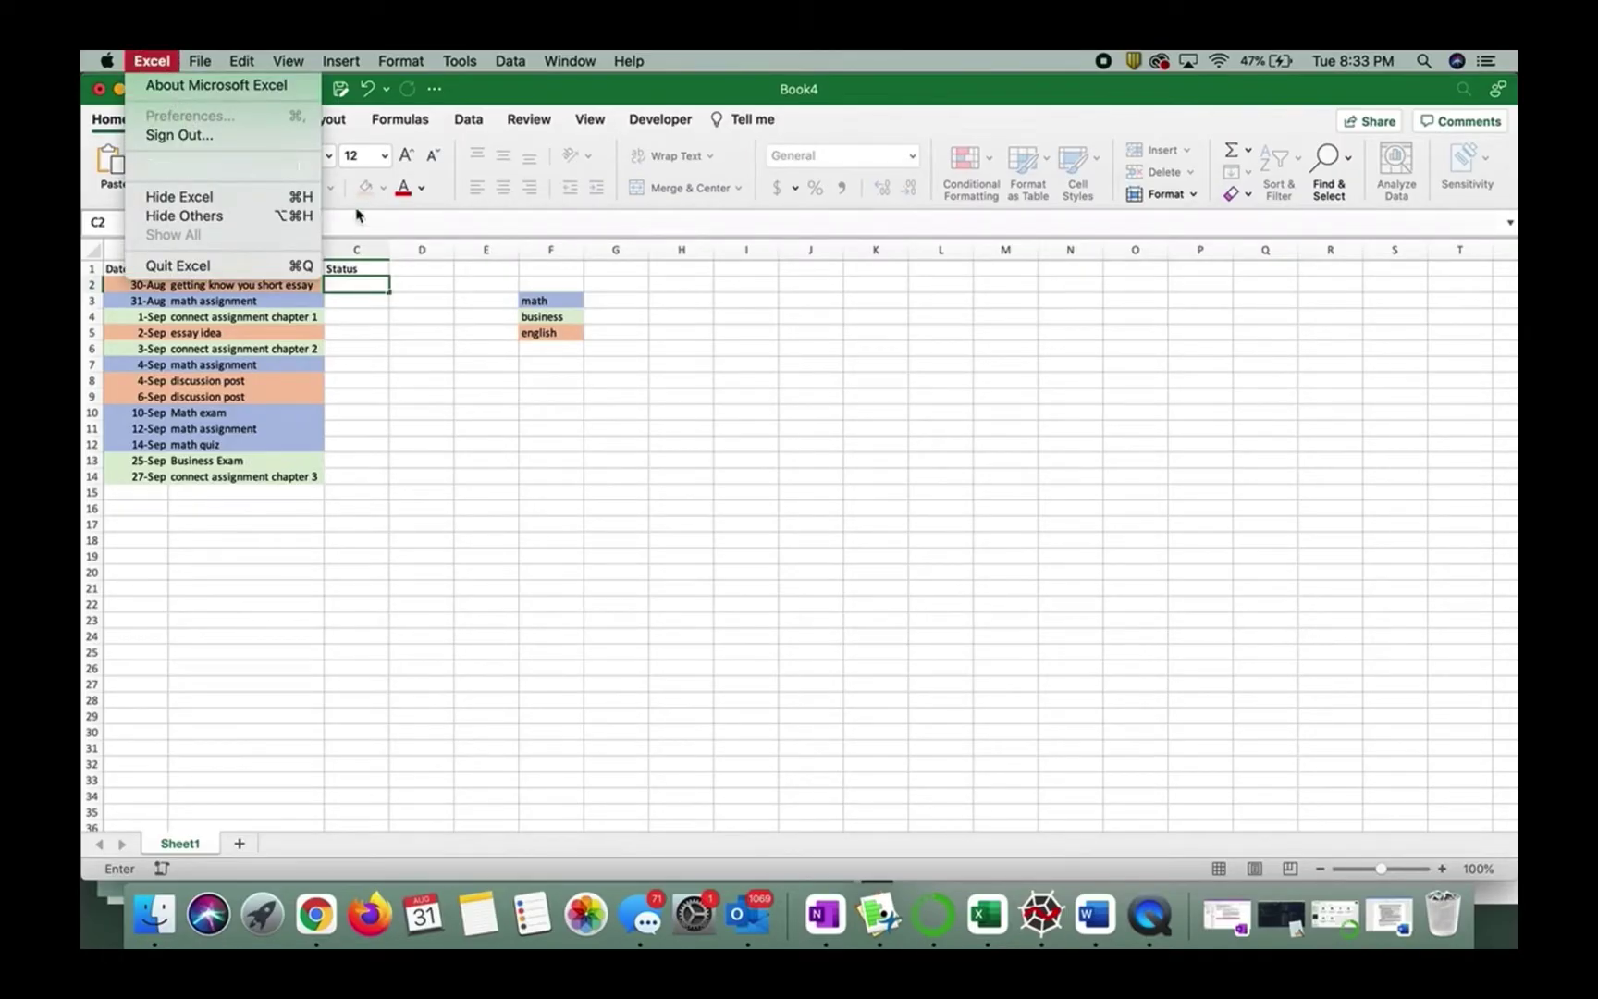
Step: Open Excel Preferences after several false starts through the app and File menus
{"action": "left_click", "coordinate": [471, 407]}
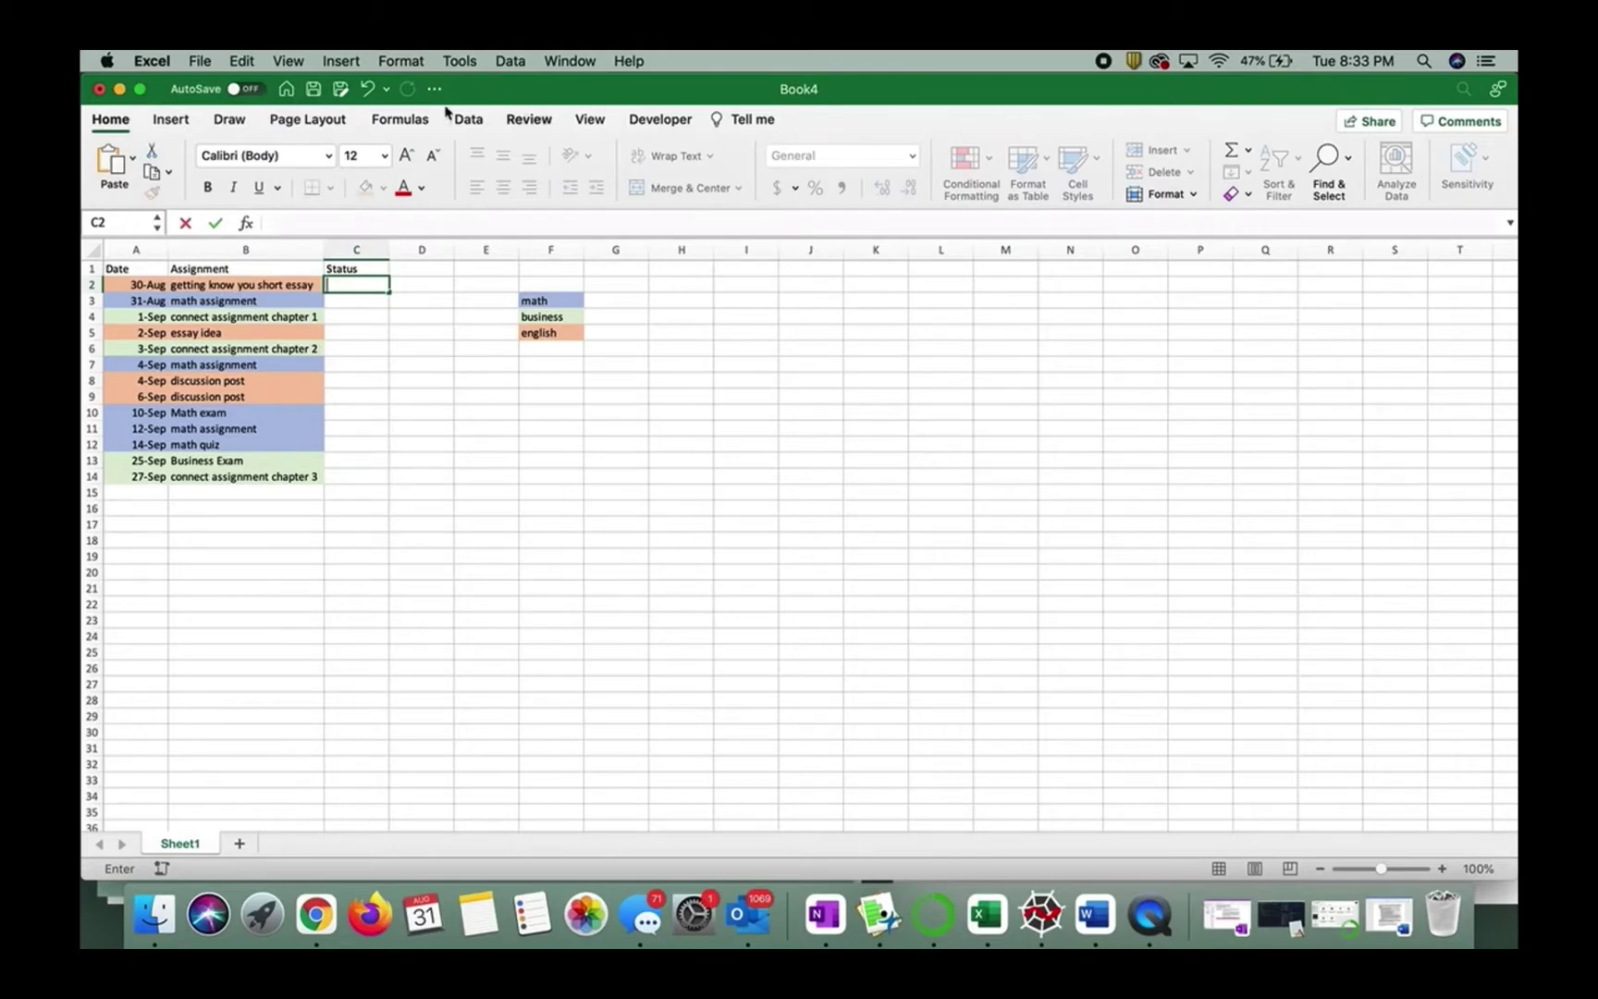
{"action": "left_click", "coordinate": [157, 61]}
{"action": "left_click", "coordinate": [192, 118]}
{"action": "left_click", "coordinate": [417, 367]}
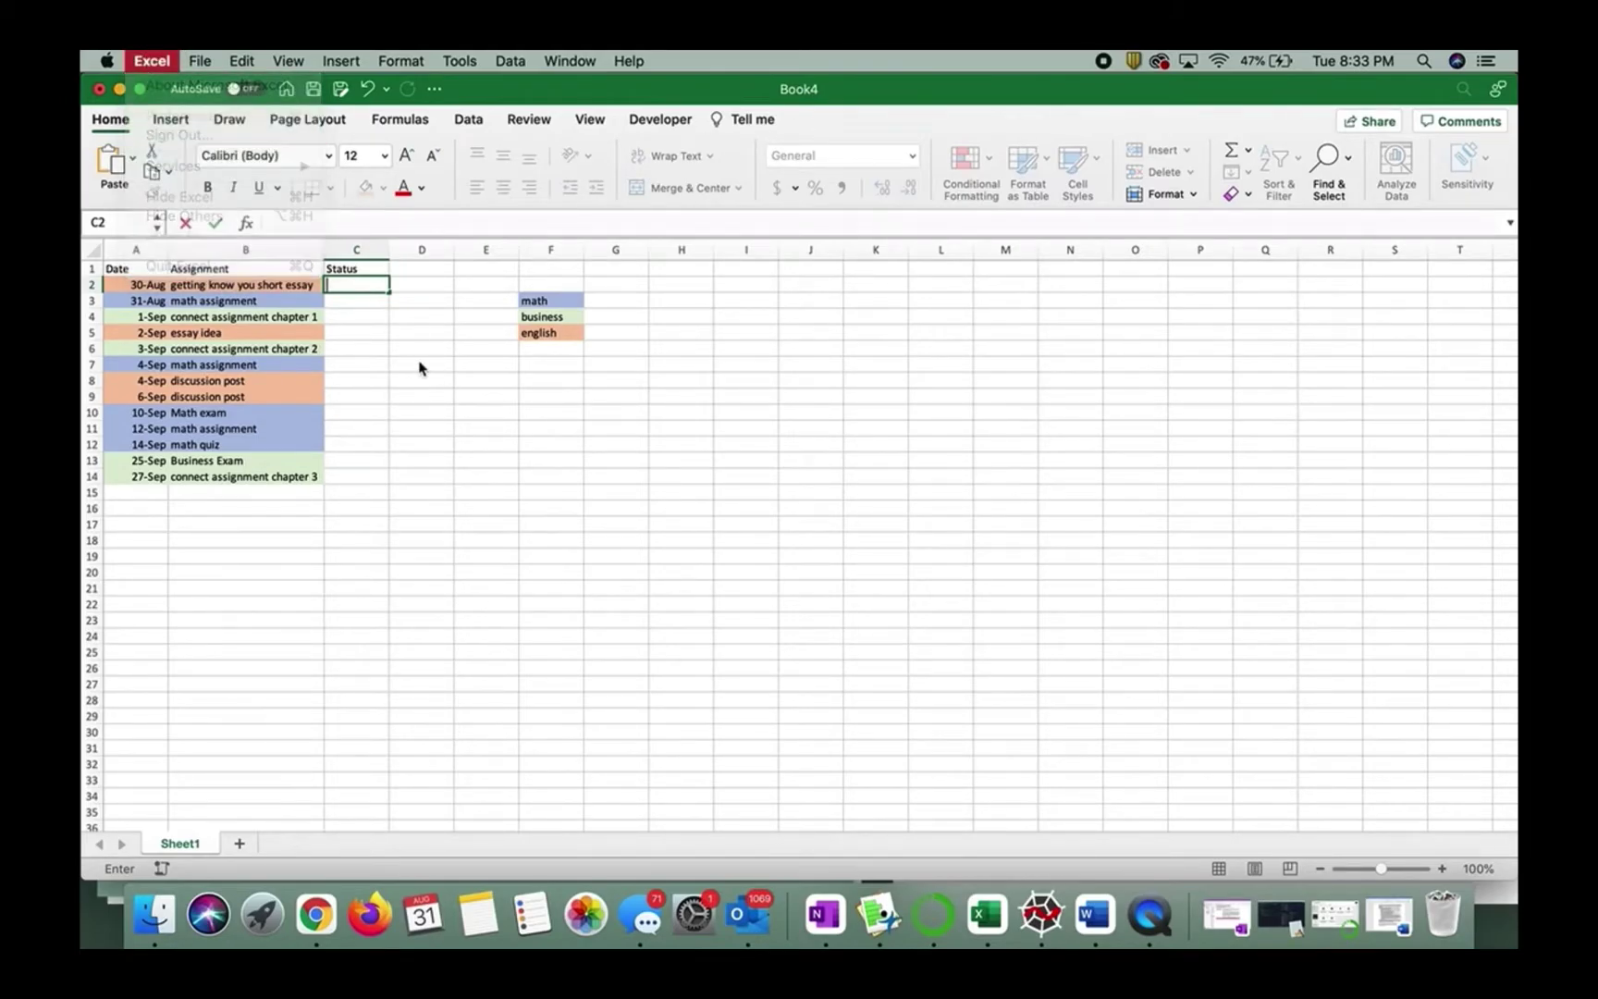
{"action": "left_click", "coordinate": [352, 347]}
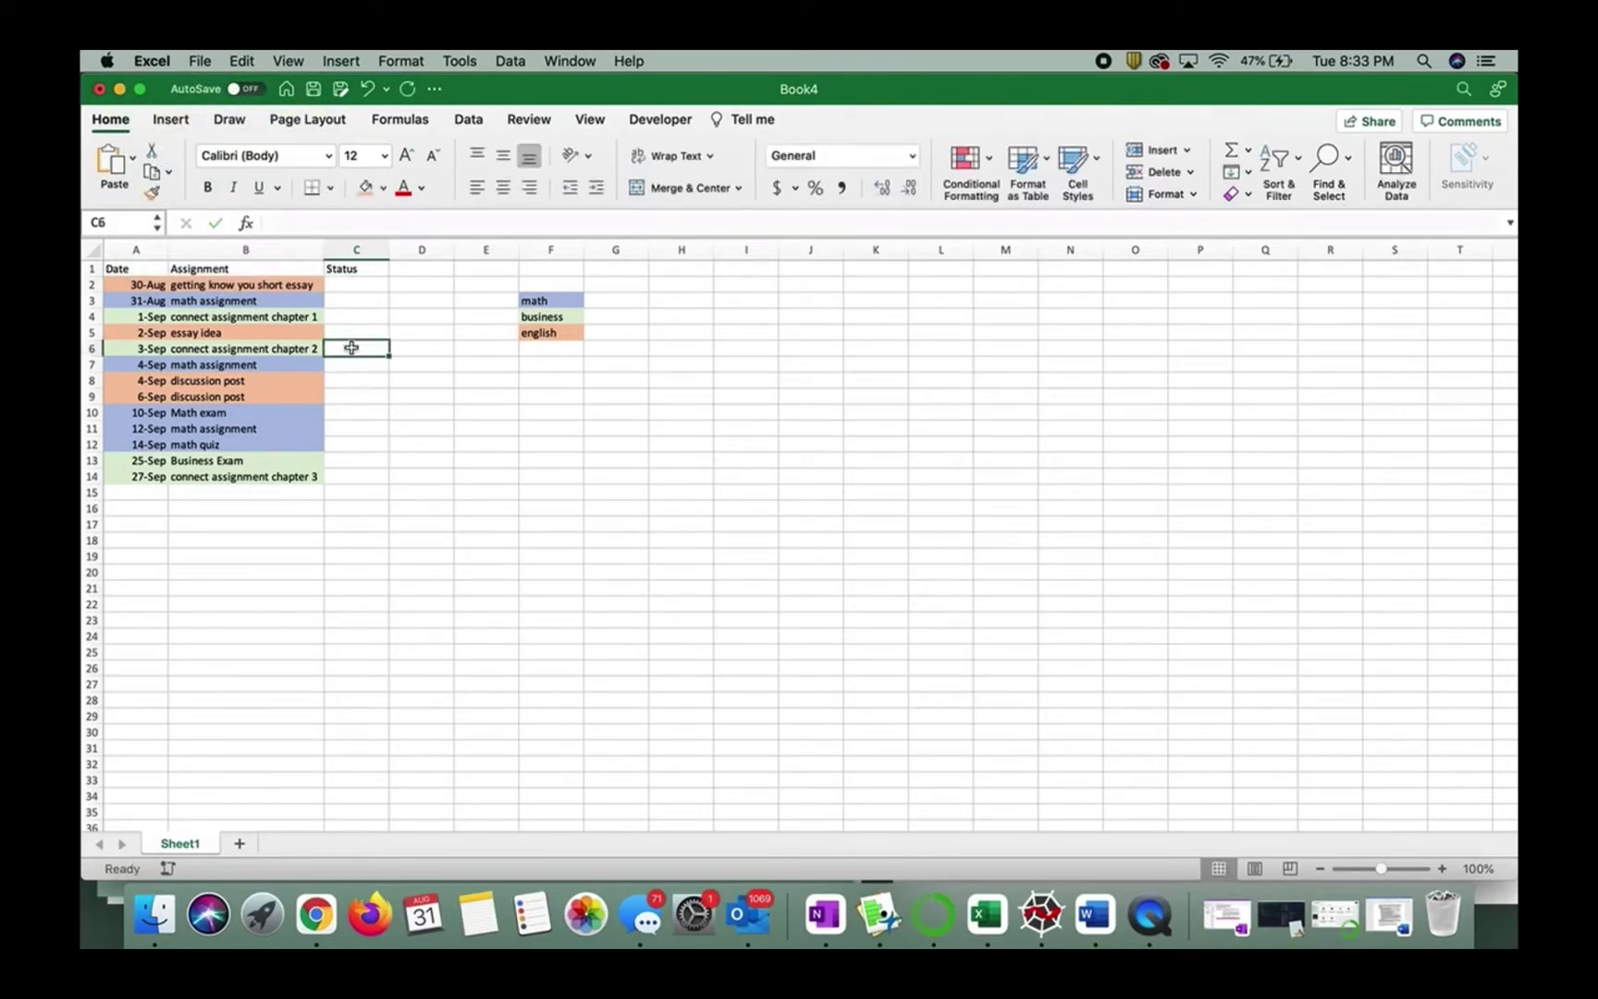
{"action": "left_click", "coordinate": [200, 61]}
{"action": "left_click", "coordinate": [196, 62]}
{"action": "left_click", "coordinate": [157, 61]}
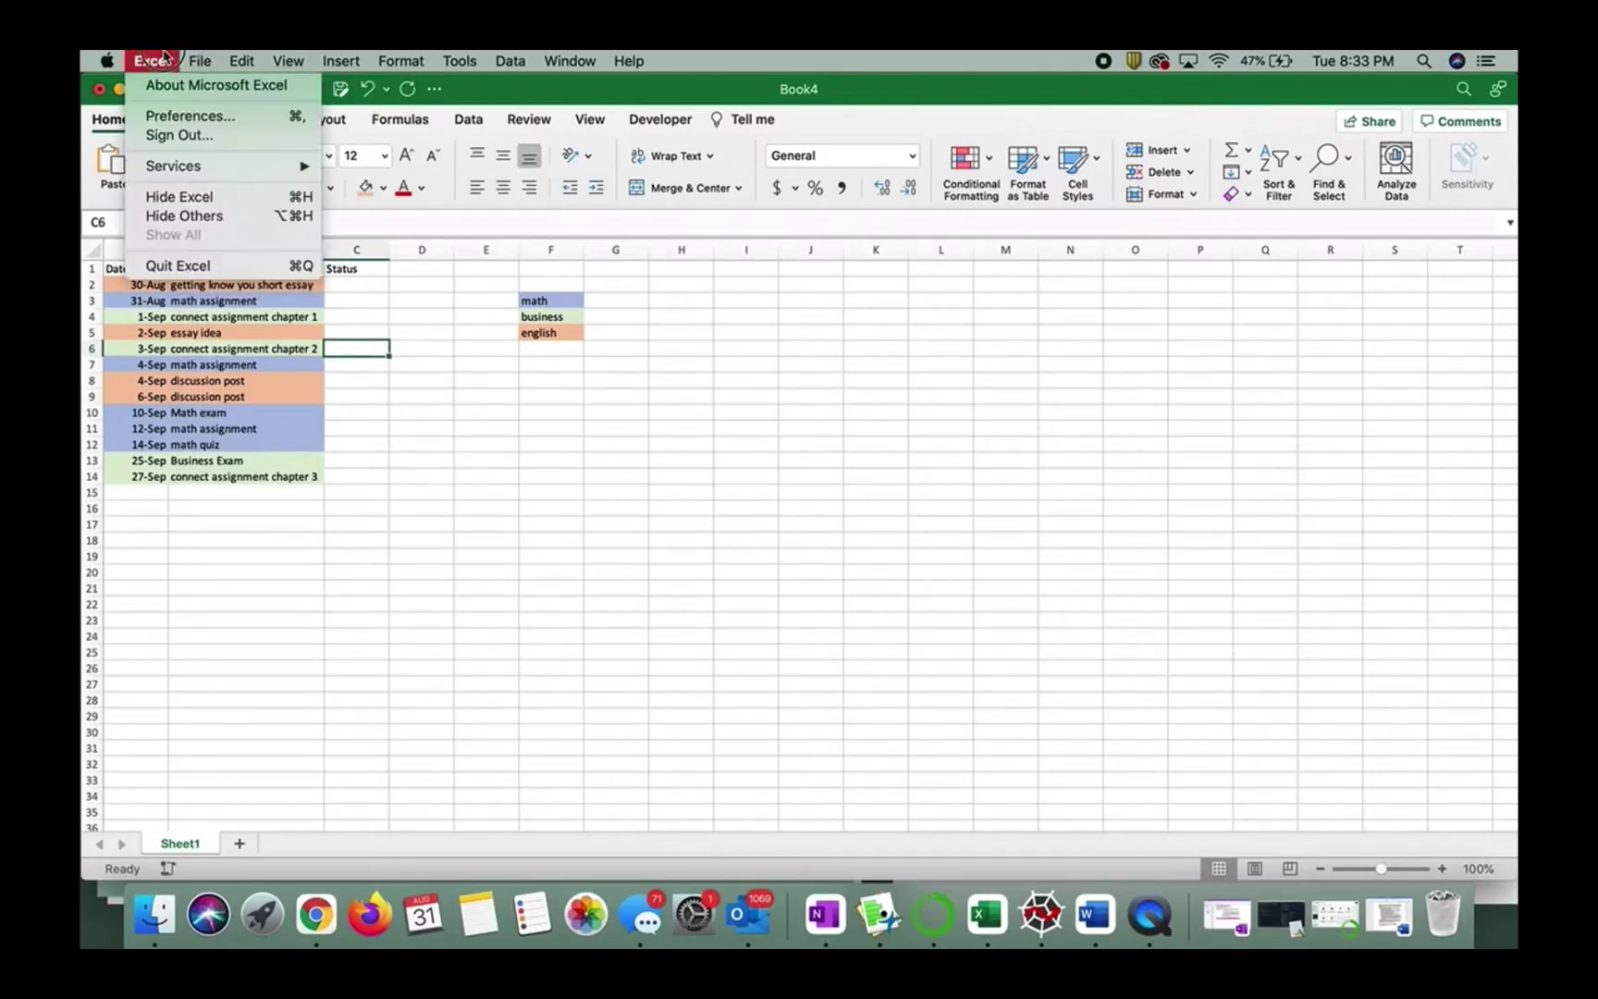
{"action": "left_click", "coordinate": [177, 115]}
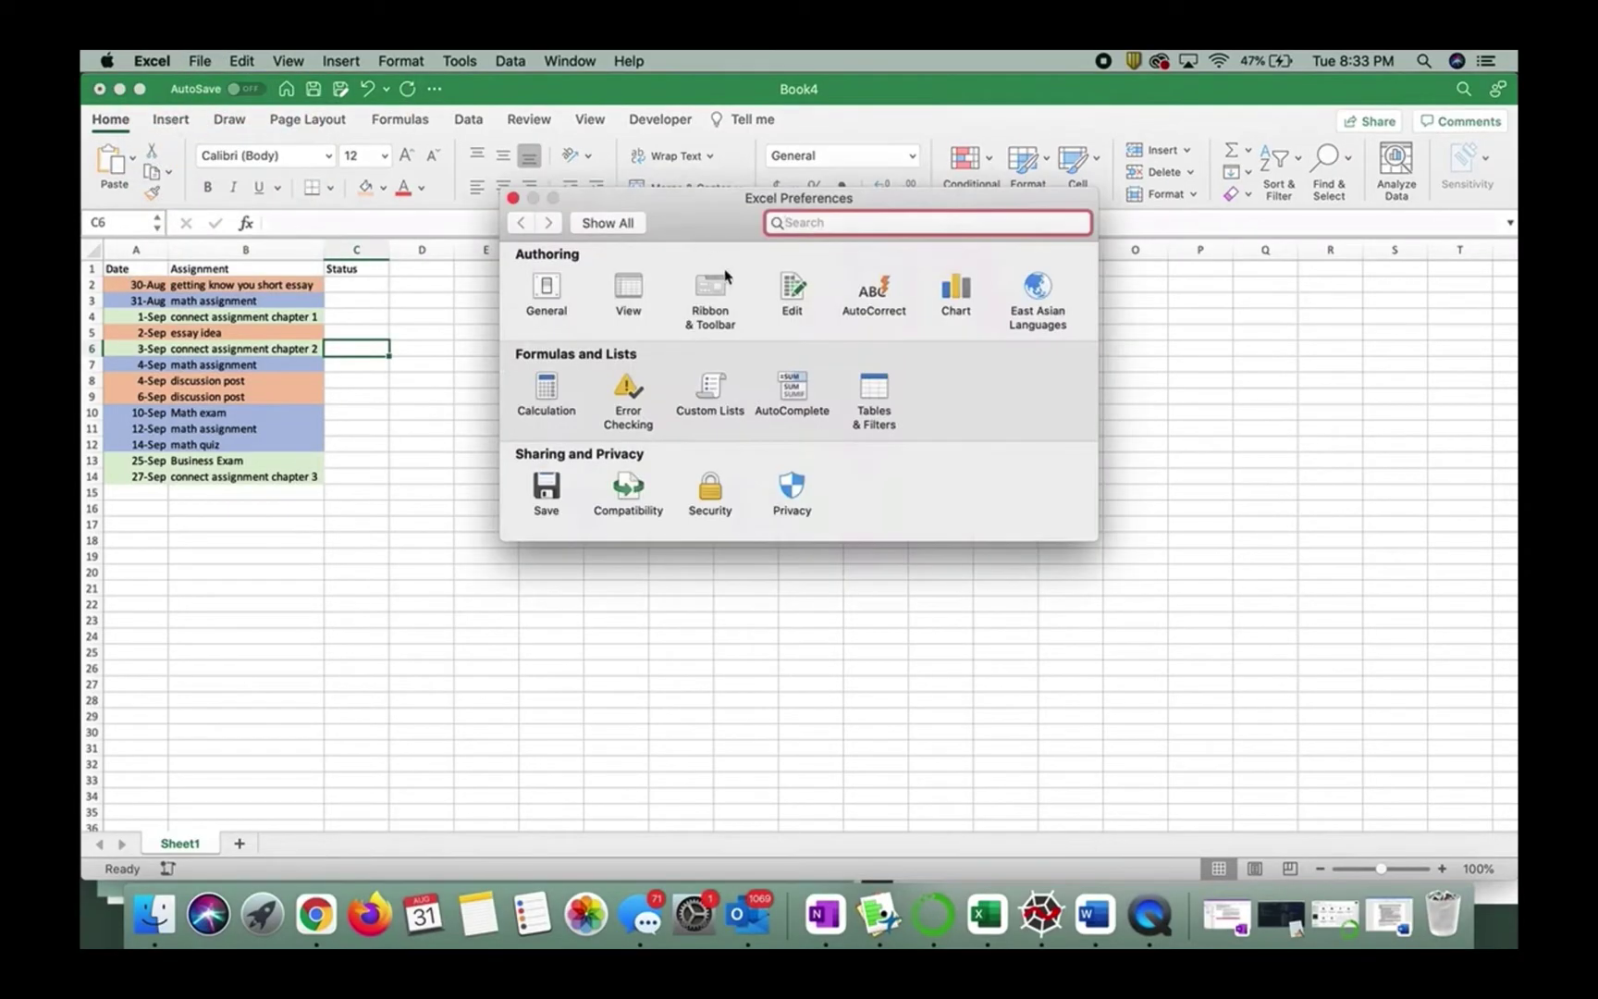
Step: Review the ribbon customization settings, close Preferences, and bring up the Developer form controls
{"action": "left_click", "coordinate": [713, 315]}
{"action": "scroll", "coordinate": [943, 615], "scroll_direction": "down", "scroll_amount": 2}
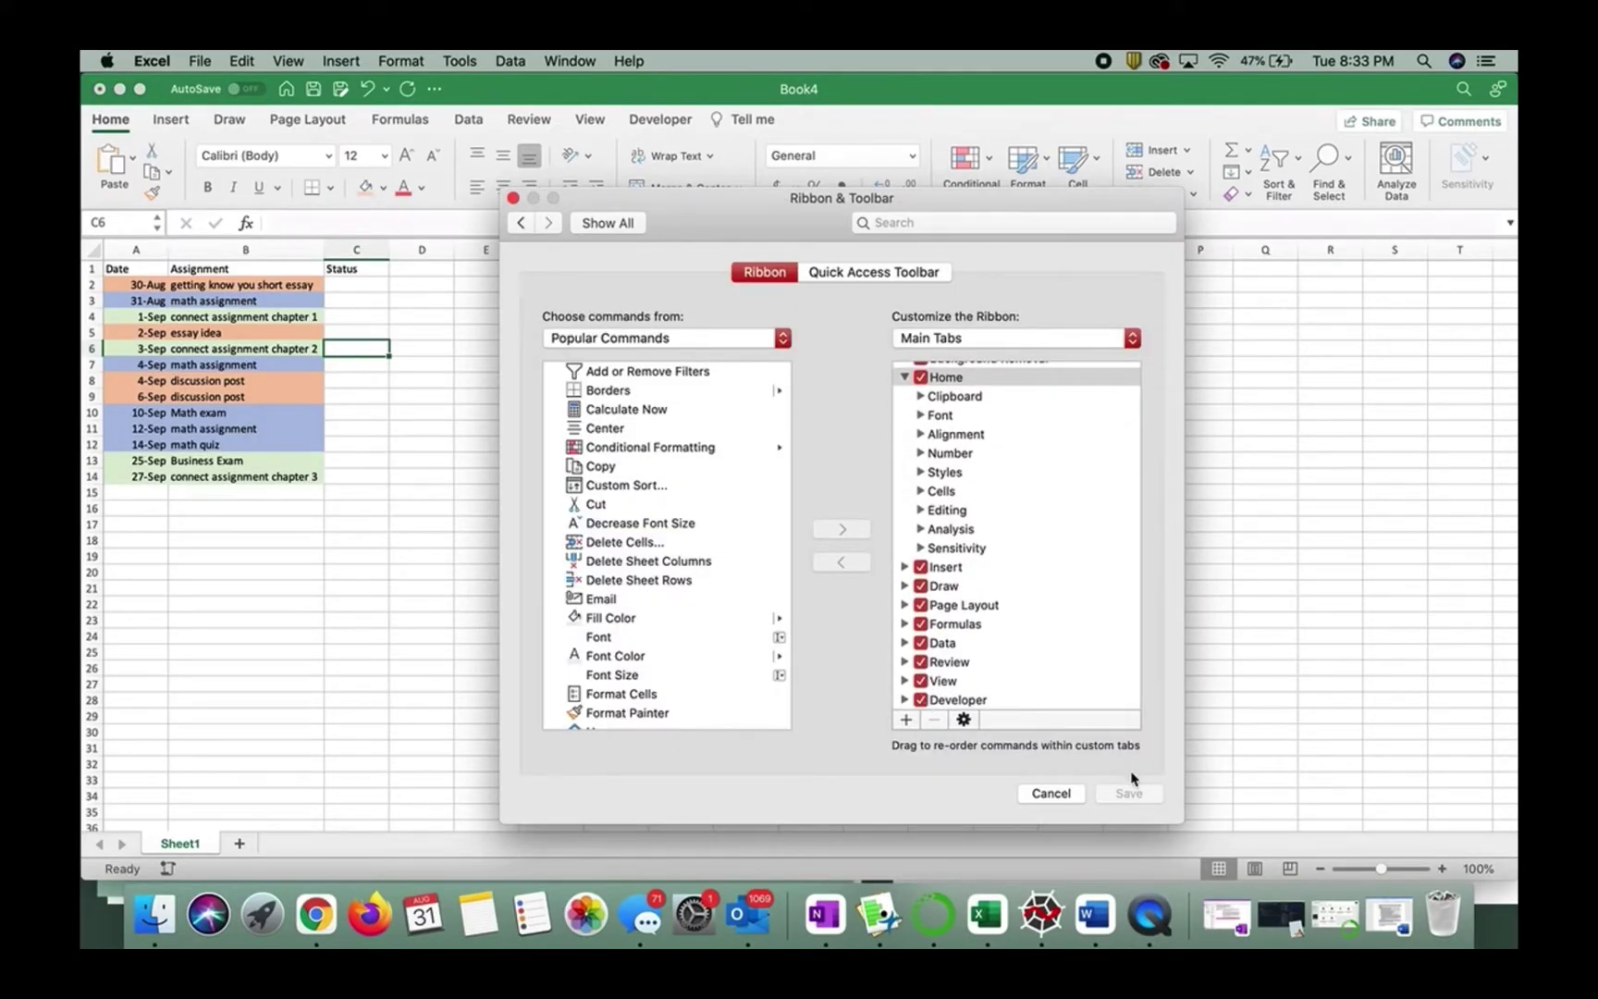
{"action": "left_click", "coordinate": [1054, 797]}
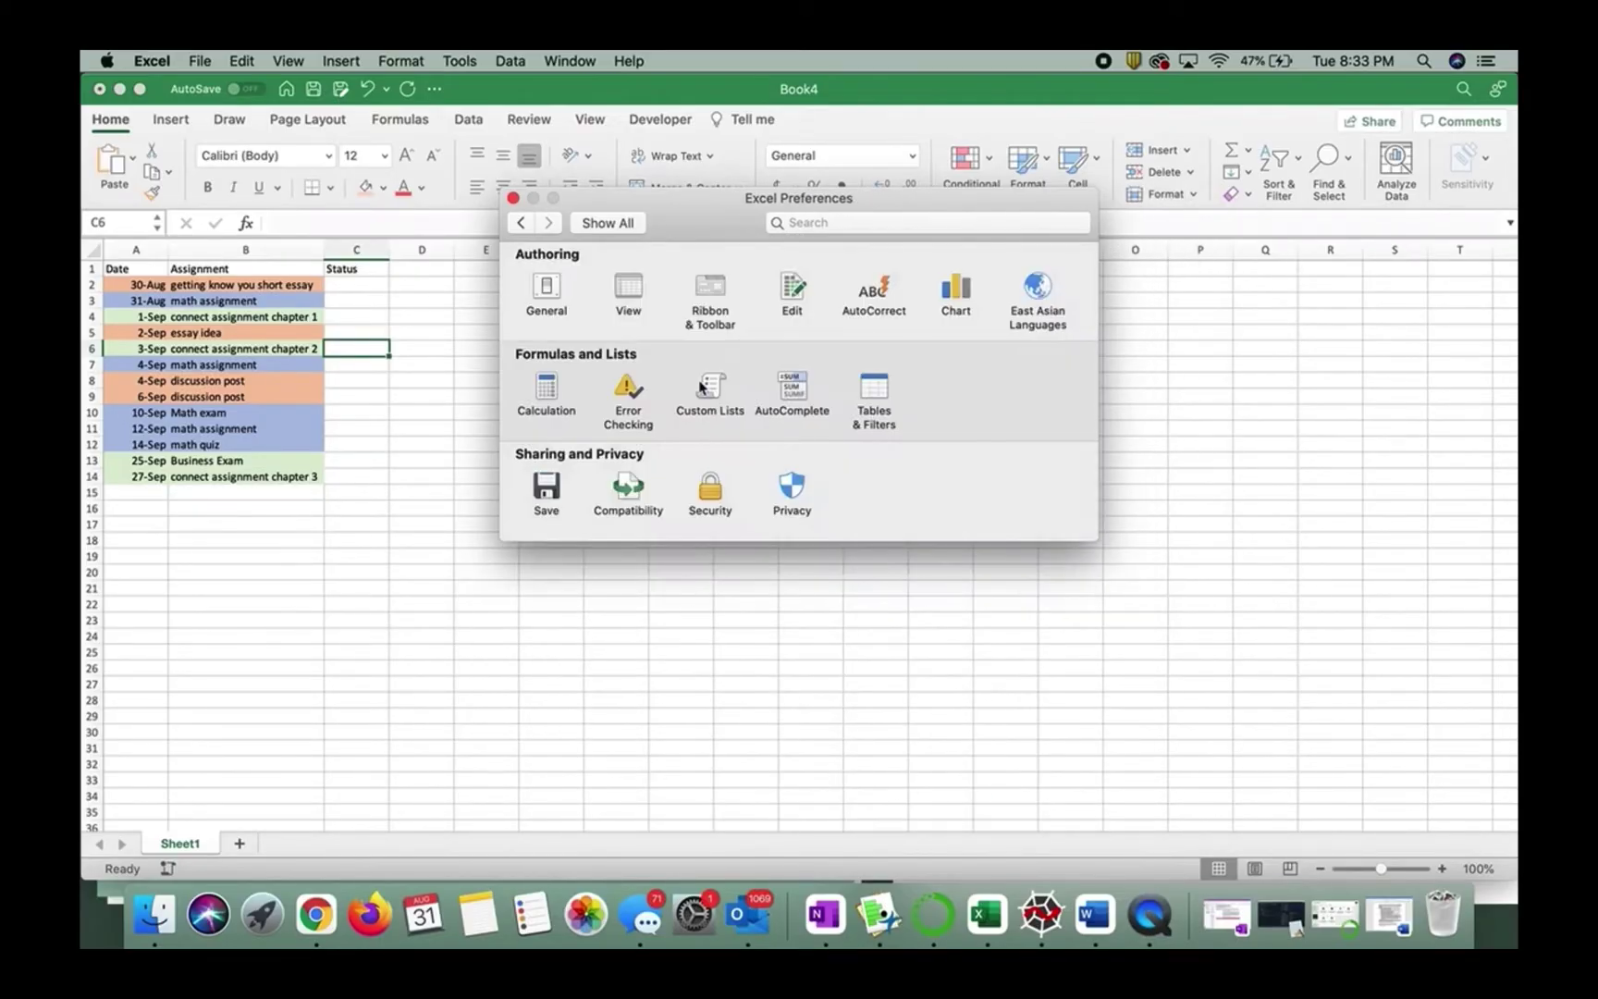
{"action": "left_click", "coordinate": [513, 198]}
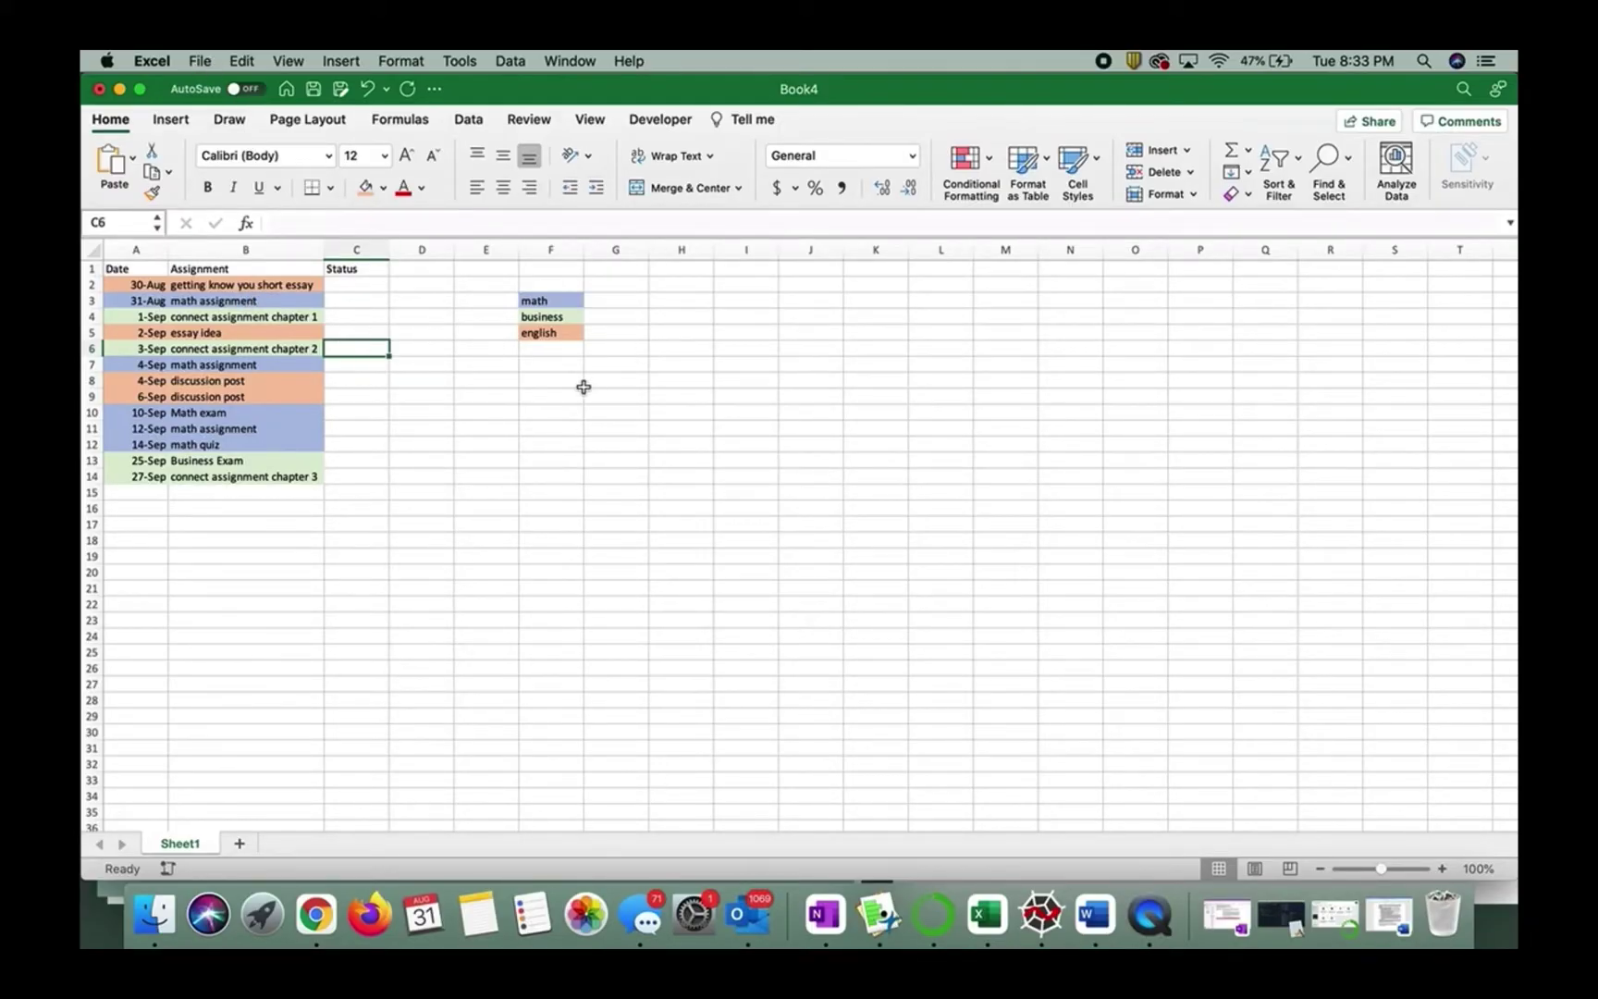
{"action": "left_click", "coordinate": [663, 118]}
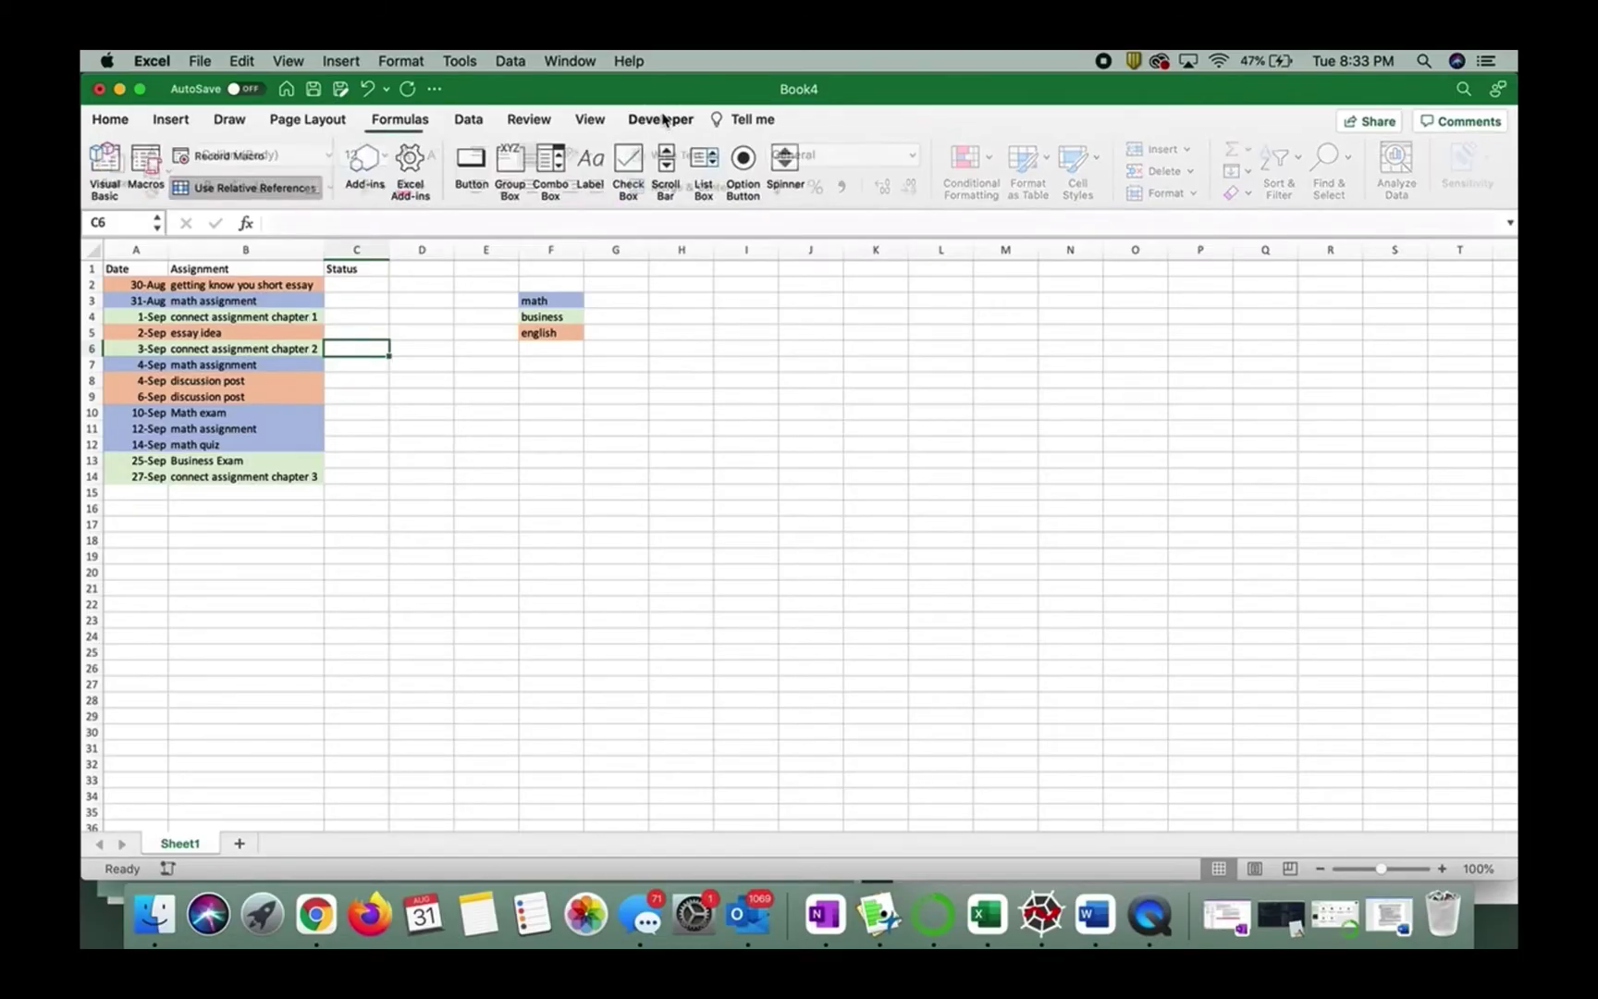
Step: Insert a Check Box form control in C2, delete its 'Check Box 1' label, and tick it to test
{"action": "left_click", "coordinate": [629, 173]}
{"action": "left_click", "coordinate": [367, 286]}
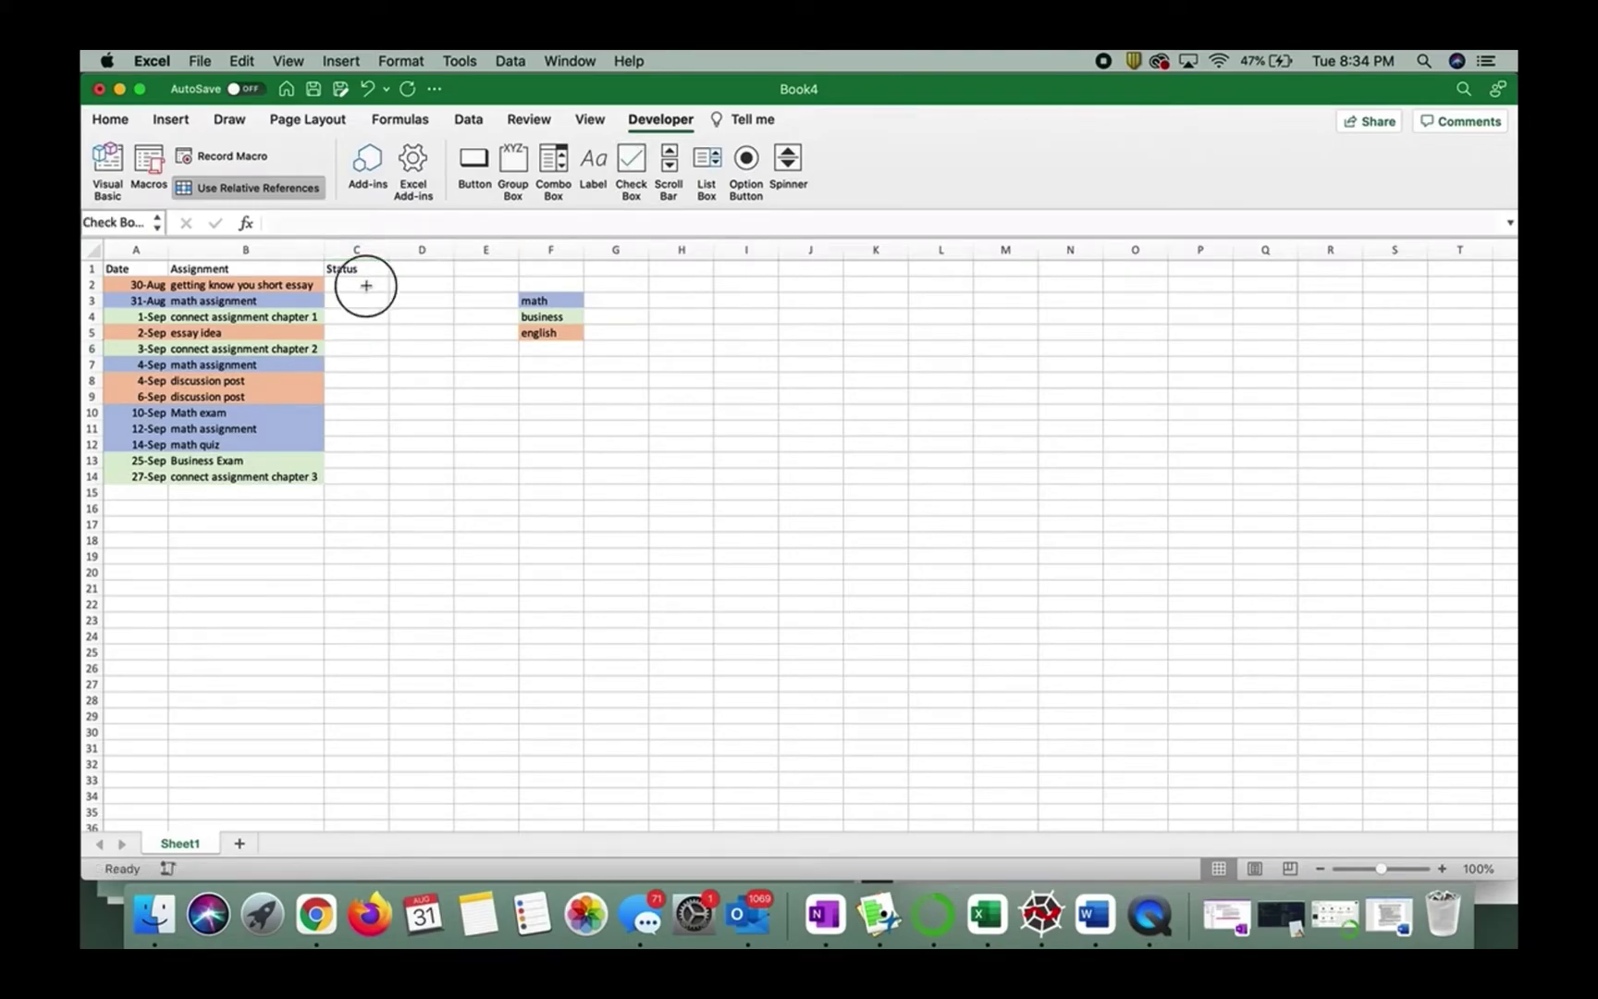
{"action": "left_click_drag", "start_coordinate": [406, 295], "coordinate": [379, 269]}
{"action": "left_click", "coordinate": [396, 282]}
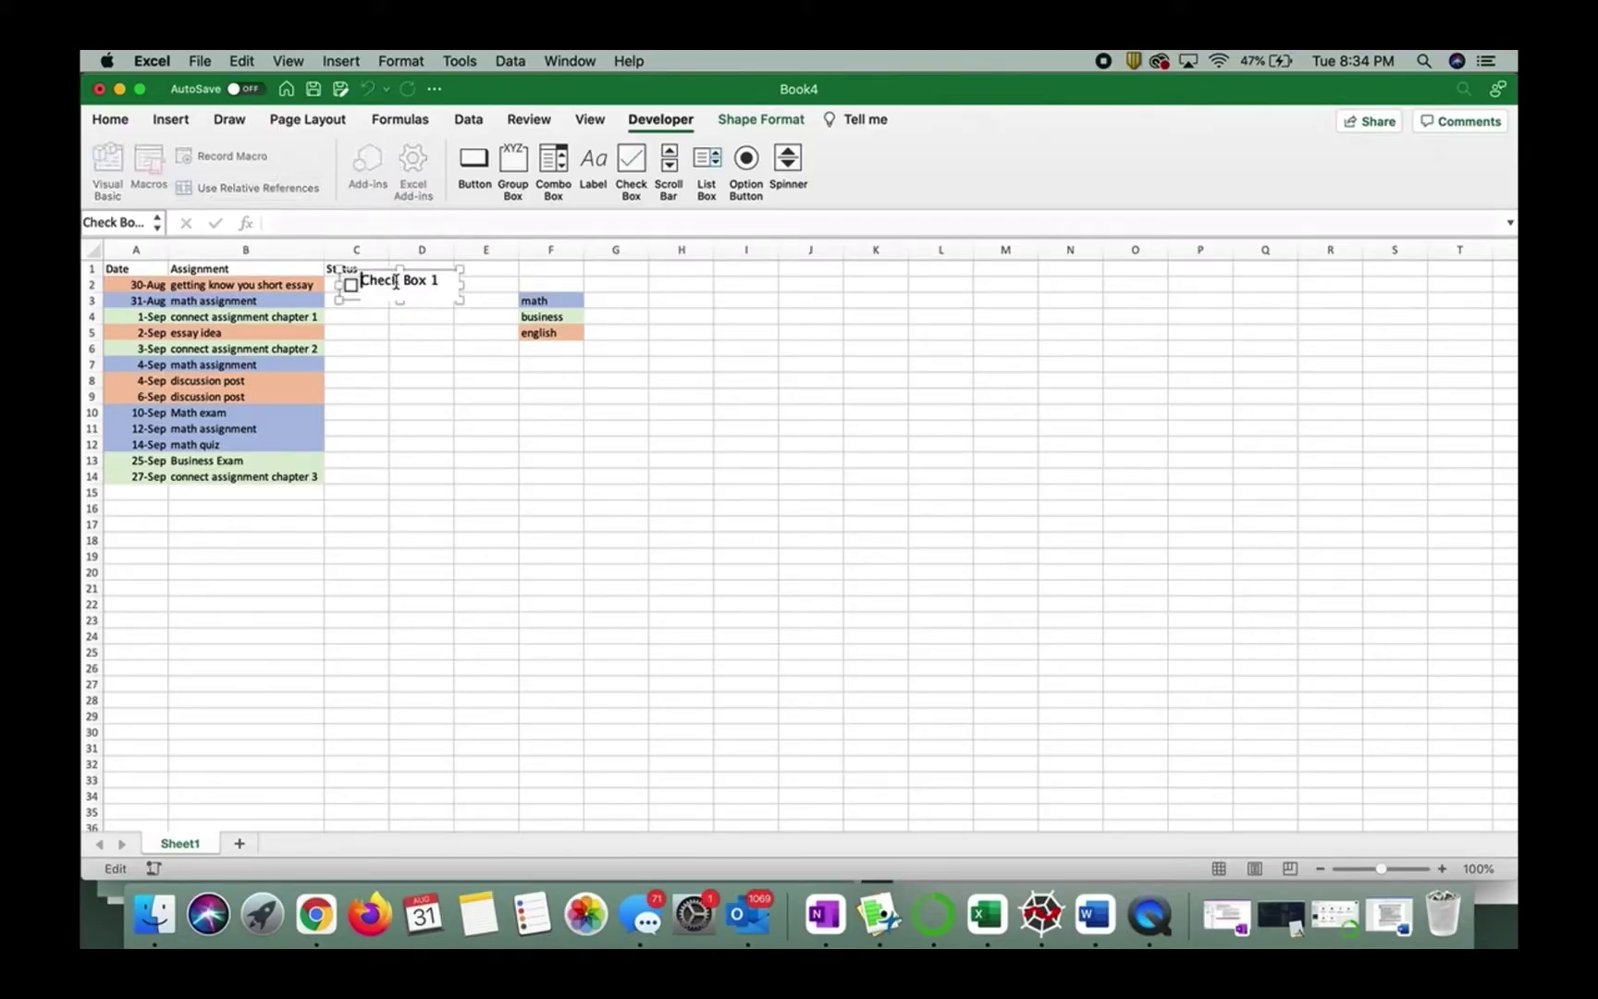
{"action": "left_click_drag", "start_coordinate": [436, 279], "coordinate": [359, 279]}
{"action": "key", "text": "BackSpace"}
{"action": "left_click", "coordinate": [388, 343]}
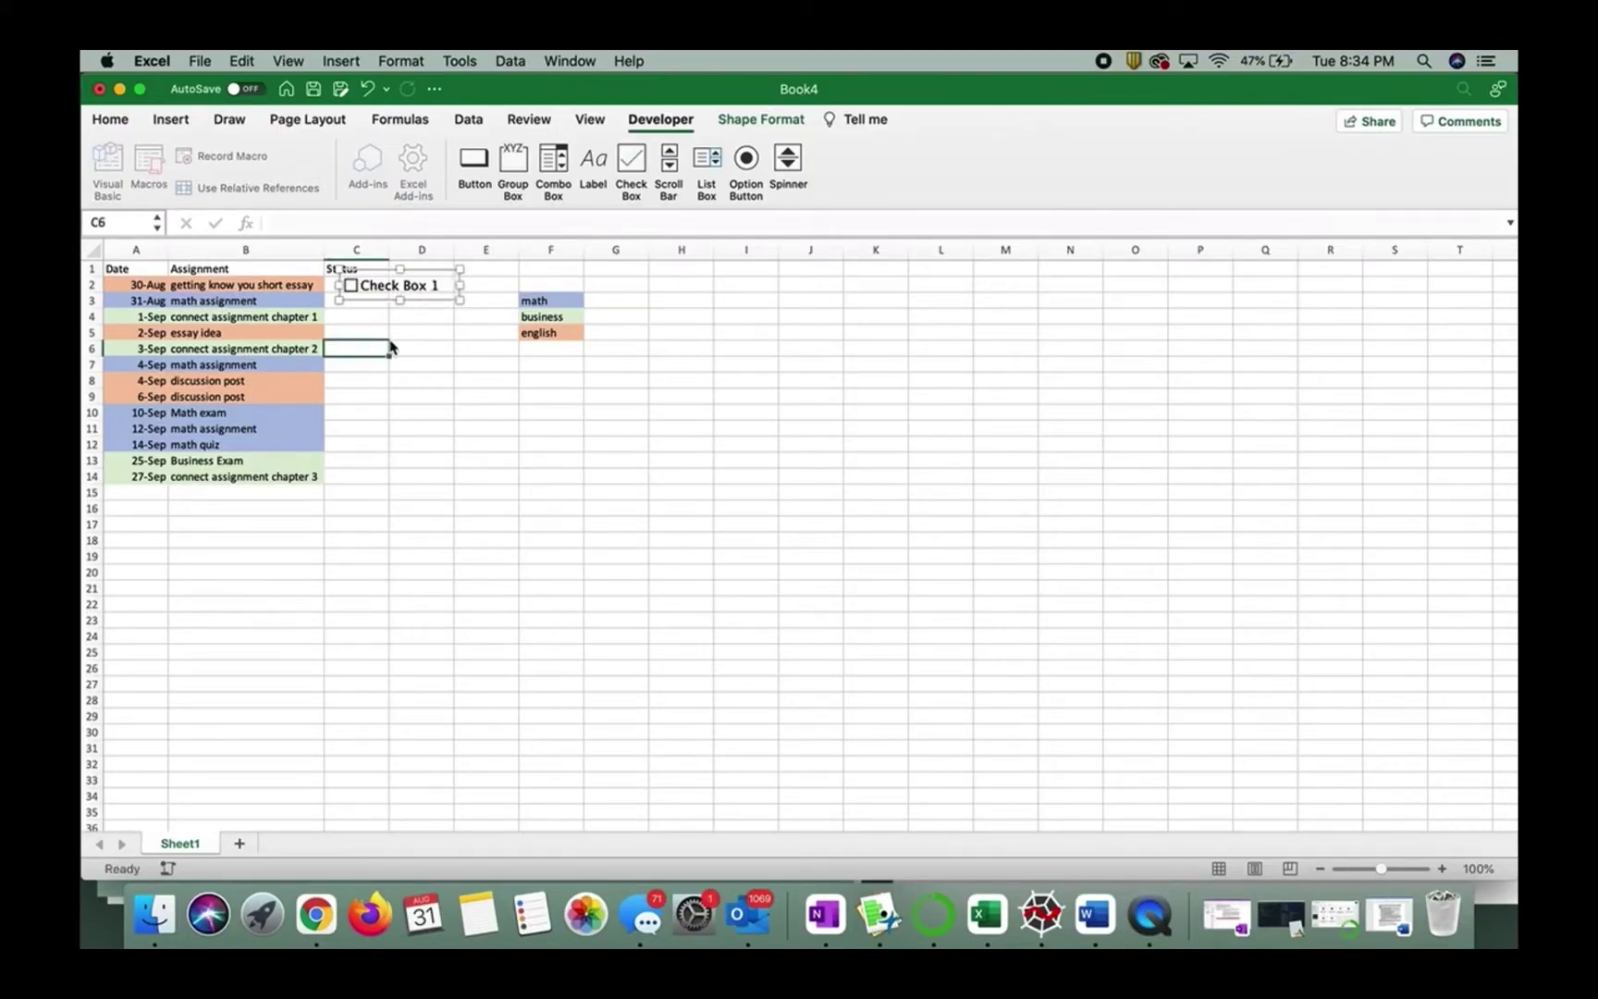
{"action": "left_click", "coordinate": [352, 285]}
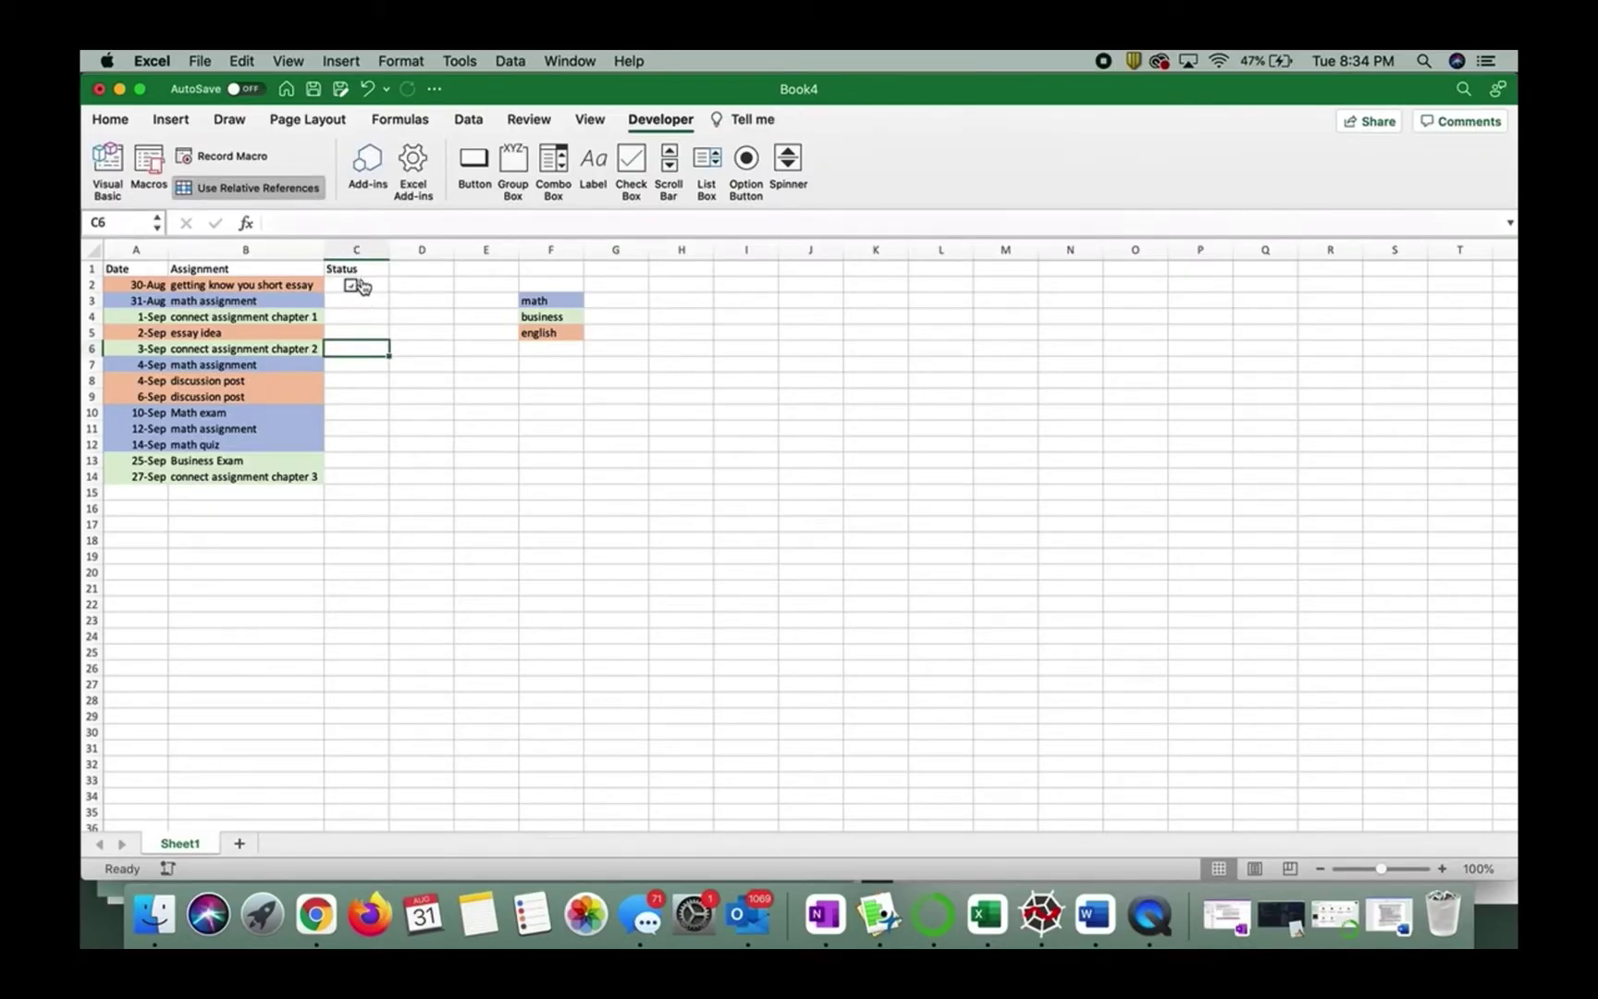
Step: Align the C2 checkbox within its cell, copy it, and leave it unticked
{"action": "right_click", "coordinate": [369, 287]}
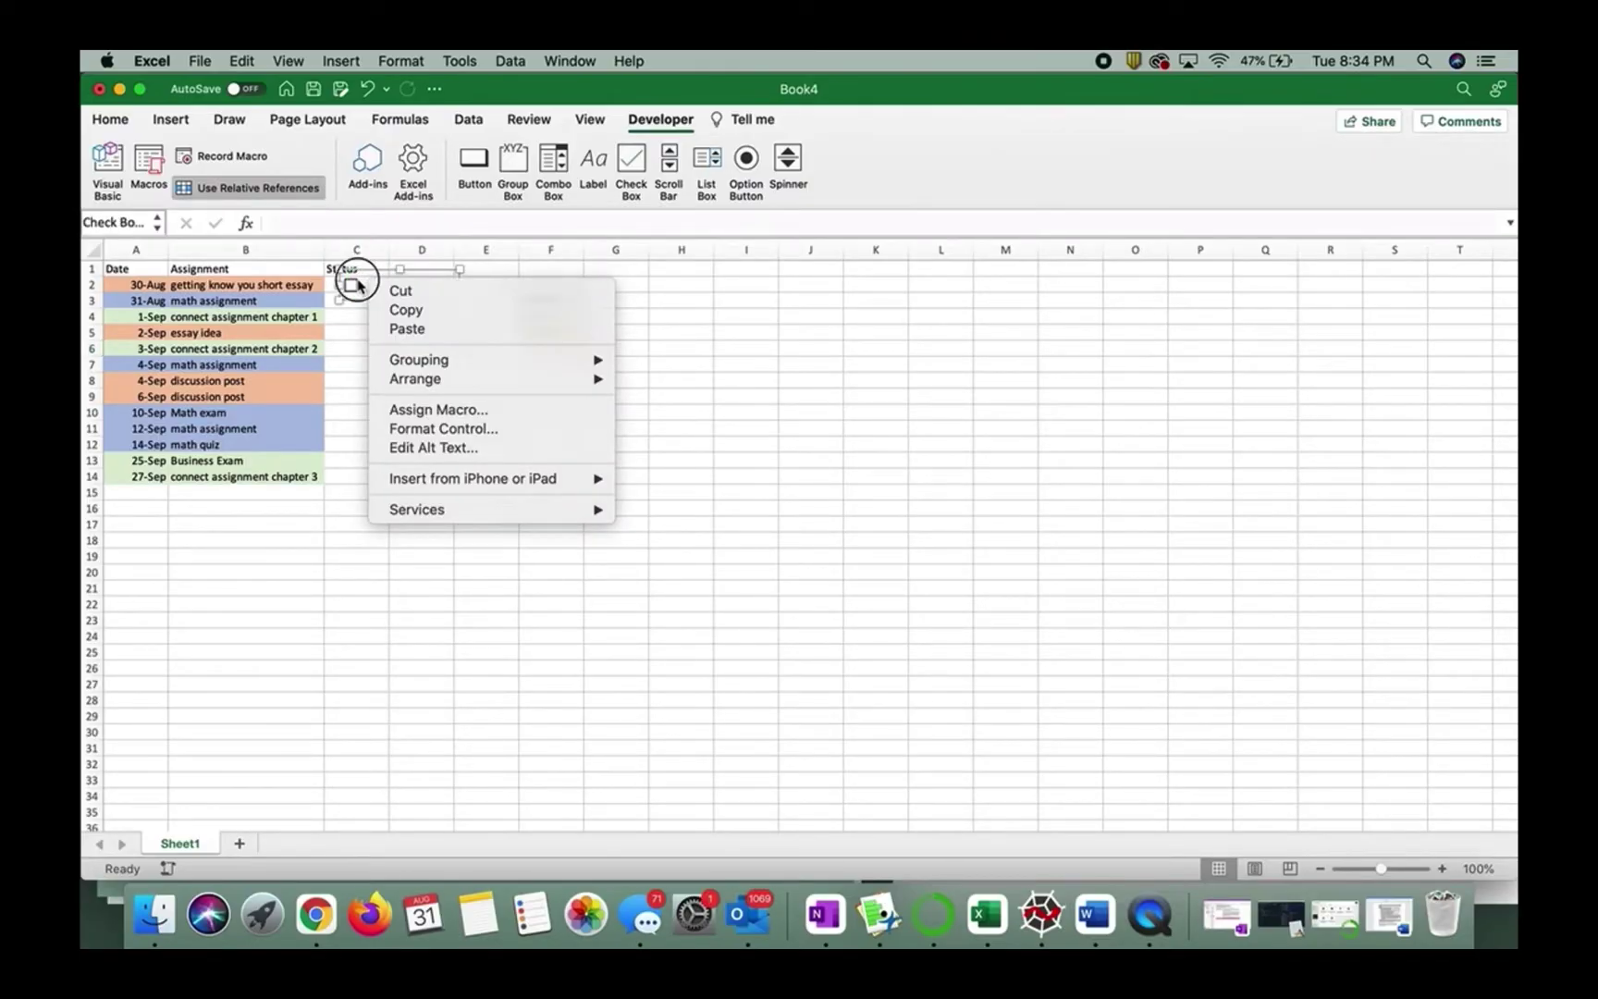
{"action": "left_click", "coordinate": [357, 285]}
{"action": "left_click_drag", "start_coordinate": [371, 264], "coordinate": [370, 268]}
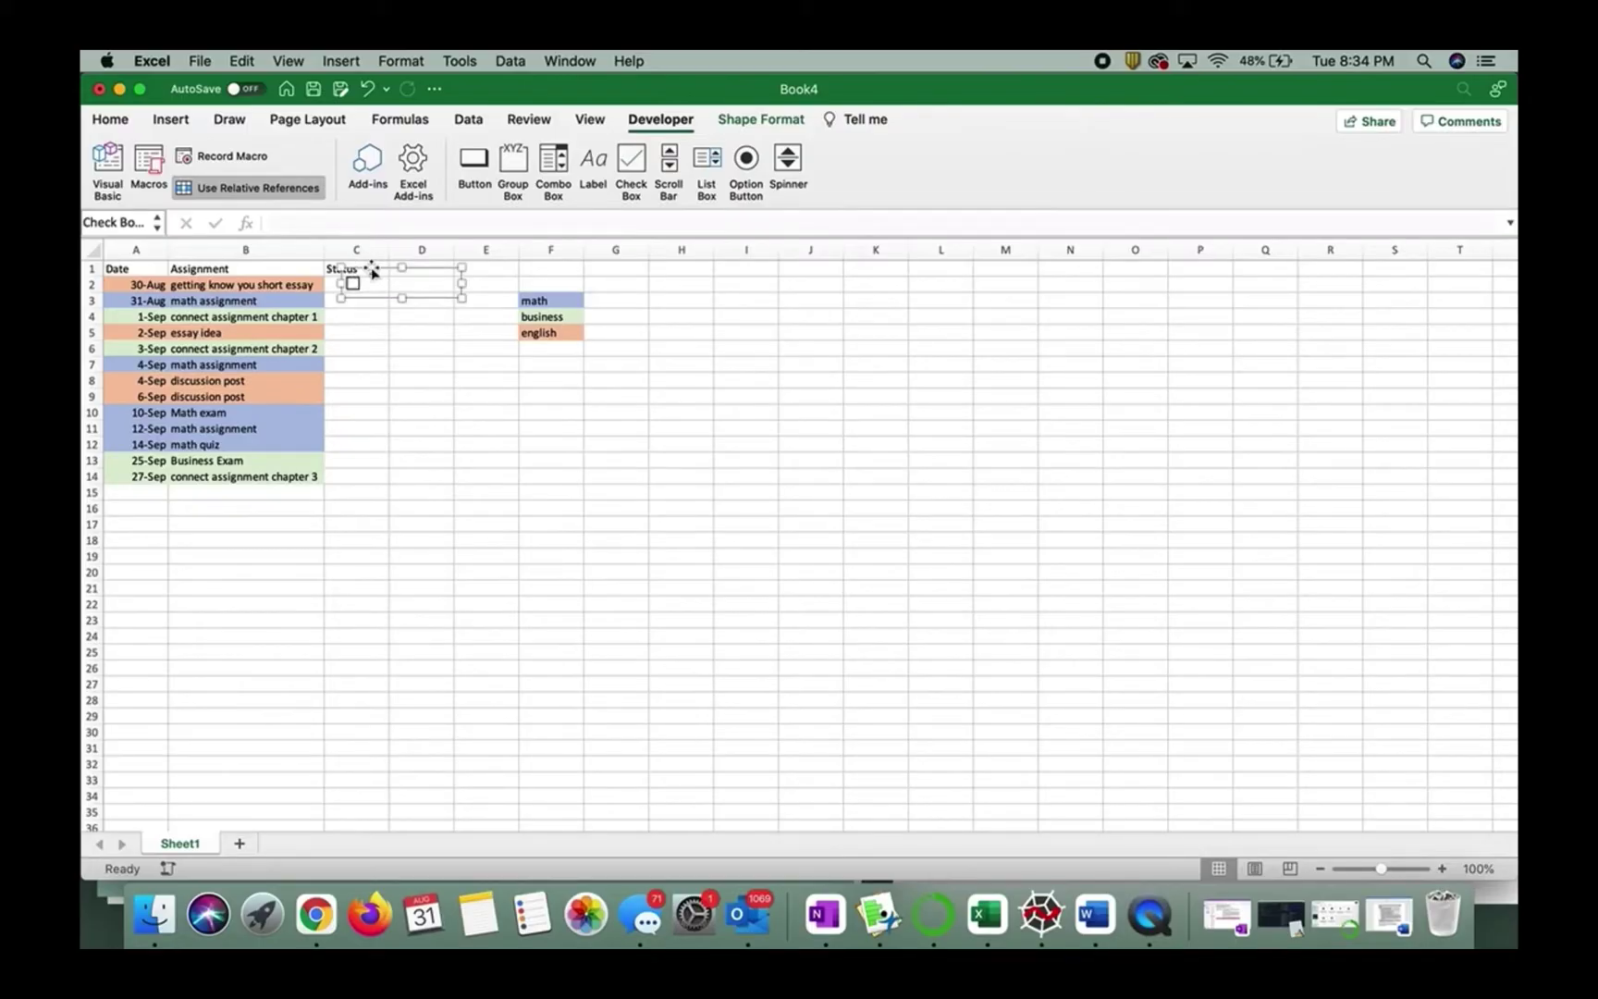
{"action": "key", "text": "super+c"}
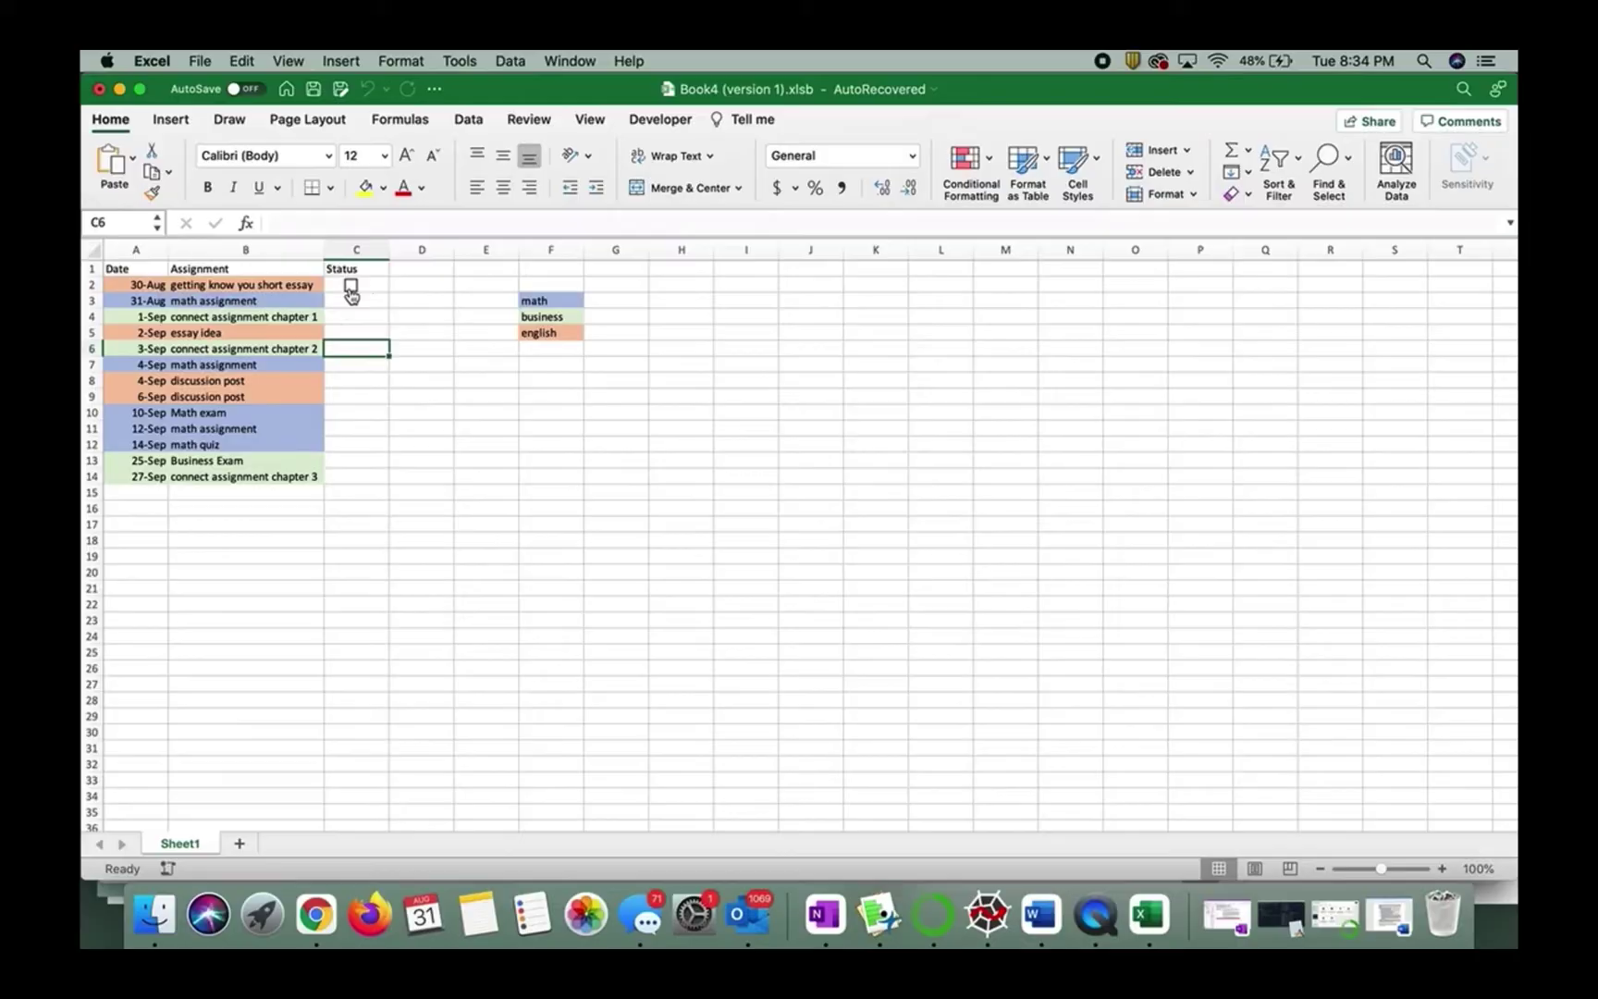
{"action": "right_click", "coordinate": [352, 290]}
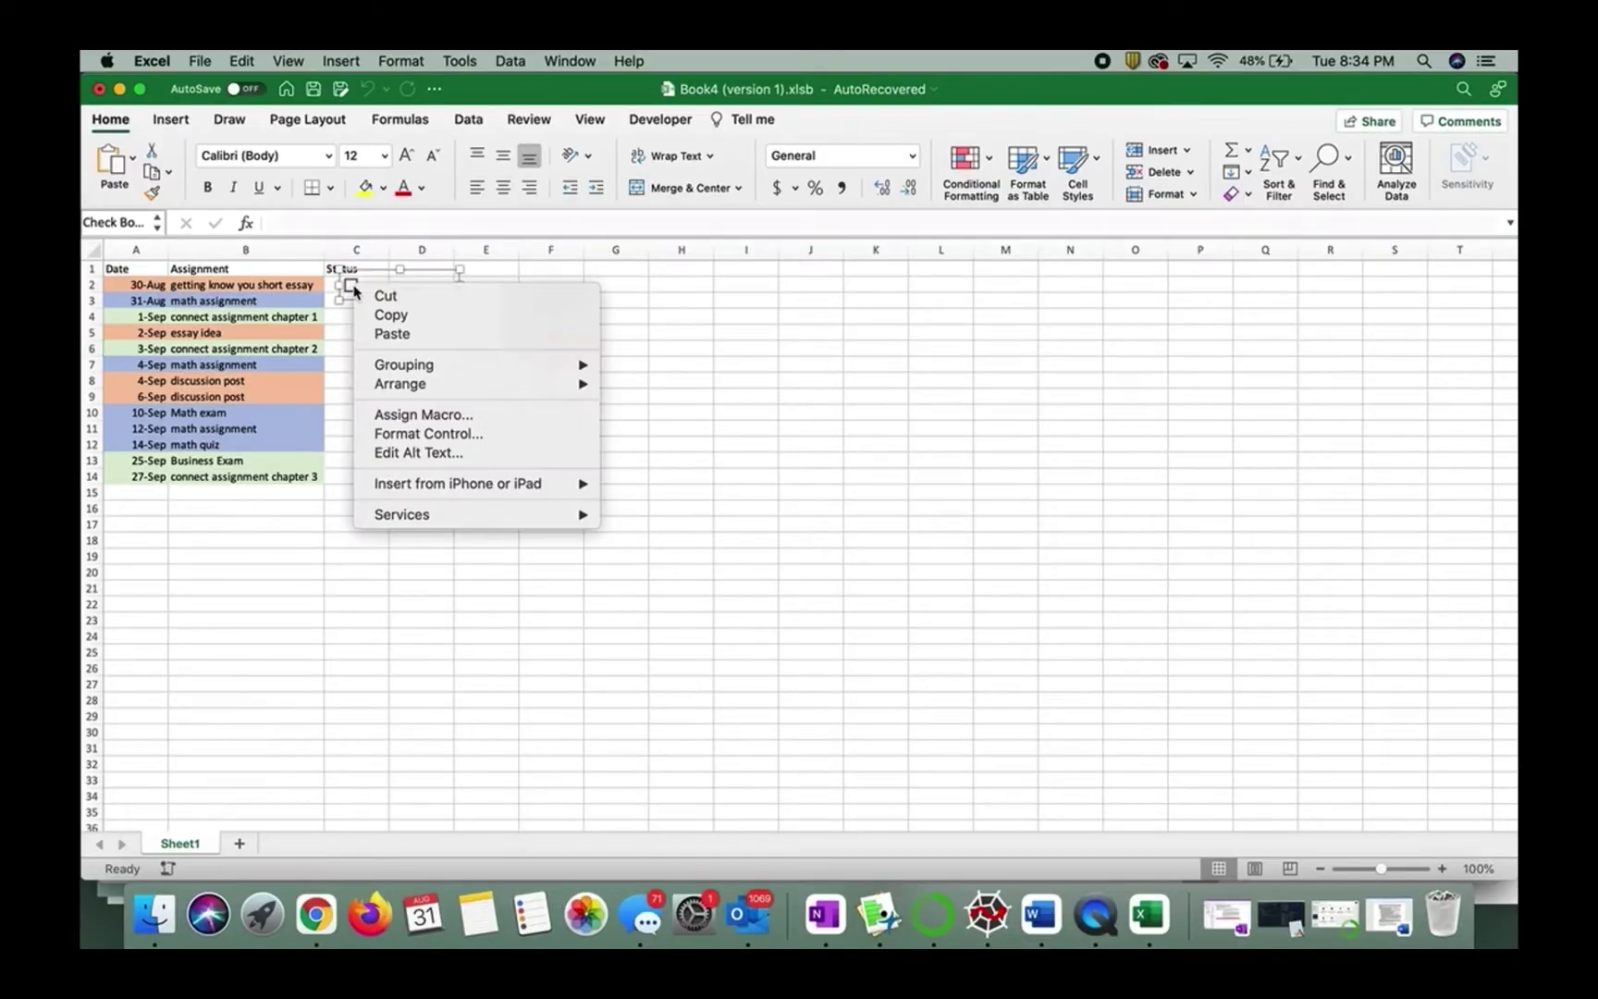
{"action": "left_click", "coordinate": [407, 315]}
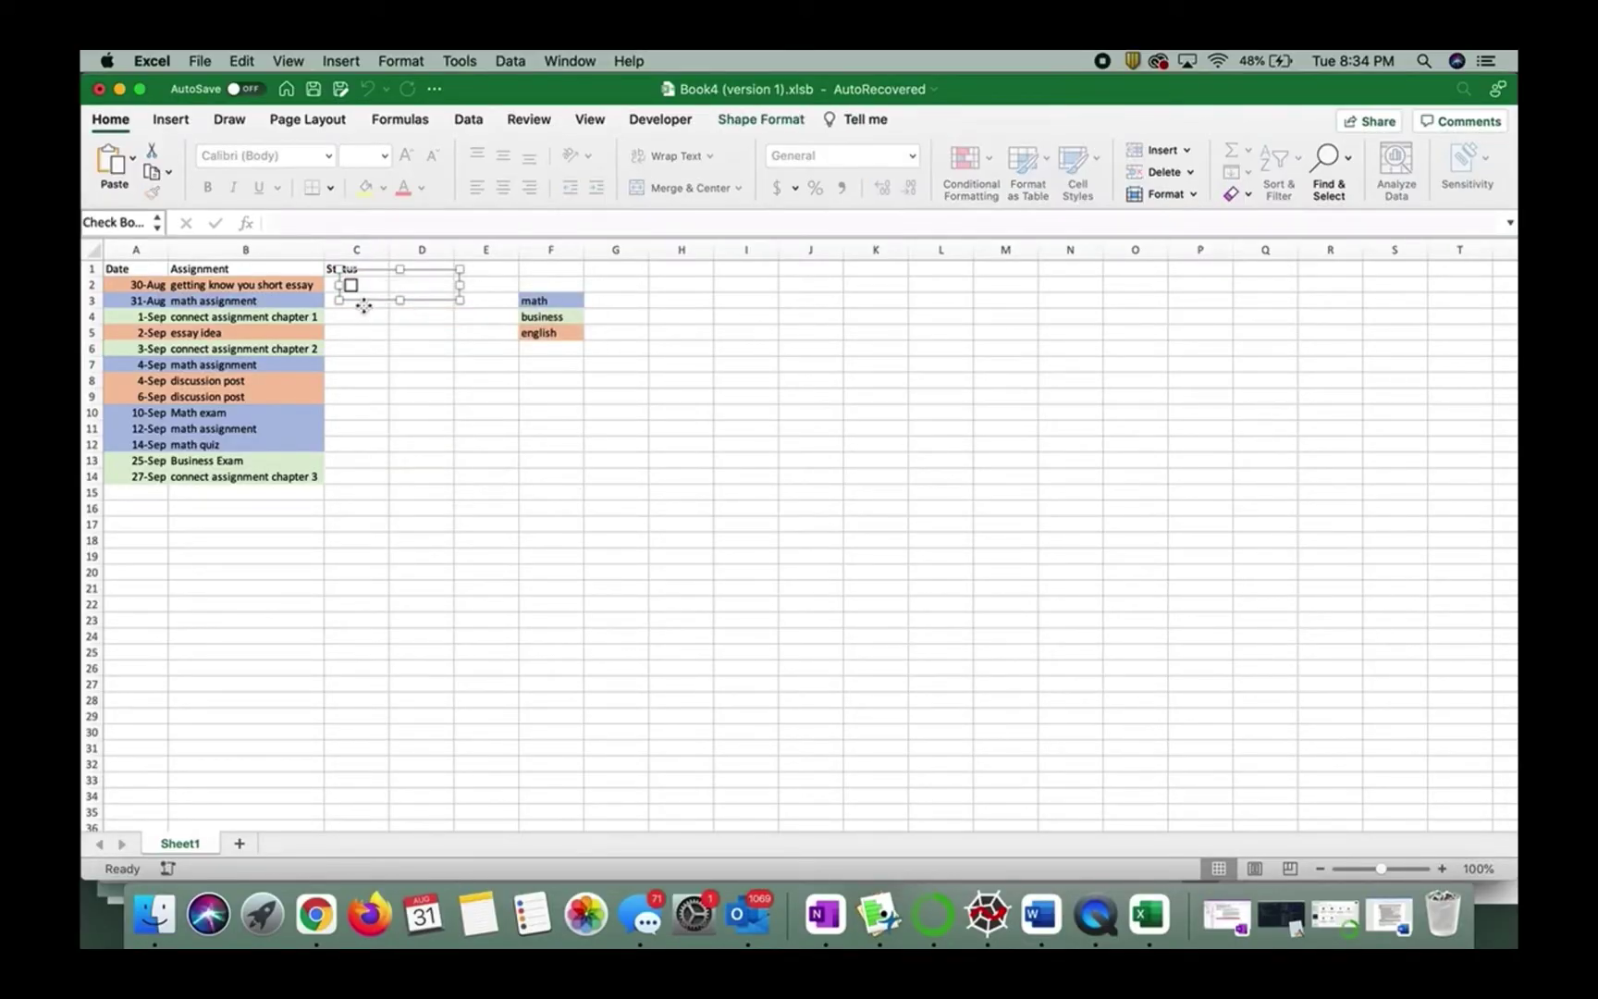
{"action": "left_click", "coordinate": [365, 348]}
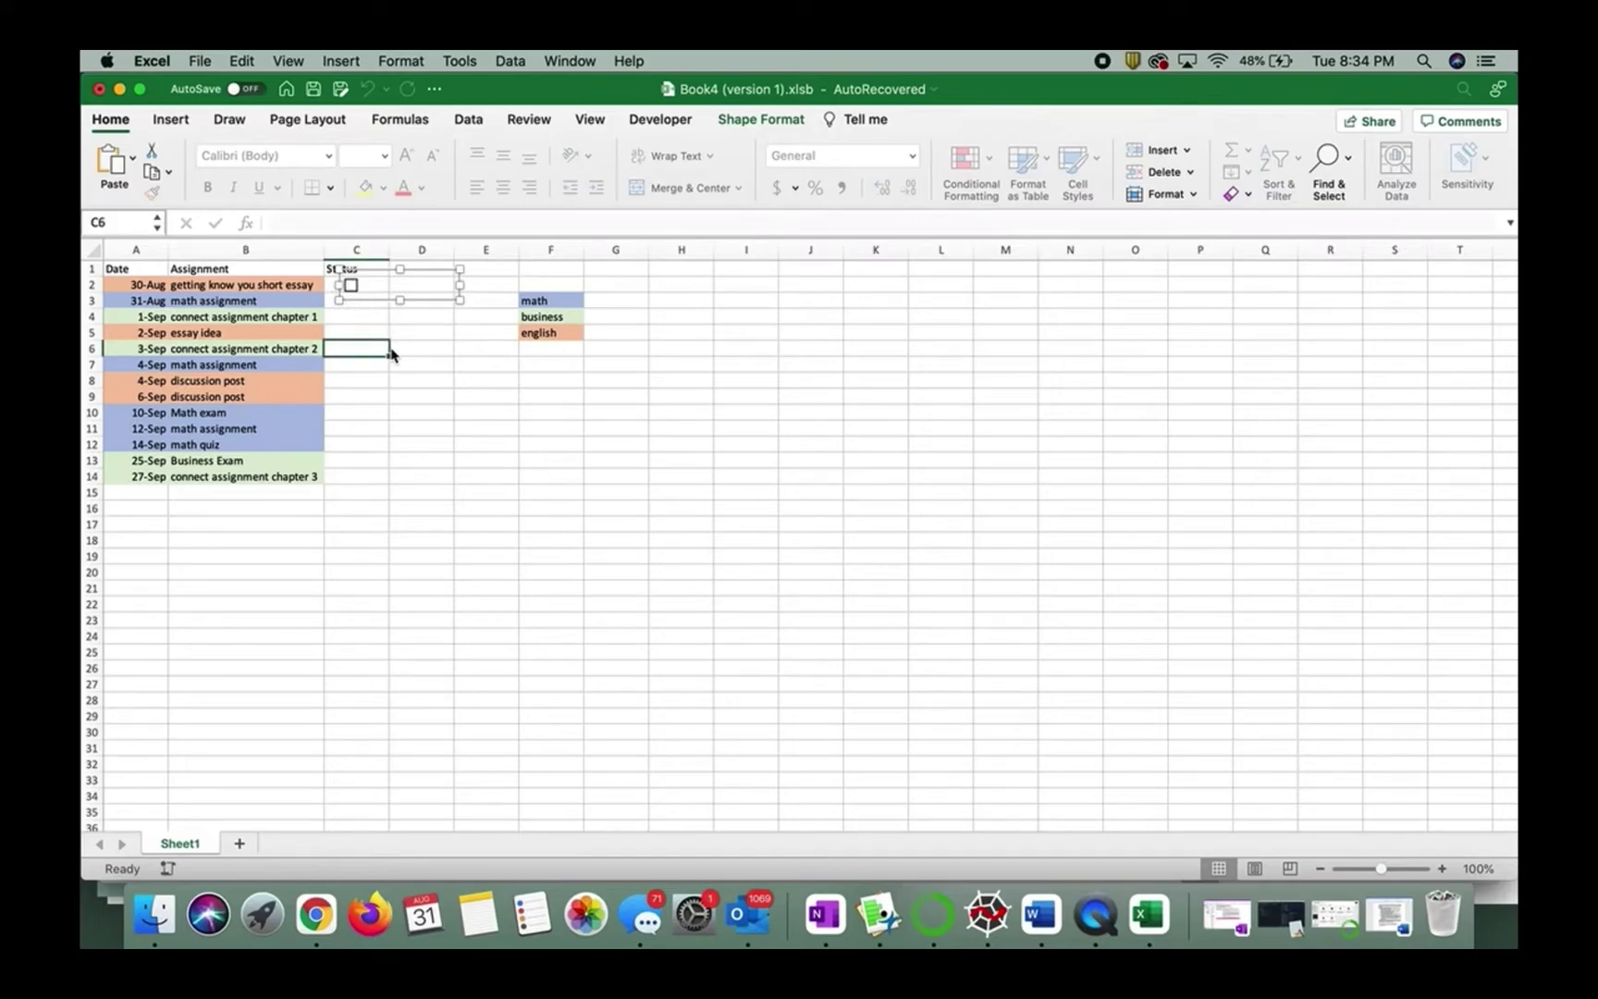
{"action": "left_click", "coordinate": [372, 306]}
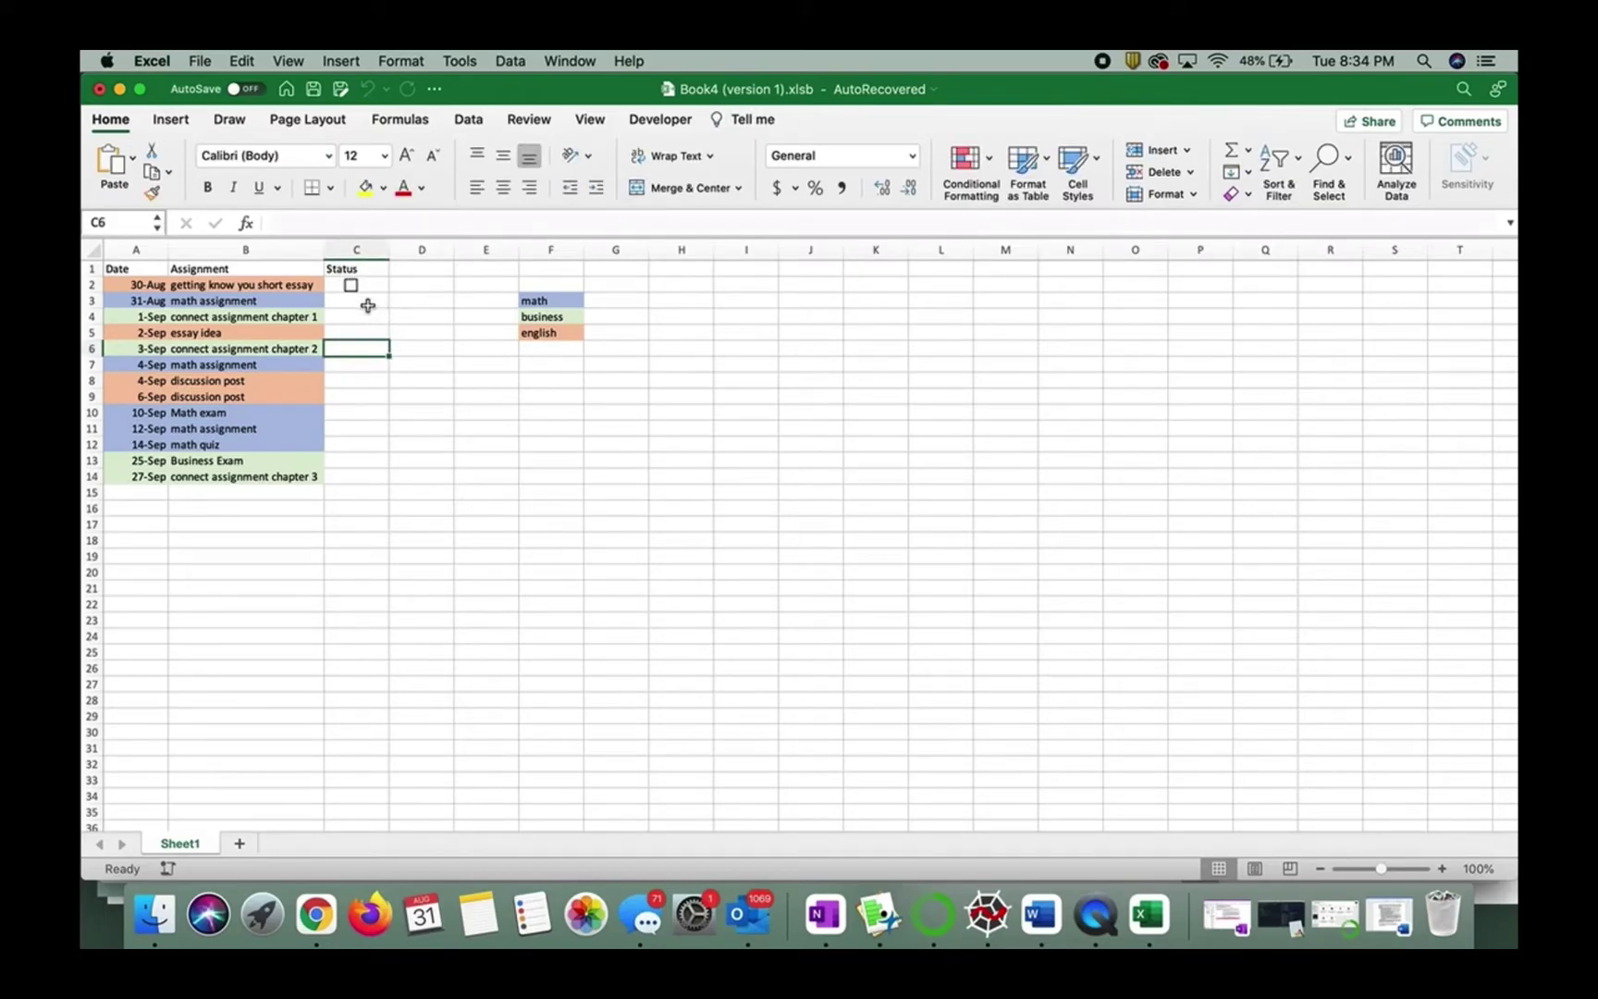
Step: Paste checkbox copies into C3 and C4, plus a further copy below
{"action": "left_click", "coordinate": [368, 305]}
{"action": "key", "text": "super+v"}
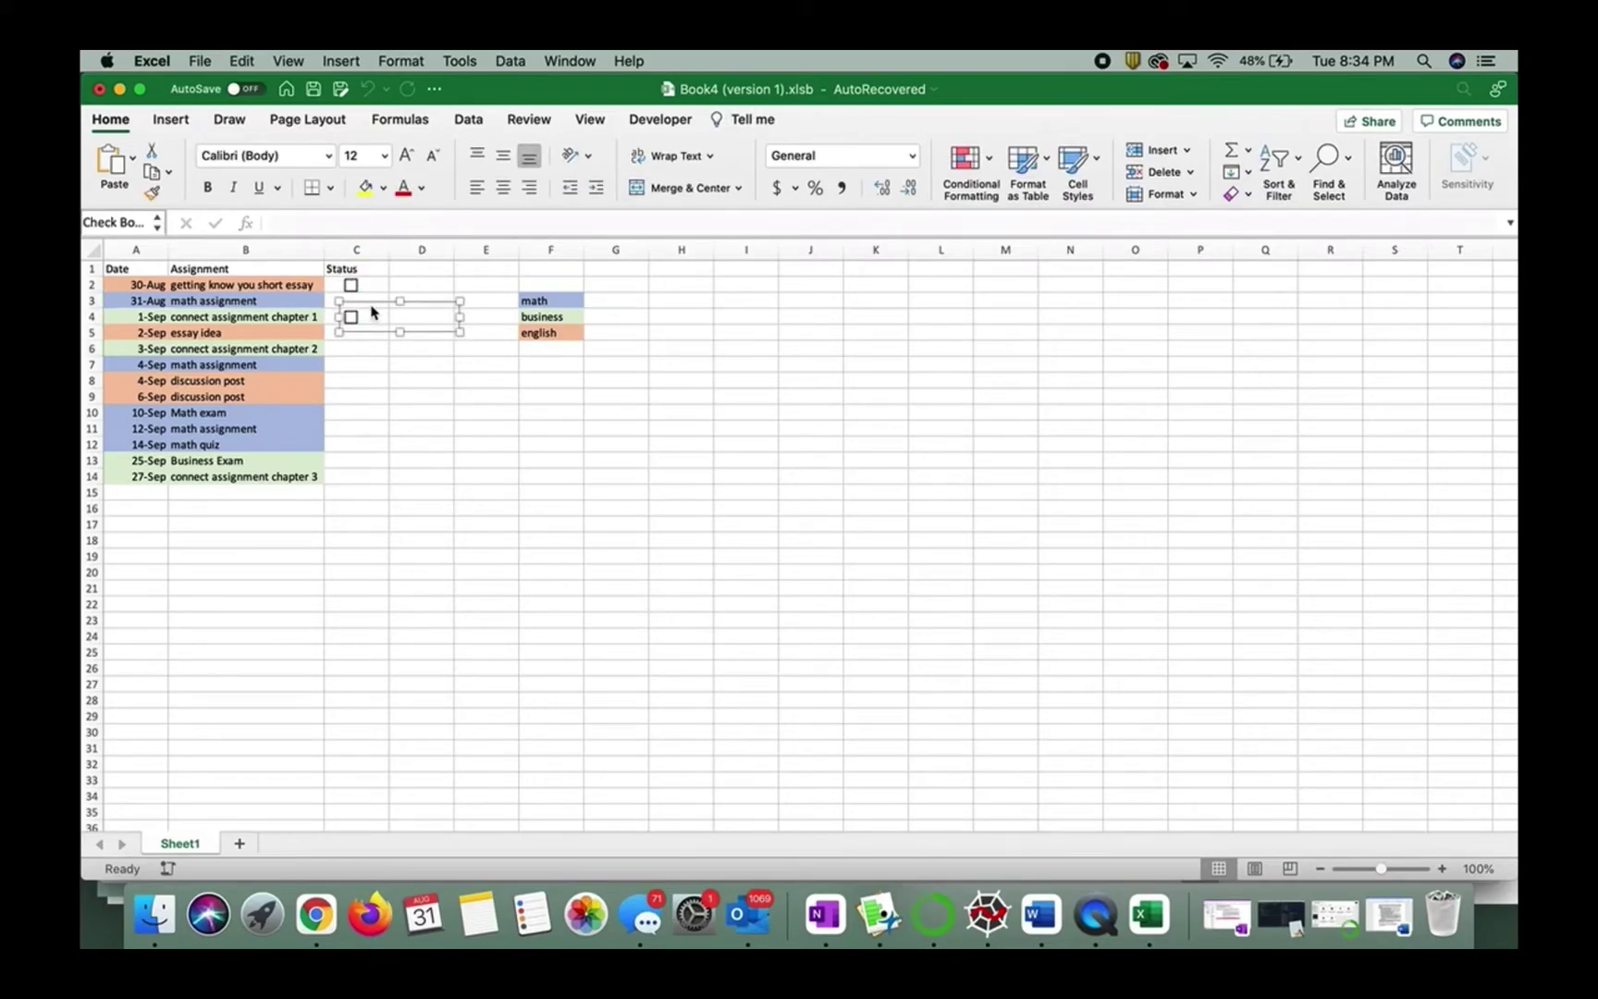
{"action": "left_click_drag", "start_coordinate": [371, 313], "coordinate": [381, 291]}
{"action": "left_click", "coordinate": [368, 349]}
{"action": "key", "text": "super+v"}
{"action": "left_click_drag", "start_coordinate": [374, 354], "coordinate": [357, 316]}
{"action": "left_click", "coordinate": [357, 354]}
{"action": "key", "text": "super+v"}
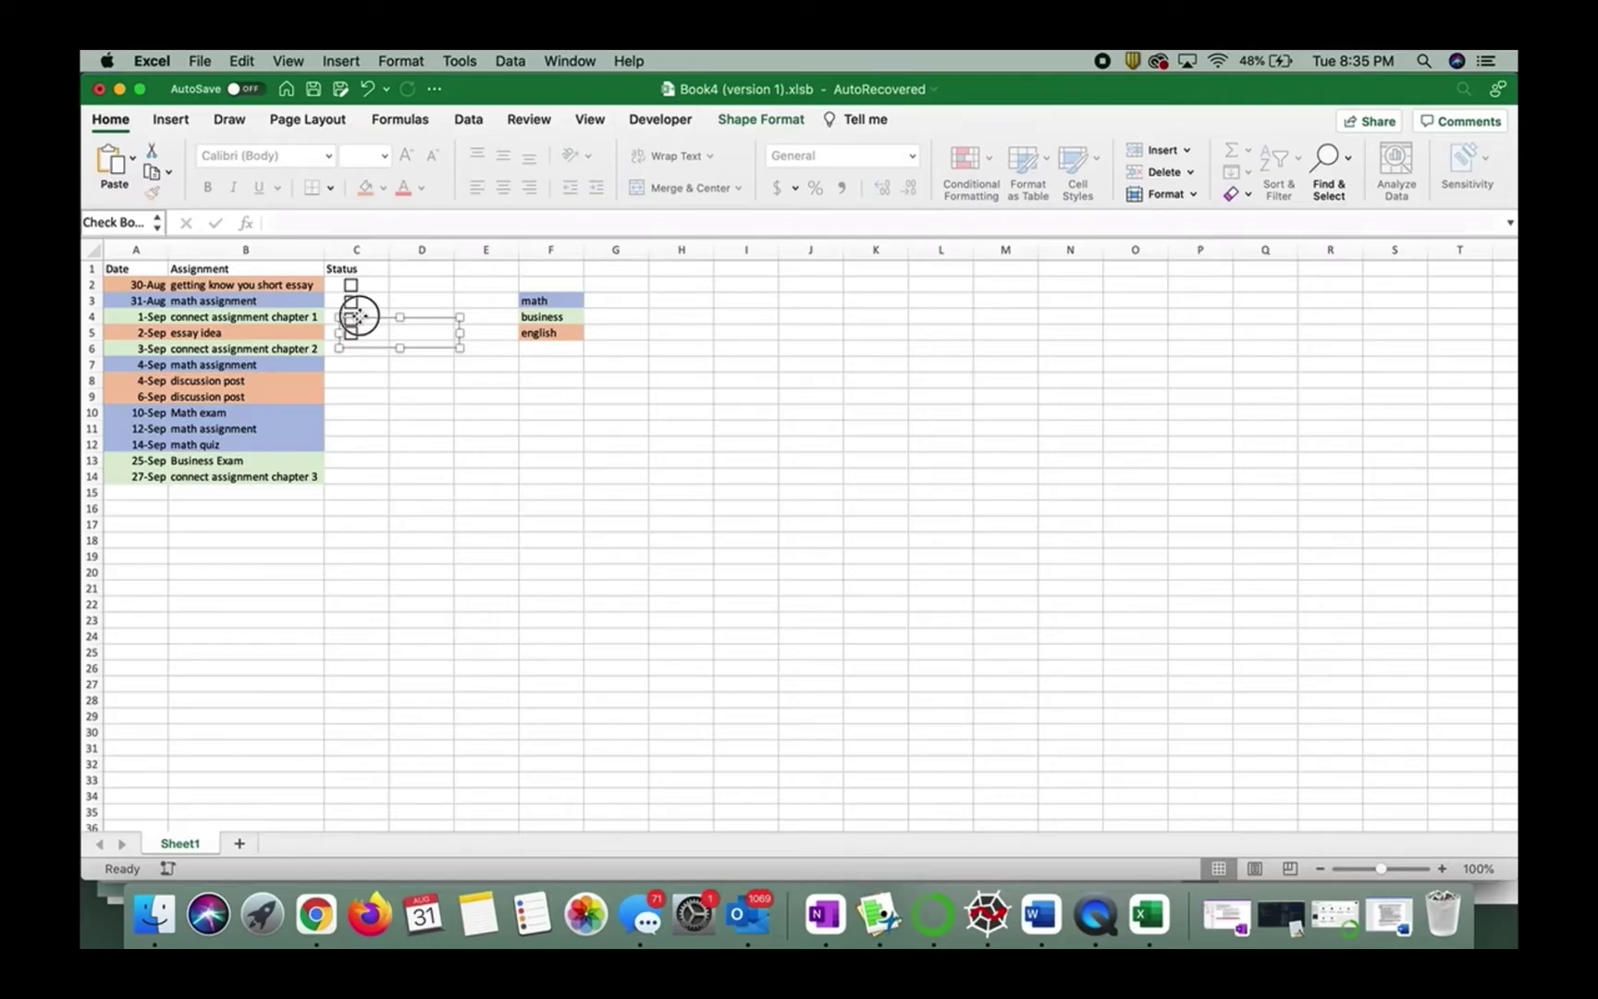
{"action": "right_click", "coordinate": [375, 313]}
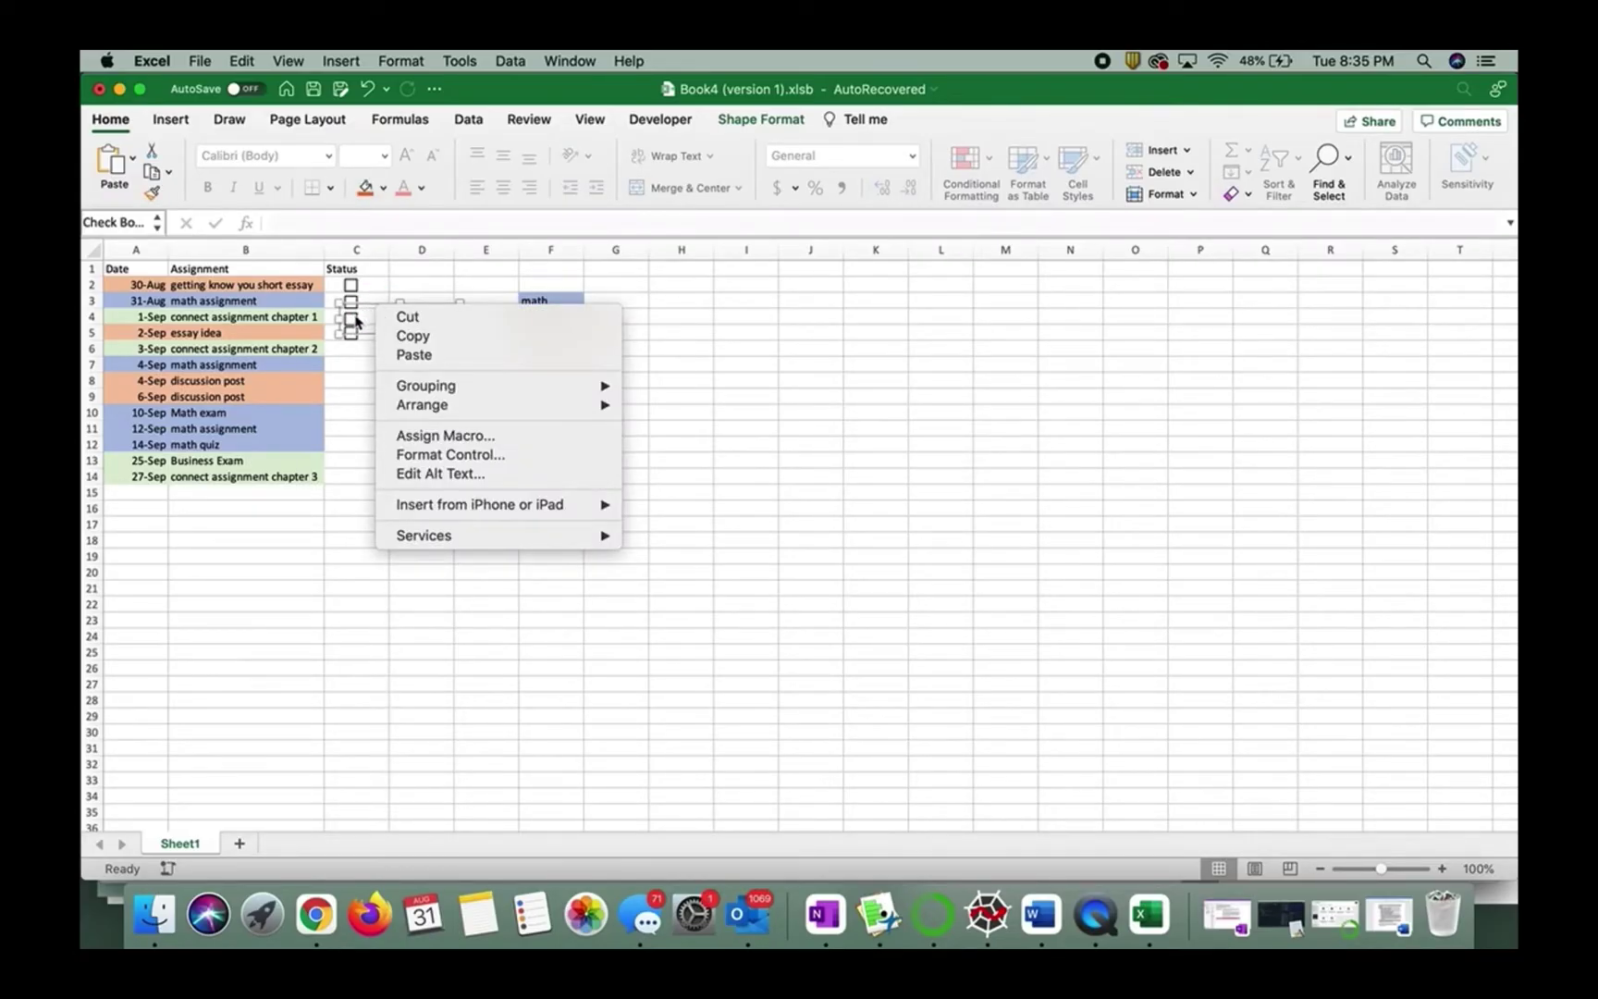
Step: Set row 1 to height 32 and move its displaced checkbox back down into row 2
{"action": "left_click", "coordinate": [95, 278]}
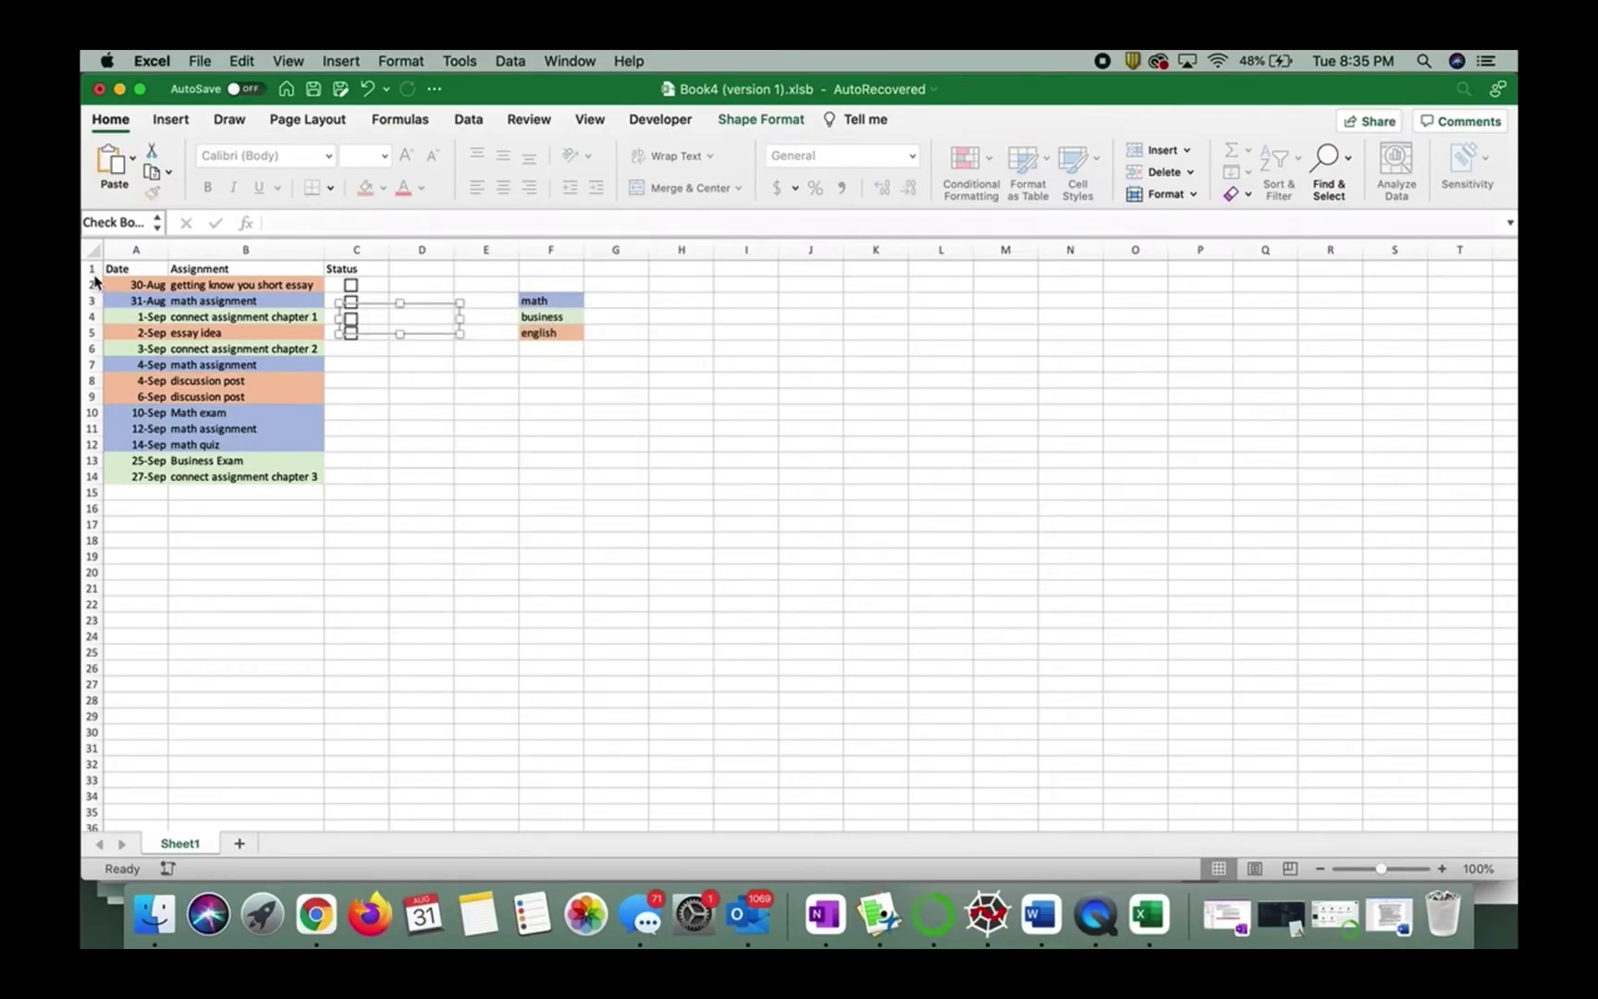
{"action": "left_click", "coordinate": [95, 276]}
{"action": "right_click", "coordinate": [95, 278]}
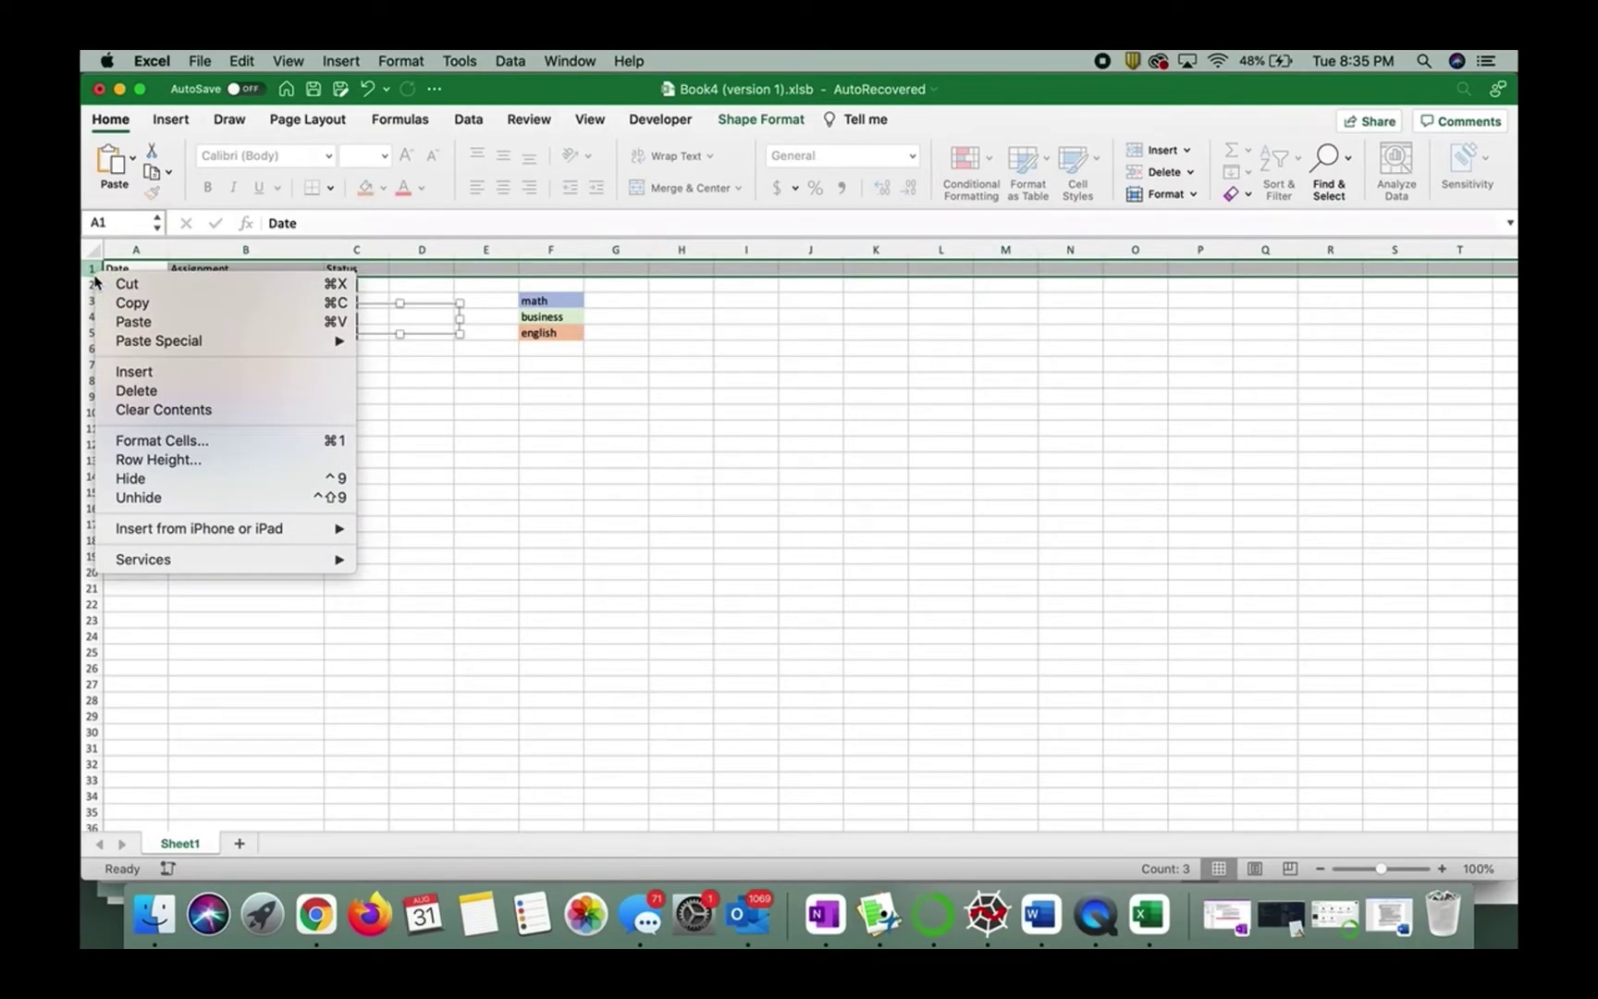
{"action": "left_click", "coordinate": [158, 460]}
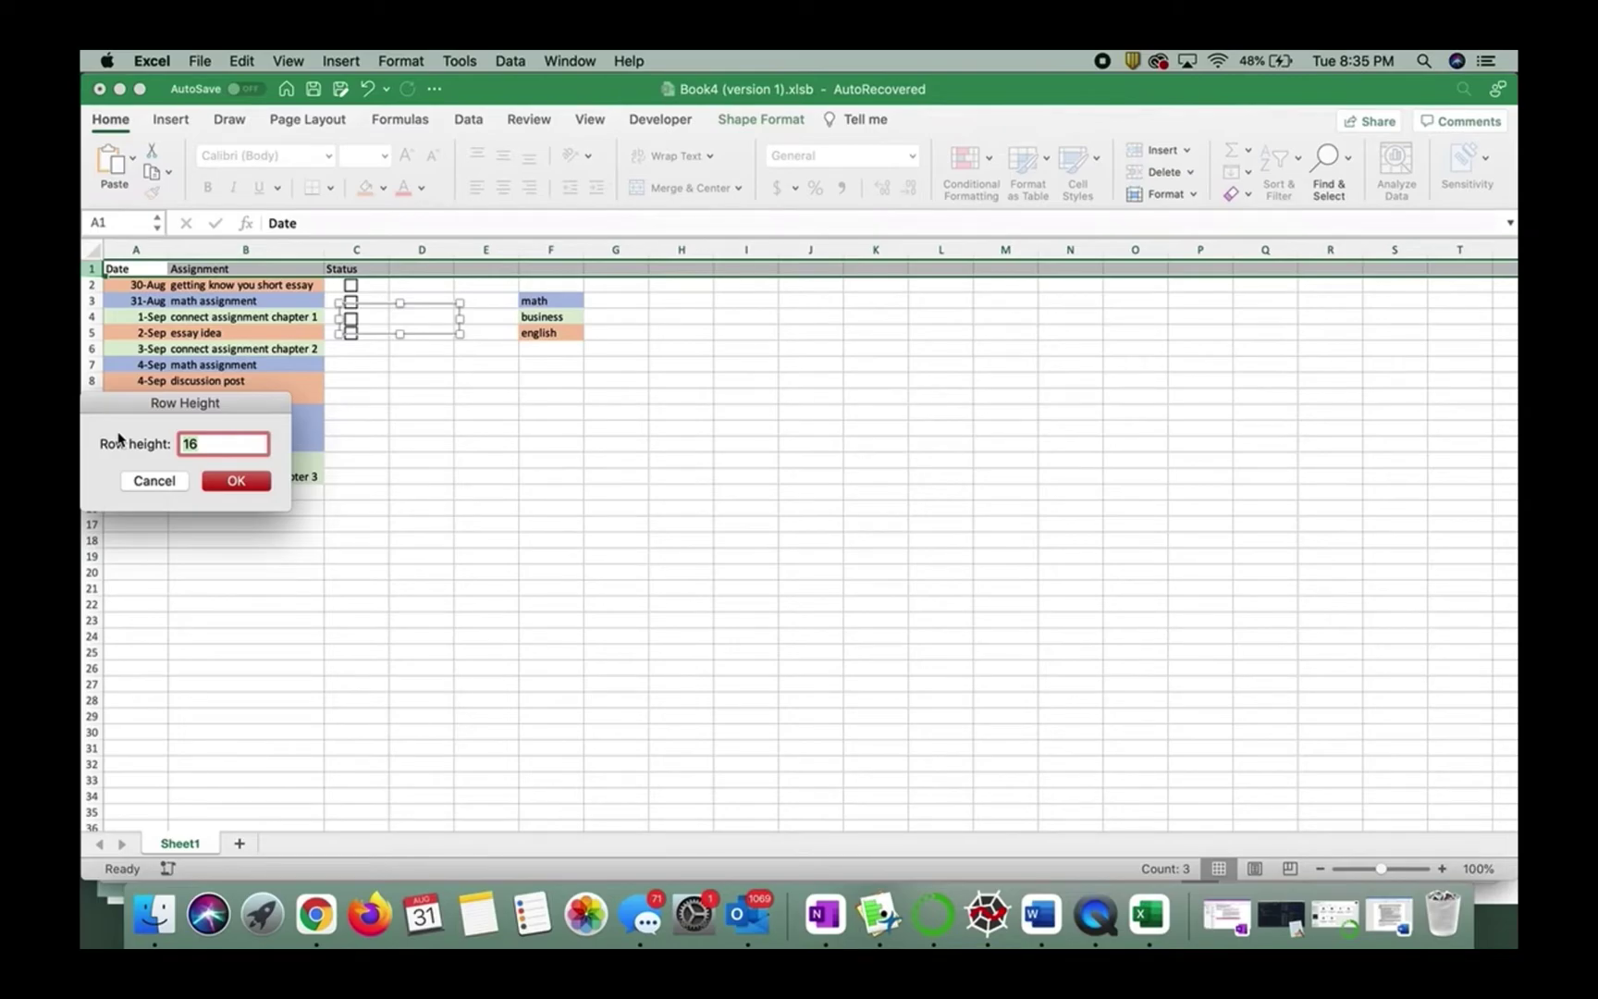
{"action": "type", "text": "32"}
{"action": "left_click", "coordinate": [237, 481]}
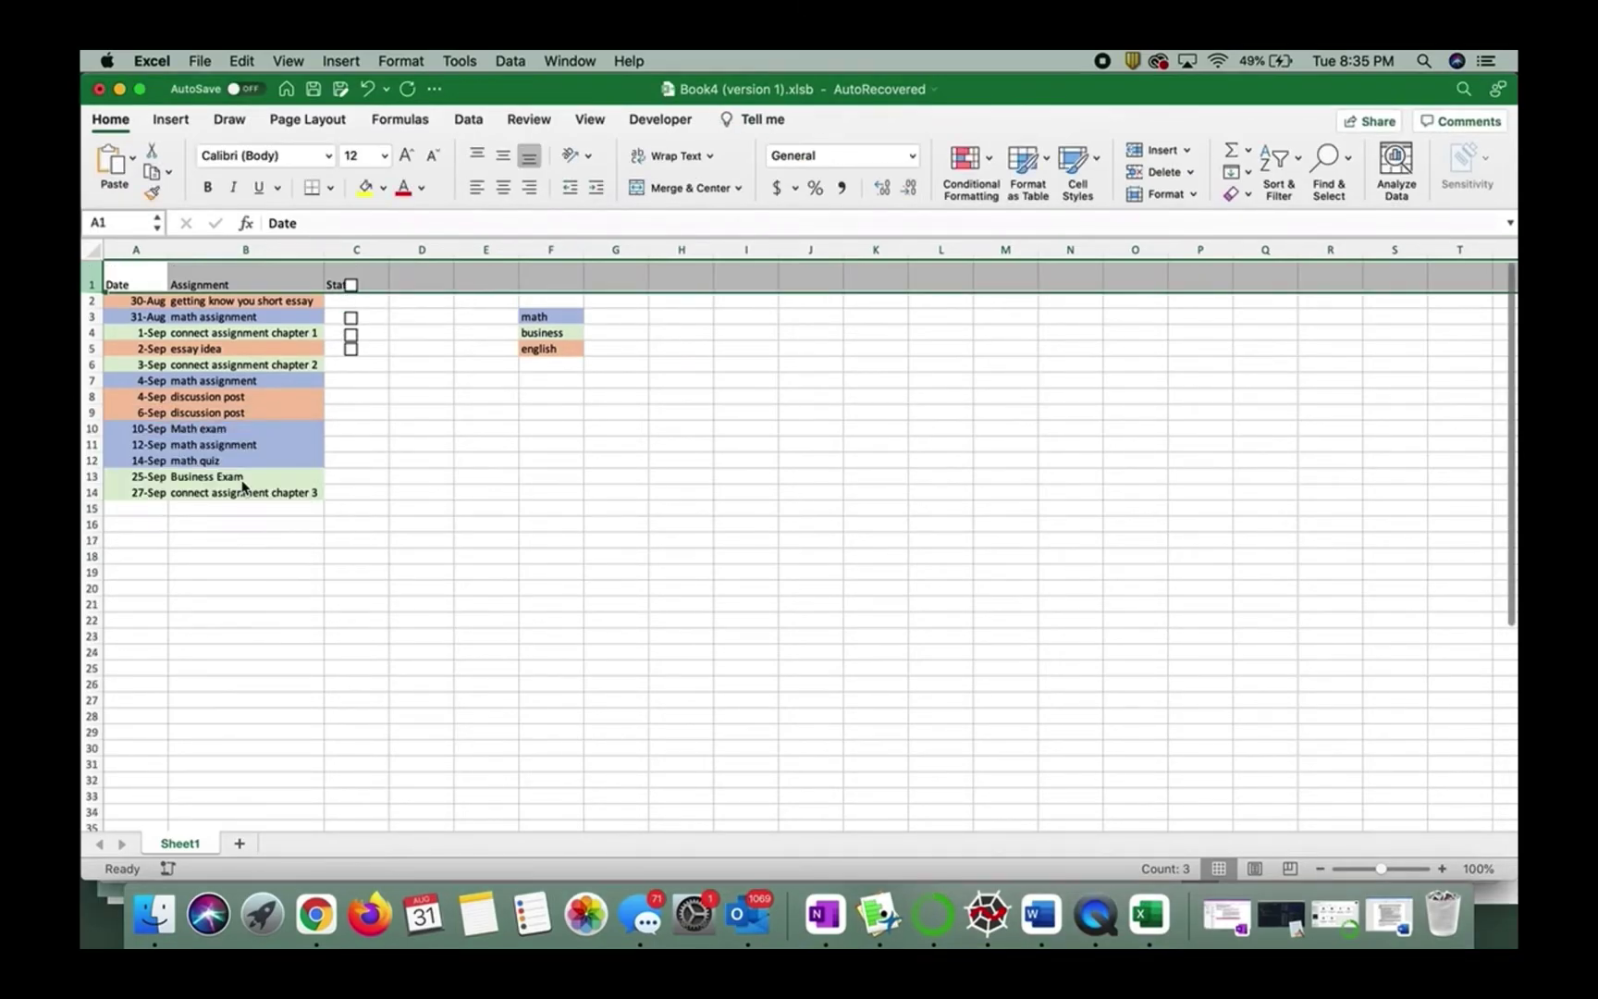
{"action": "right_click", "coordinate": [351, 294]}
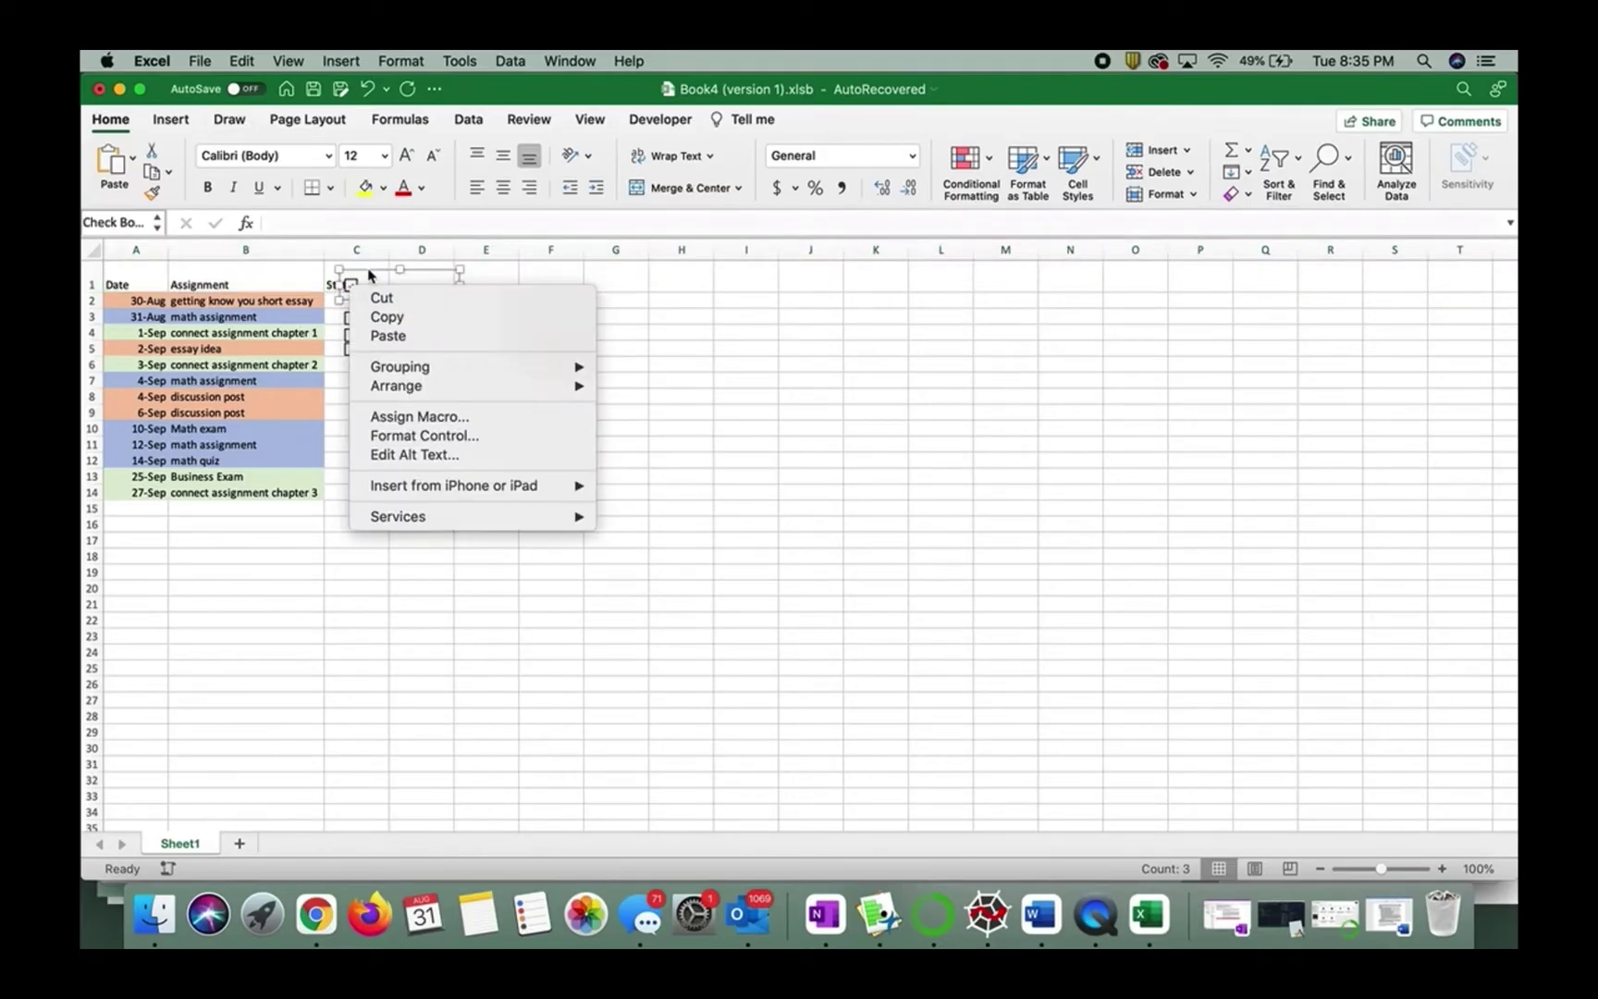
{"action": "left_click", "coordinate": [370, 272]}
{"action": "left_click_drag", "start_coordinate": [371, 274], "coordinate": [372, 290]}
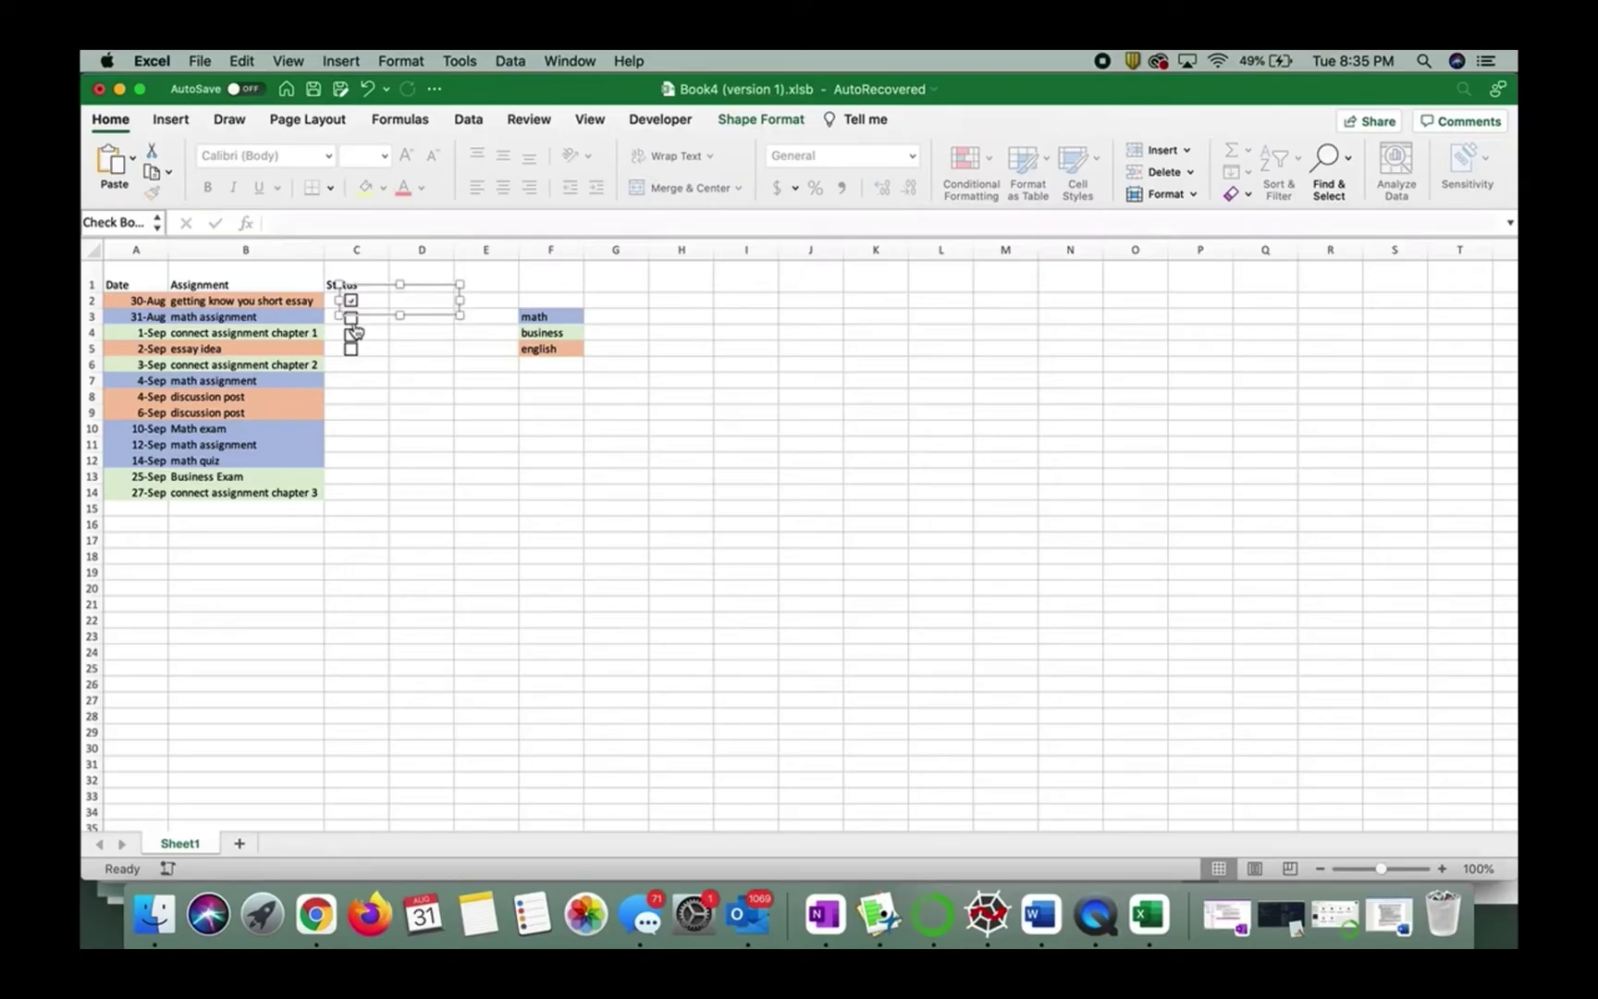
Step: Select the whole worksheet and set every row's height to 32
{"action": "left_click", "coordinate": [93, 250]}
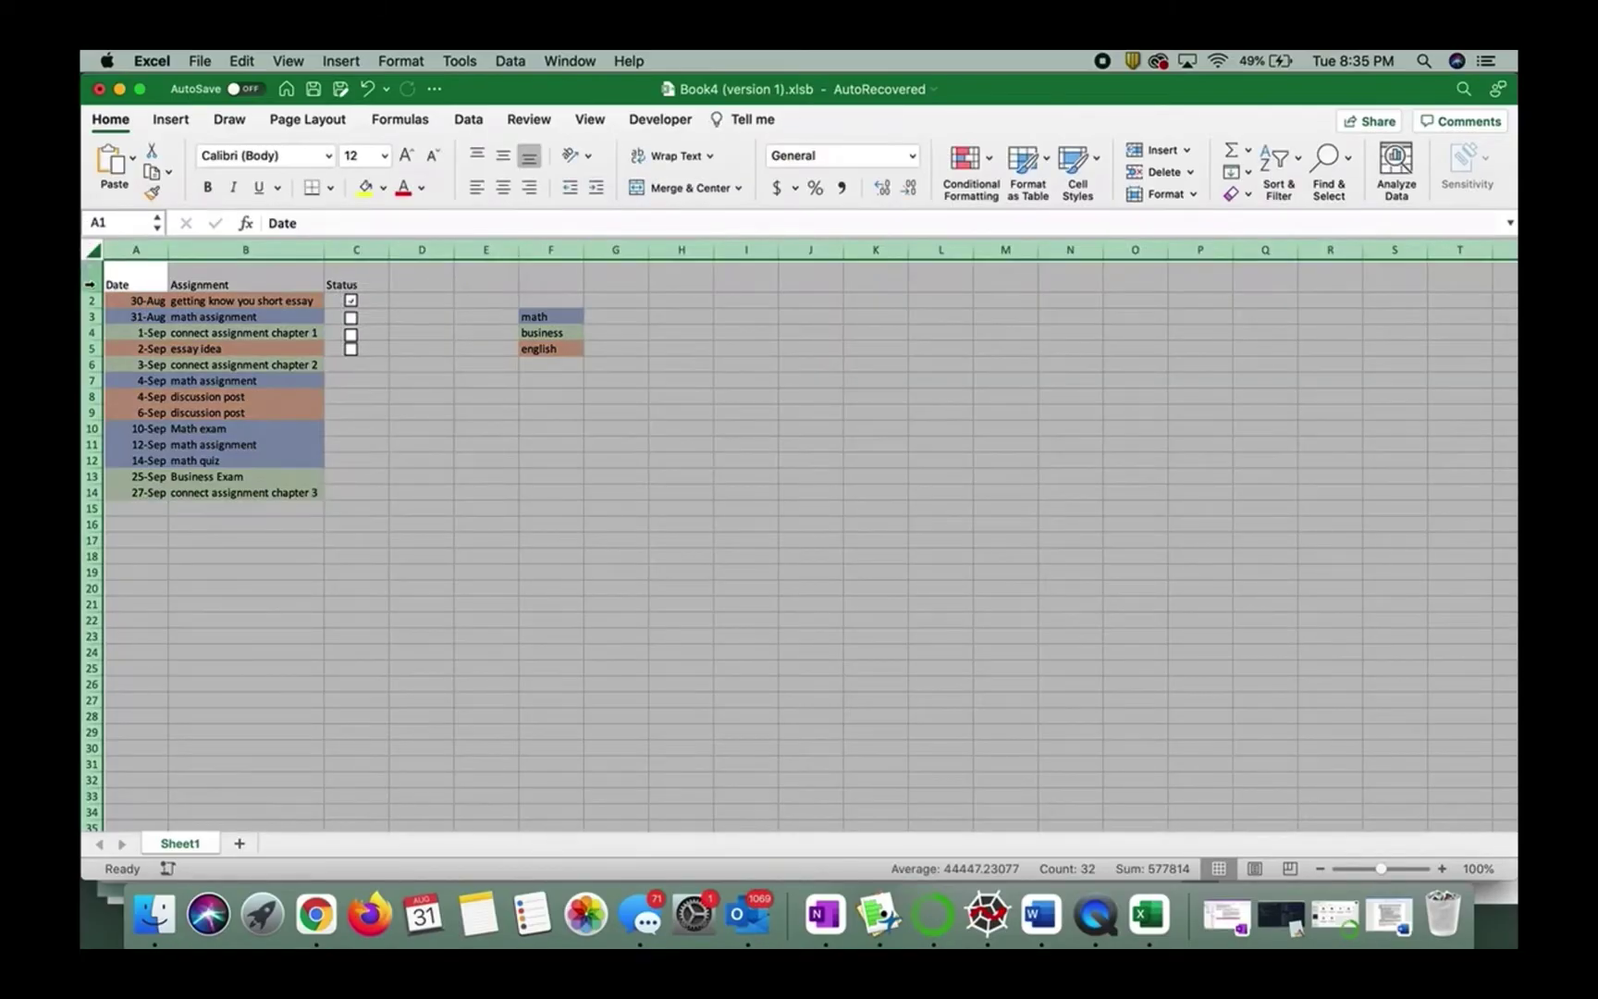
{"action": "right_click", "coordinate": [90, 283]}
{"action": "left_click", "coordinate": [399, 442]}
{"action": "type", "text": "32"}
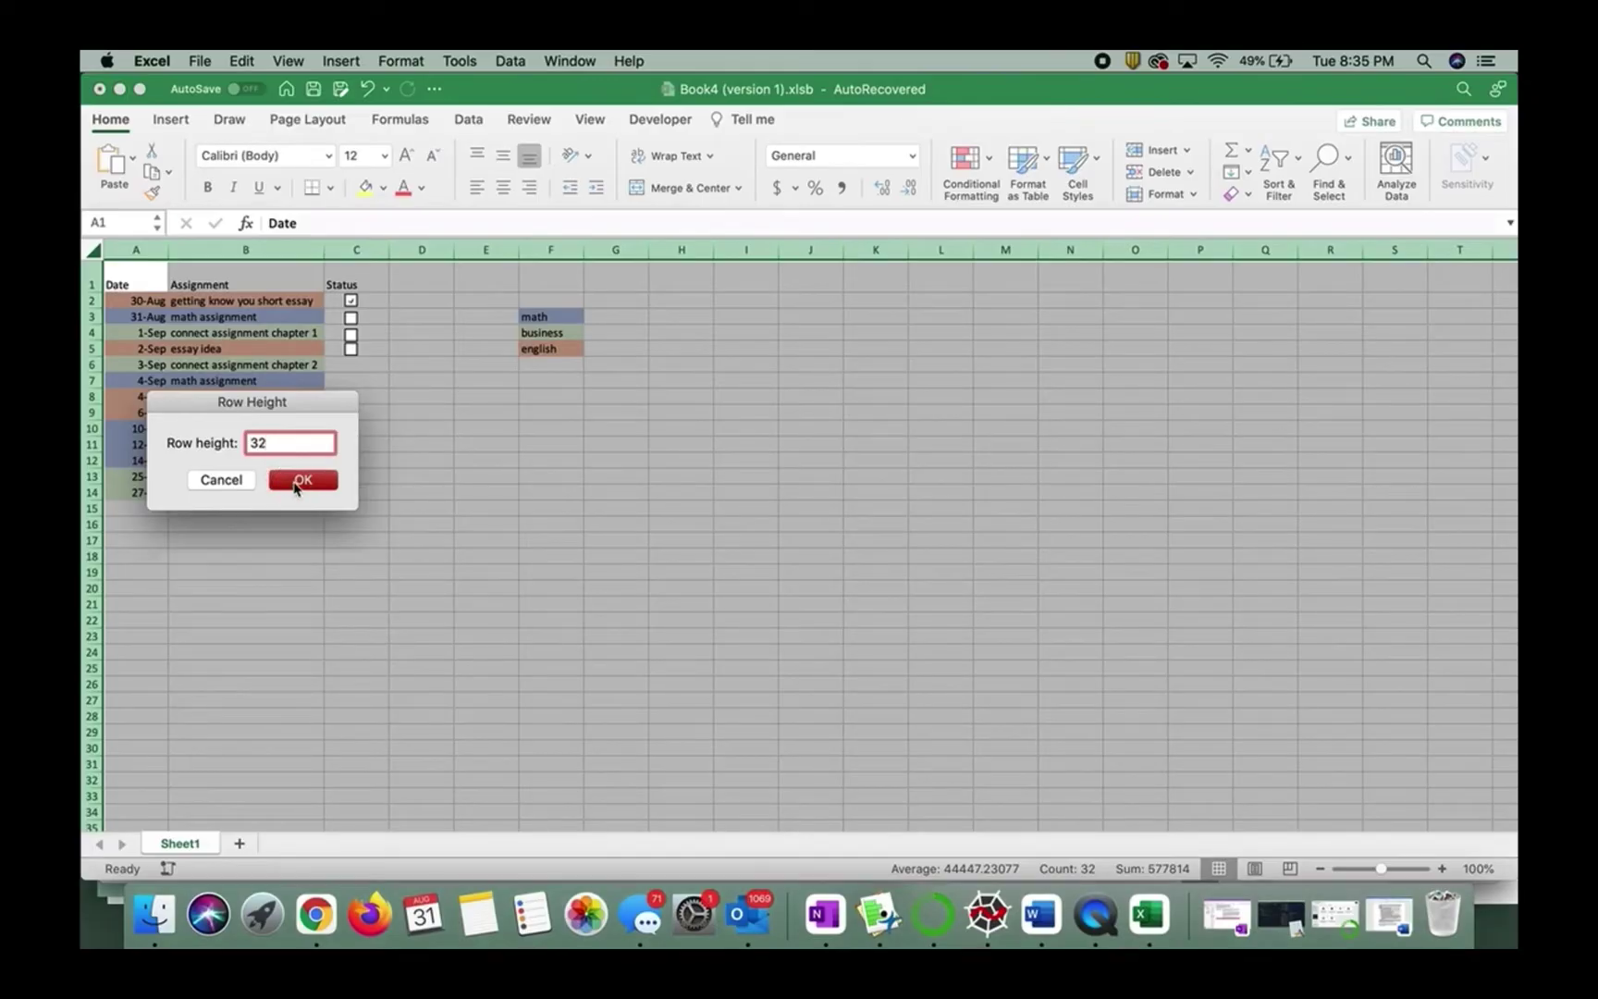
{"action": "left_click", "coordinate": [302, 479]}
{"action": "left_click", "coordinate": [389, 444]}
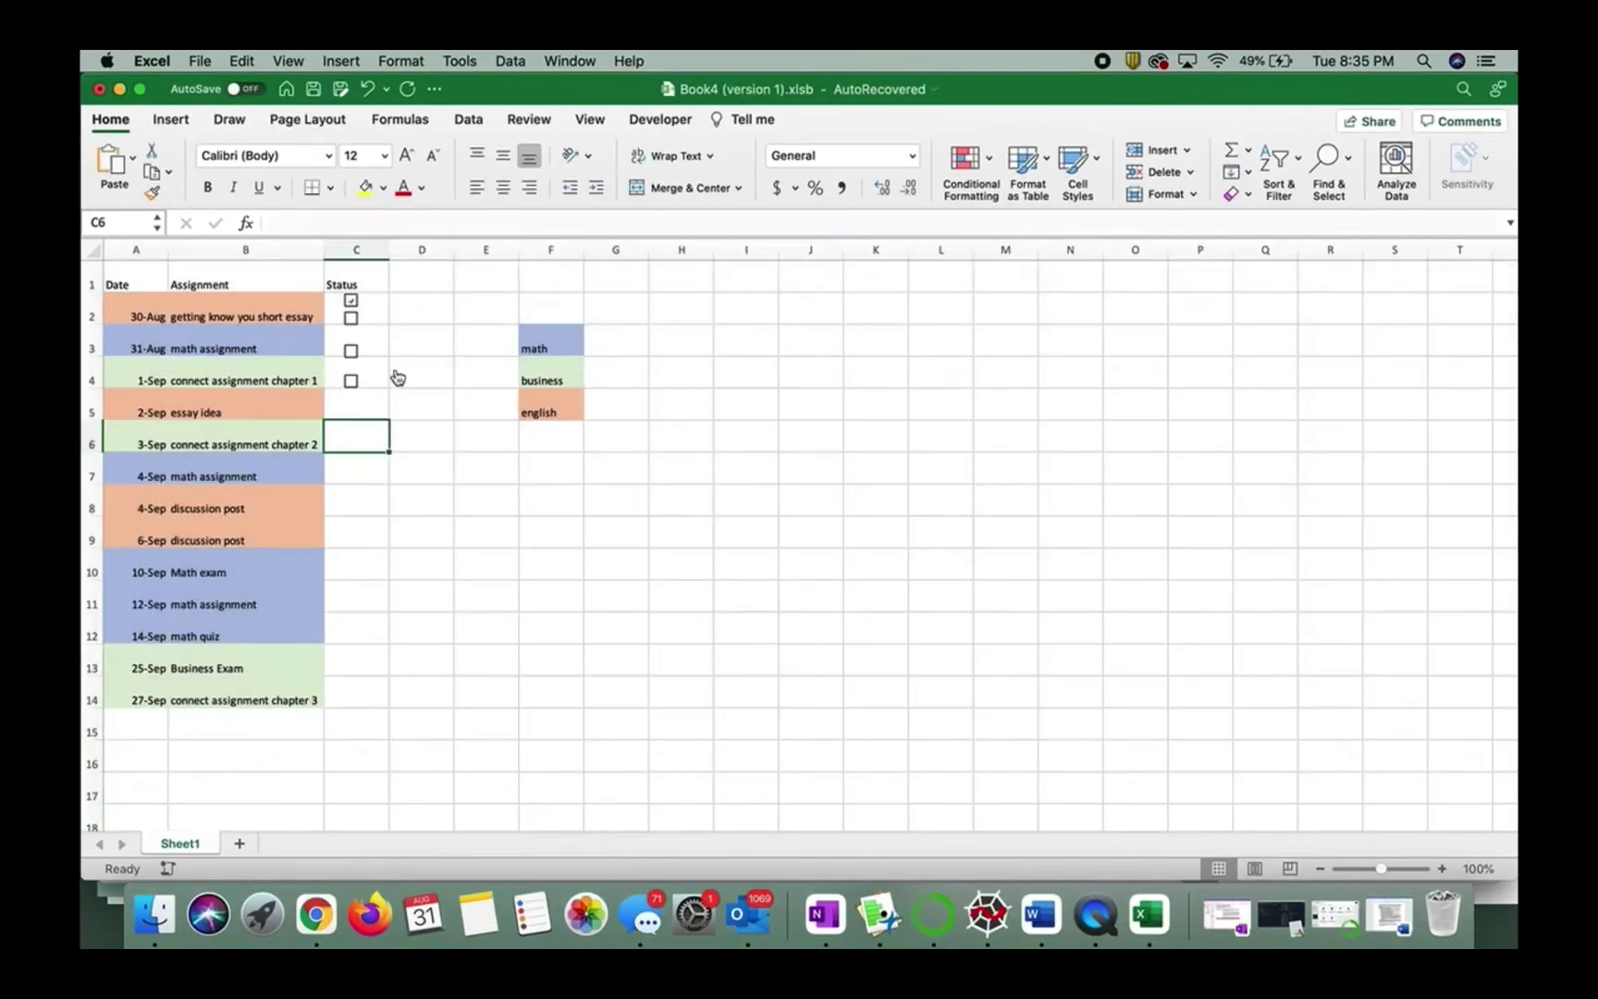
Step: Toggle the upper checkboxes and drag the extra one down toward C4
{"action": "left_click", "coordinate": [352, 318]}
{"action": "left_click", "coordinate": [357, 306]}
{"action": "right_click", "coordinate": [370, 303]}
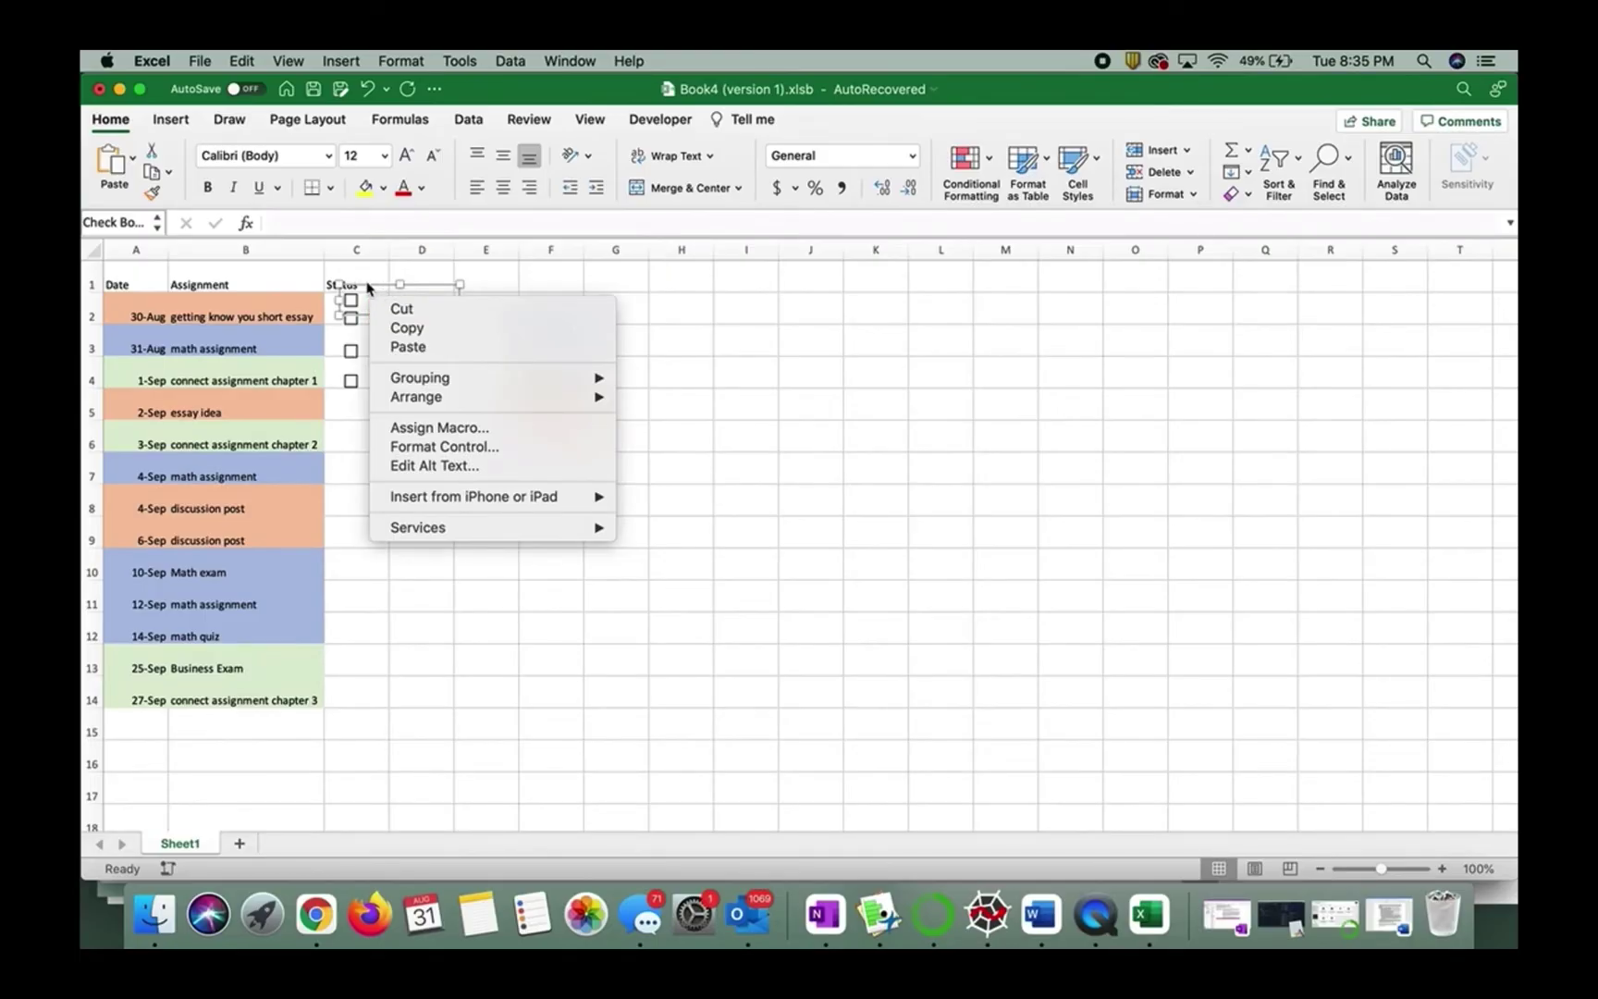
{"action": "left_click", "coordinate": [368, 287]}
{"action": "left_click_drag", "start_coordinate": [371, 292], "coordinate": [377, 389]}
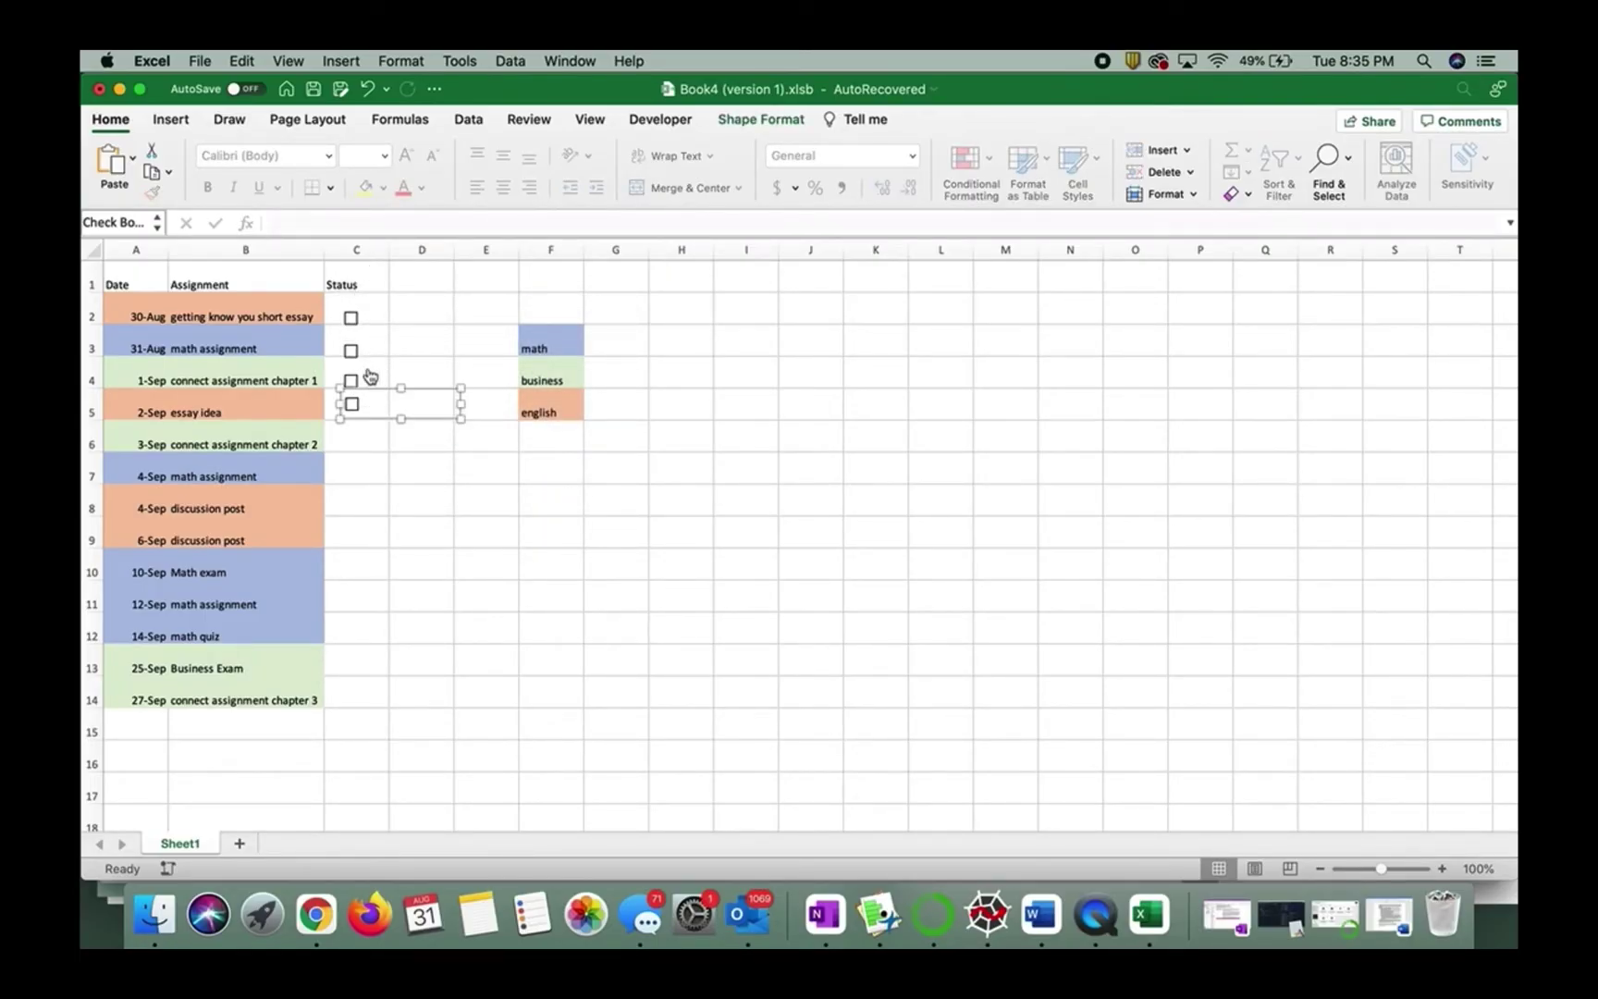
Step: Nudge the C4, C3 and C2 checkboxes so they sit evenly centred in their Status cells
{"action": "right_click", "coordinate": [369, 375]}
{"action": "left_click", "coordinate": [355, 361]}
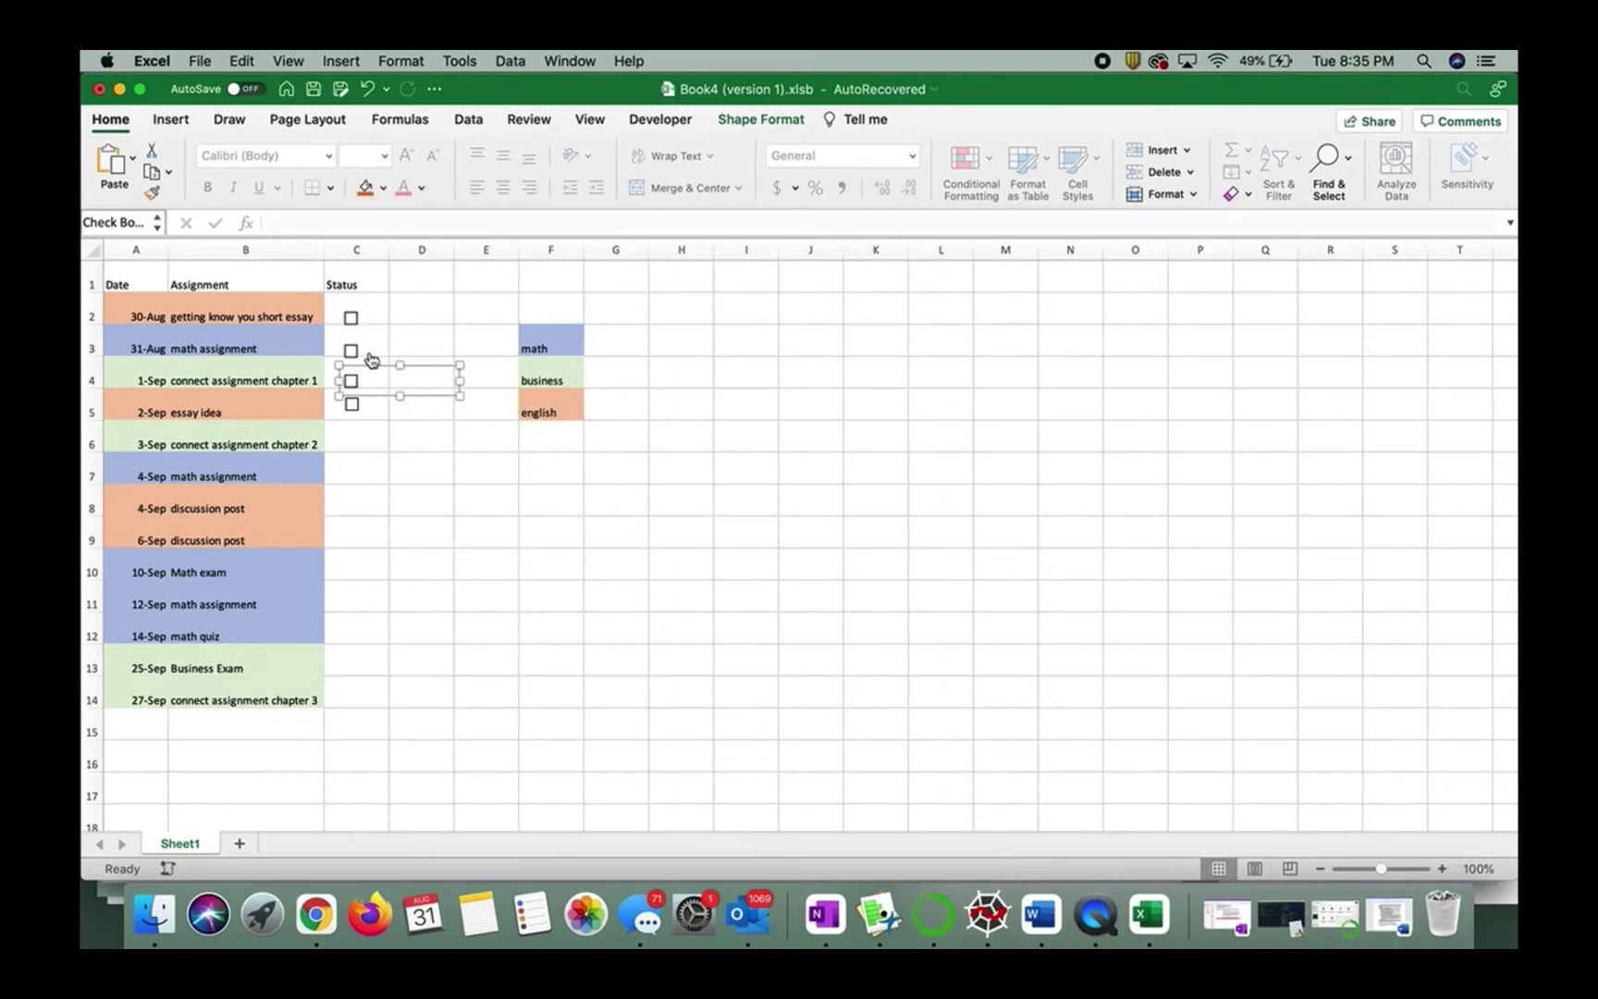
{"action": "left_click_drag", "start_coordinate": [374, 368], "coordinate": [374, 355]}
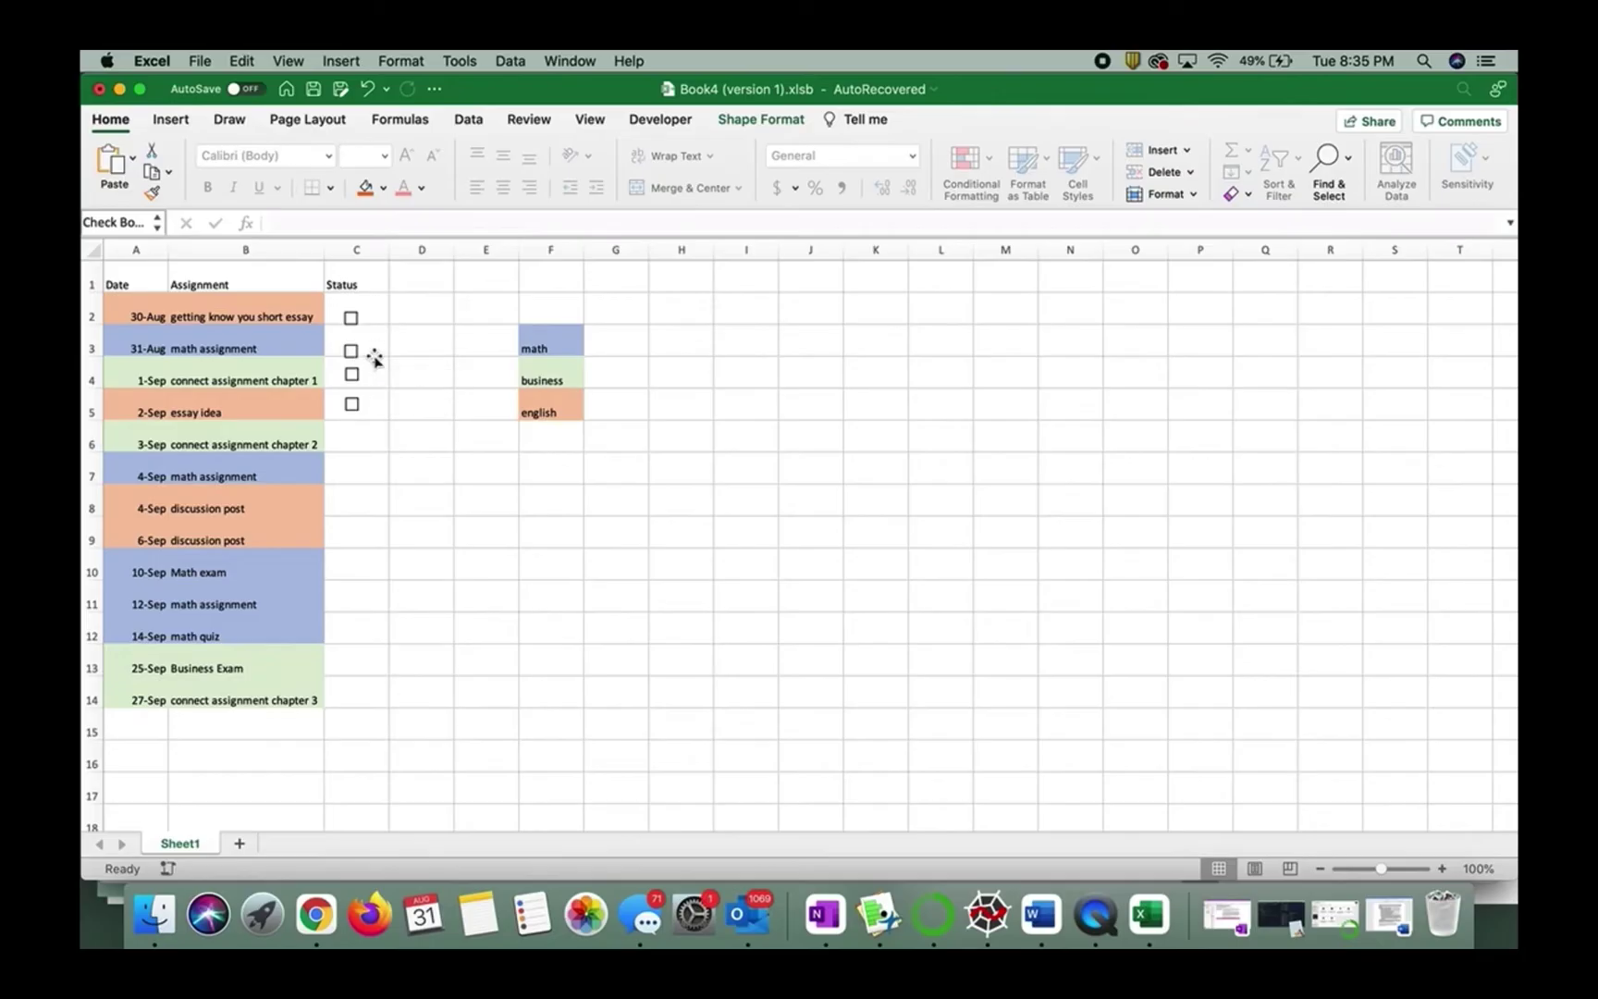
{"action": "right_click", "coordinate": [365, 342]}
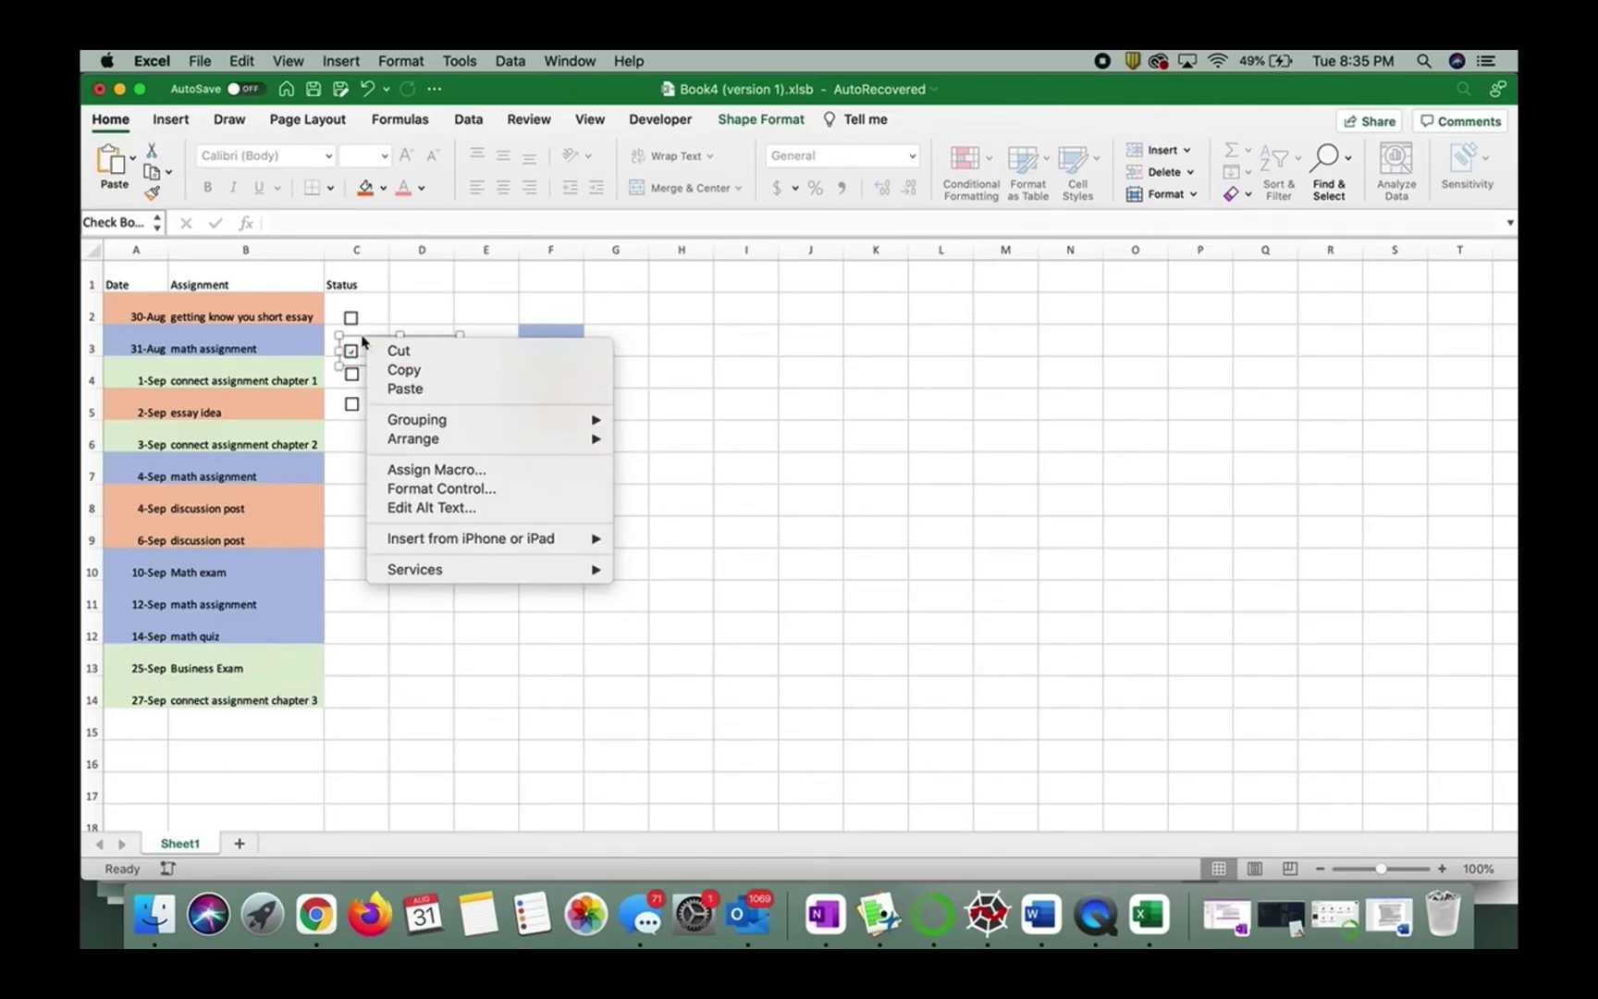
{"action": "left_click", "coordinate": [359, 339]}
{"action": "left_click_drag", "start_coordinate": [361, 334], "coordinate": [369, 326]}
{"action": "left_click", "coordinate": [351, 345]}
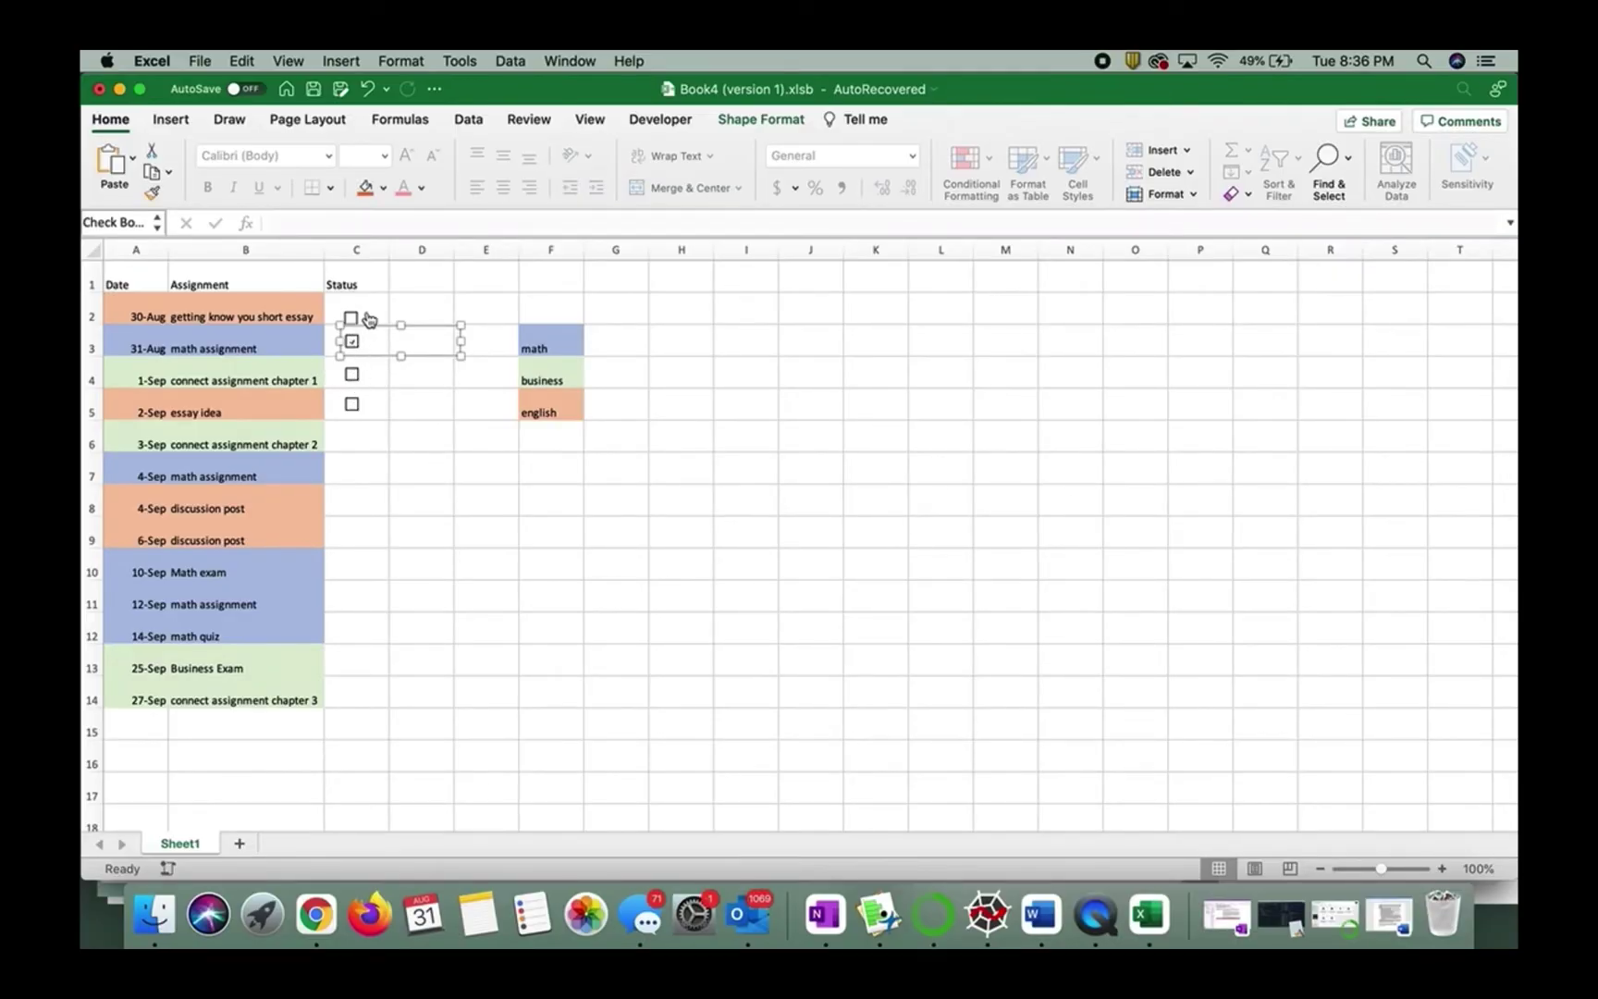
{"action": "key", "text": "Escape"}
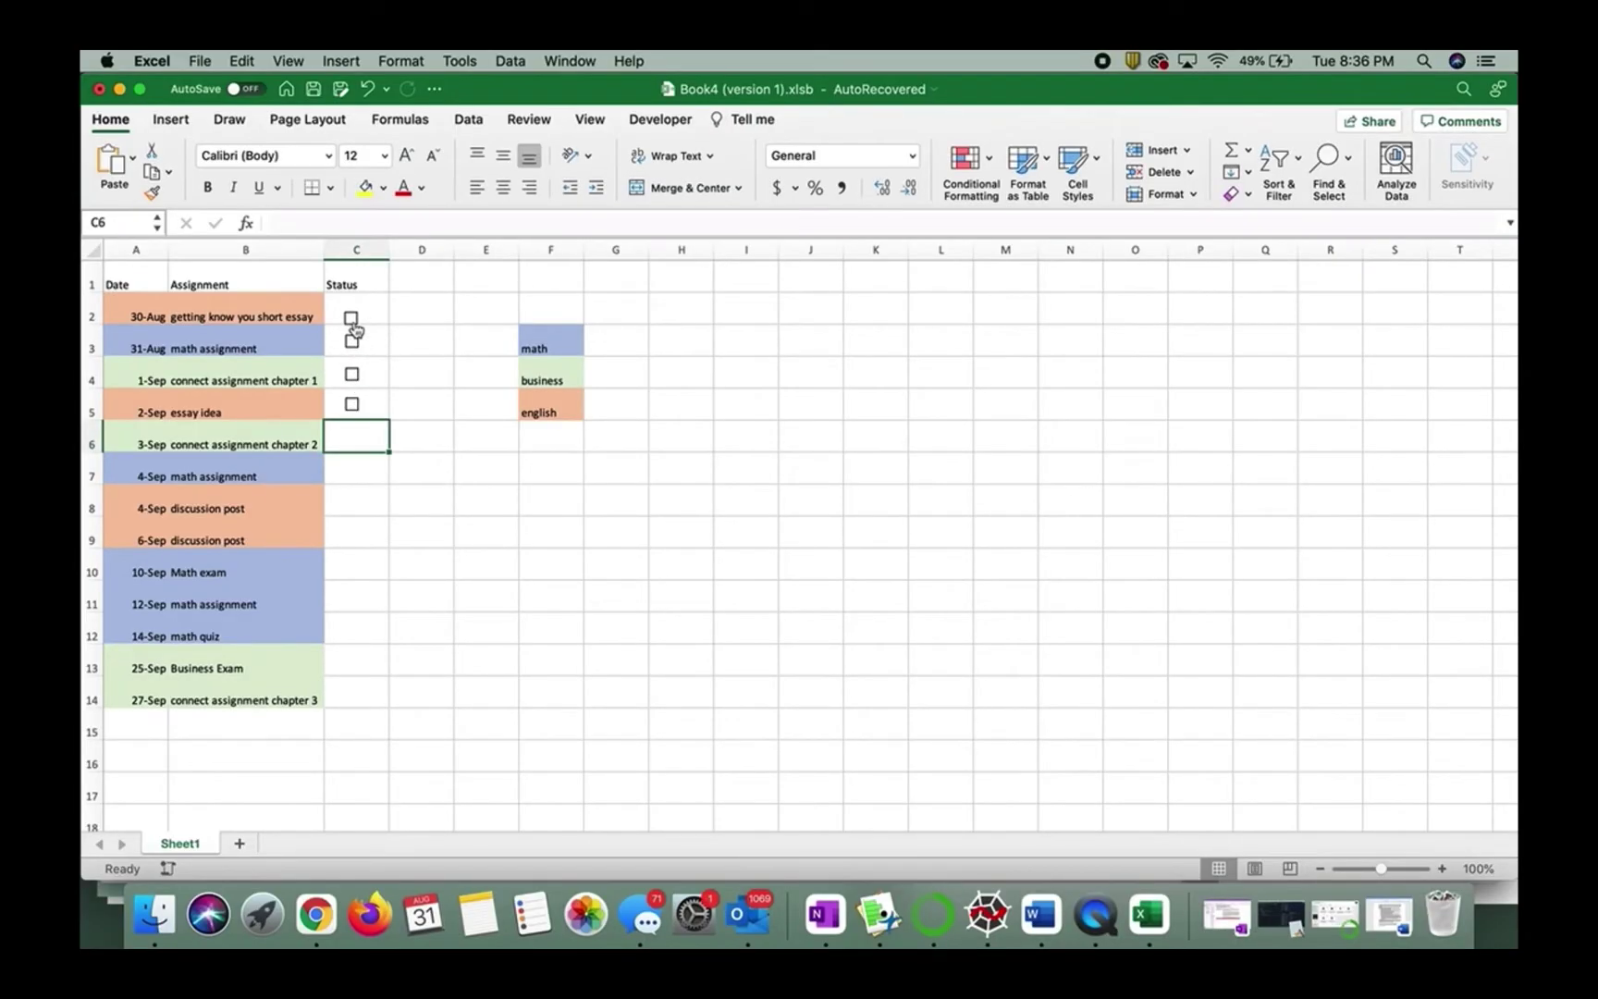
{"action": "right_click", "coordinate": [352, 319]}
{"action": "key", "text": "Escape"}
{"action": "left_click_drag", "start_coordinate": [375, 313], "coordinate": [369, 293]}
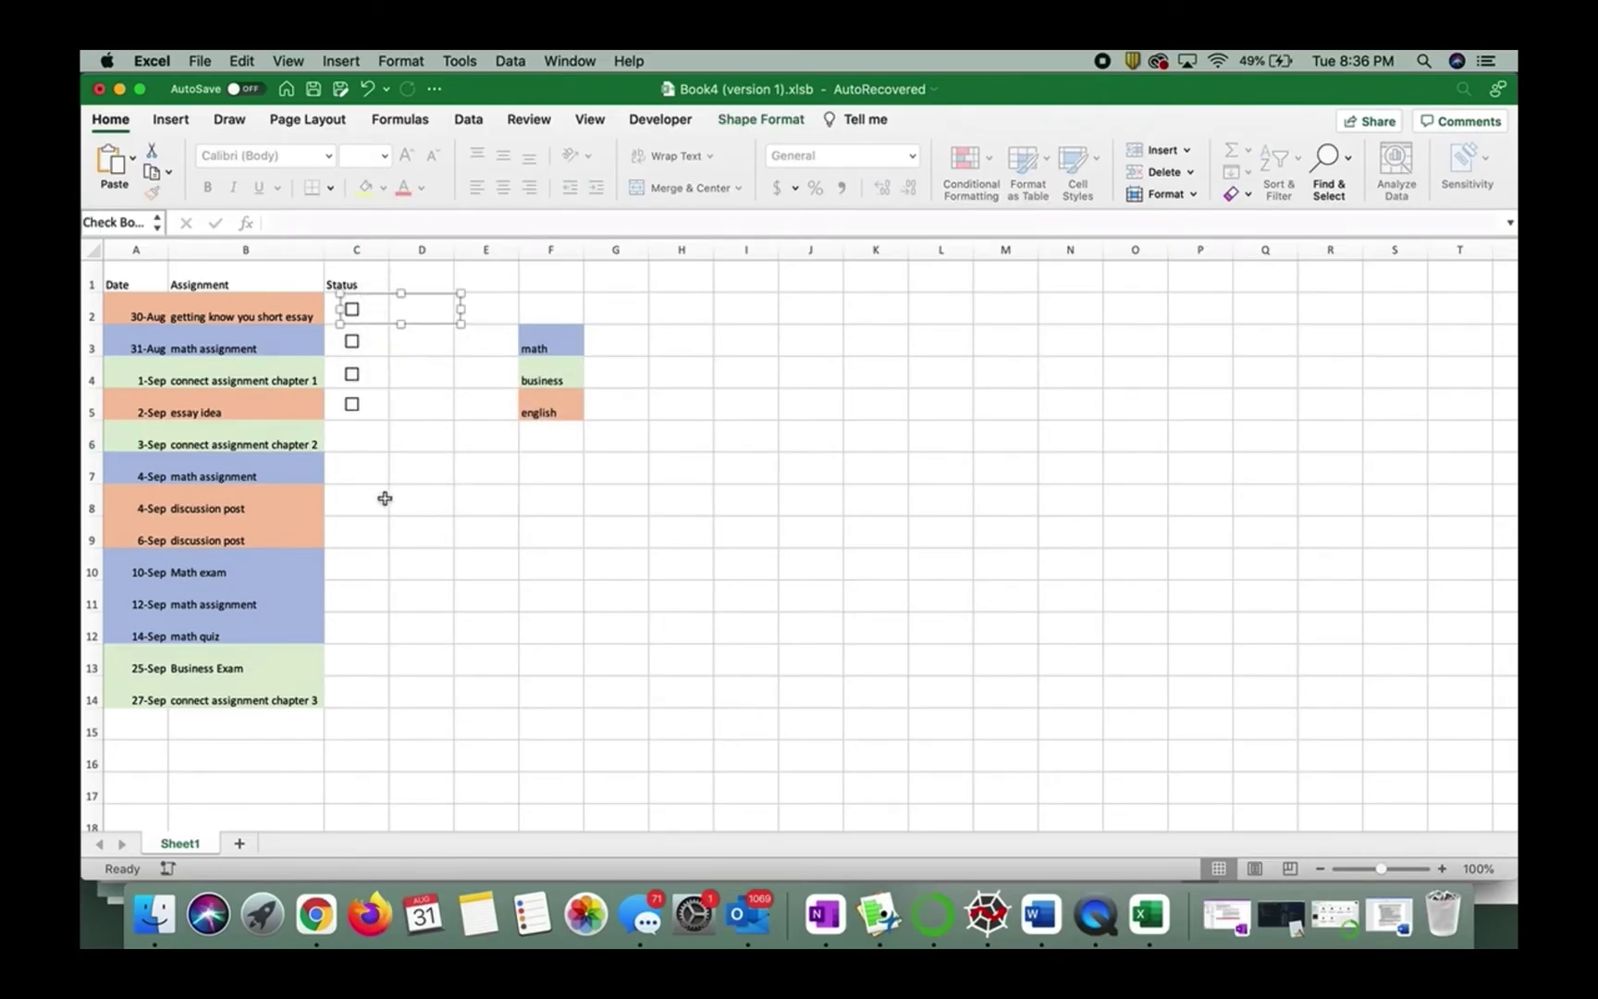
{"action": "left_click", "coordinate": [403, 440]}
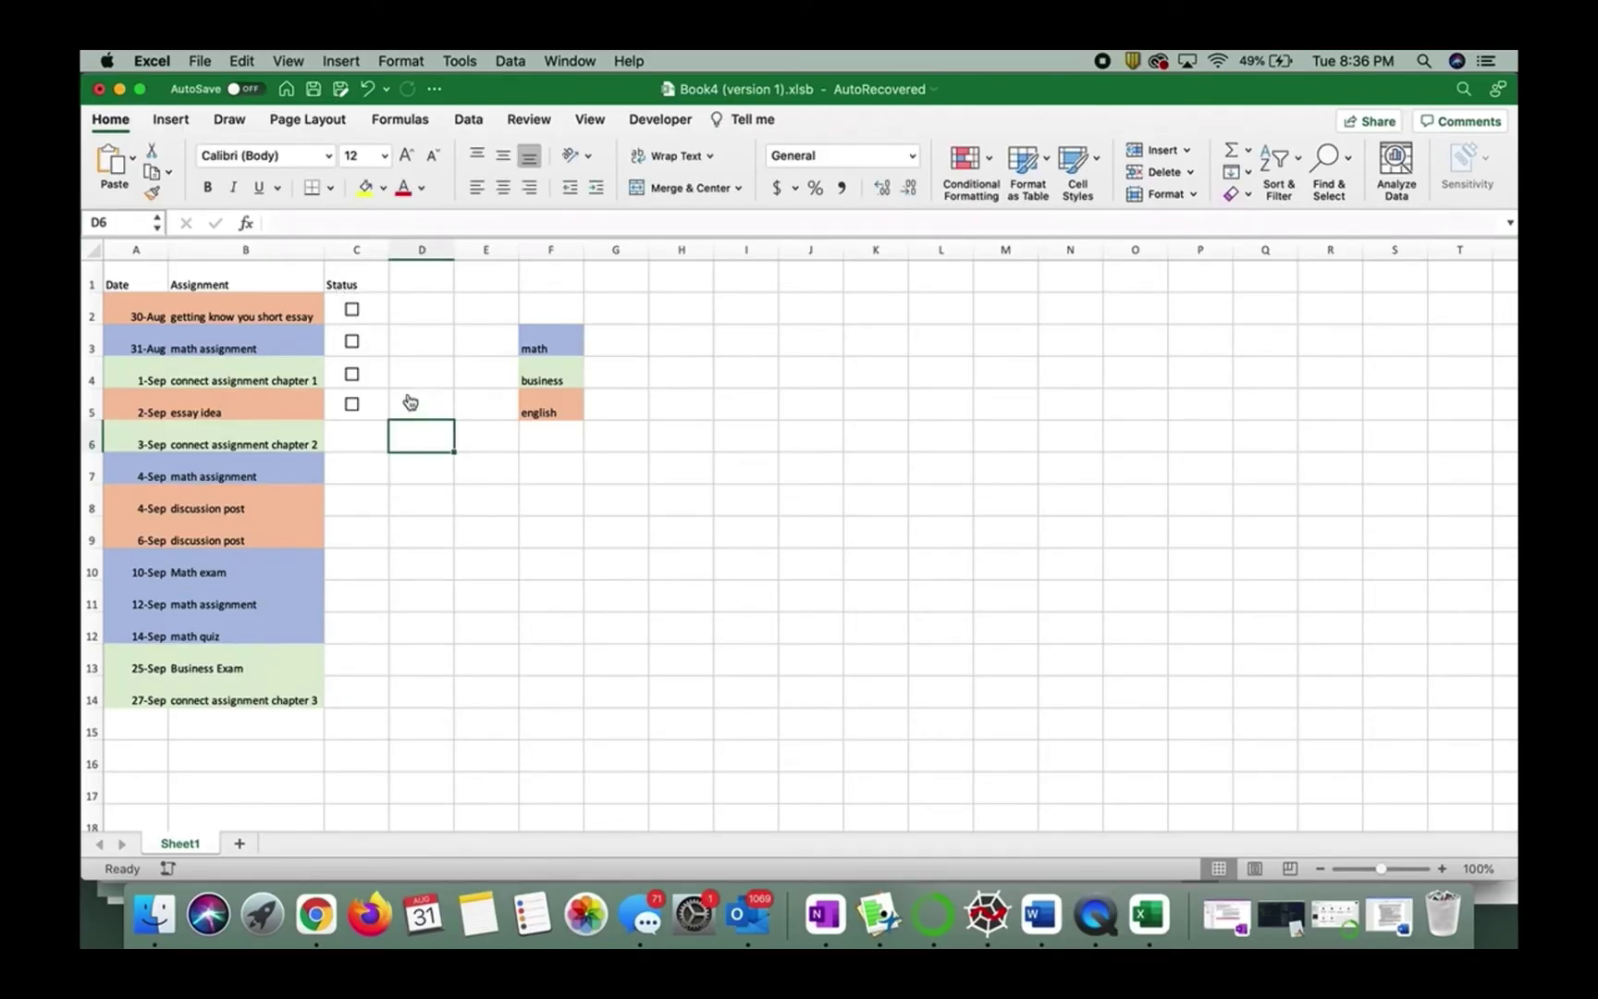
Step: Link the C2 checkbox to cell D2 via Format Control, undoing an accidental B2 link
{"action": "right_click", "coordinate": [355, 308]}
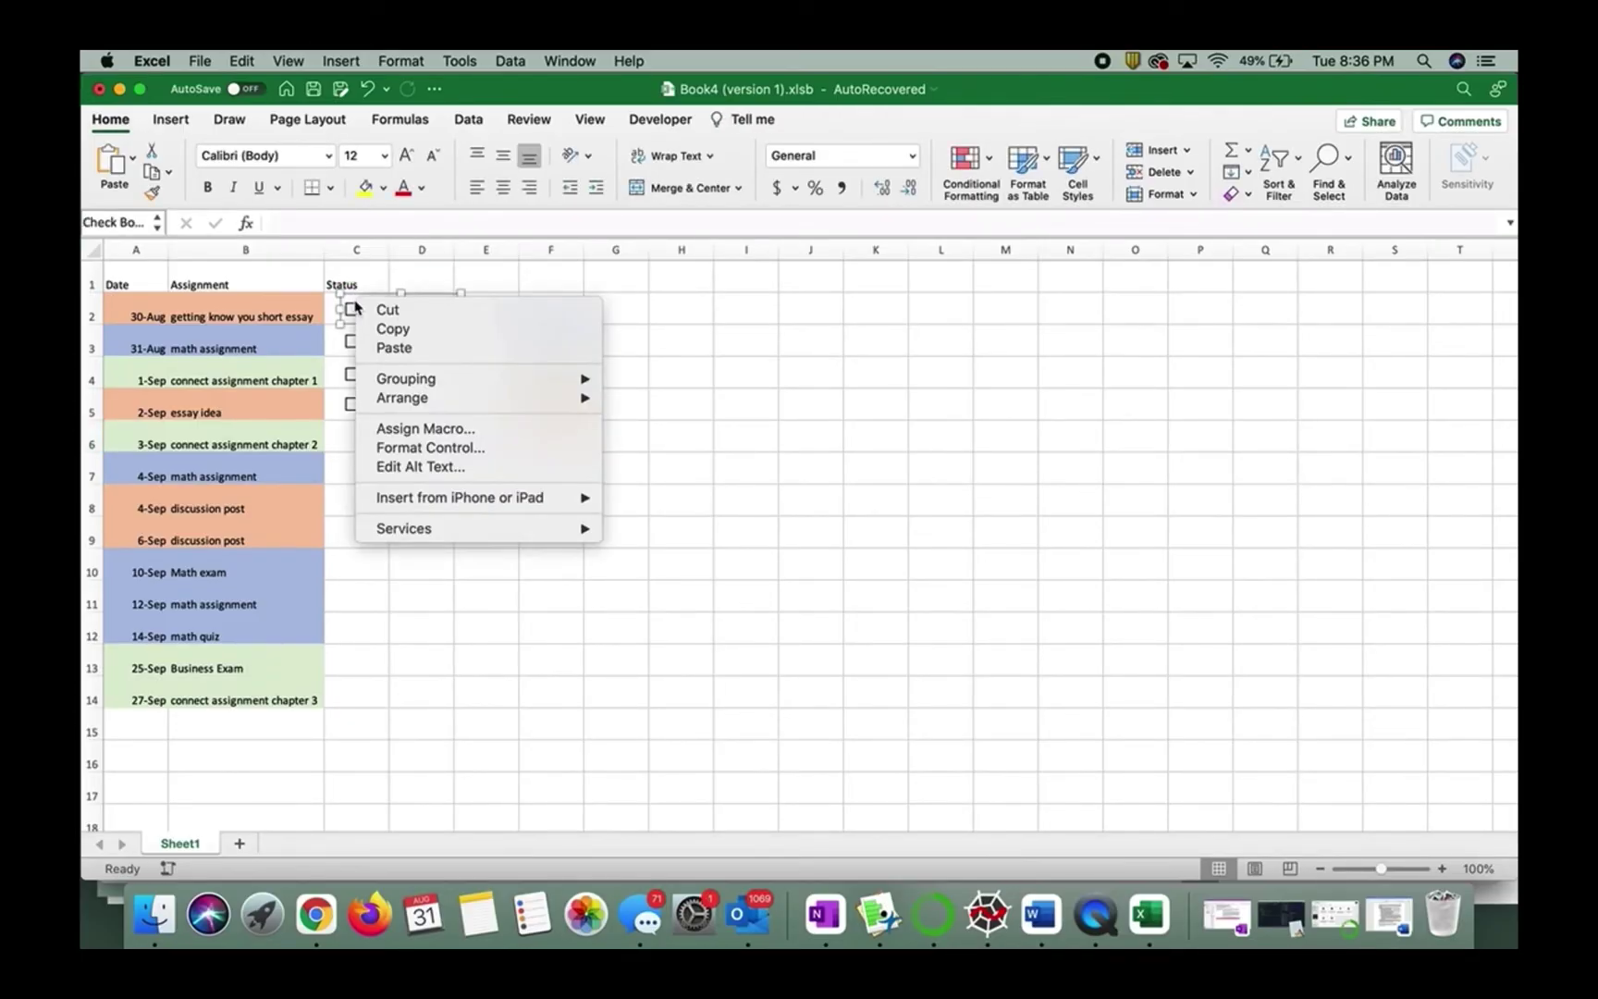
{"action": "left_click", "coordinate": [427, 449]}
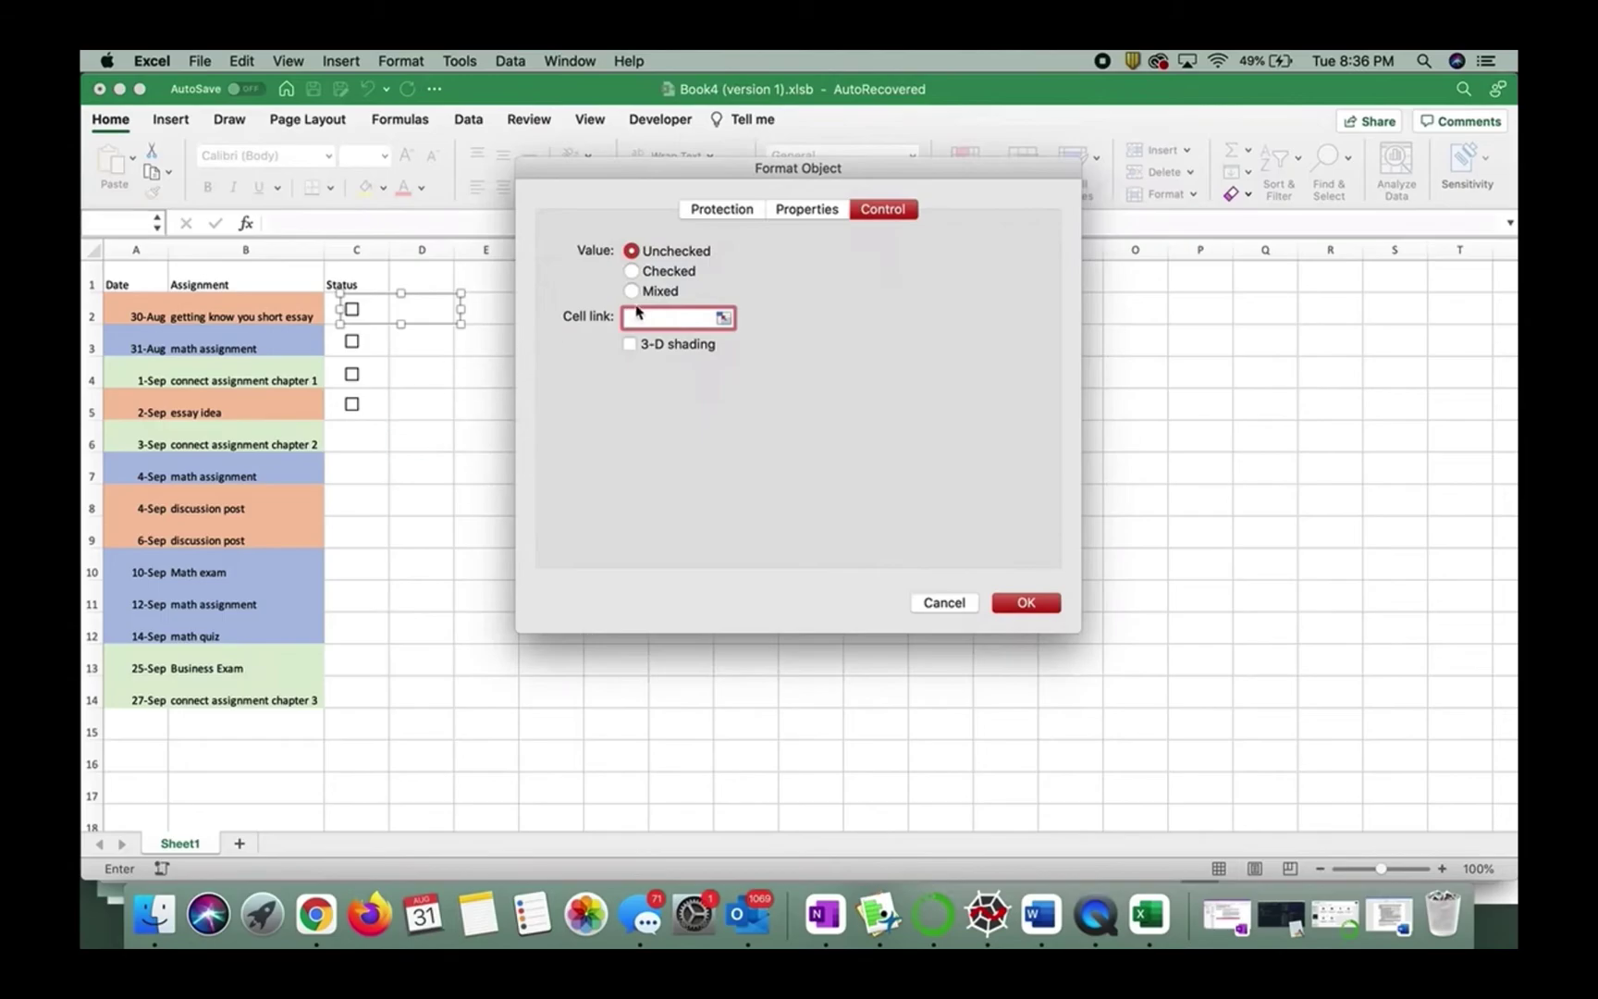
{"action": "left_click", "coordinate": [219, 313]}
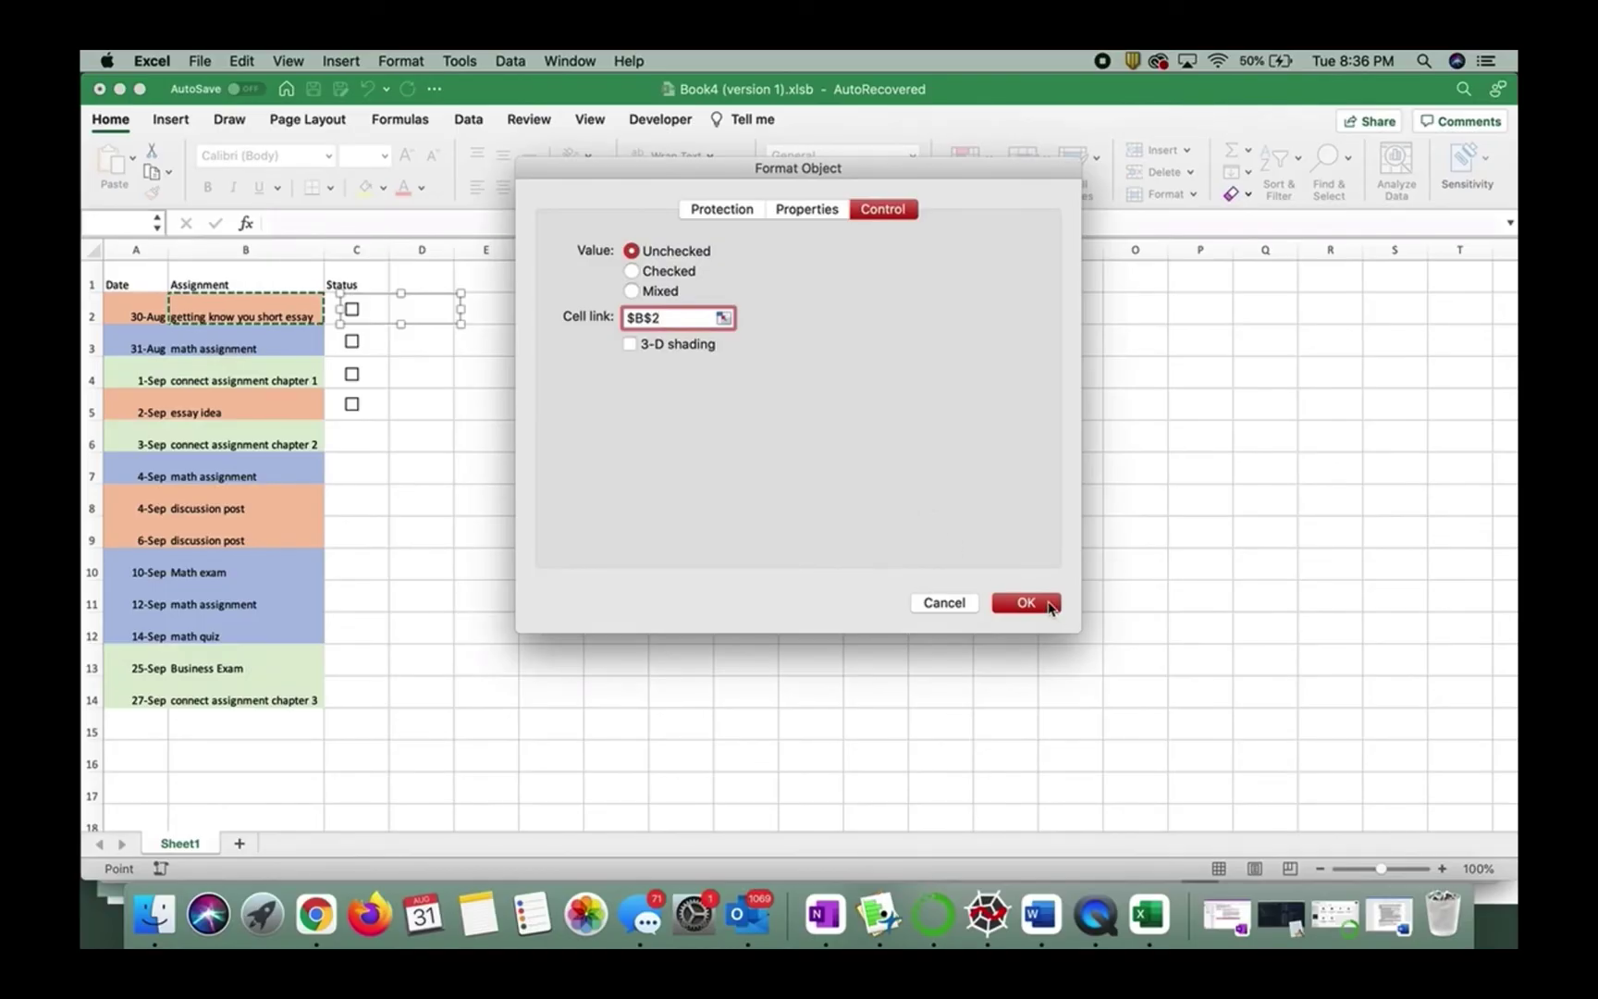
{"action": "left_click", "coordinate": [1055, 605]}
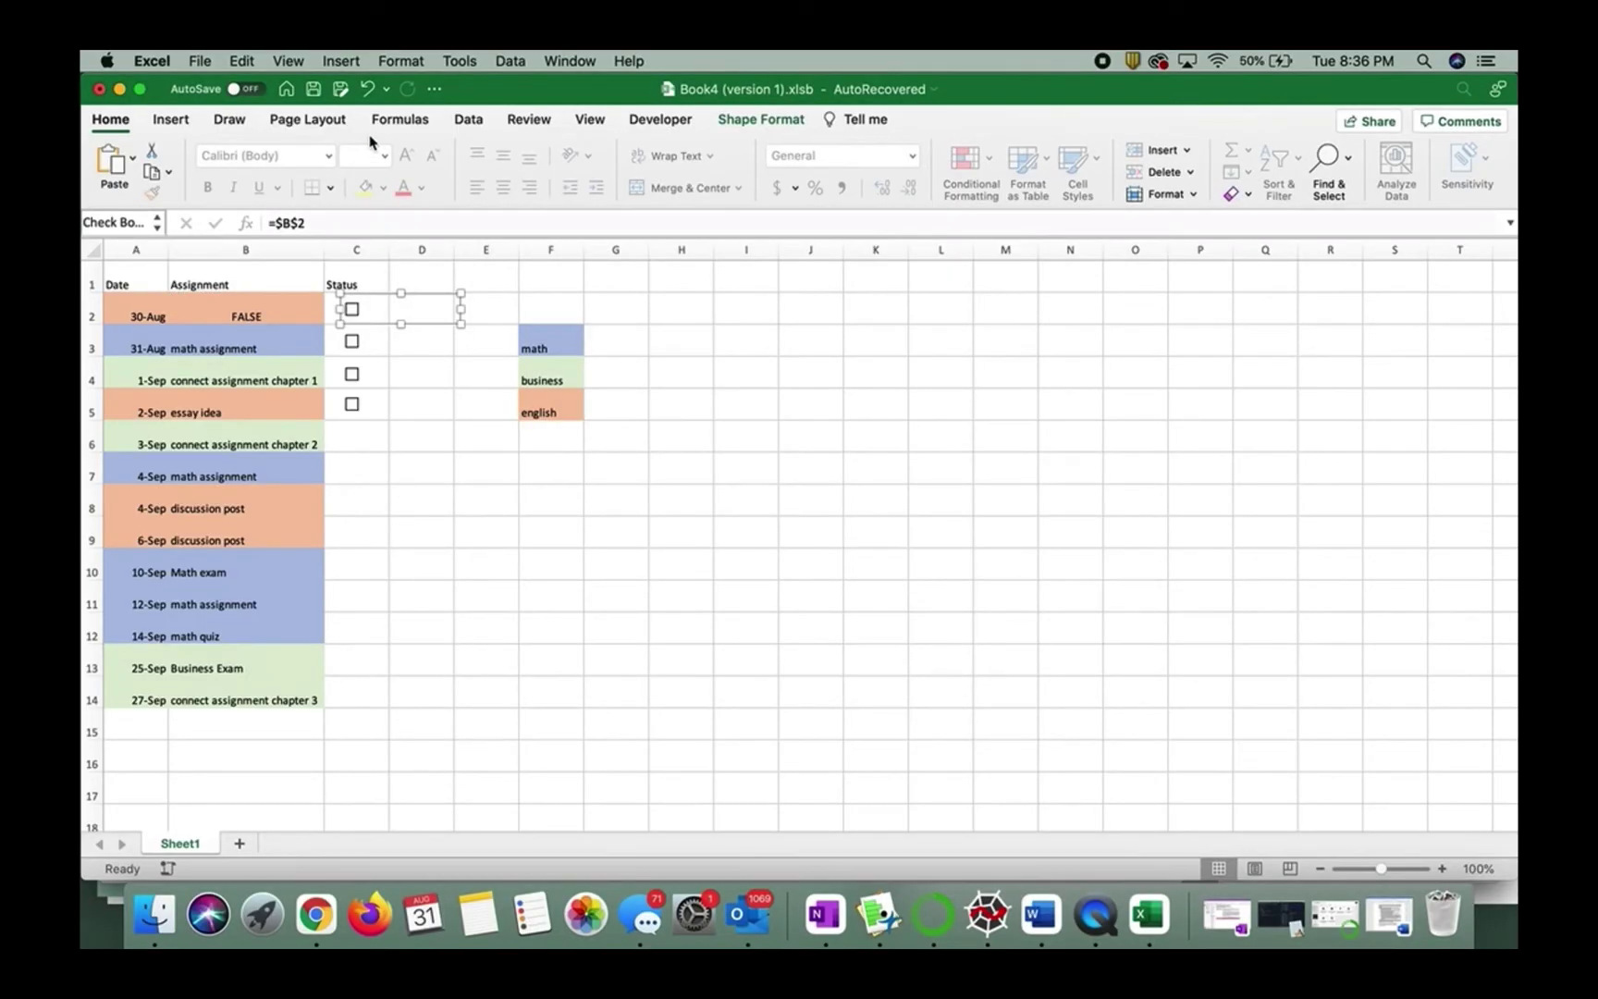
{"action": "left_click", "coordinate": [369, 89]}
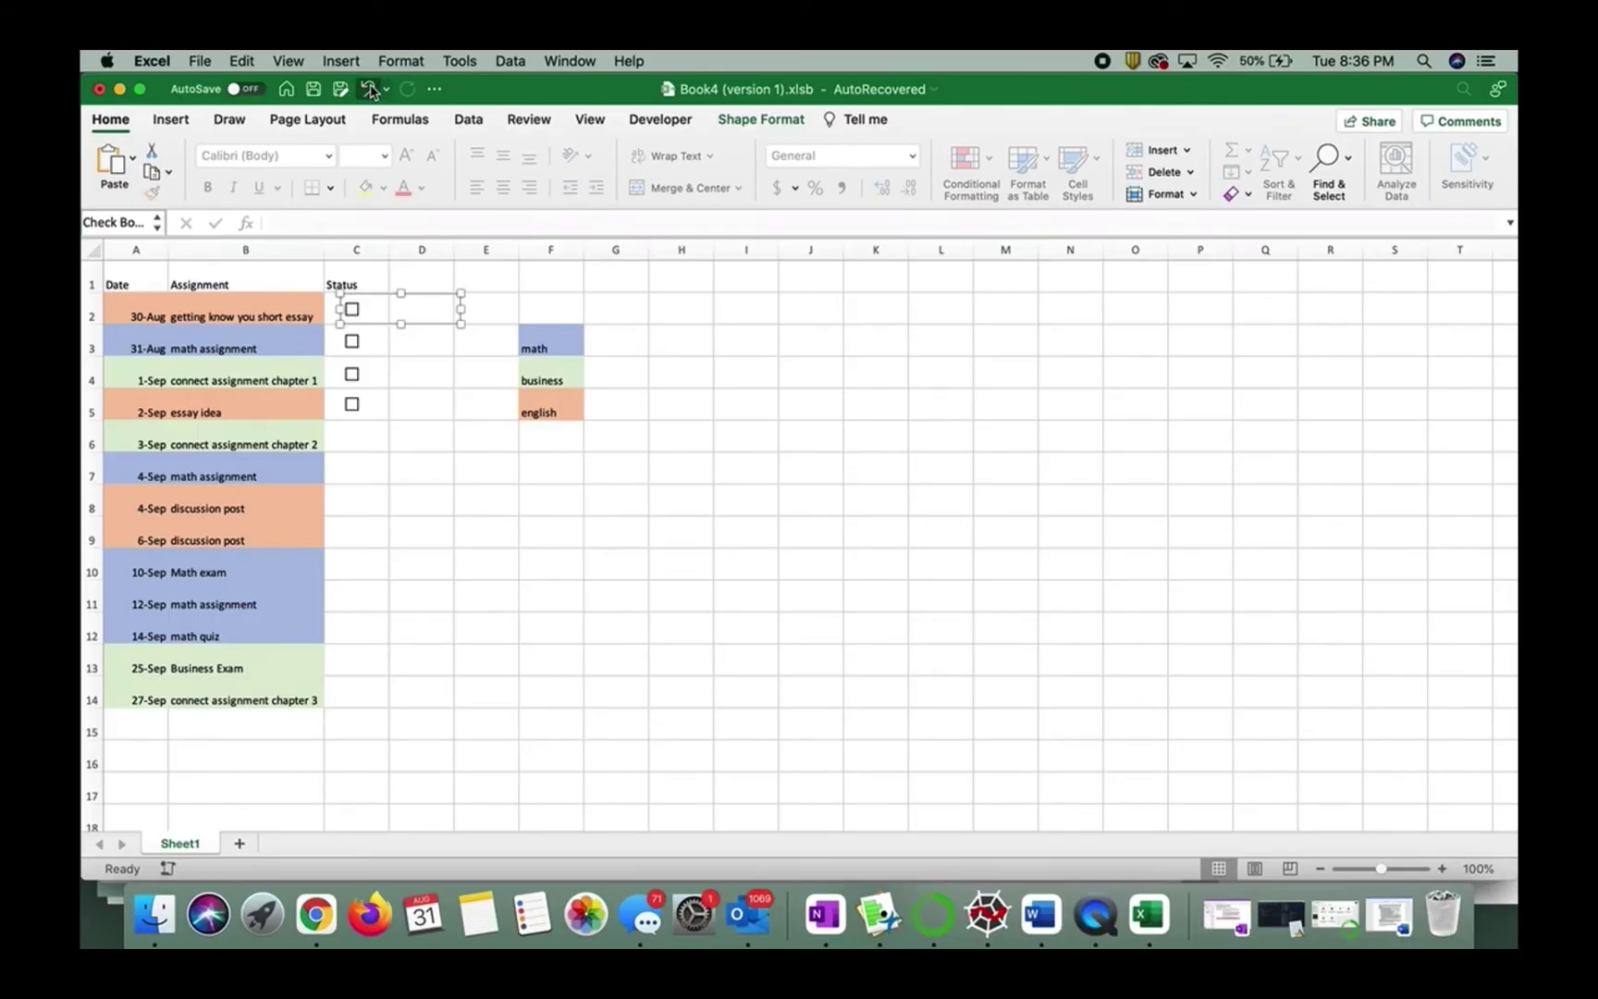
{"action": "right_click", "coordinate": [374, 318]}
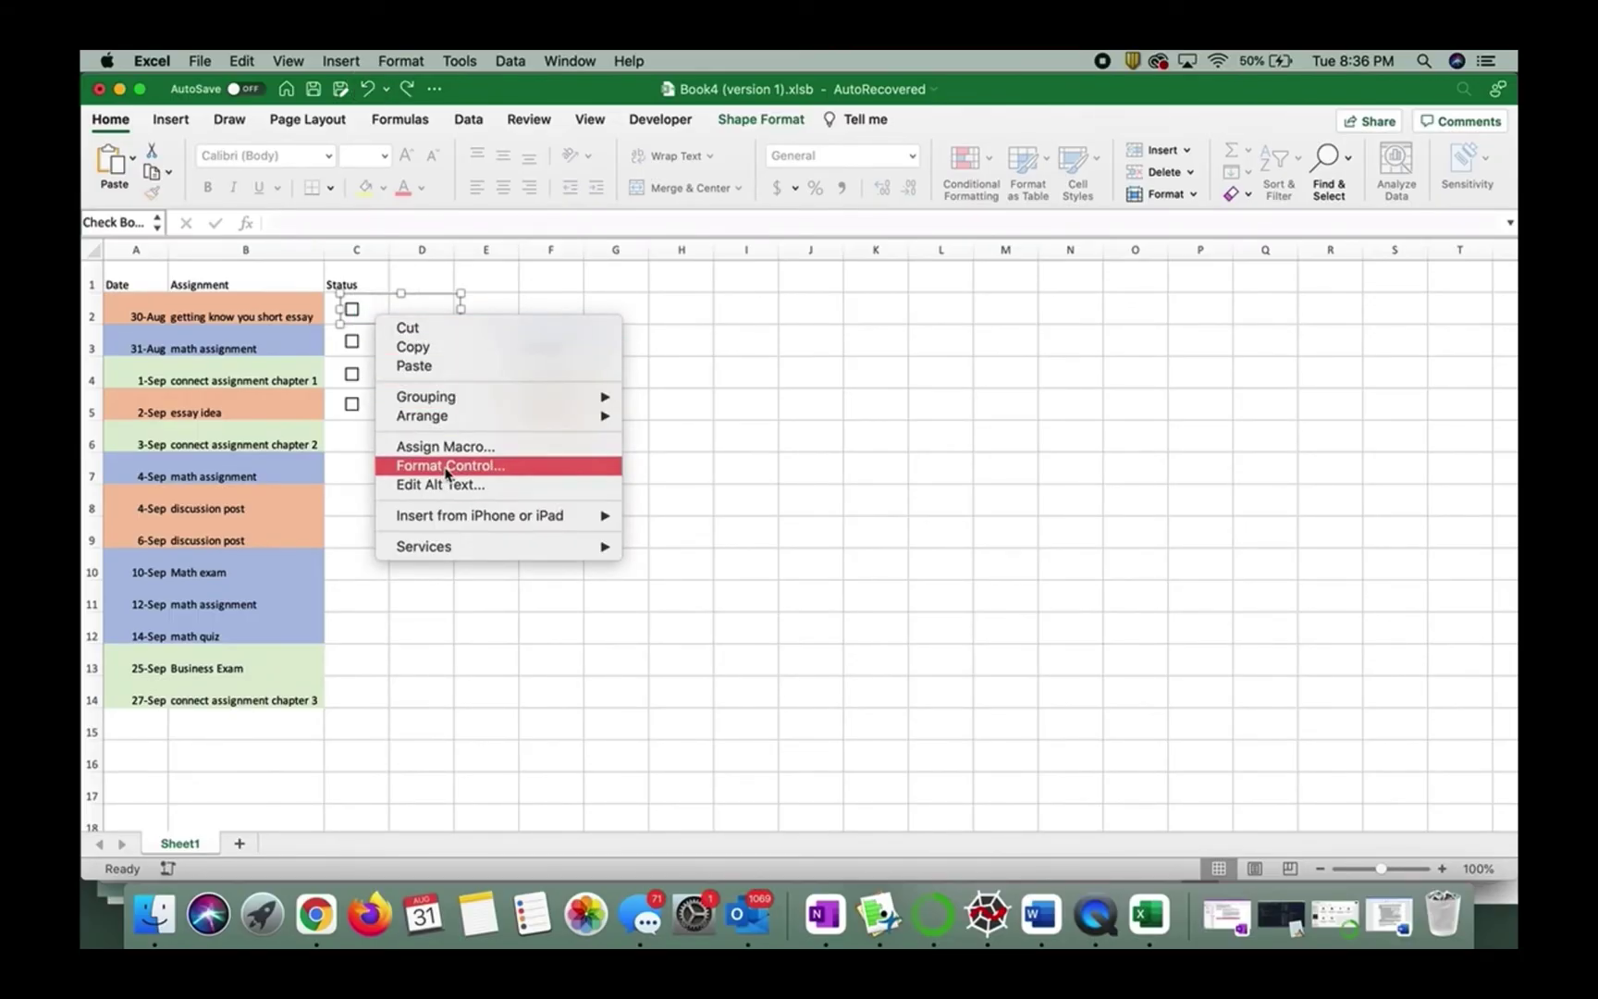
{"action": "left_click", "coordinate": [434, 465]}
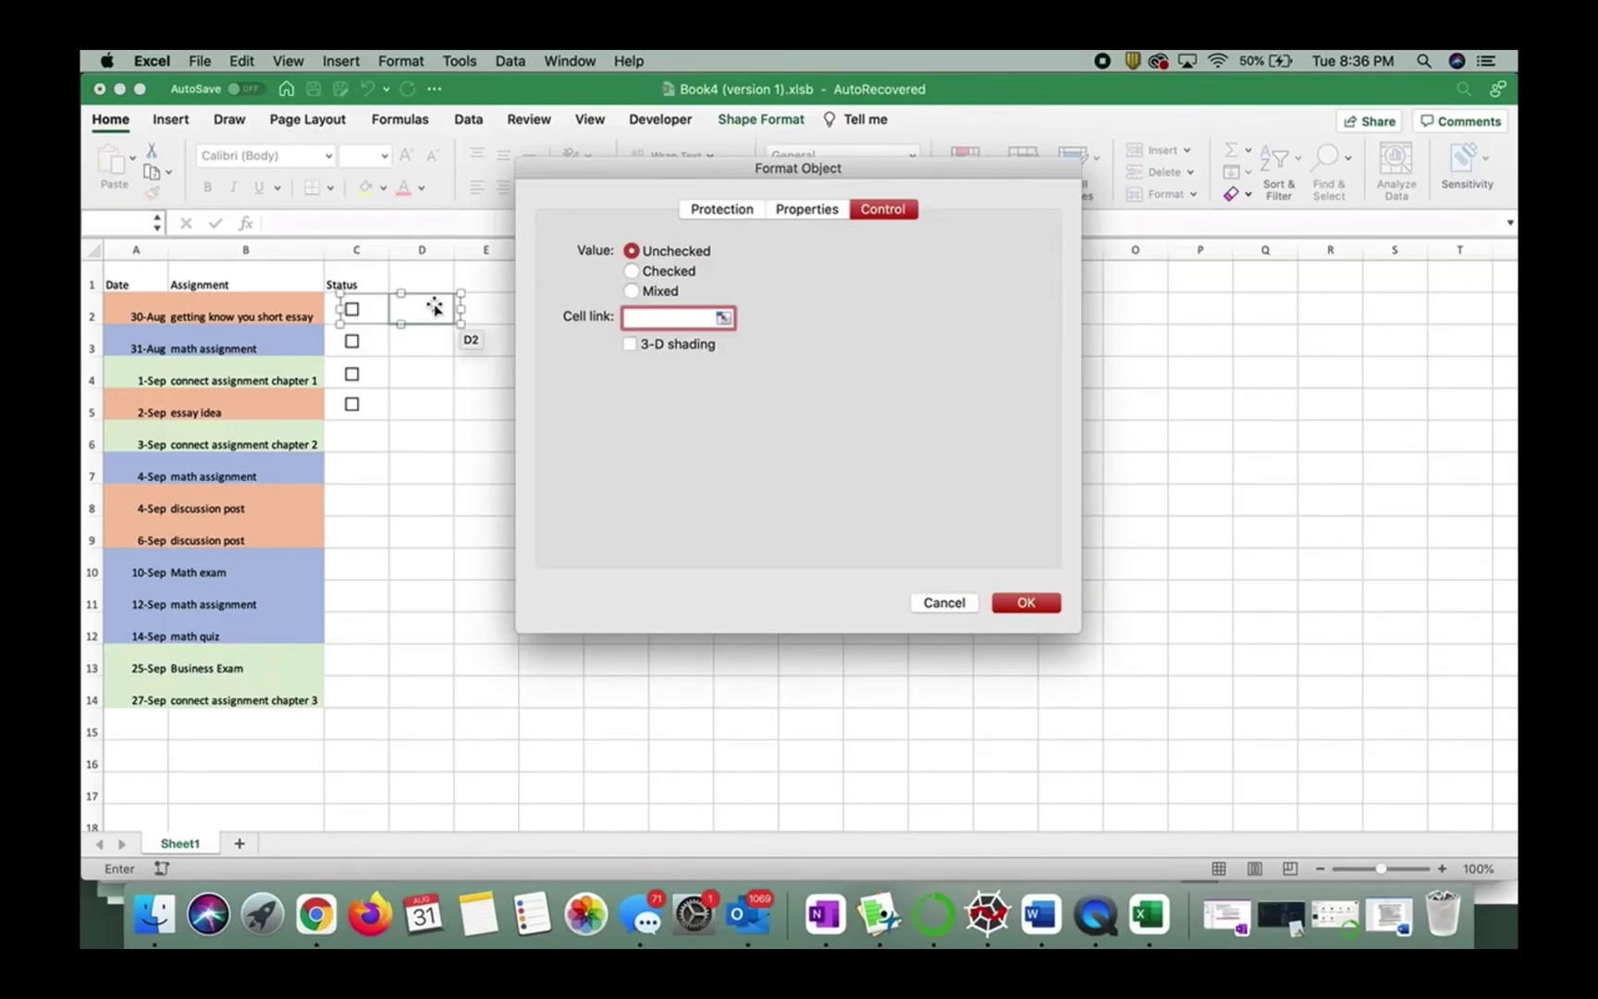
{"action": "type", "text": "d2"}
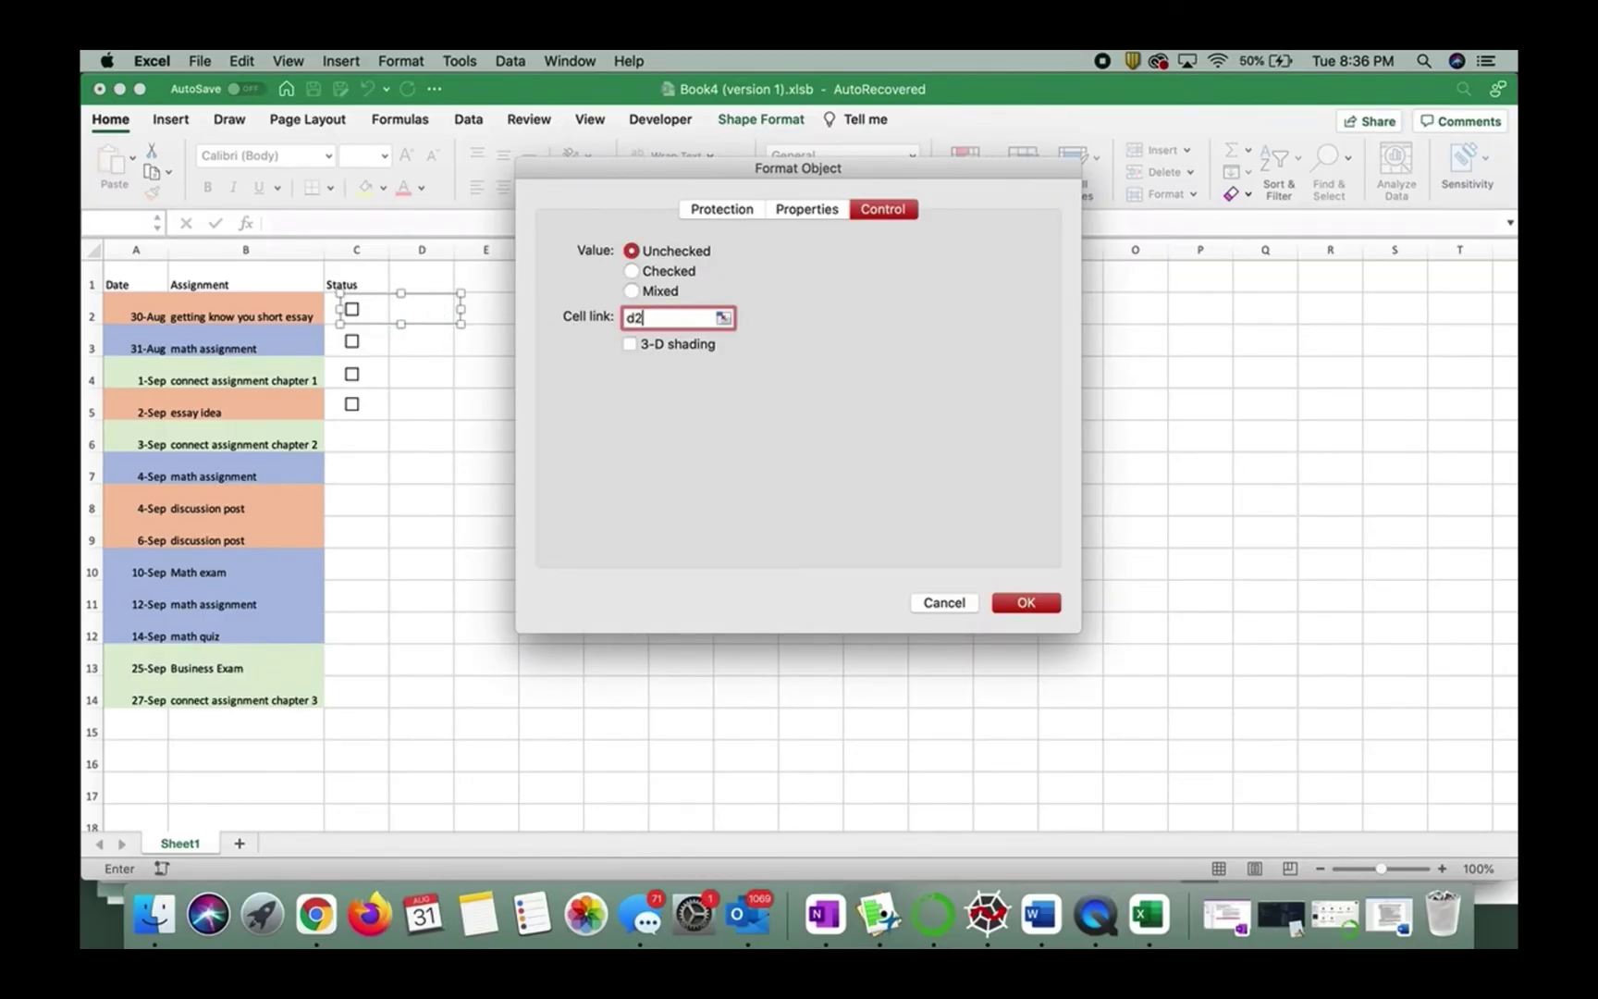
{"action": "left_click", "coordinate": [1026, 602]}
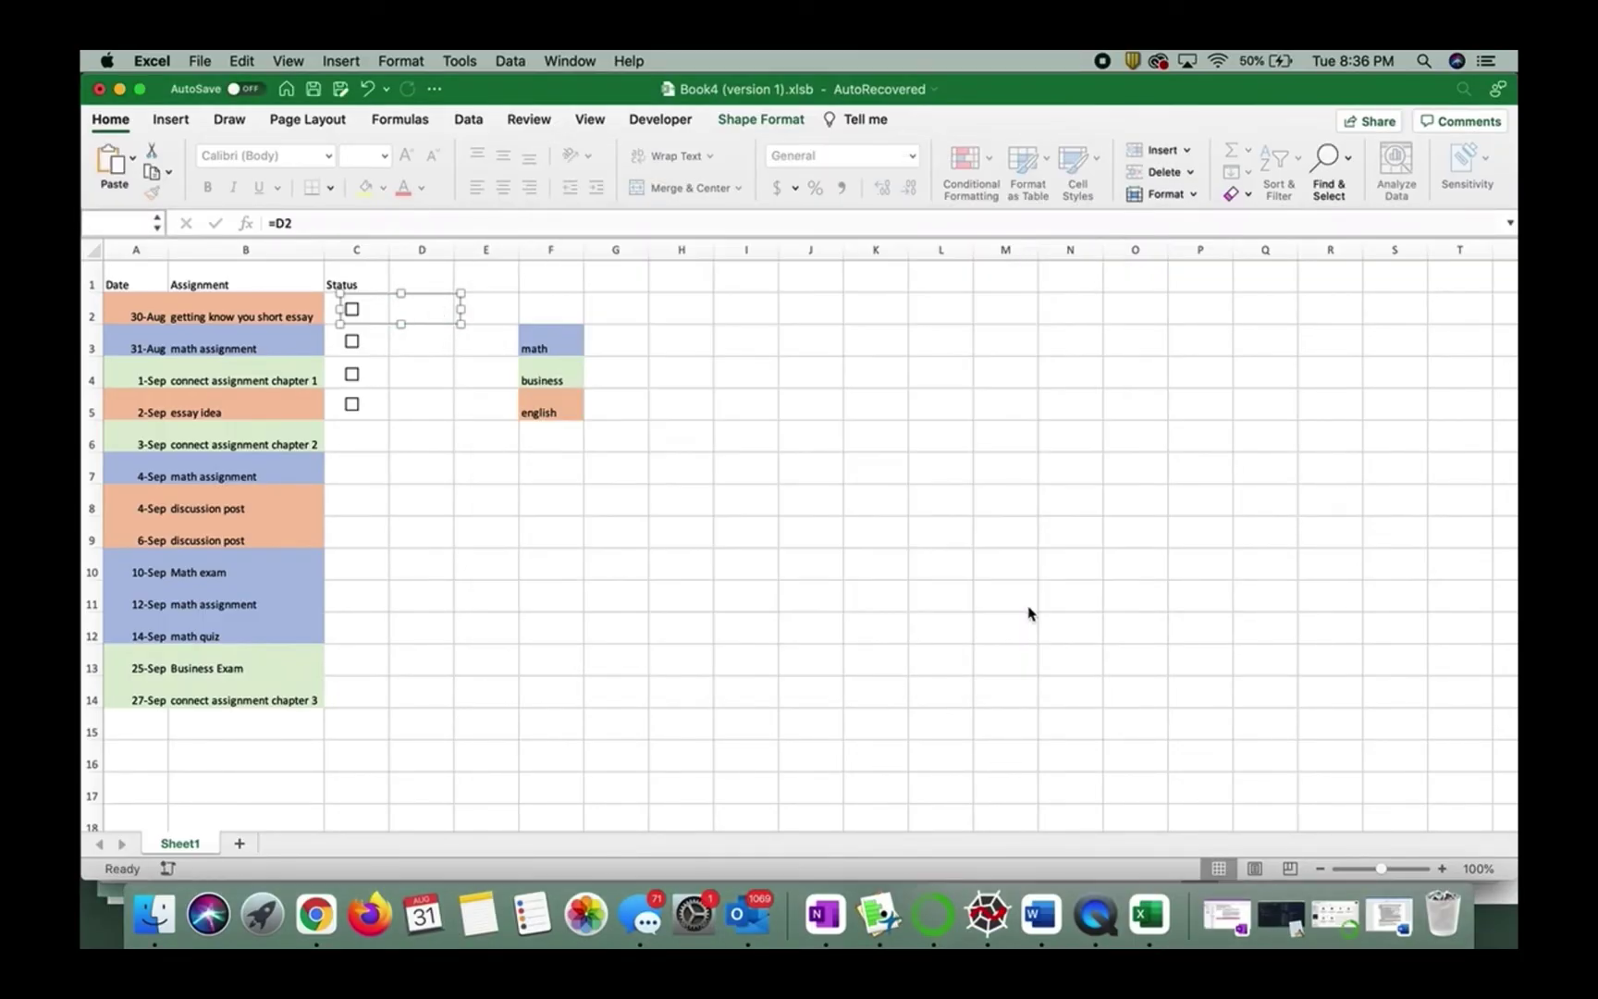
Step: Toggle the C2 checkbox to confirm D2 switches between TRUE and FALSE
{"action": "left_click", "coordinate": [436, 356]}
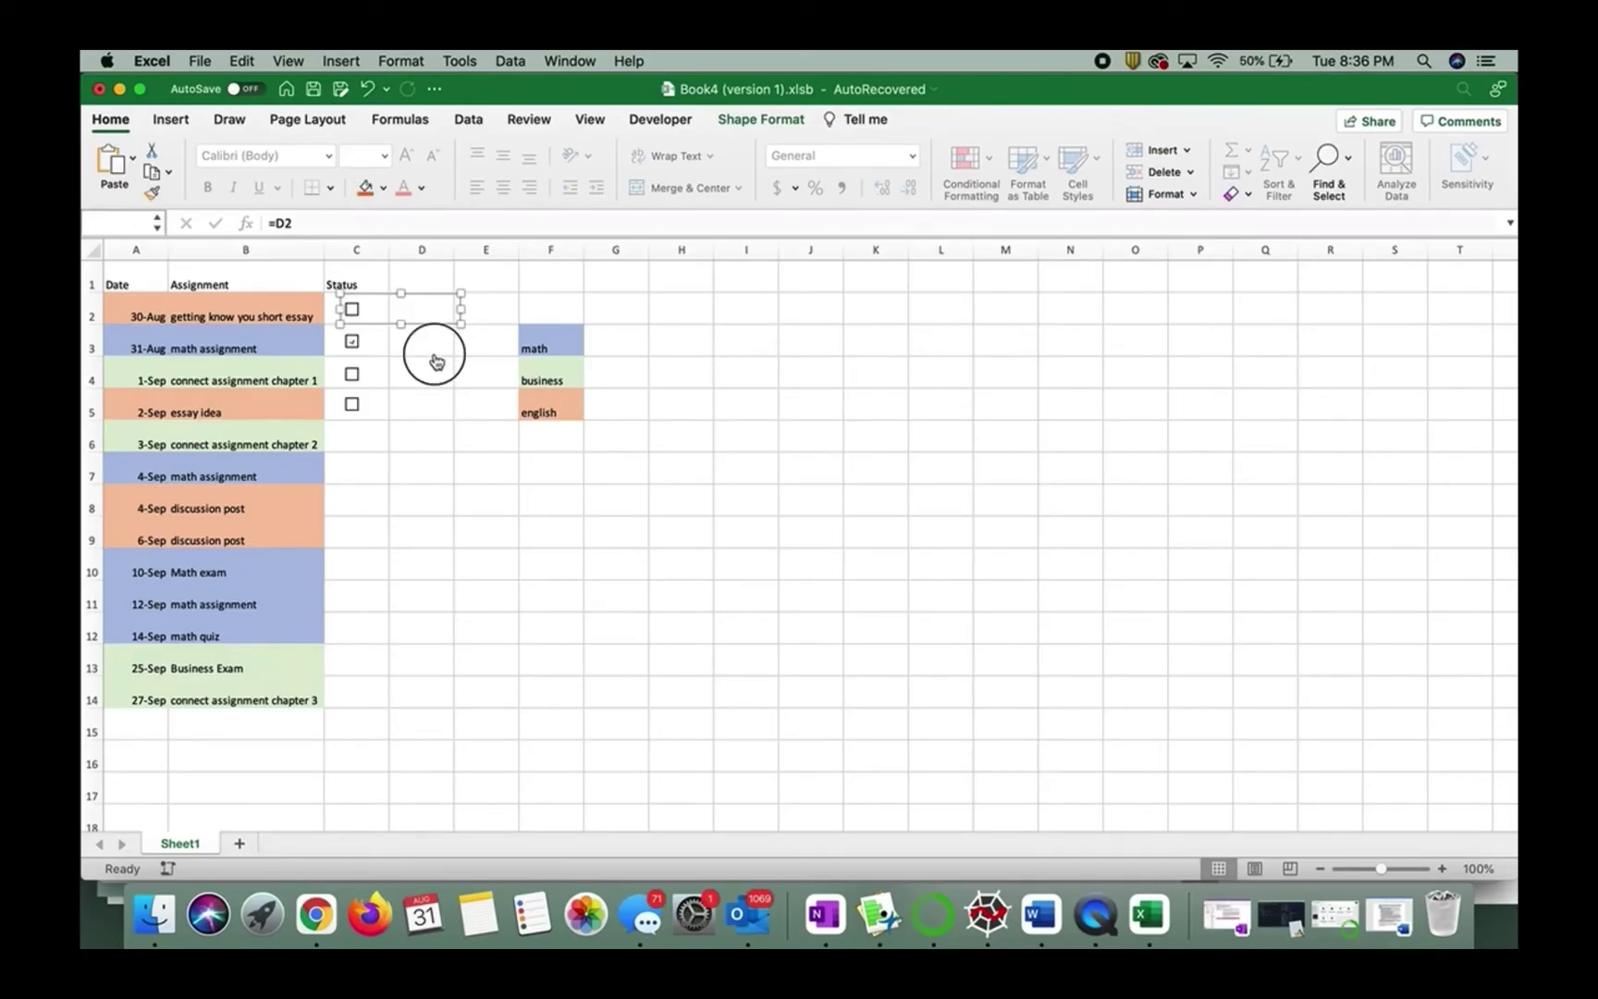
{"action": "left_click", "coordinate": [490, 315]}
{"action": "left_click", "coordinate": [418, 322]}
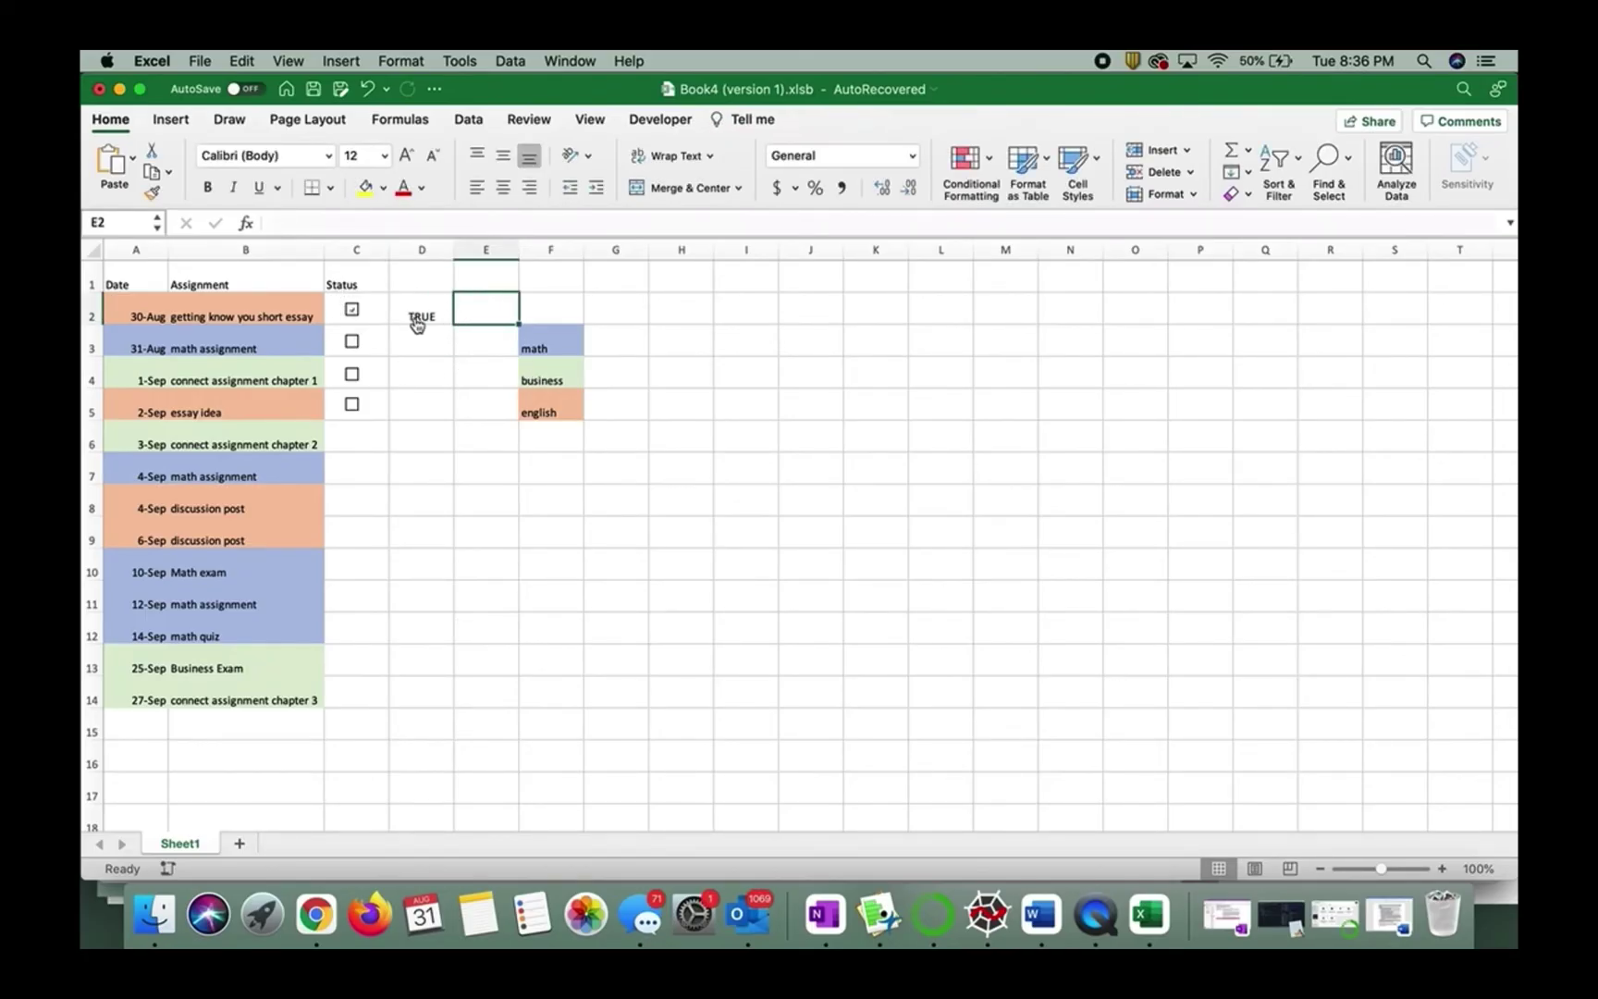
{"action": "left_click", "coordinate": [352, 311]}
{"action": "left_click", "coordinate": [353, 311]}
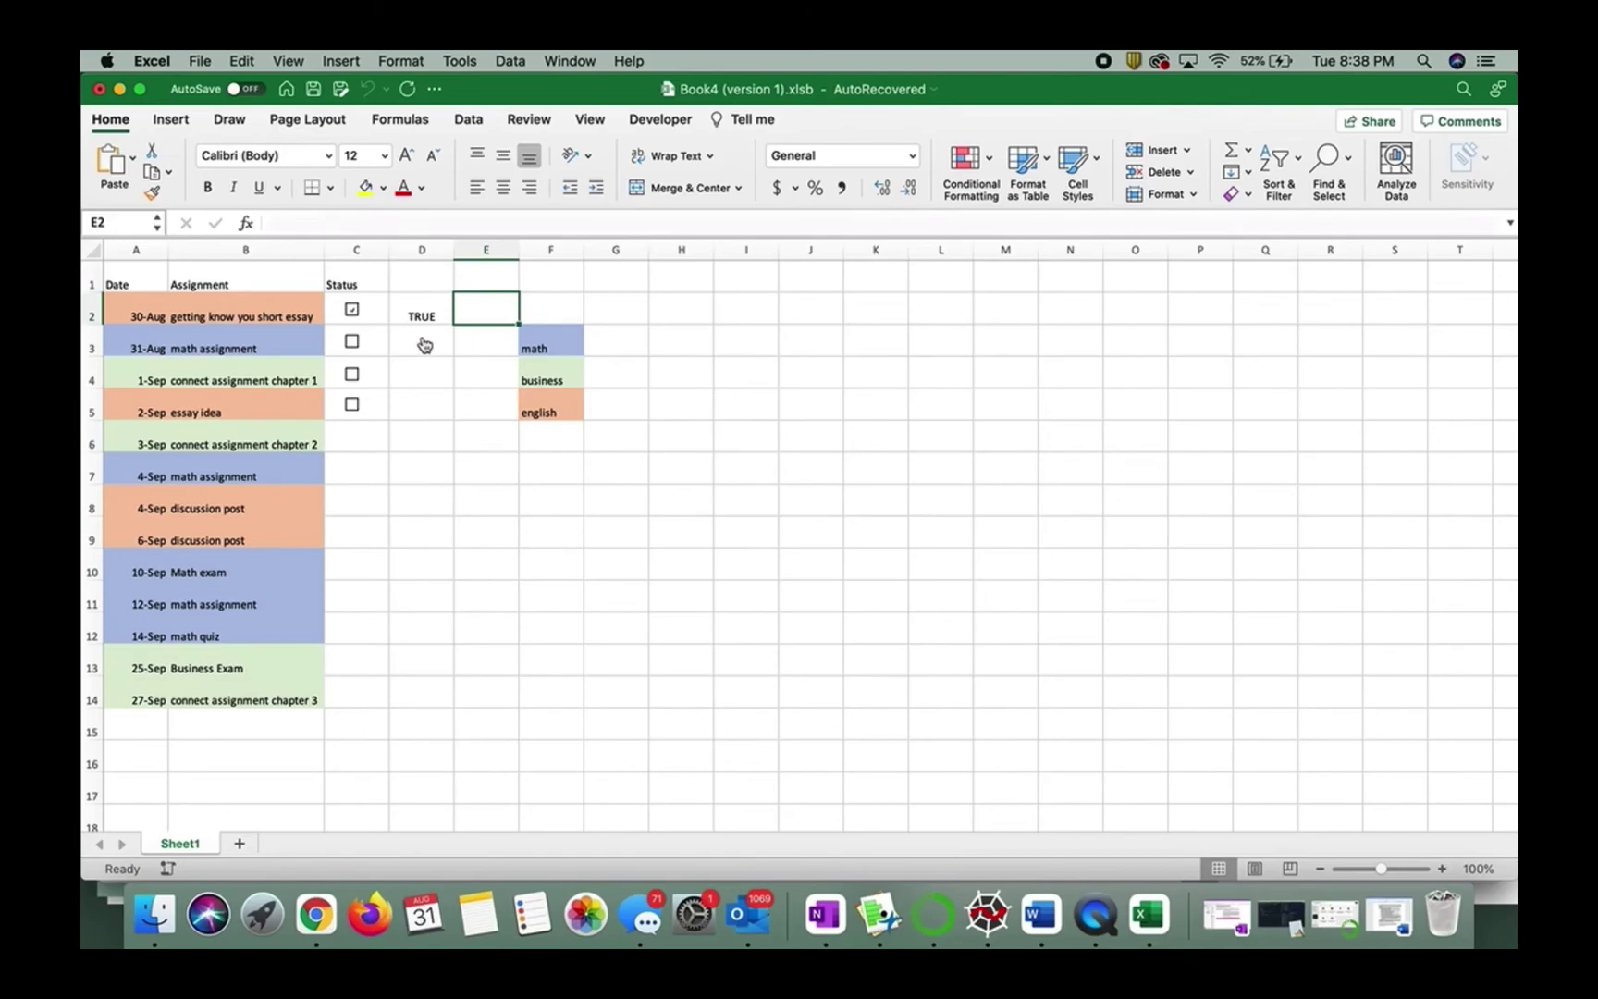
{"action": "left_click", "coordinate": [425, 319]}
{"action": "left_click", "coordinate": [275, 296]}
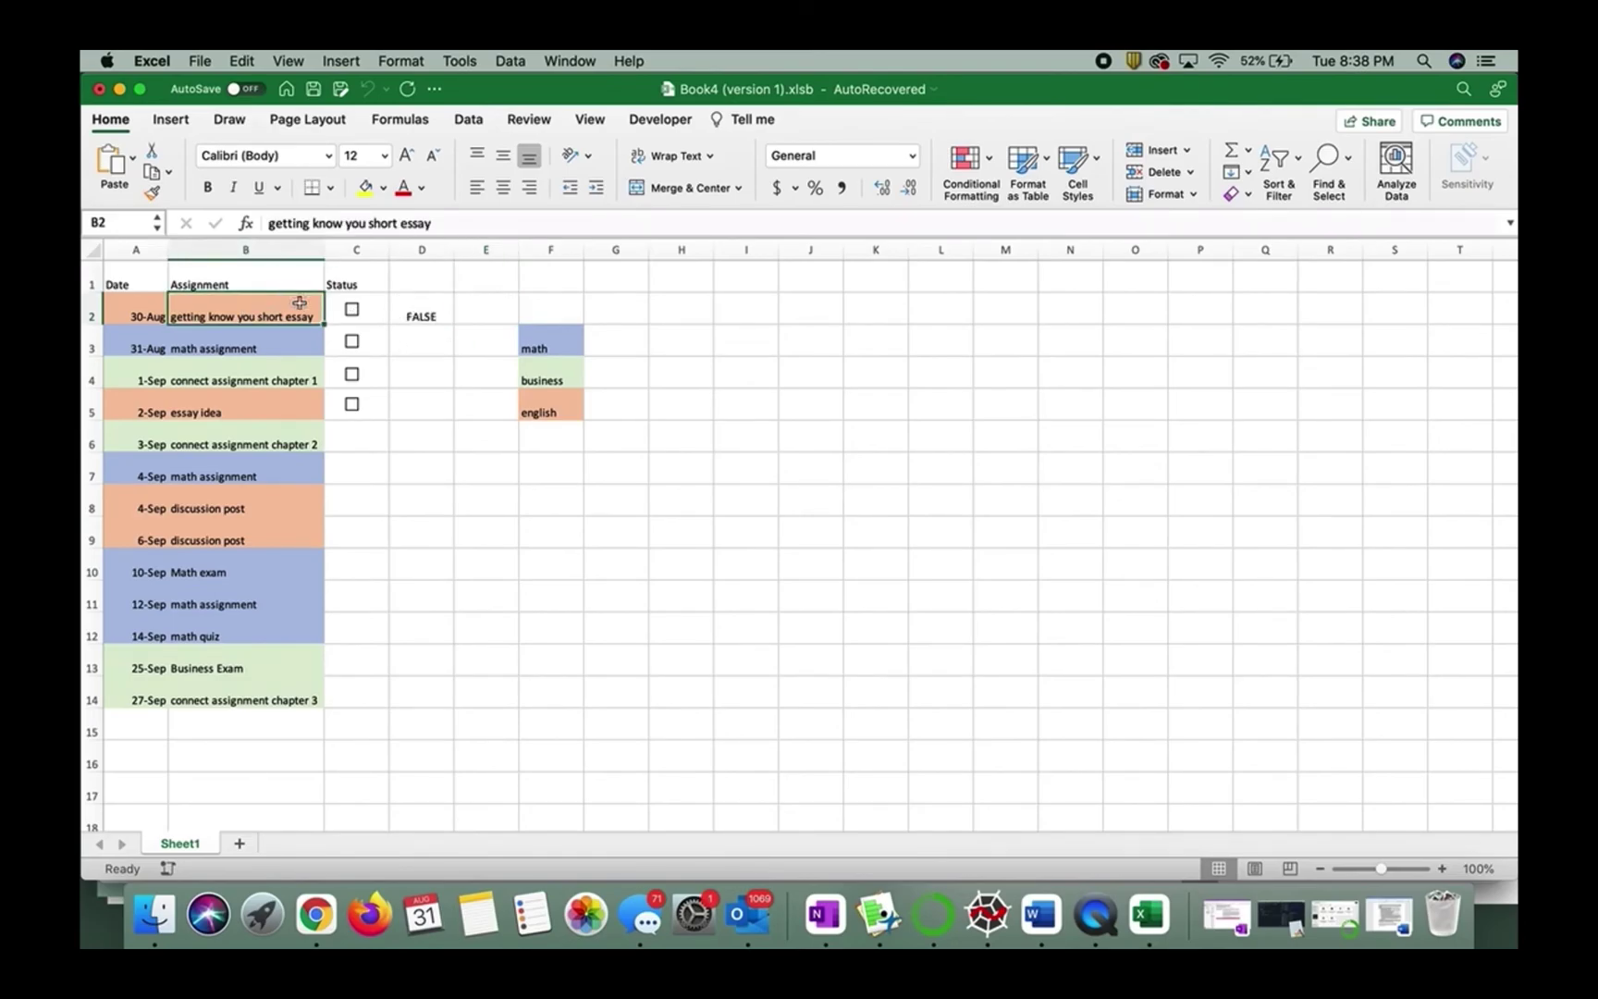
Step: Start a classic formula-based conditional formatting rule on B2 using =if(d2=true,true,false)
{"action": "left_click", "coordinate": [969, 165]}
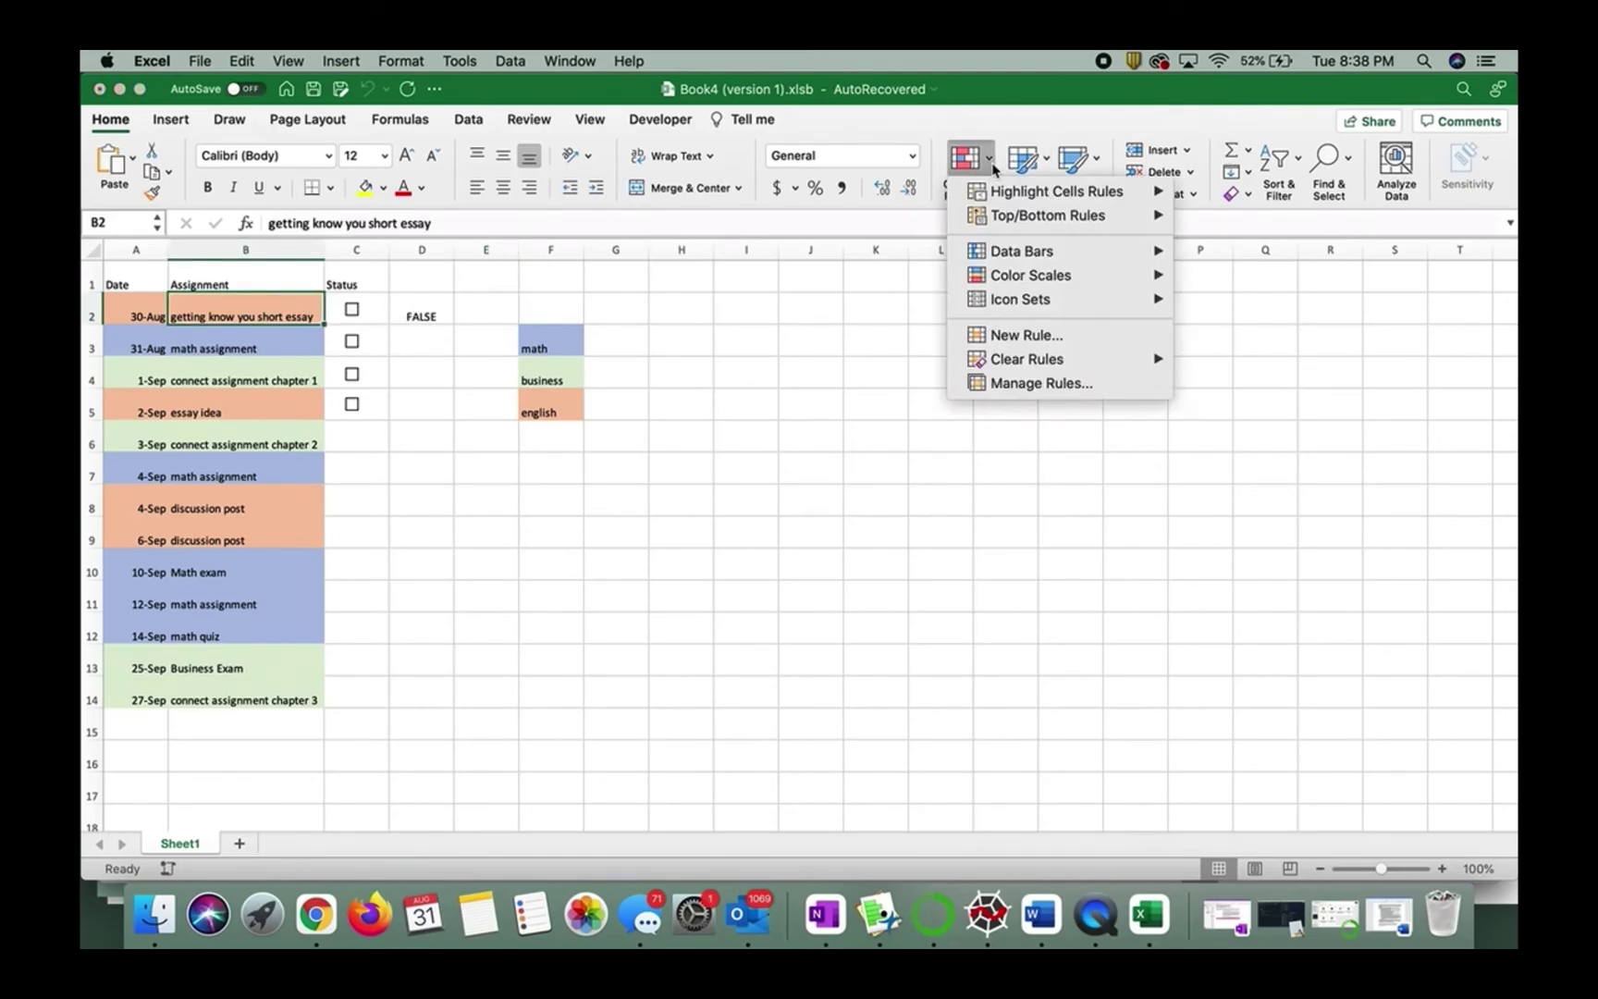
{"action": "left_click", "coordinate": [1026, 334]}
{"action": "left_click_drag", "start_coordinate": [900, 232], "coordinate": [1073, 232]}
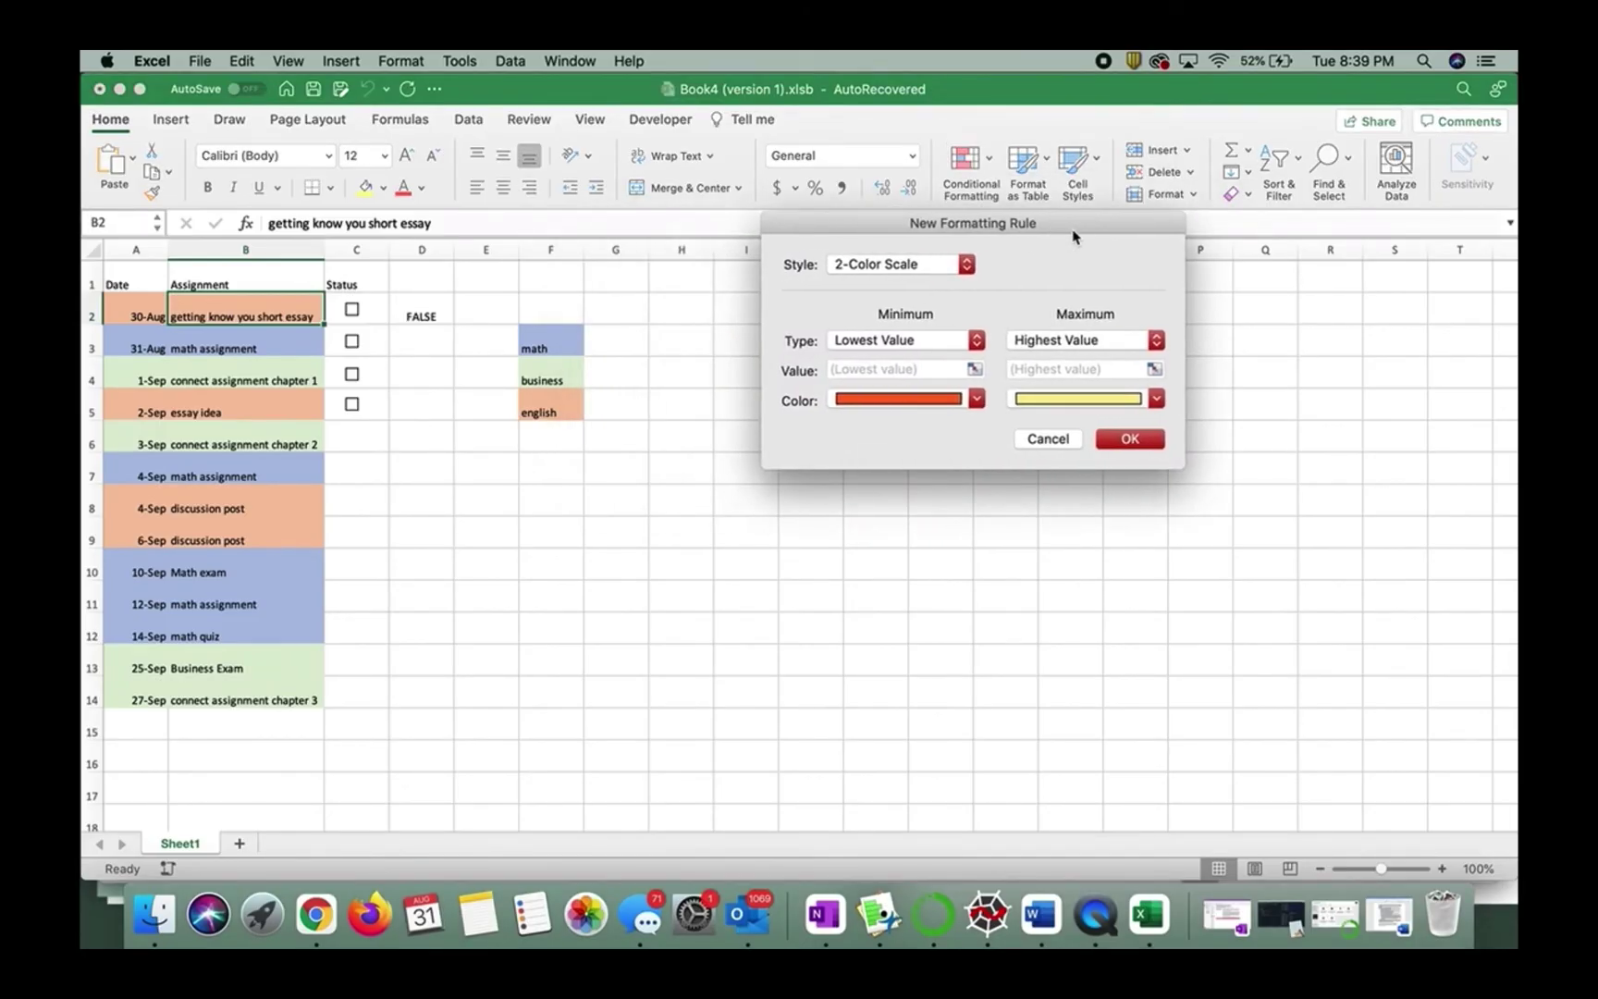
{"action": "left_click", "coordinate": [950, 264]}
{"action": "left_click", "coordinate": [889, 336]}
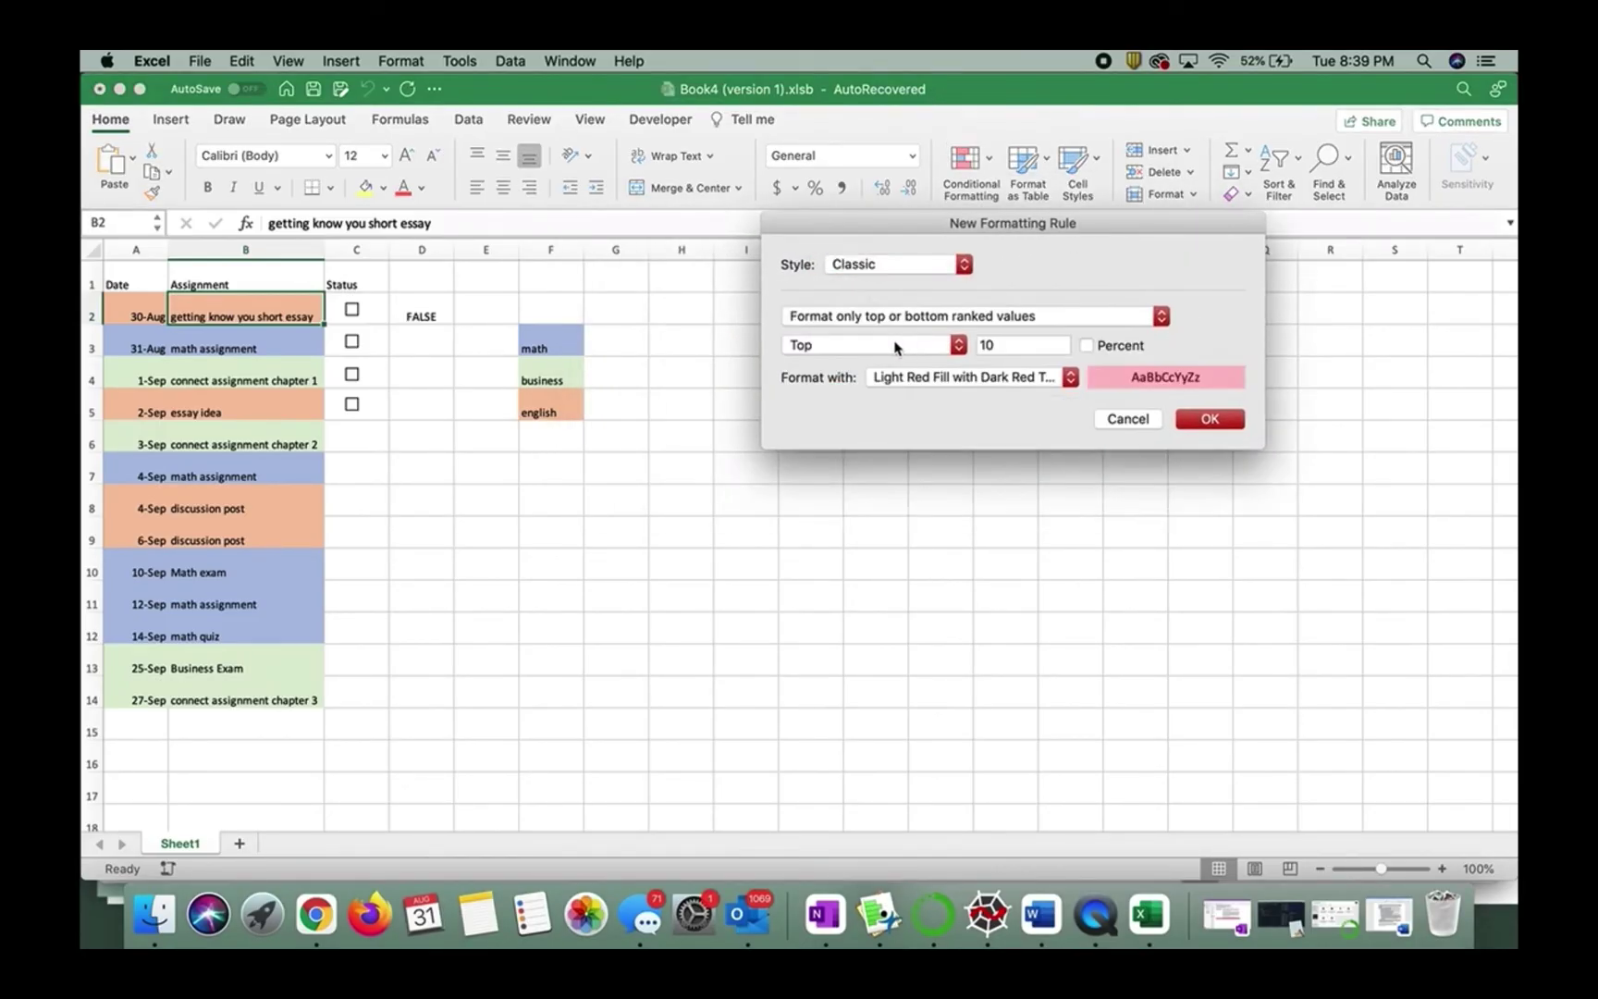
{"action": "left_click", "coordinate": [883, 316]}
{"action": "left_click", "coordinate": [885, 370]}
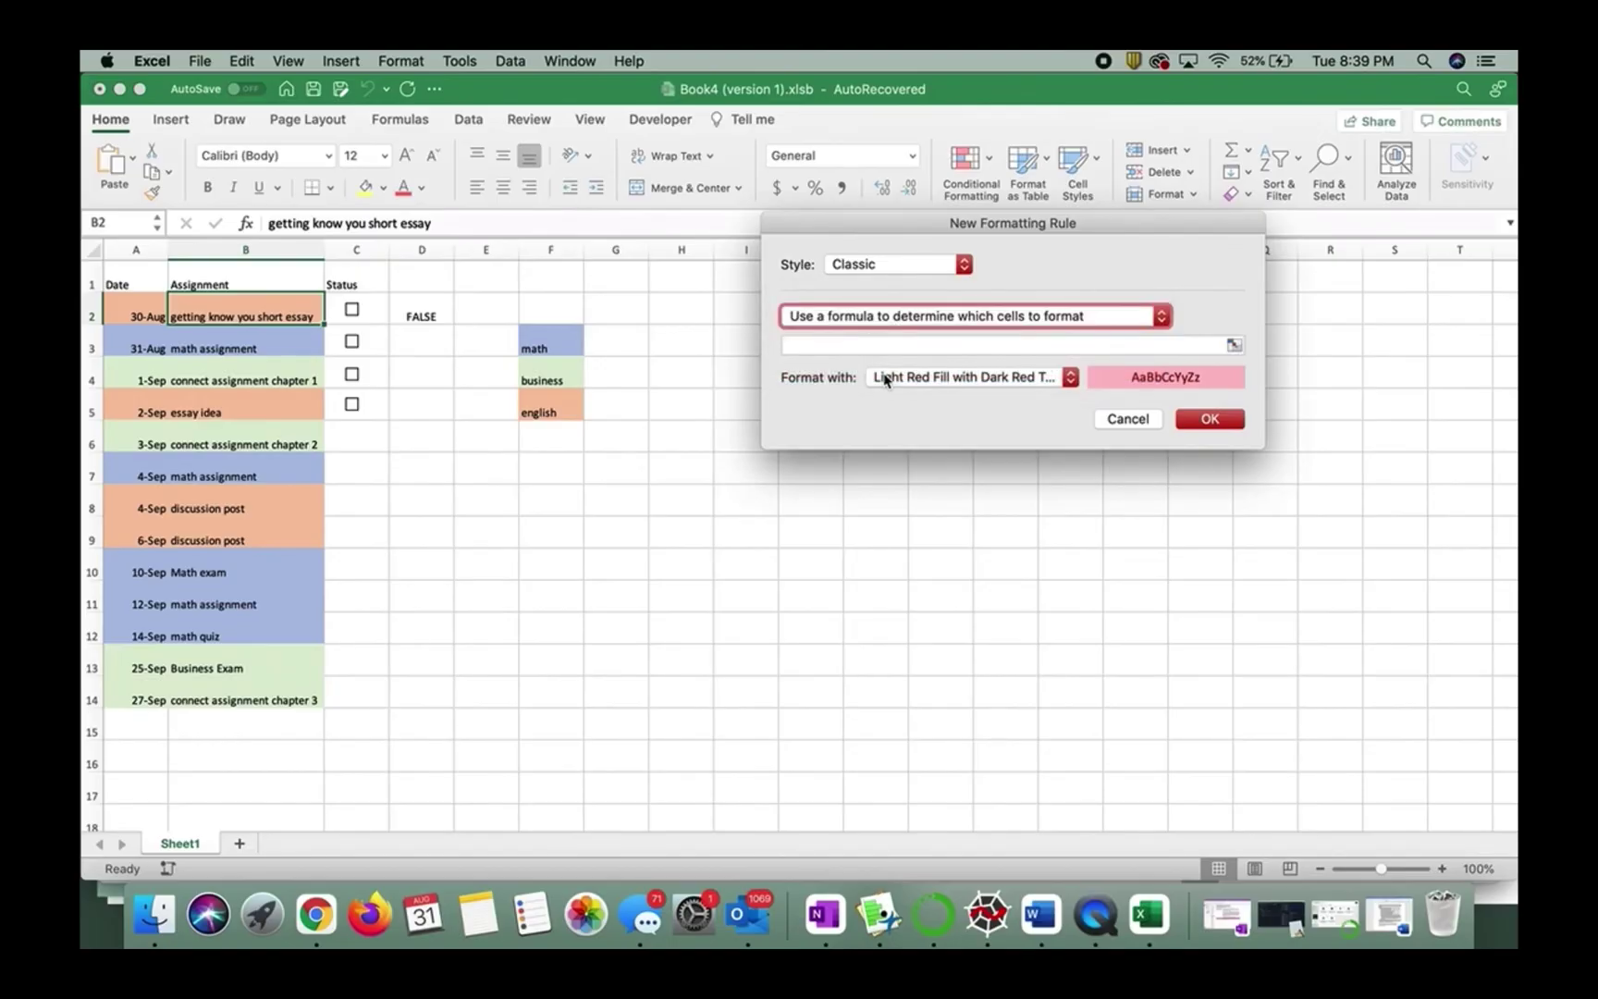
{"action": "left_click", "coordinate": [837, 345]}
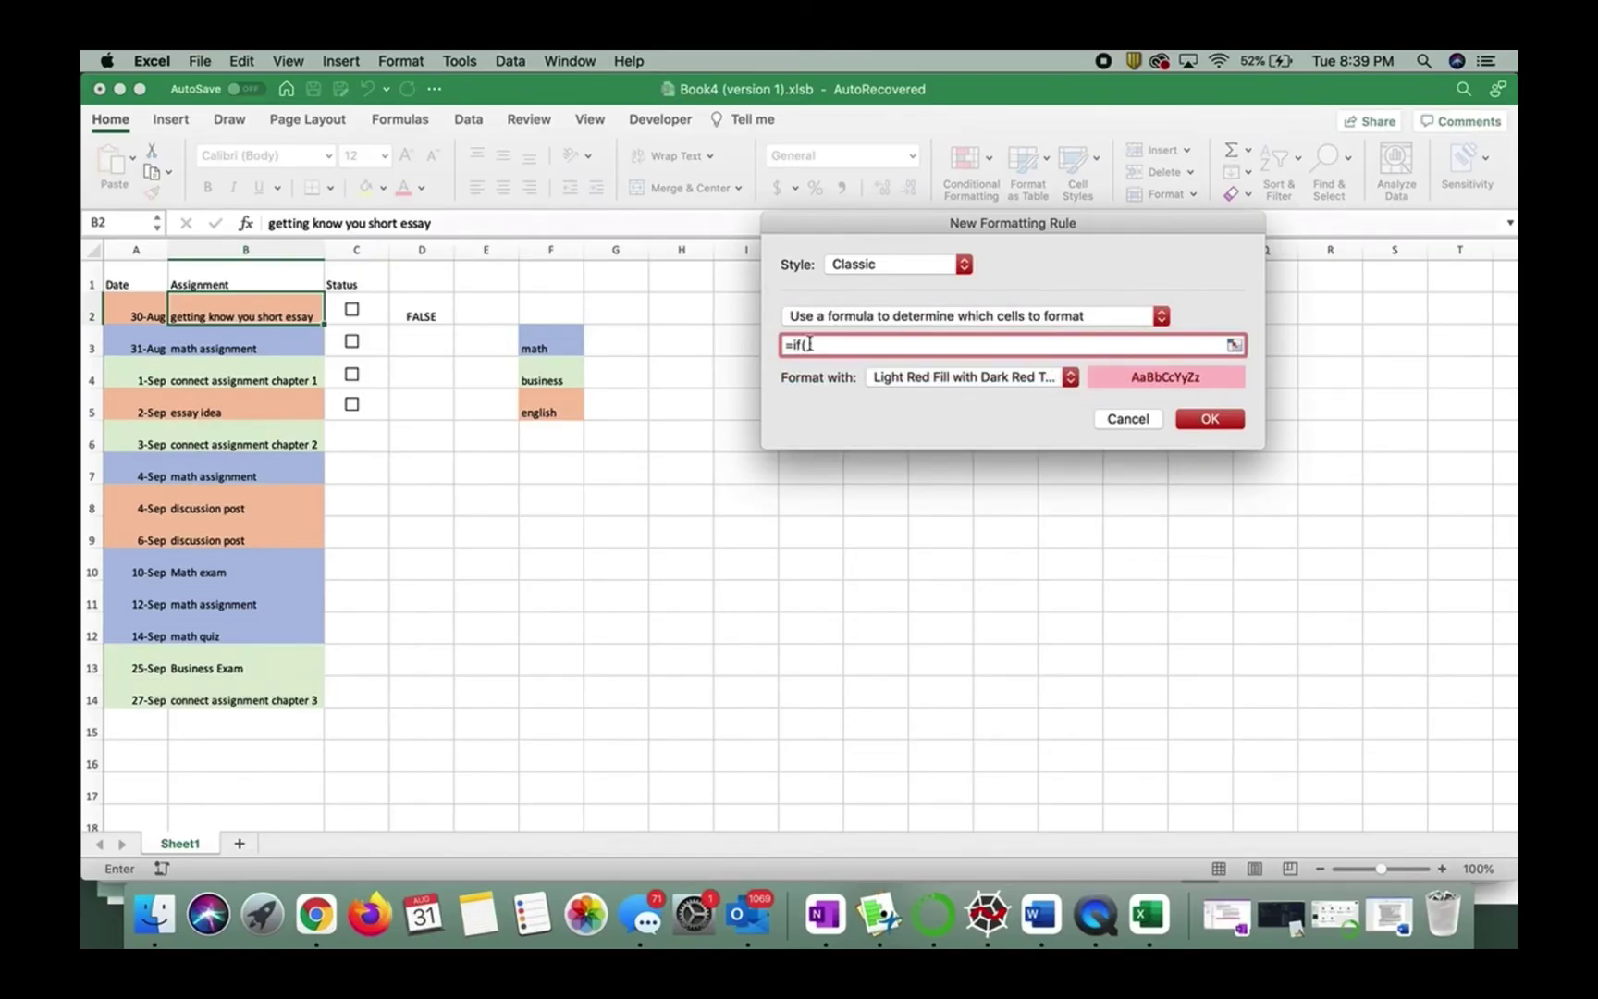
{"action": "left_click", "coordinate": [417, 317]}
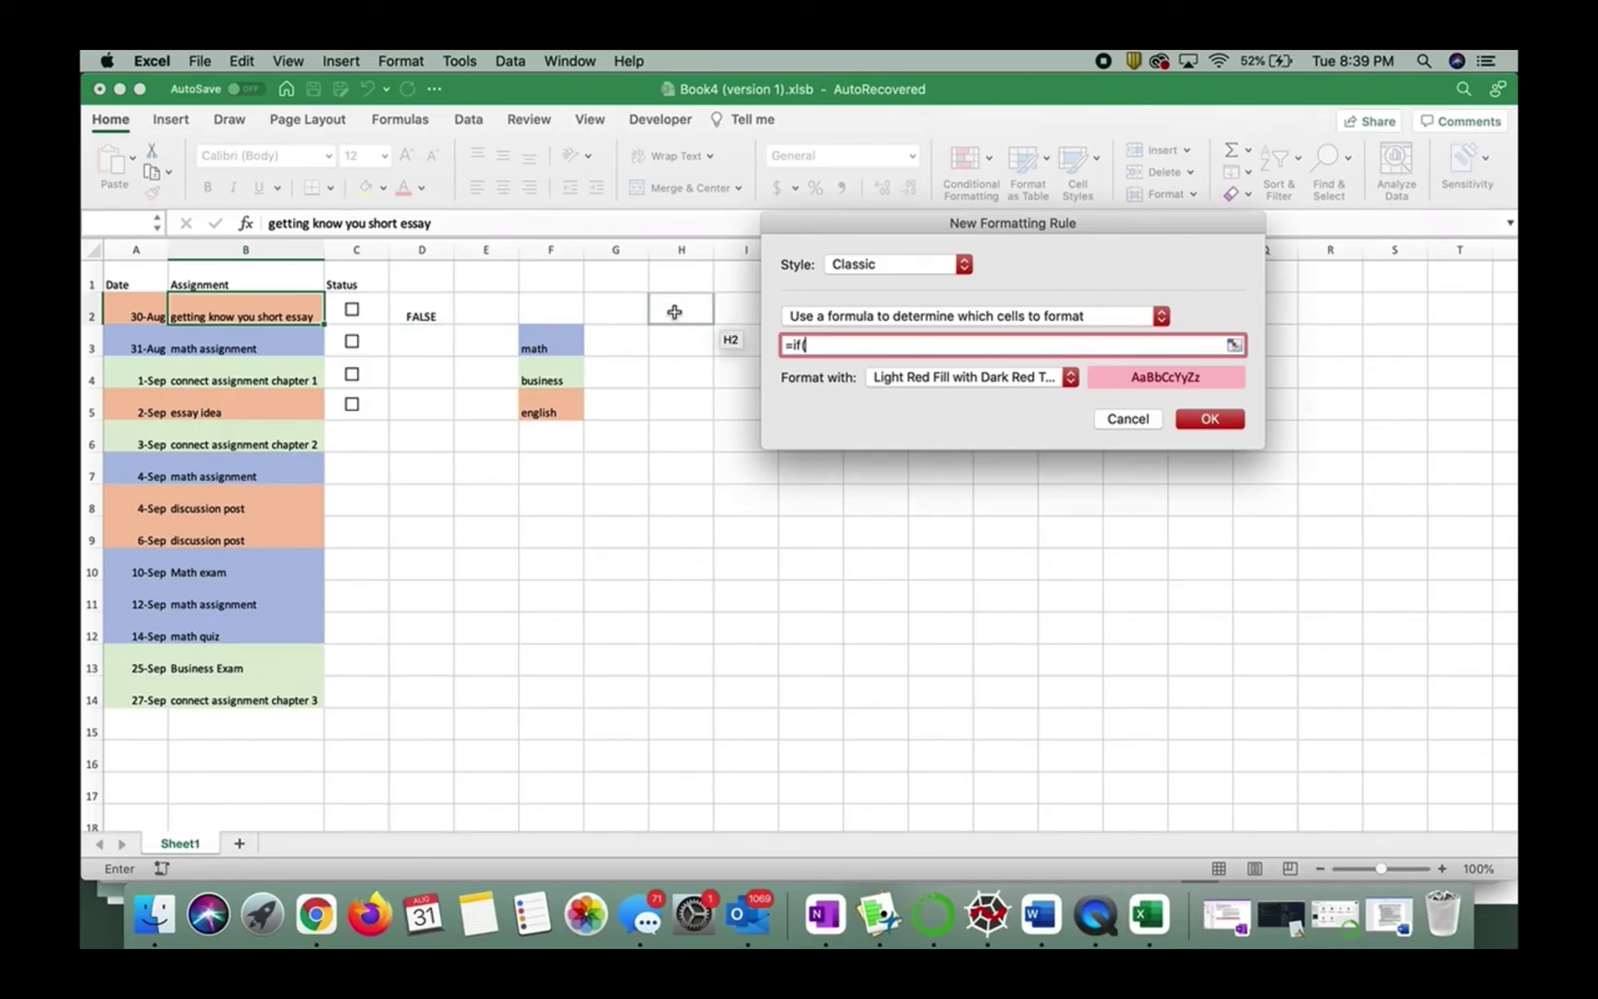
{"action": "type", "text": "d2=true,true,false"}
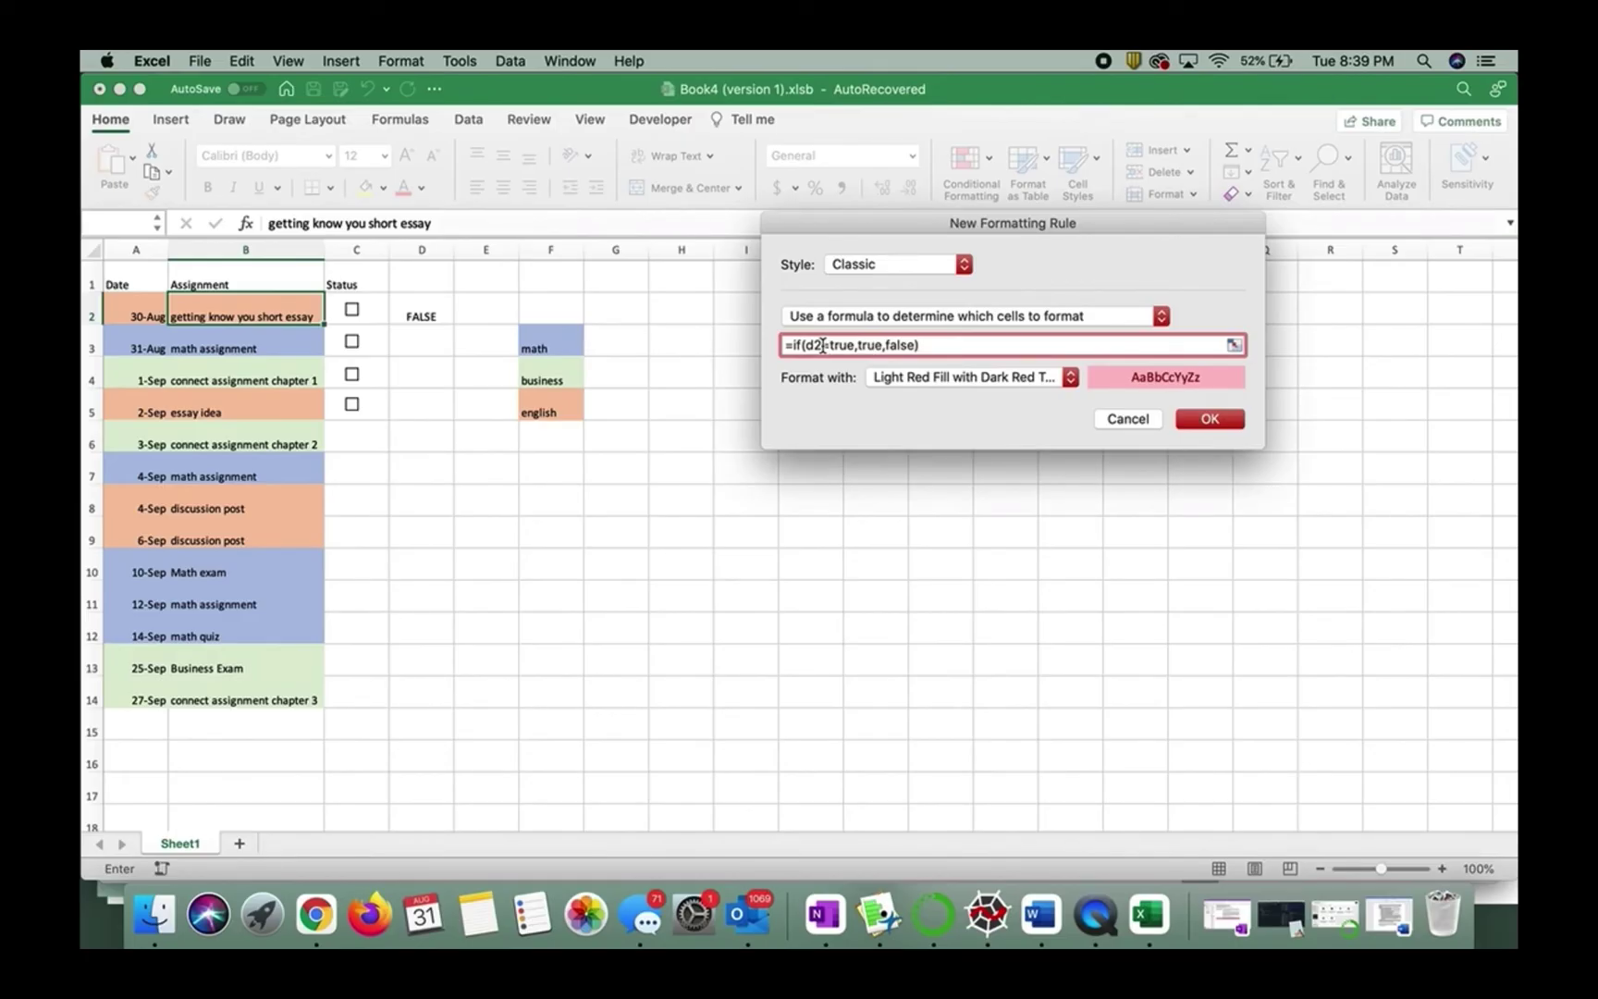
{"action": "left_click_drag", "start_coordinate": [822, 345], "coordinate": [807, 345]}
Step: Give the rule a Strikethrough custom font format and save it
{"action": "left_click", "coordinate": [1068, 379]}
{"action": "left_click", "coordinate": [962, 487]}
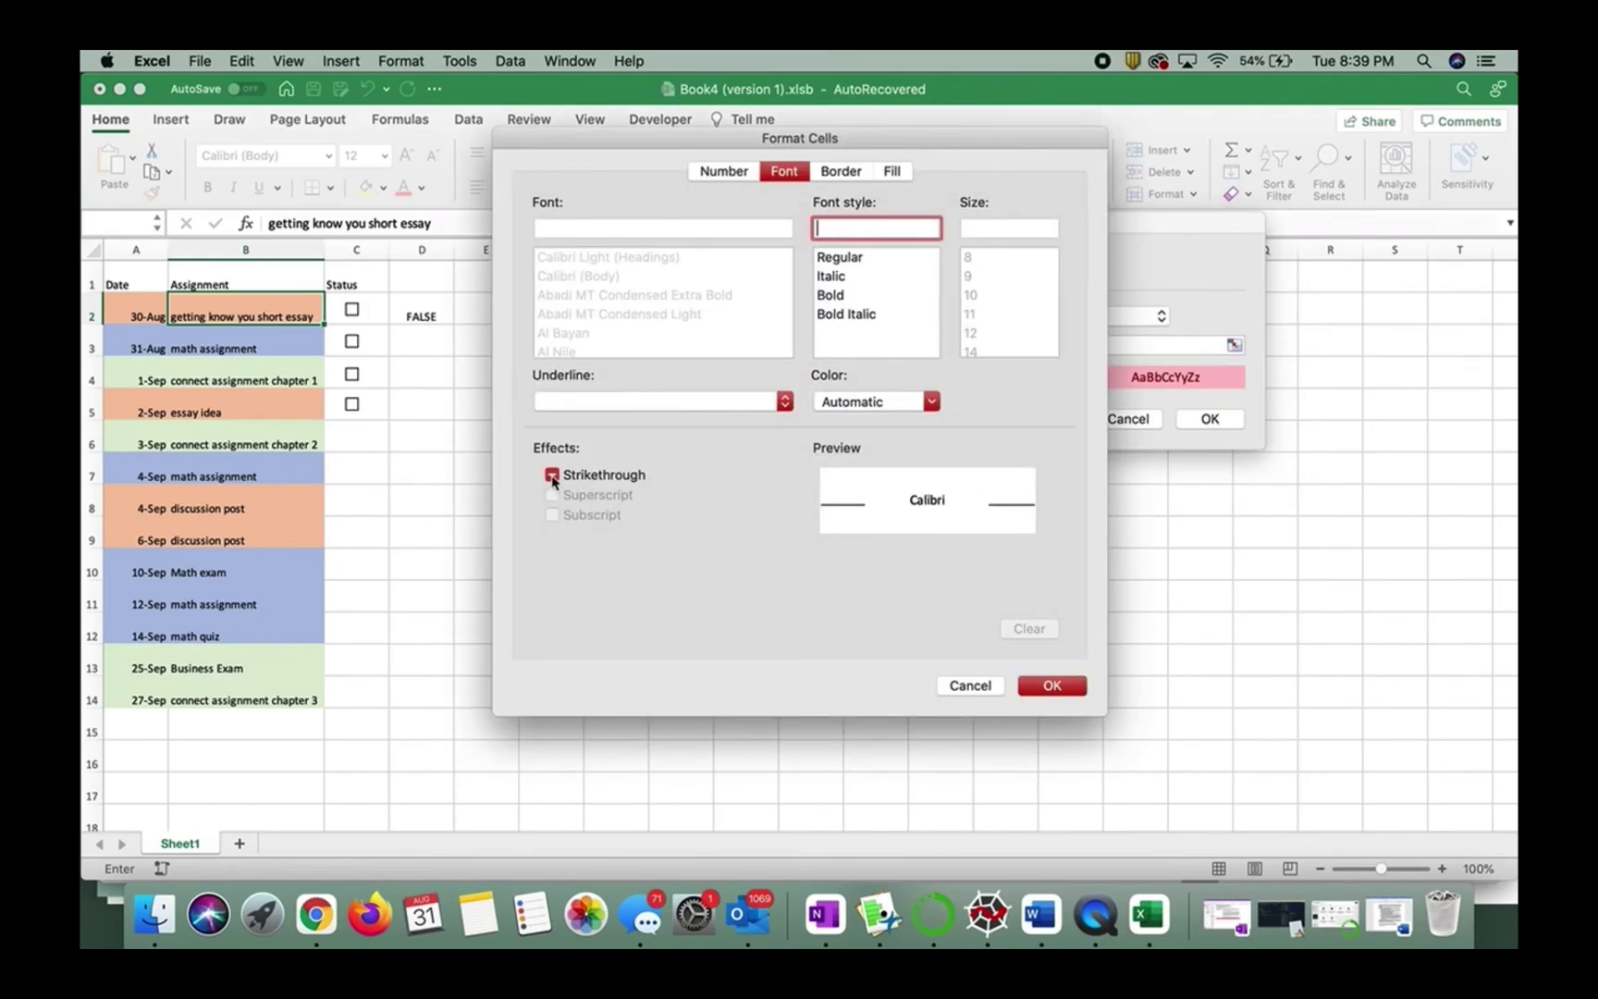
{"action": "left_click", "coordinate": [552, 475]}
{"action": "left_click", "coordinate": [1053, 685]}
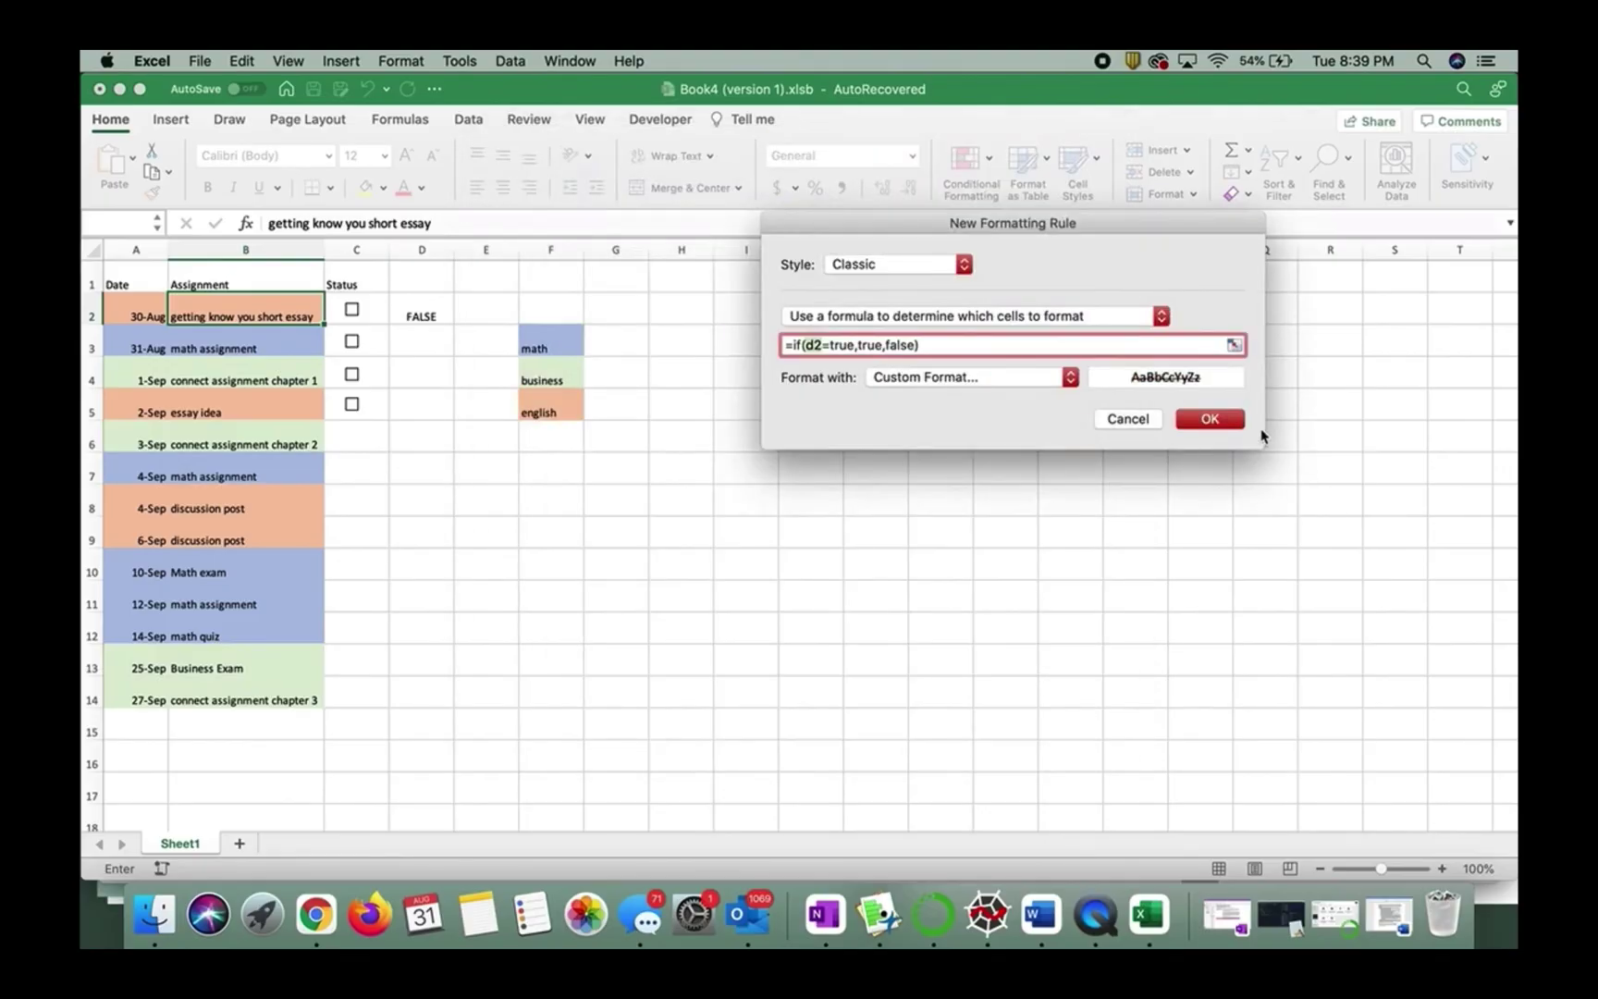
{"action": "left_click", "coordinate": [1211, 419]}
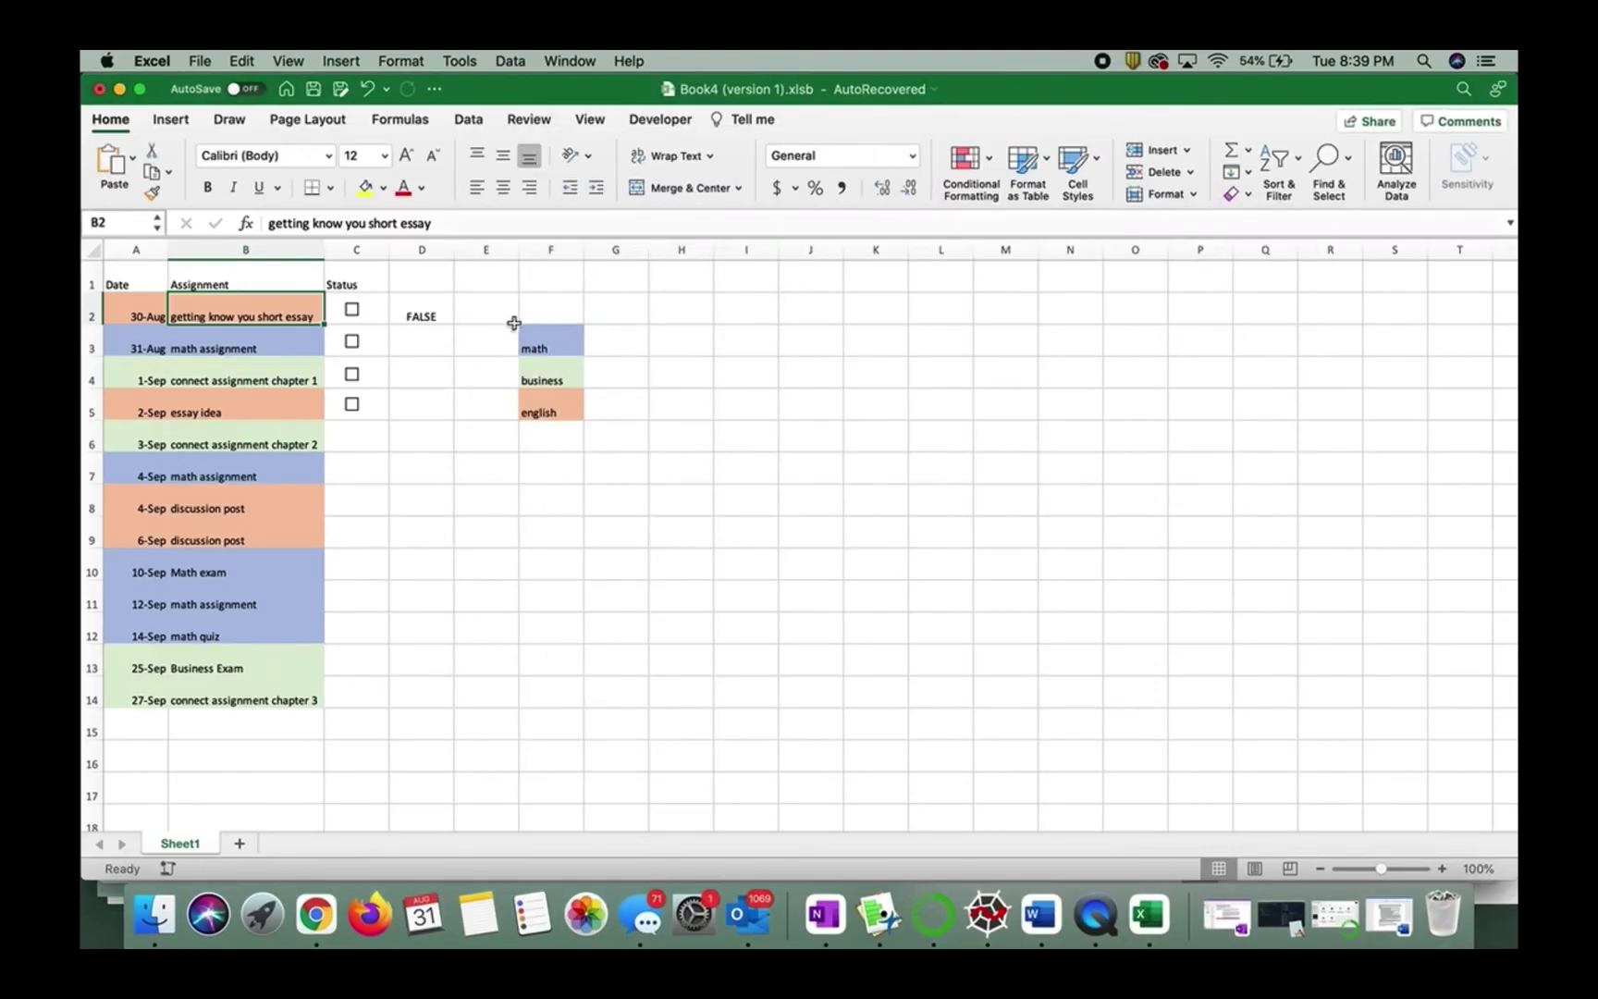
Step: Tick and untick the first two checkboxes to check the strikethrough behaviour
{"action": "left_click", "coordinate": [352, 311]}
{"action": "left_click", "coordinate": [353, 312]}
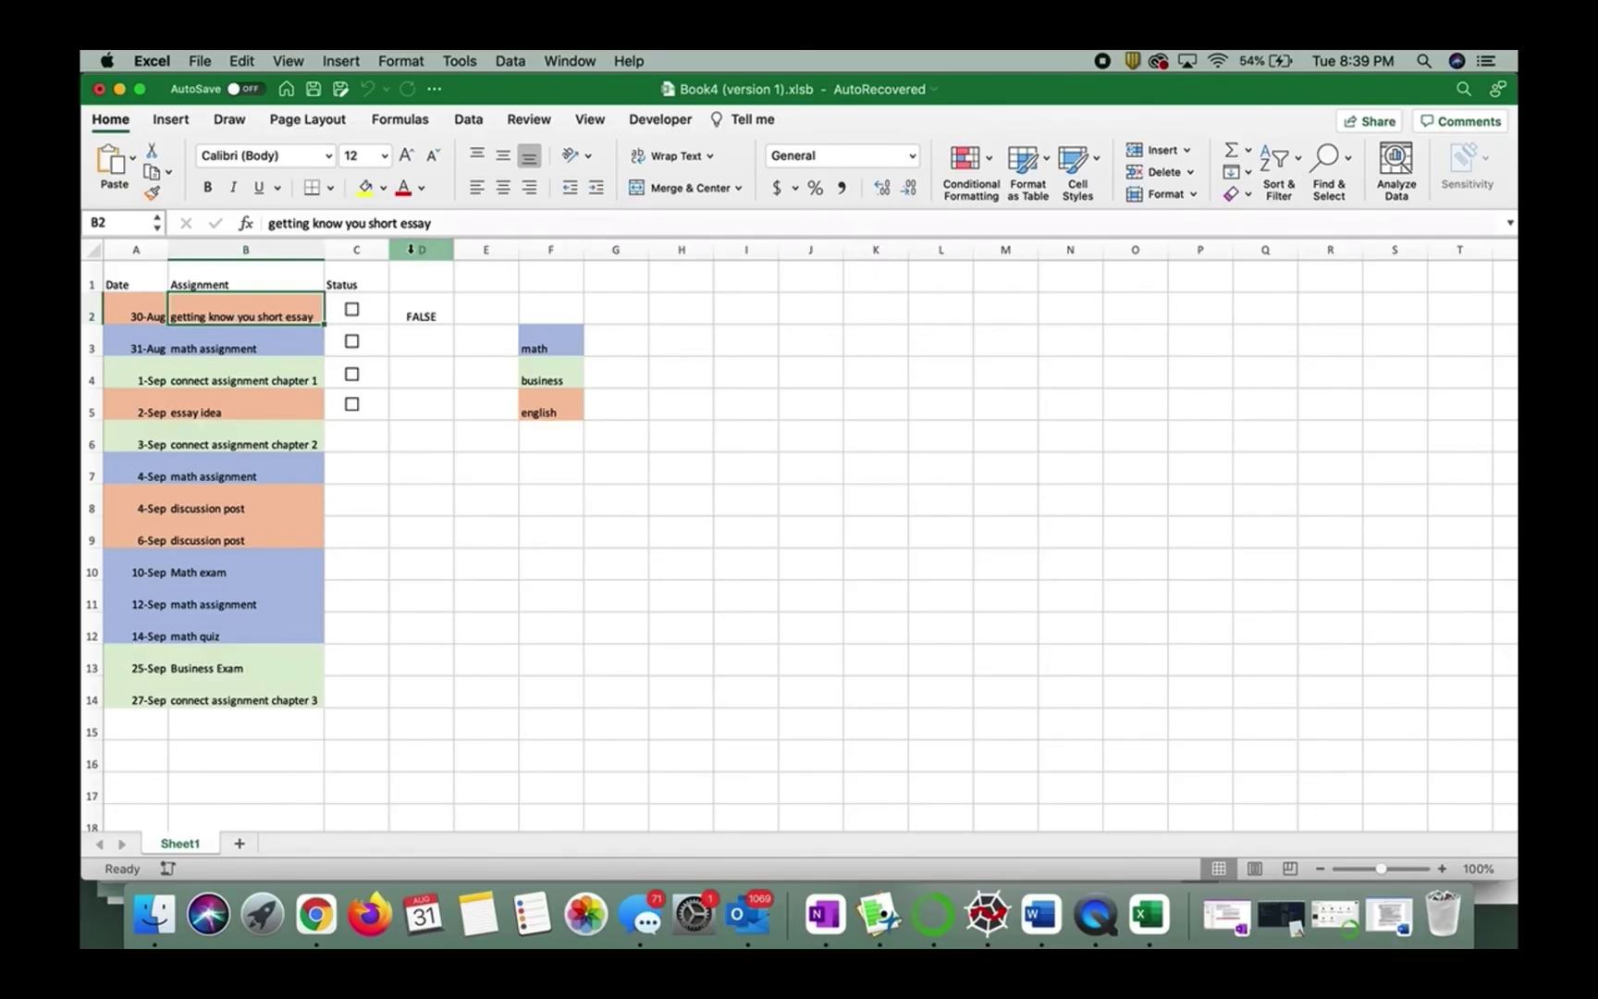
{"action": "left_click", "coordinate": [378, 342]}
{"action": "left_click", "coordinate": [378, 343]}
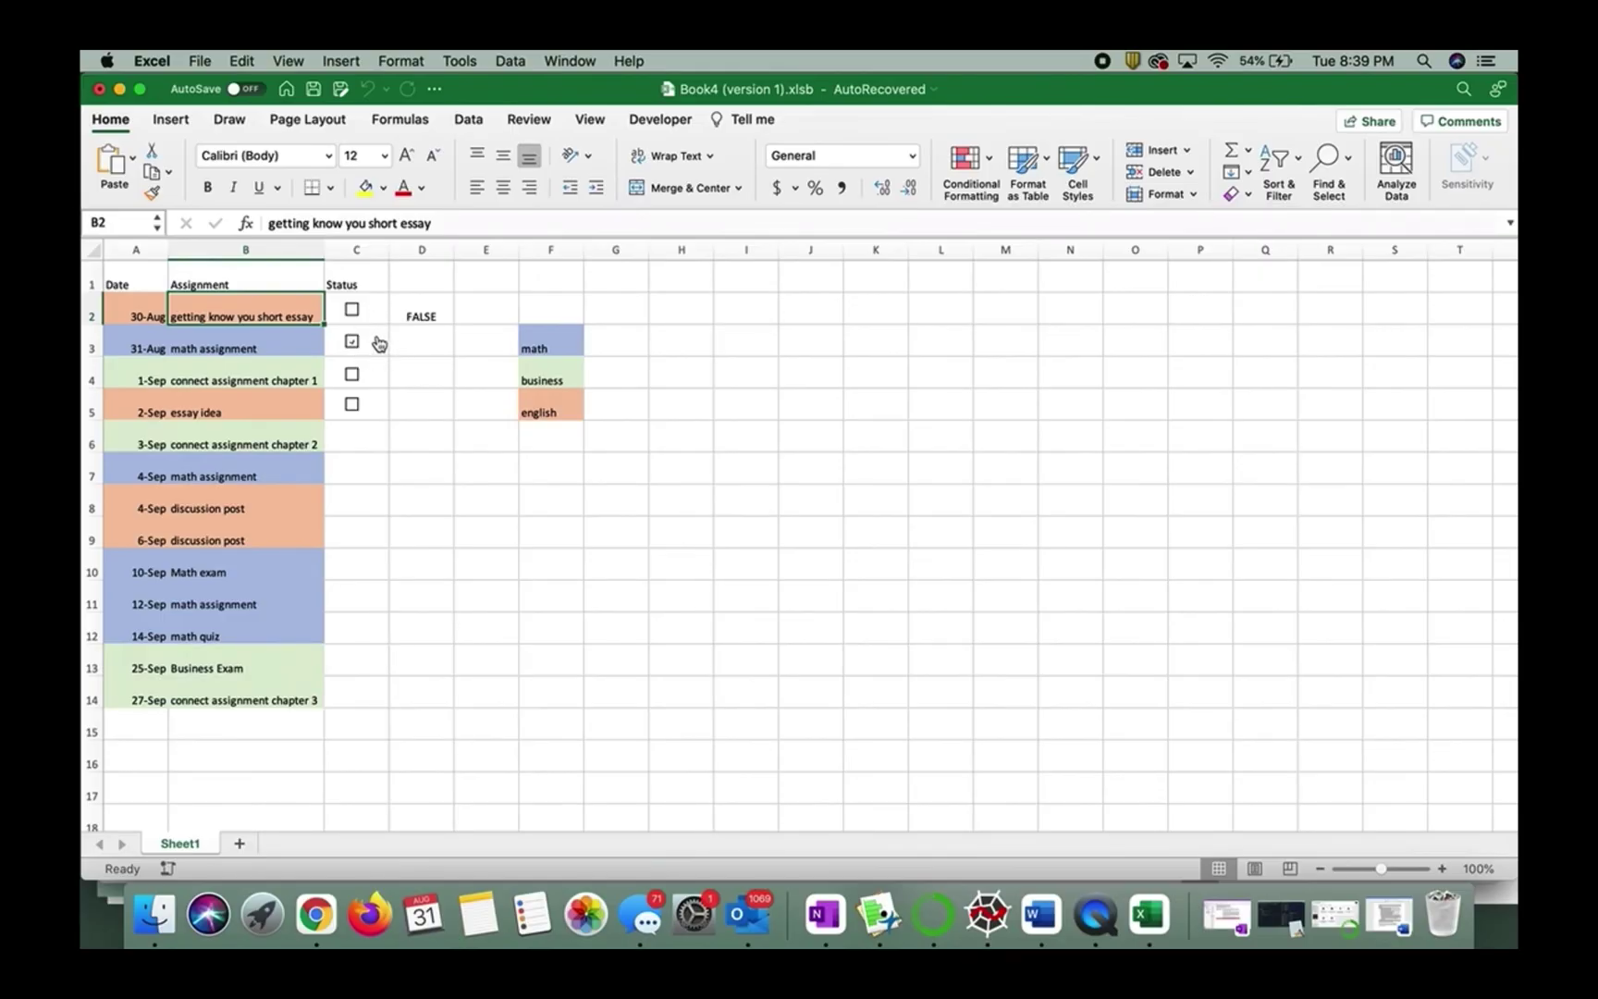
Step: Hide column D, then toggle the C2 checkbox to confirm strikethrough still works
{"action": "right_click", "coordinate": [404, 248]}
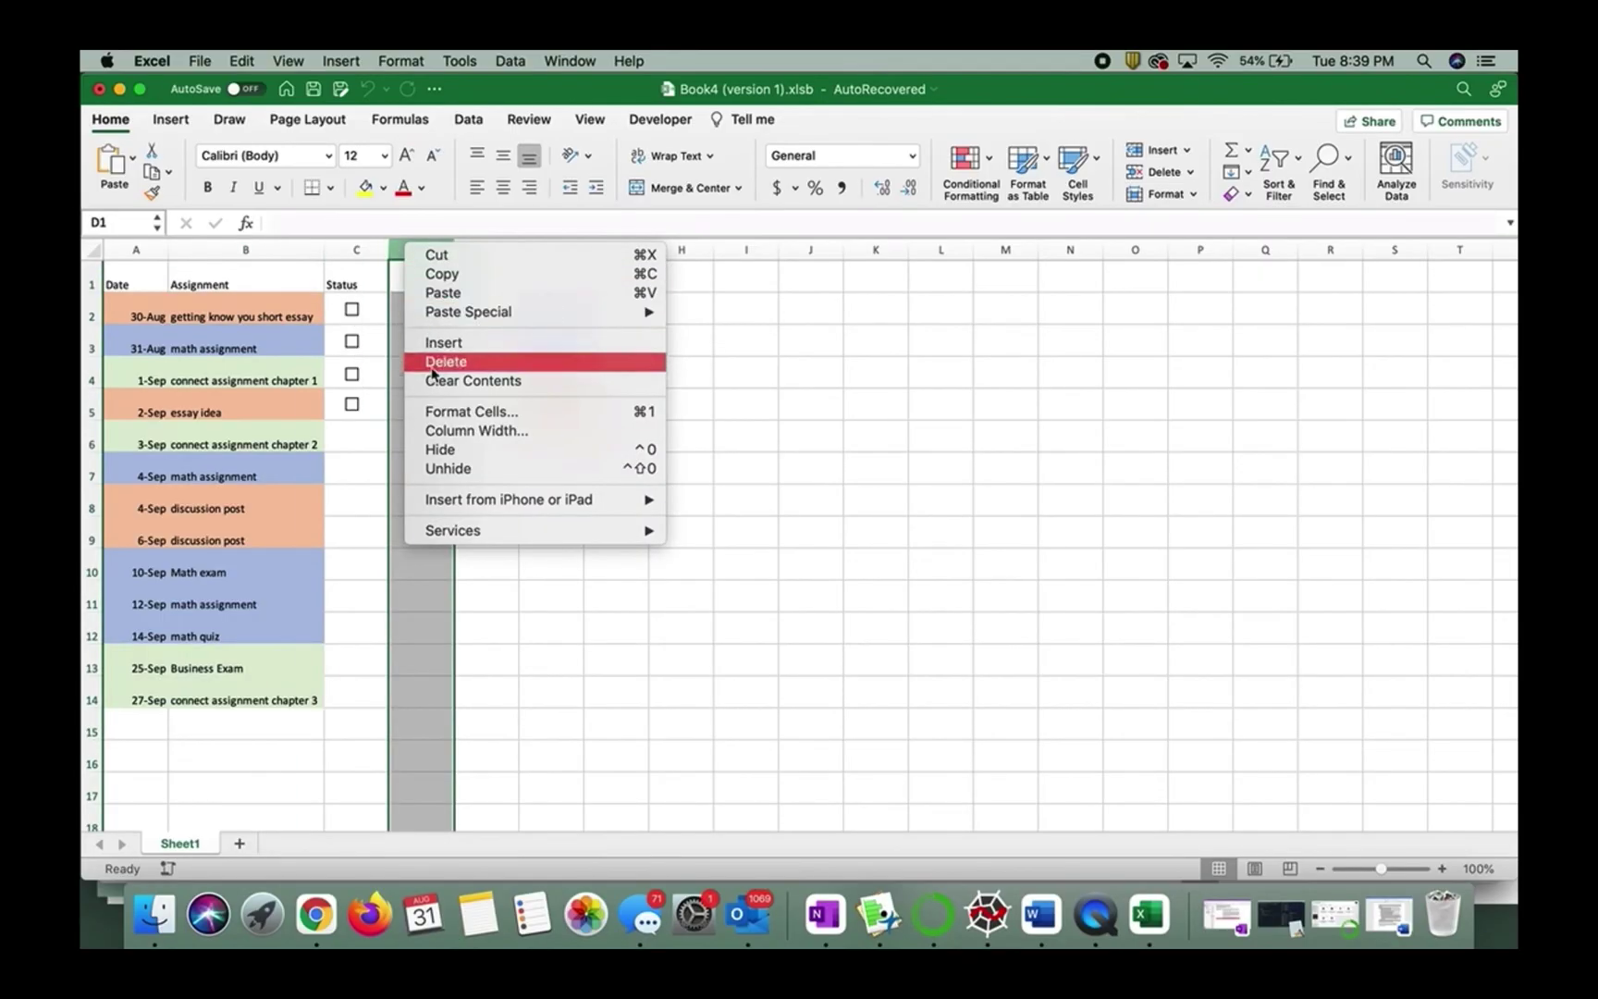
{"action": "left_click", "coordinate": [442, 452]}
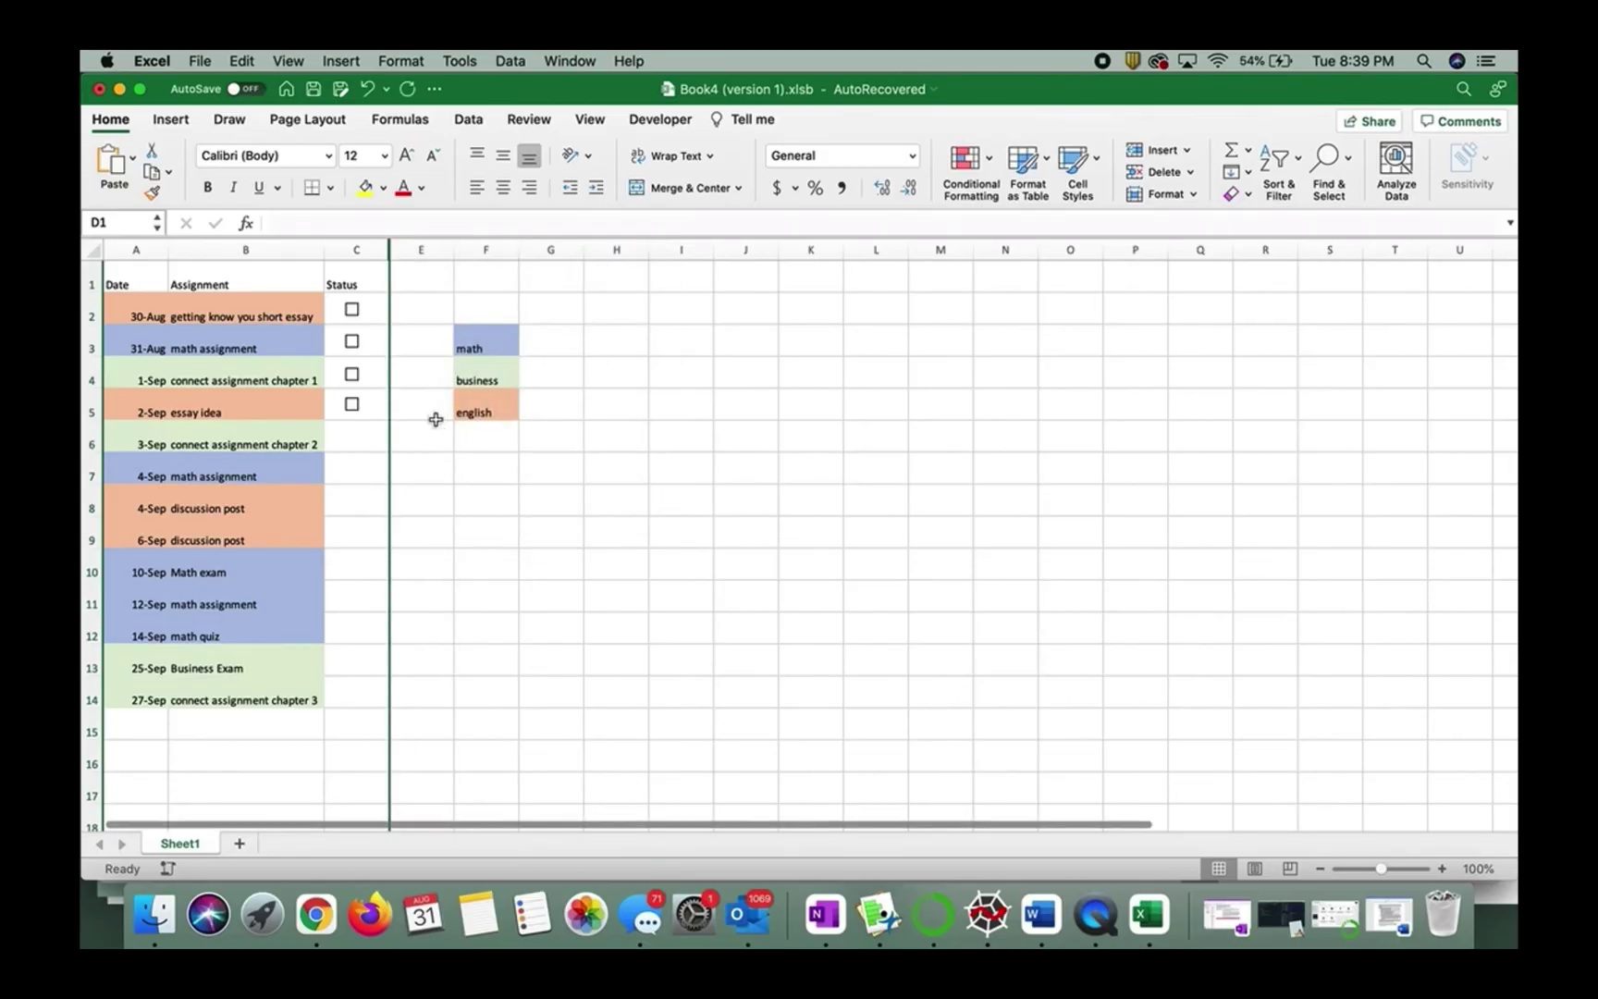
{"action": "left_click", "coordinate": [416, 368]}
{"action": "left_click", "coordinate": [667, 277]}
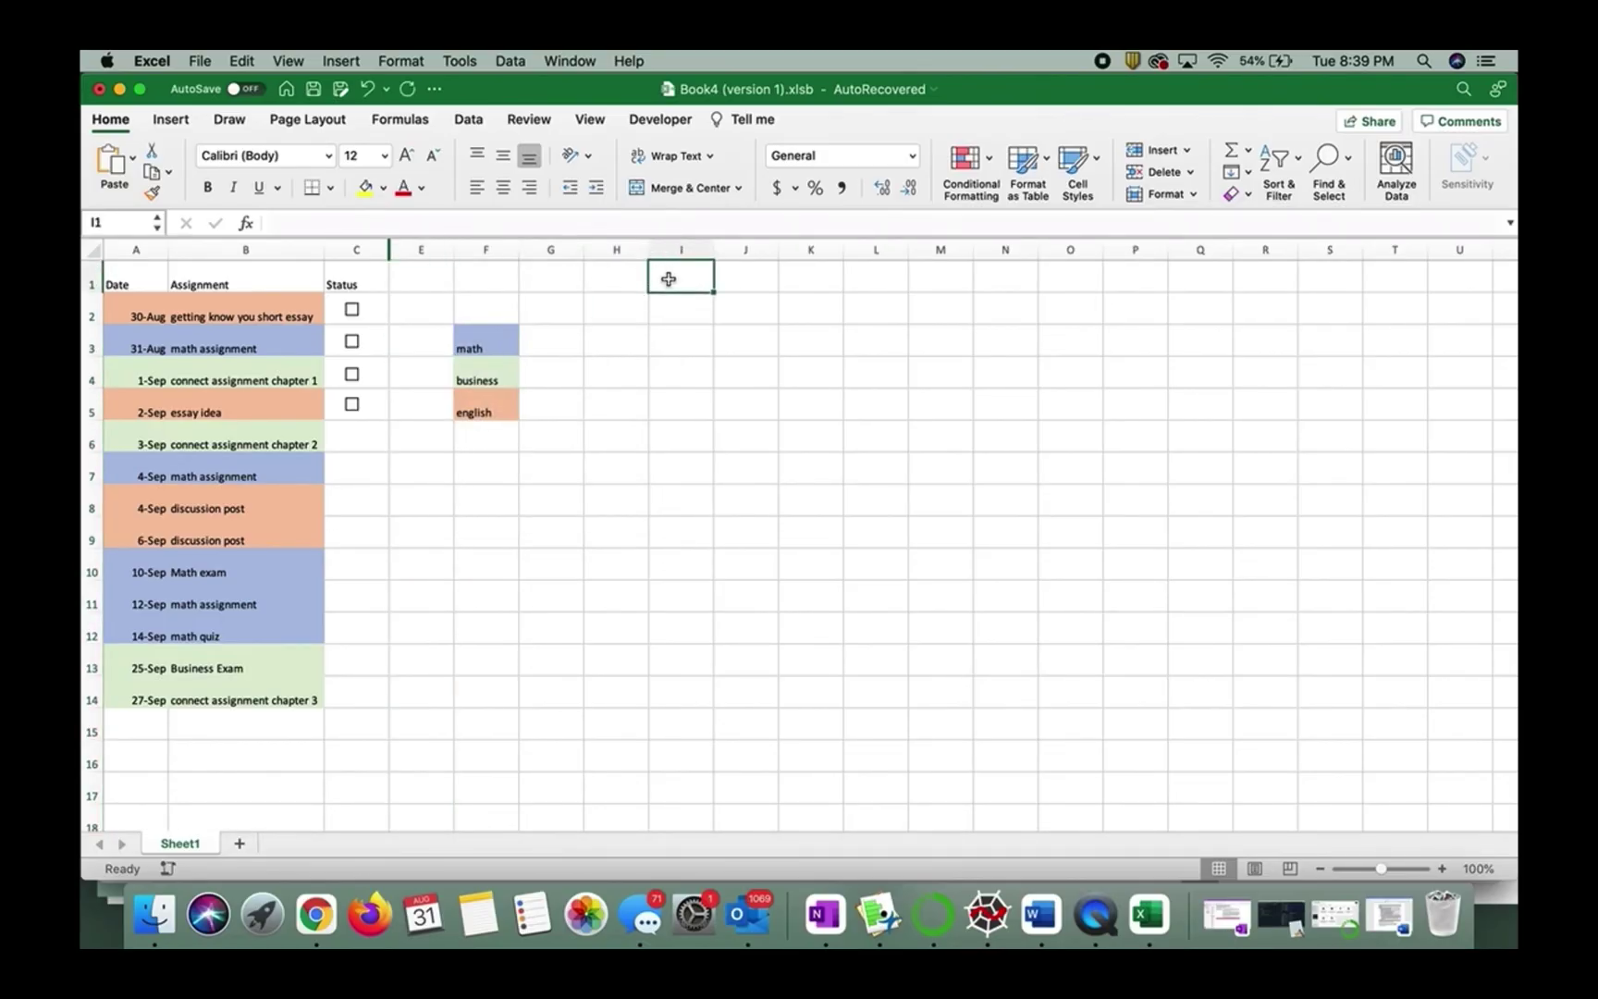
{"action": "left_click", "coordinate": [353, 310]}
{"action": "left_click", "coordinate": [352, 311]}
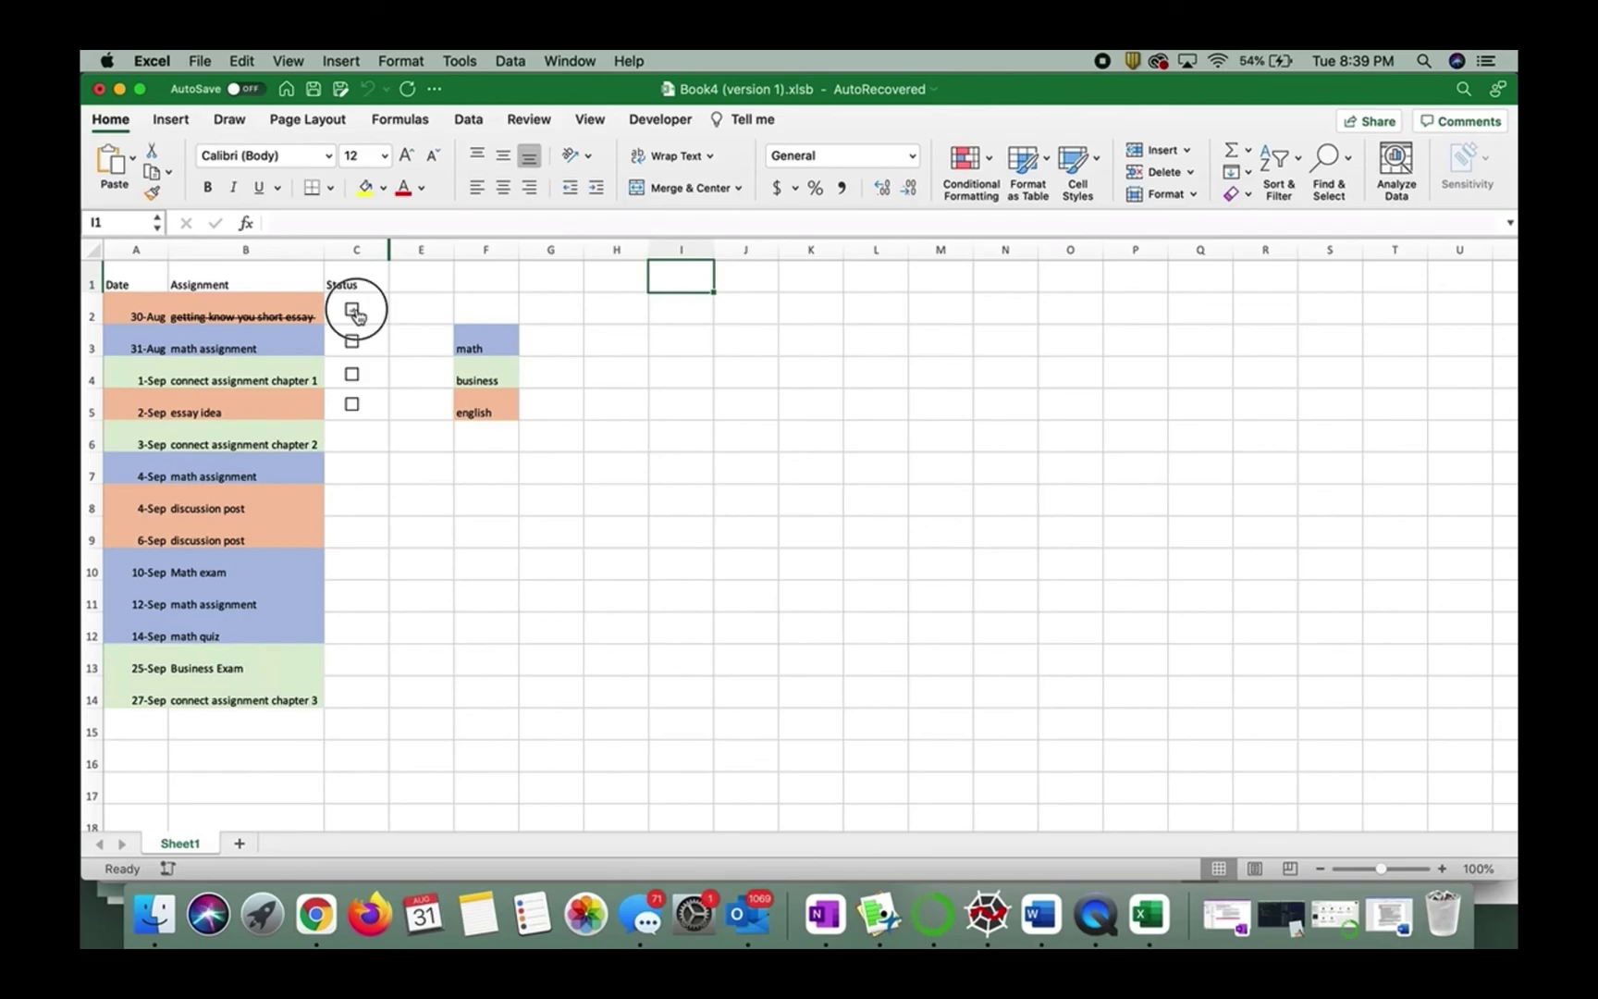
{"action": "left_click", "coordinate": [352, 312]}
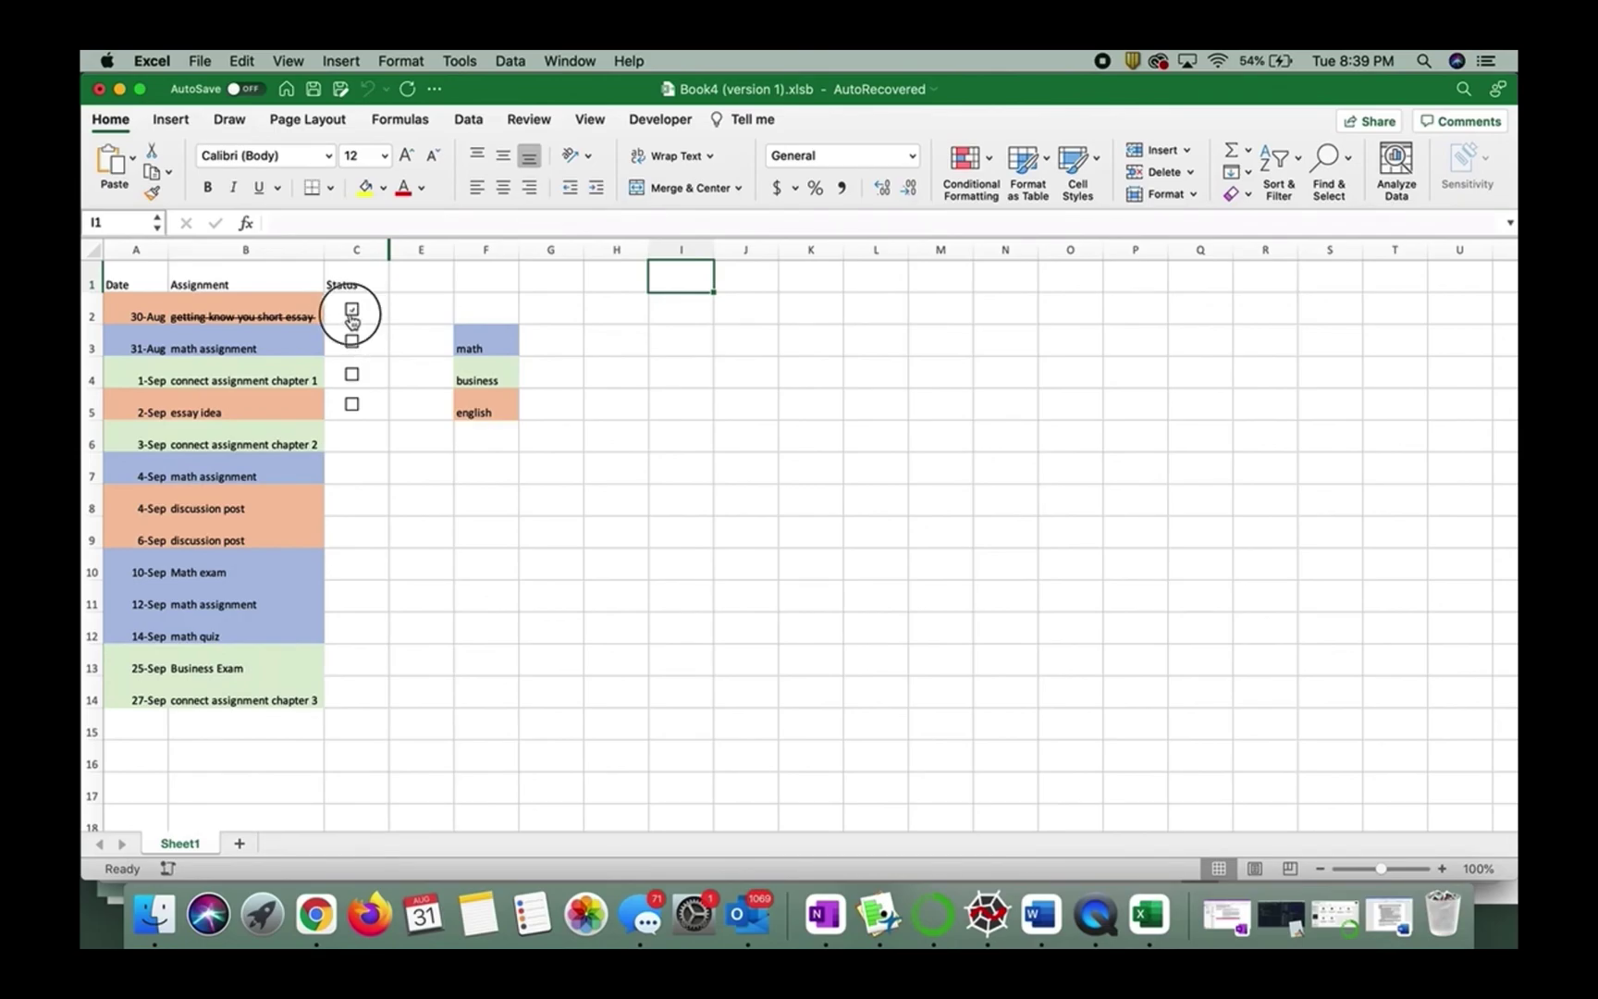
{"action": "left_click", "coordinate": [352, 312]}
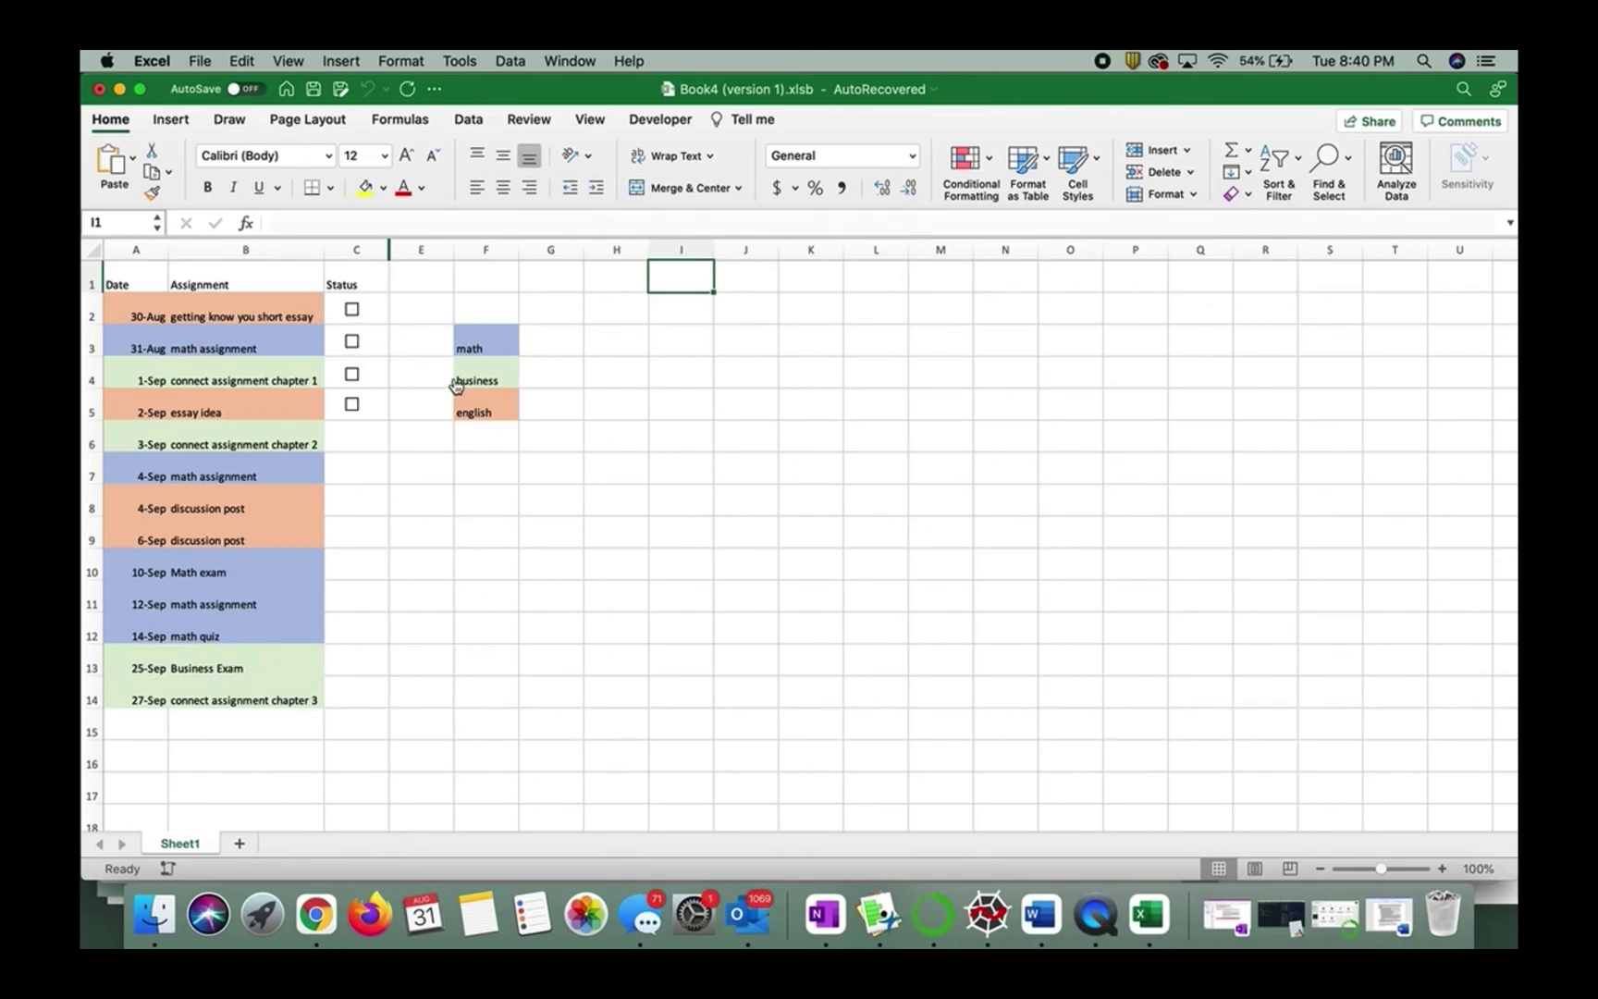